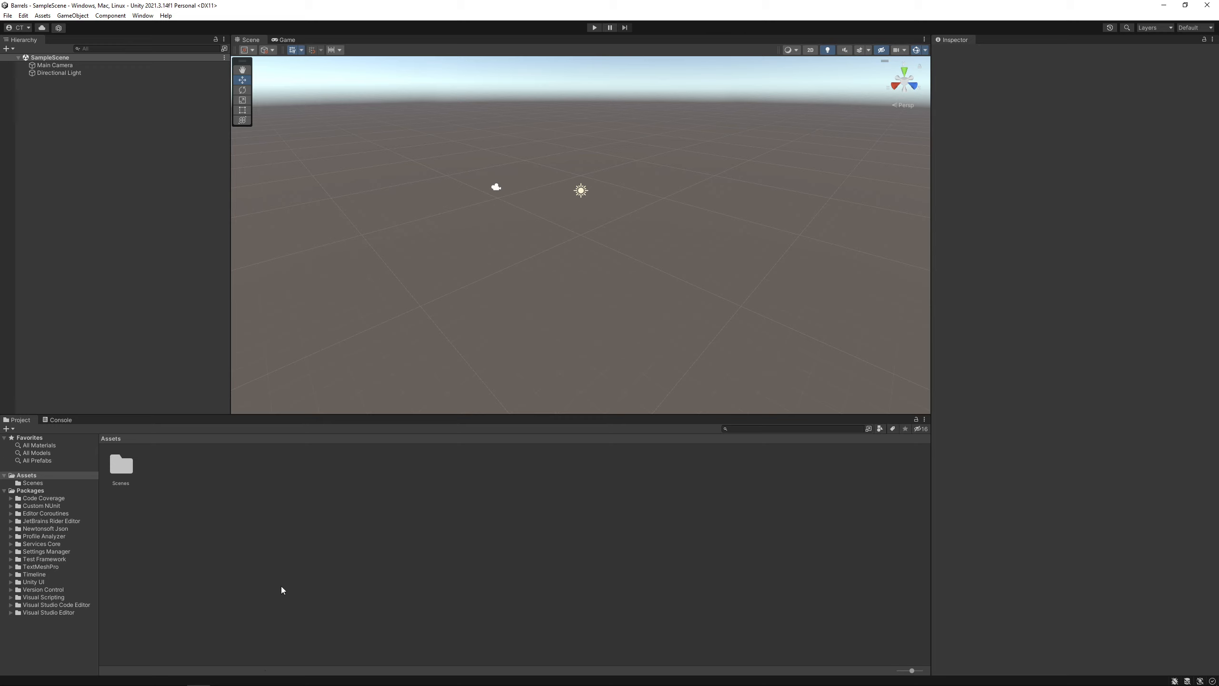
Collapse the Packages list and create a folder named Meshes in Assets
click(5, 491)
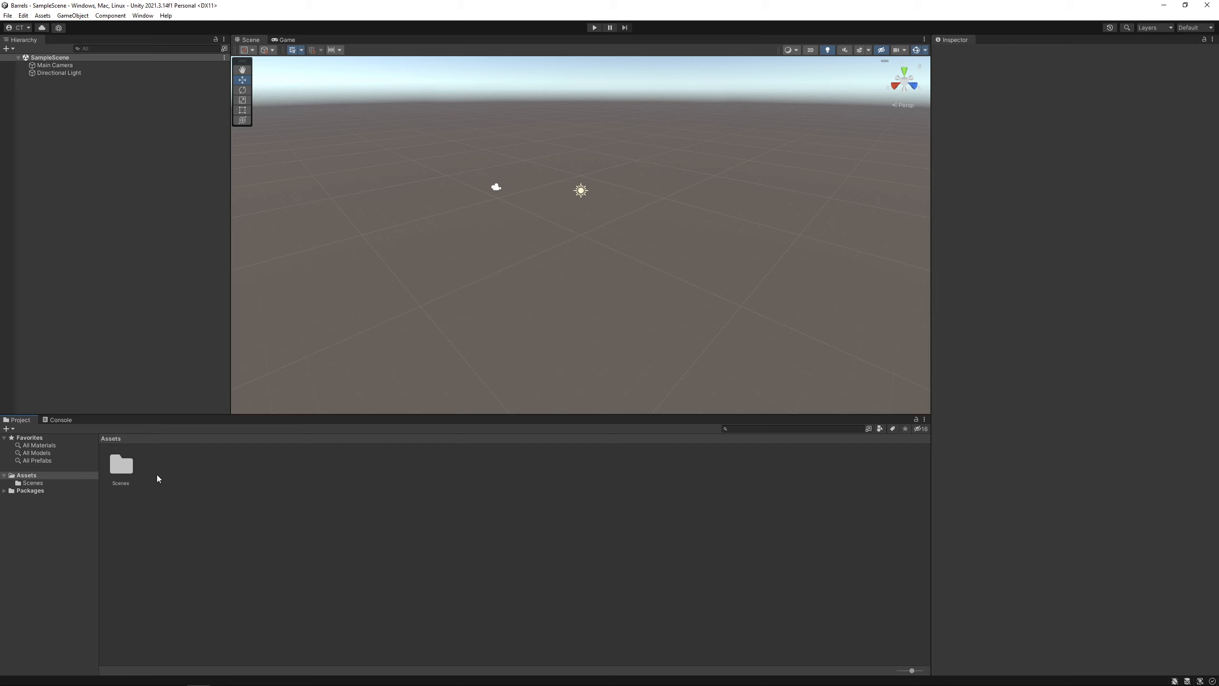
right_click(218, 498)
mouse_move(336, 255)
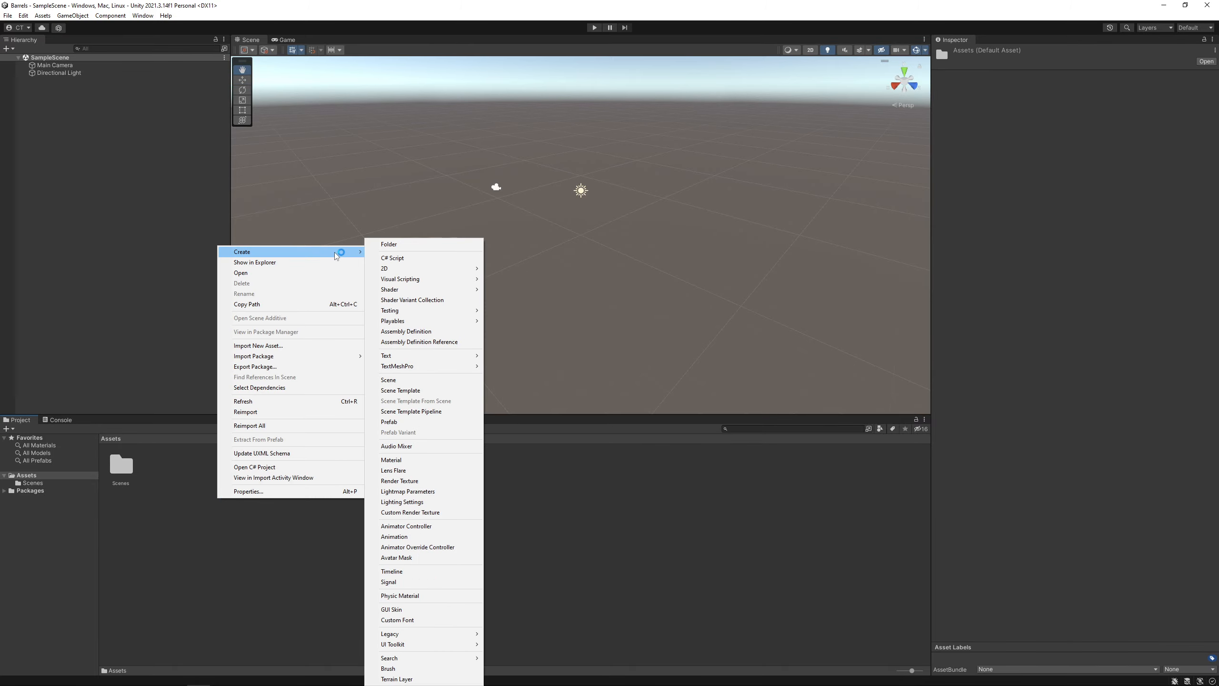
click(389, 244)
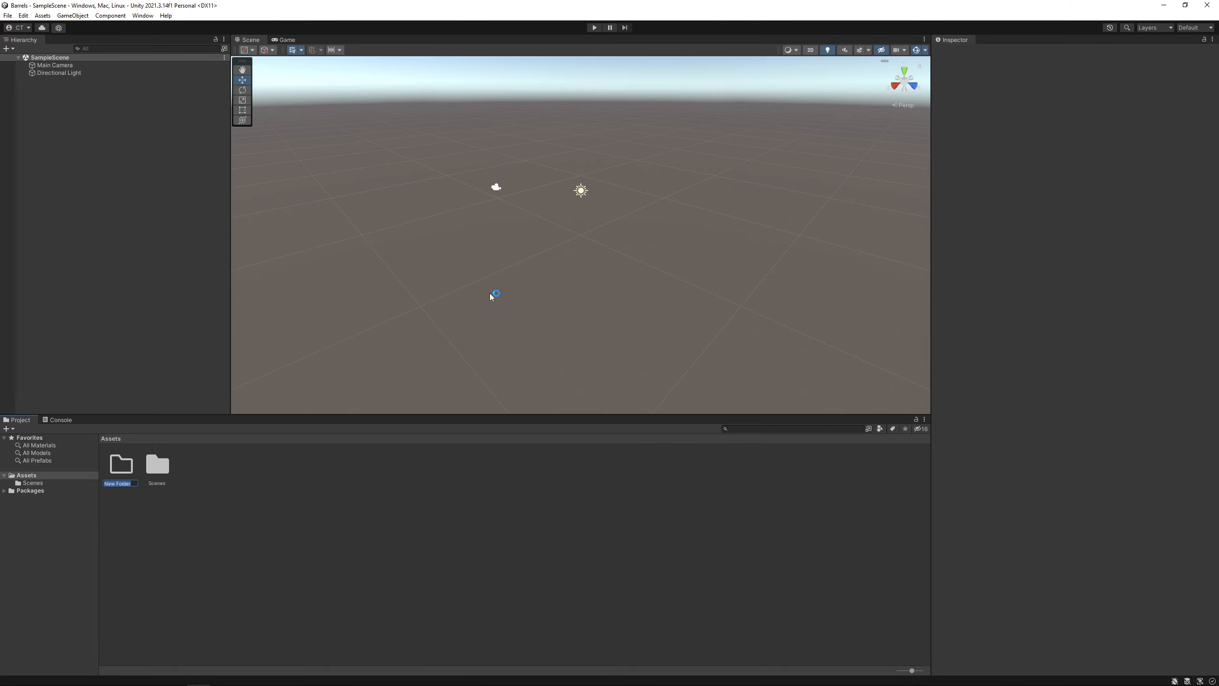
text(Meshes)
key(Return)
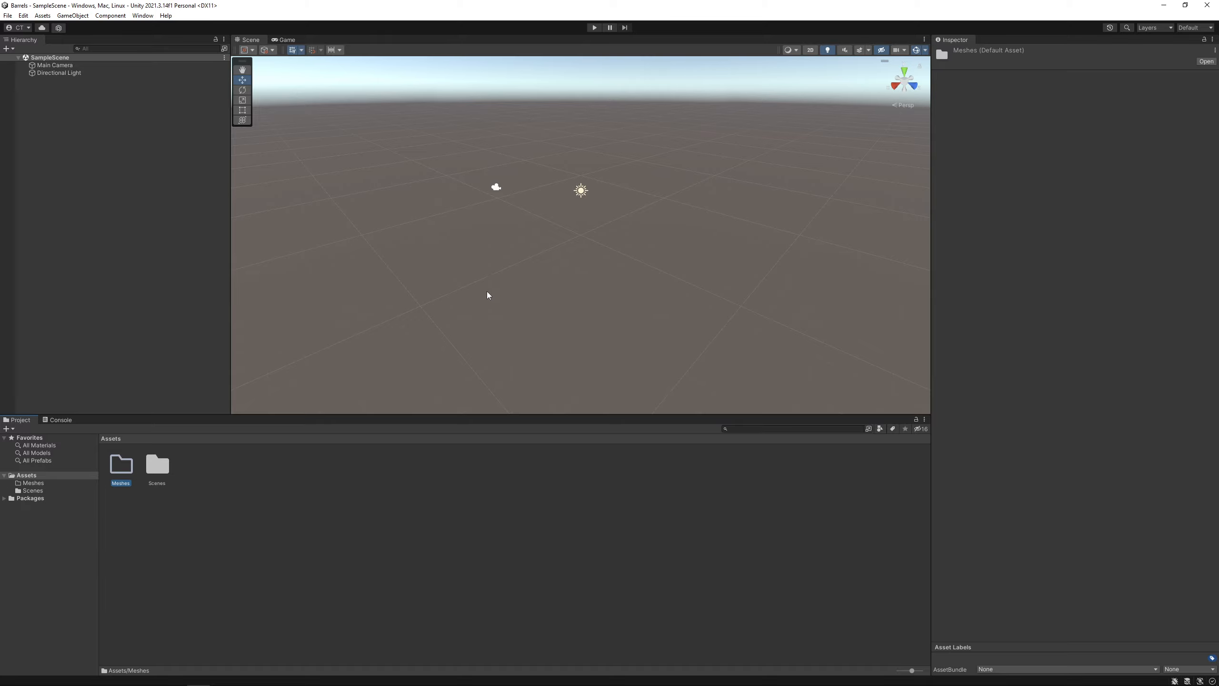
Create a folder named Textures in Assets
right_click(259, 472)
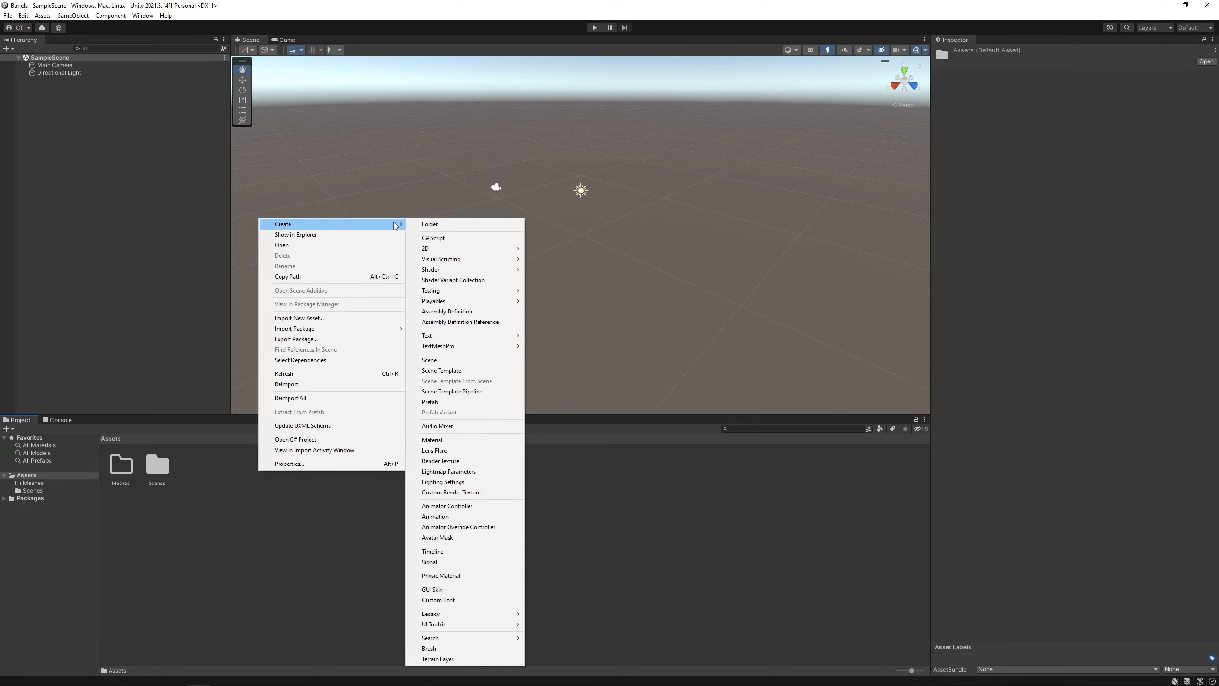
click(424, 225)
text(Tex)
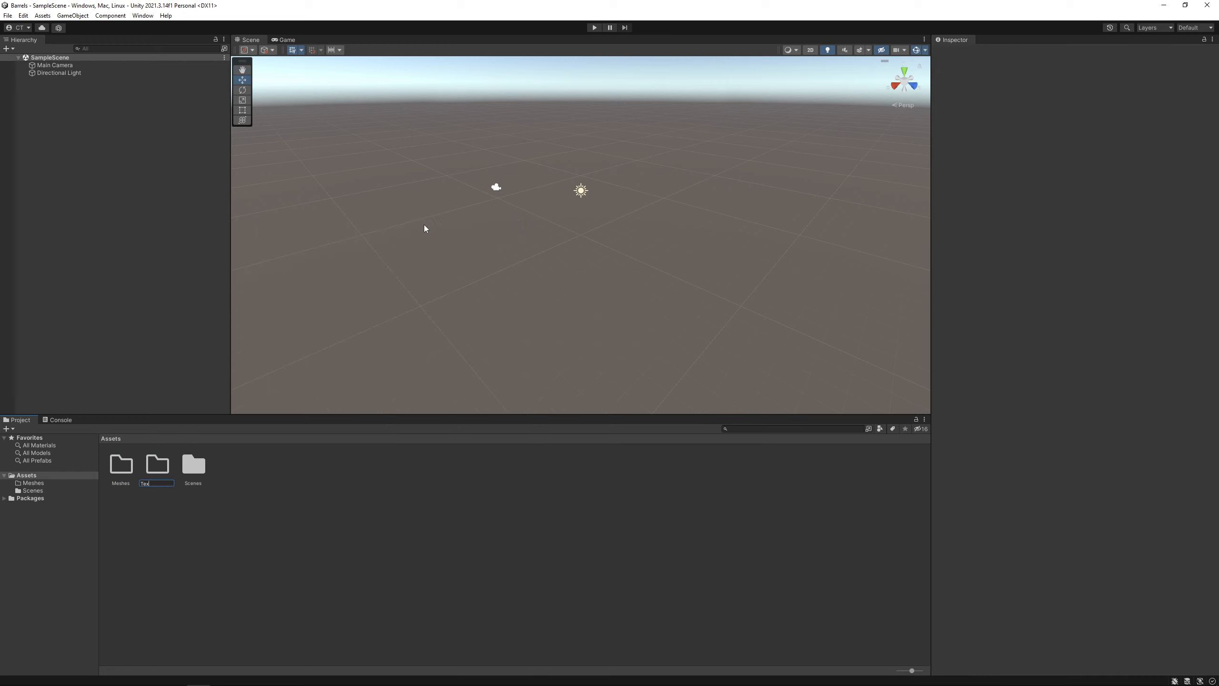
text(tures)
key(Return)
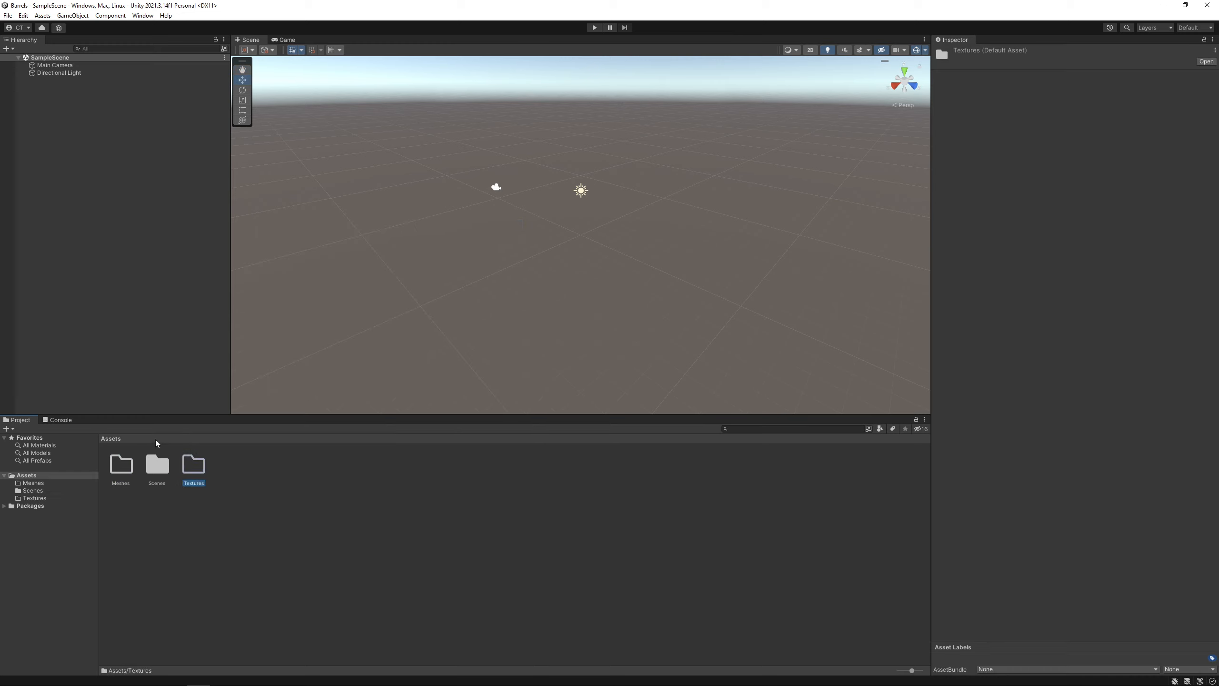
Create a folder named Shaders in Assets
right_click(288, 484)
mouse_move(368, 239)
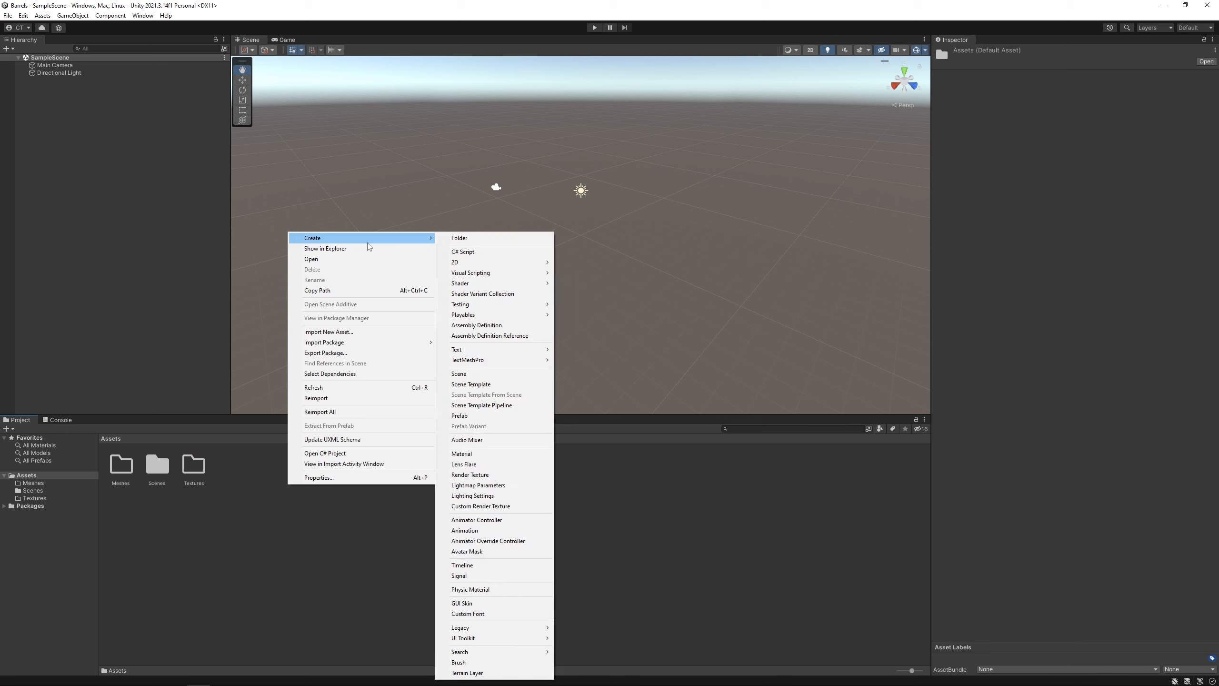
click(495, 239)
text(Shaders)
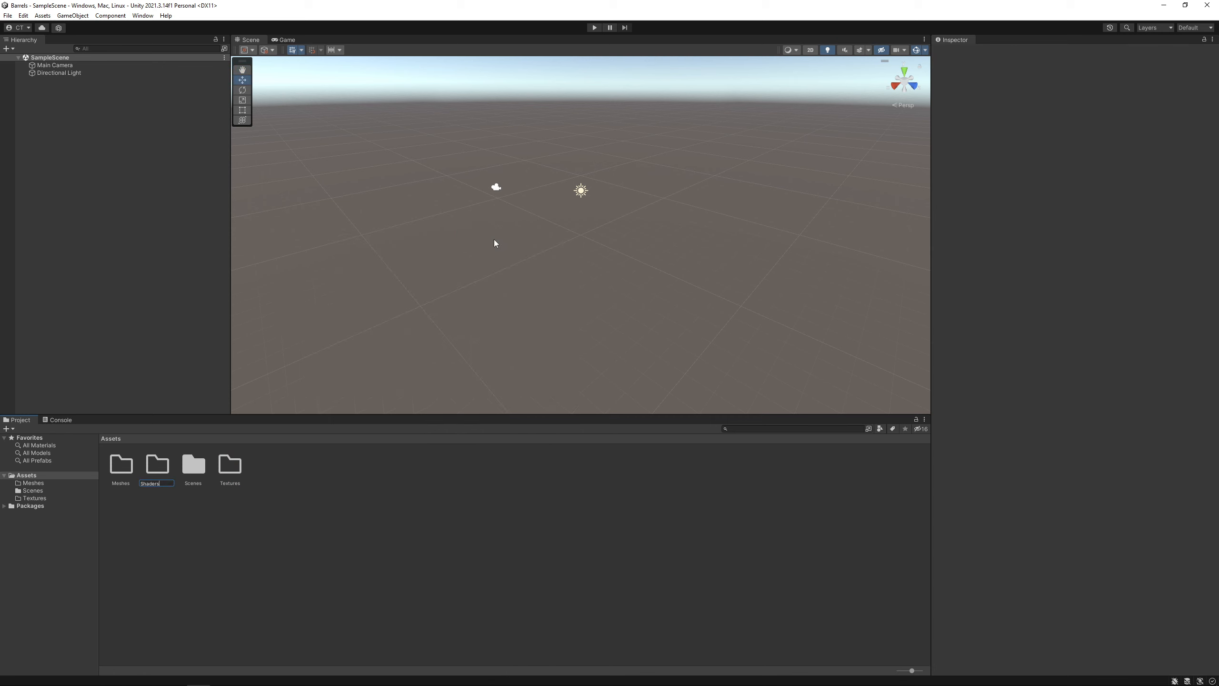
key(Return)
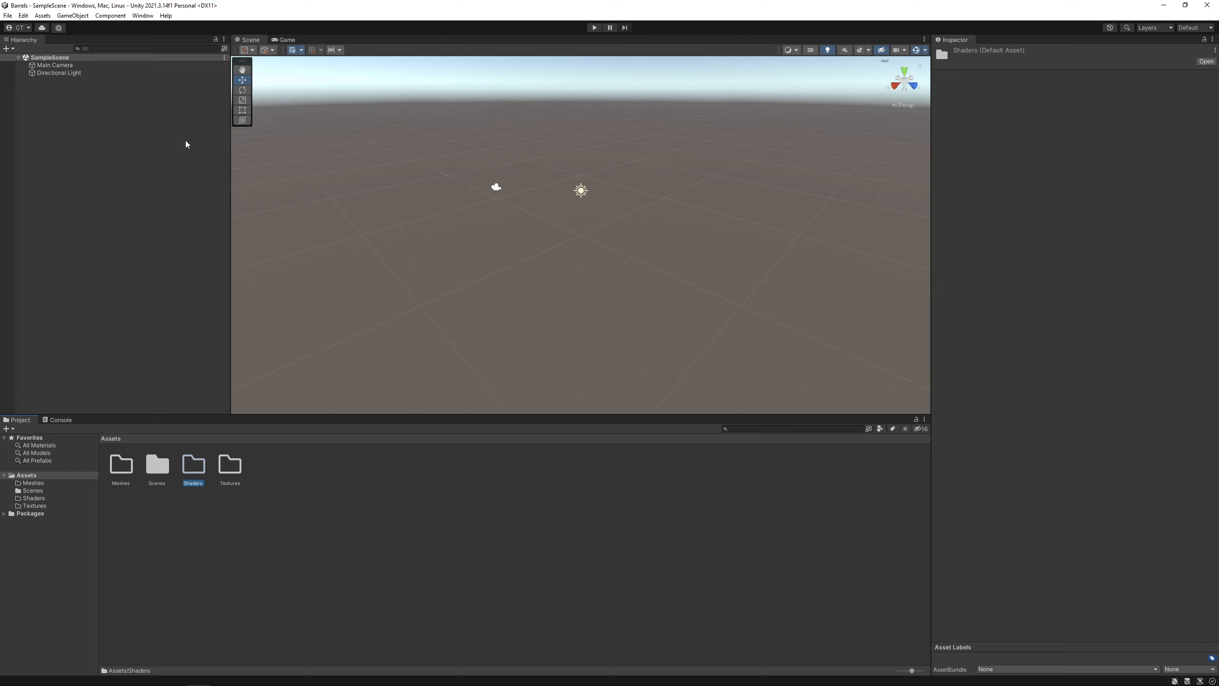
Open the Package Manager and set its package source to the Unity Registry
click(141, 16)
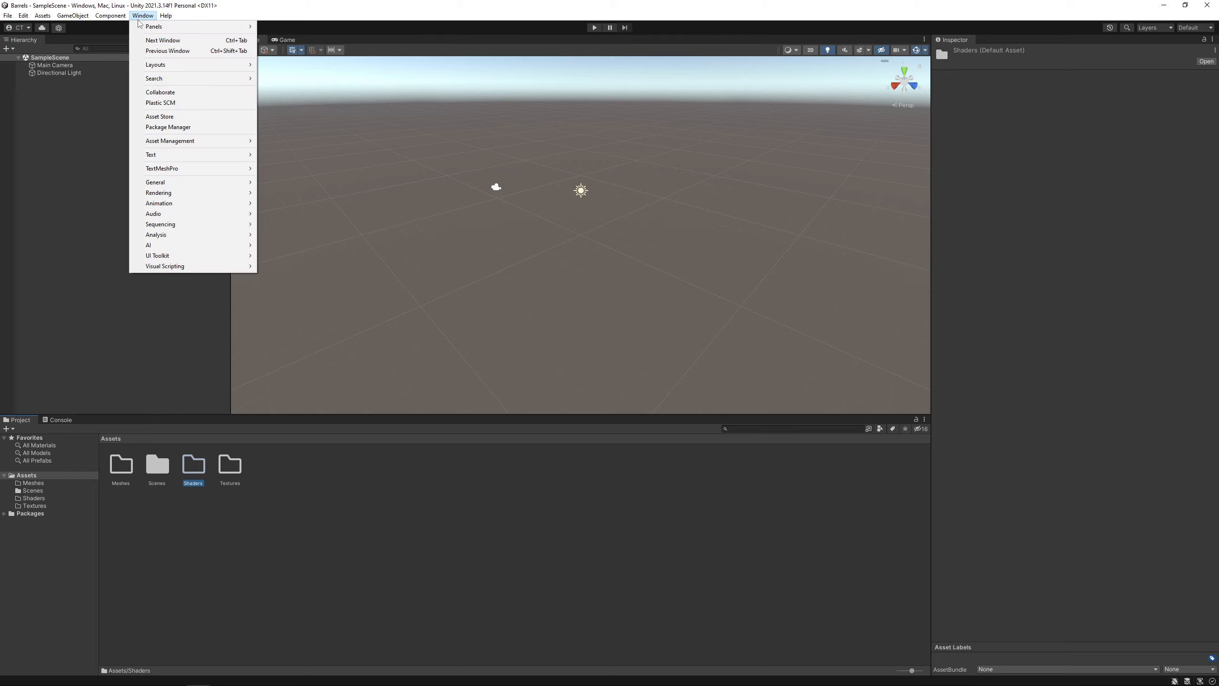
click(186, 128)
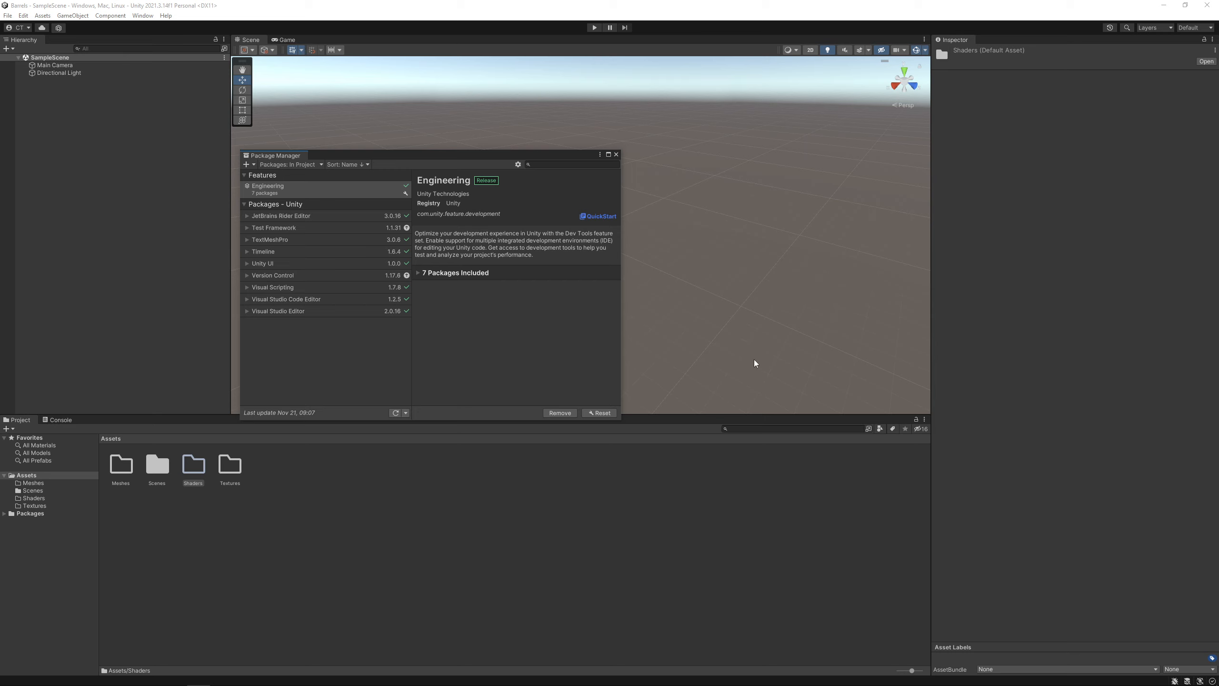
click(288, 207)
click(290, 204)
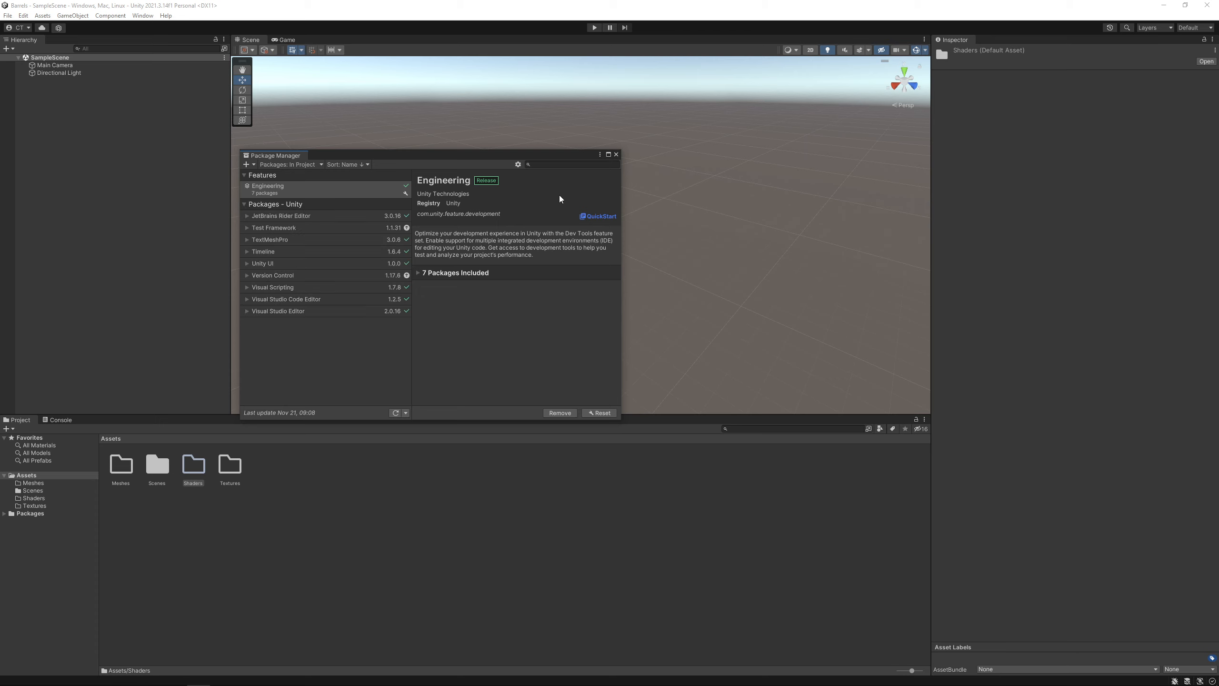
text(shader)
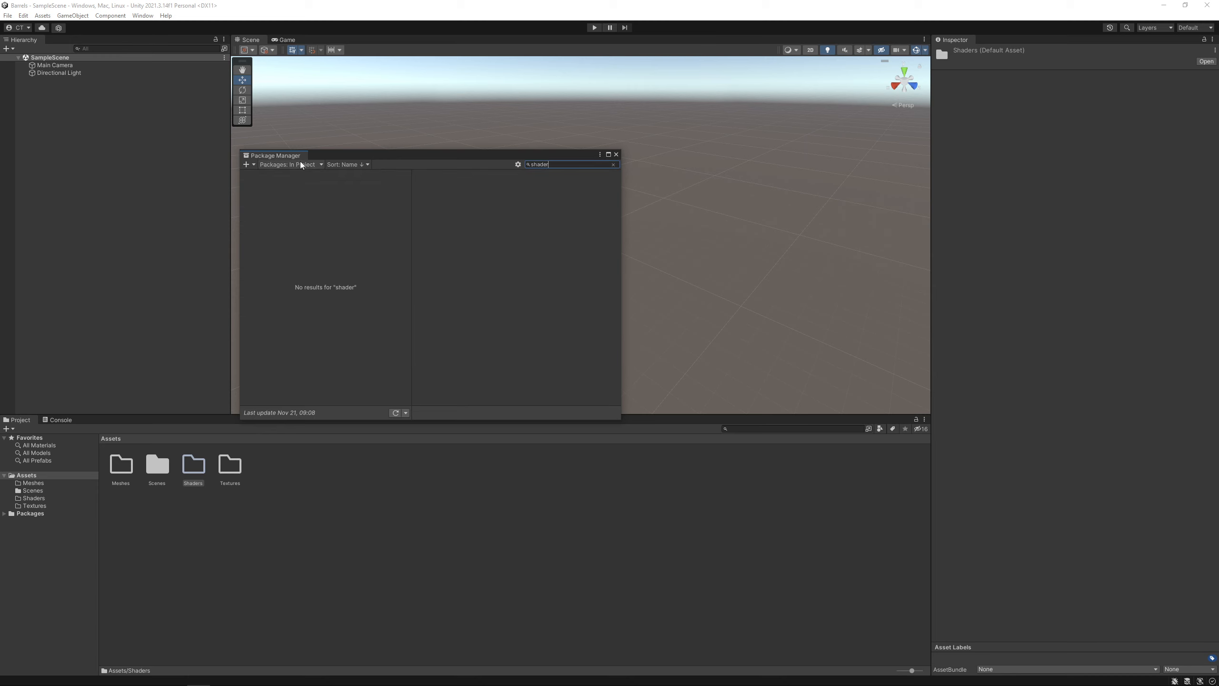
click(286, 166)
click(299, 175)
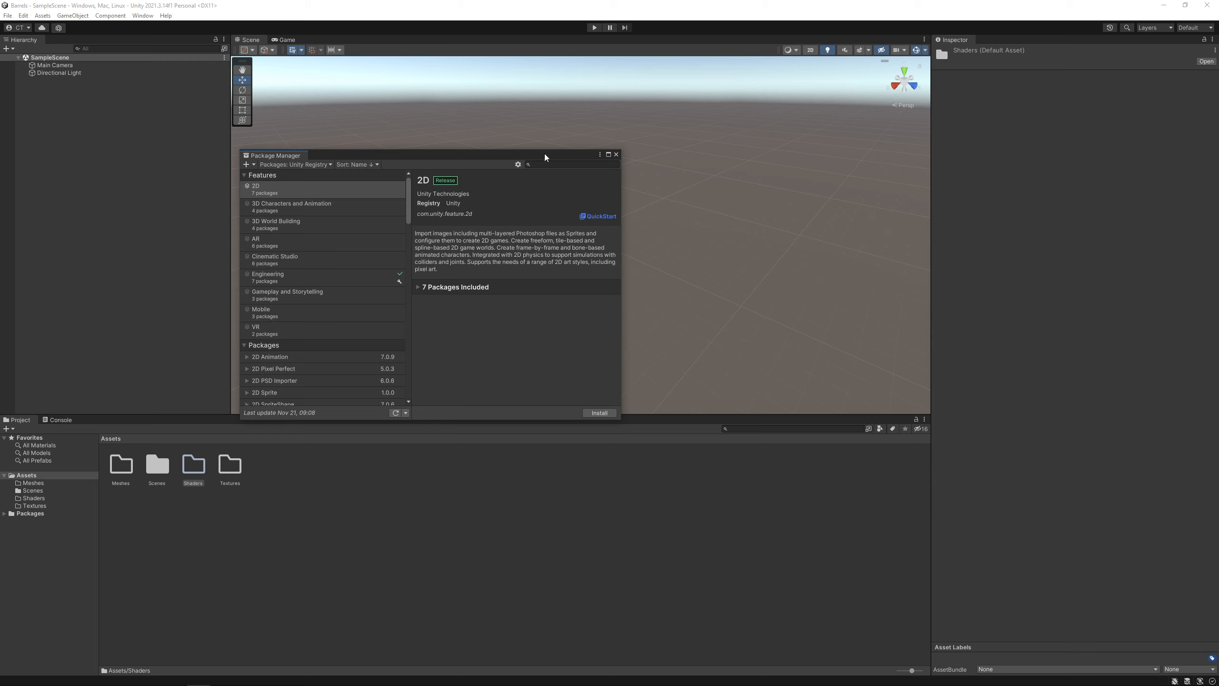
Search the registry for "shader", install the Shader Graph package and close the Package Manager
click(549, 165)
text(shader)
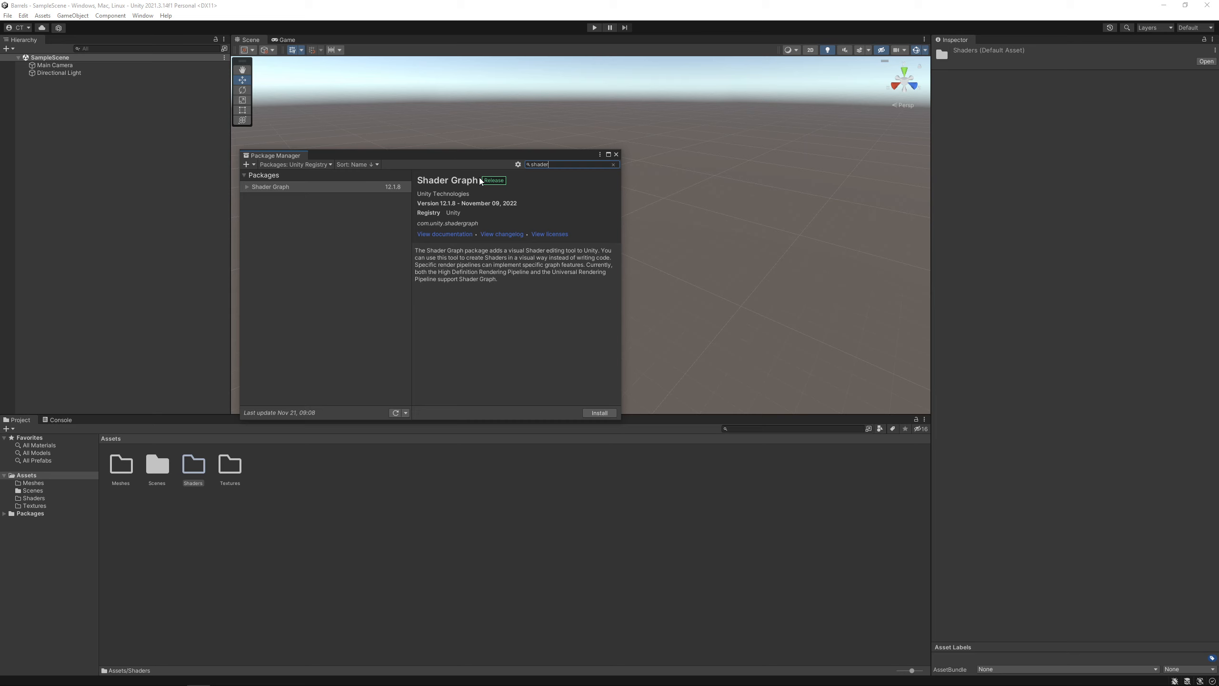
click(598, 412)
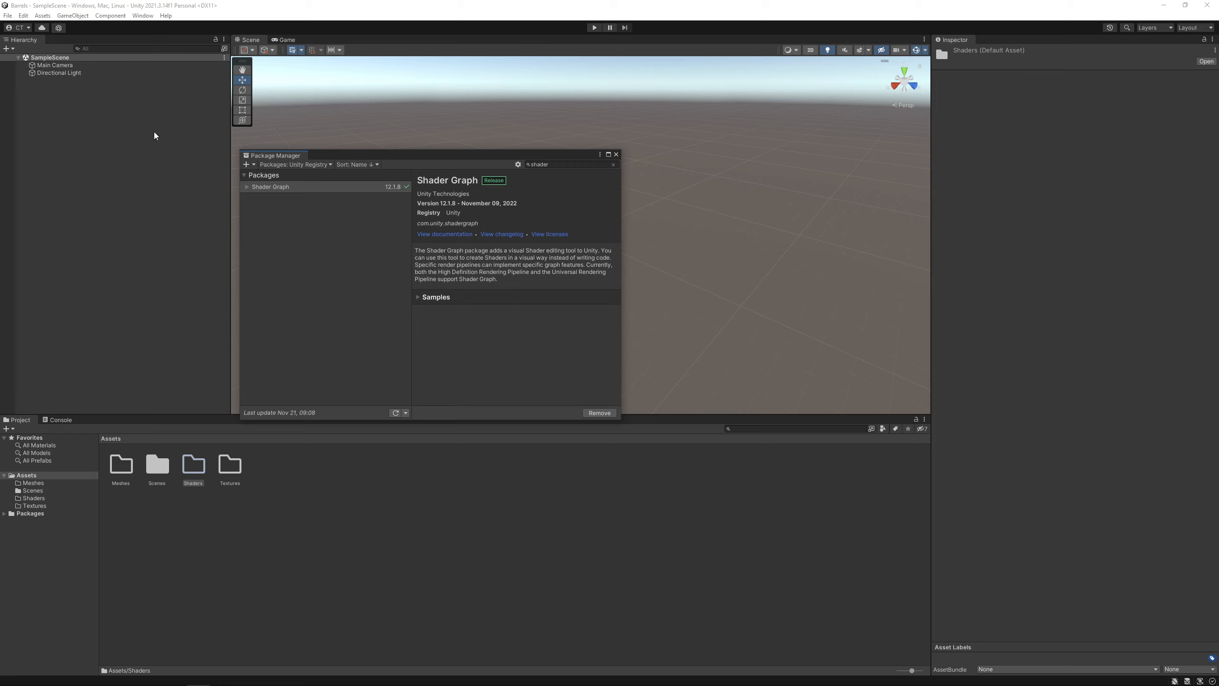
click(617, 154)
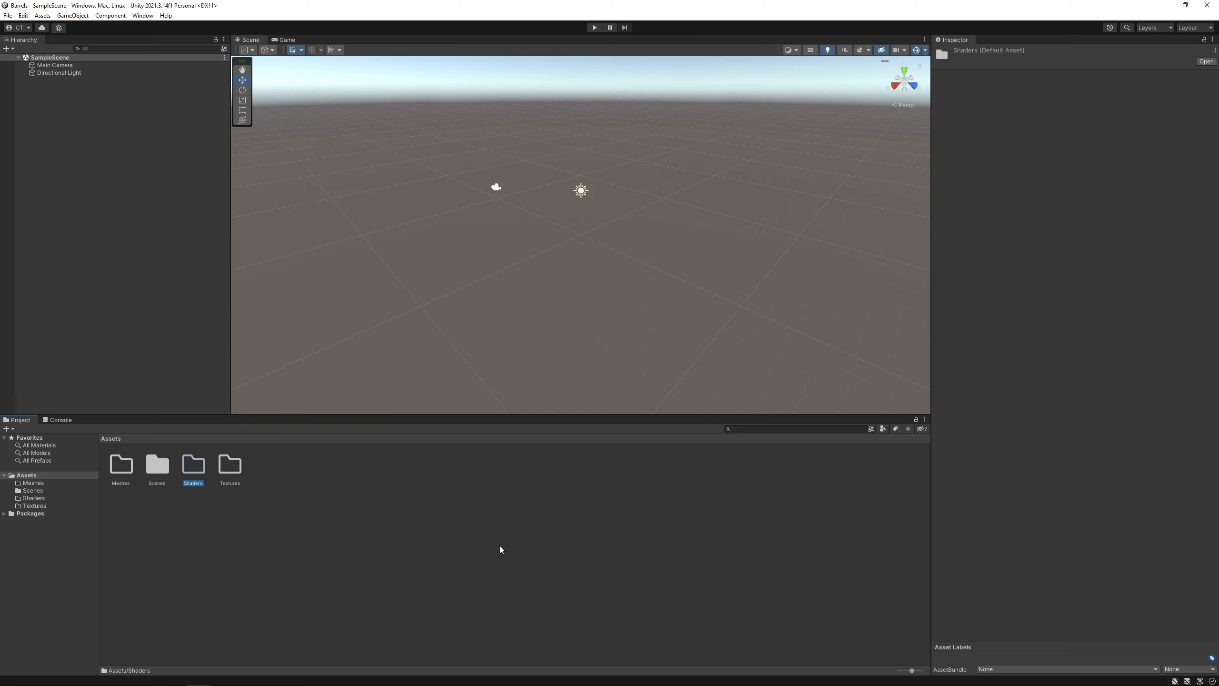
Open the Textures folder and start importing a new asset into it
double_click(229, 464)
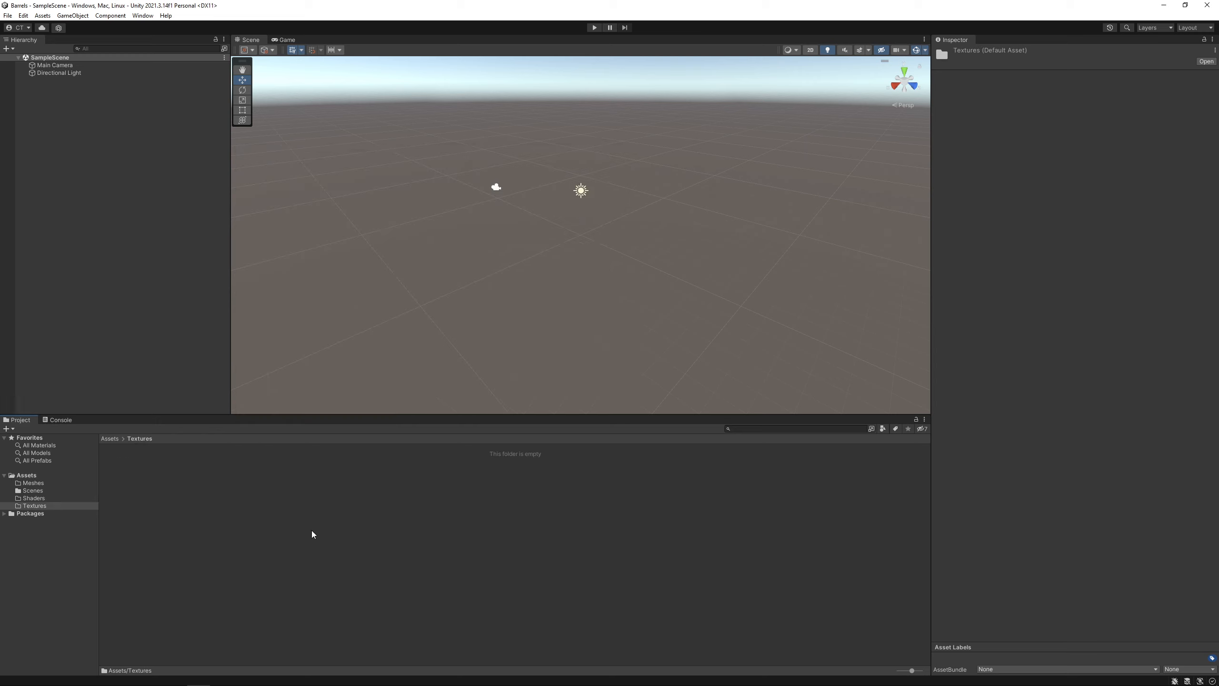
right_click(363, 524)
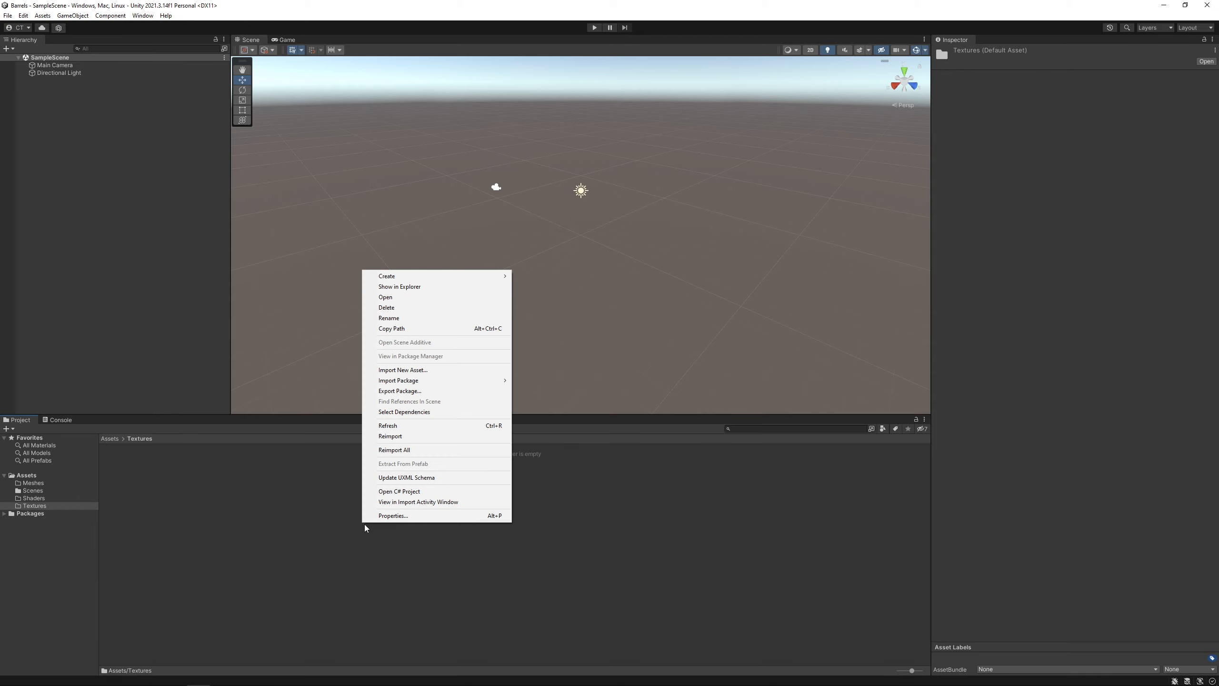
mouse_move(505, 275)
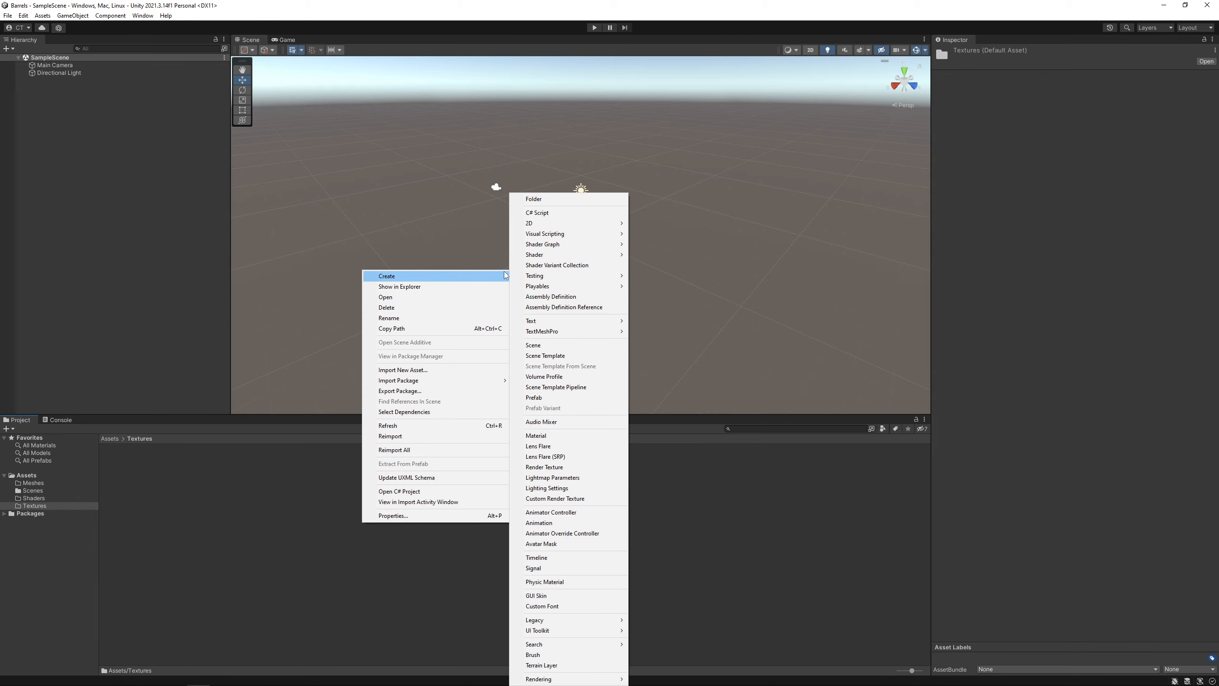
click(357, 540)
right_click(367, 528)
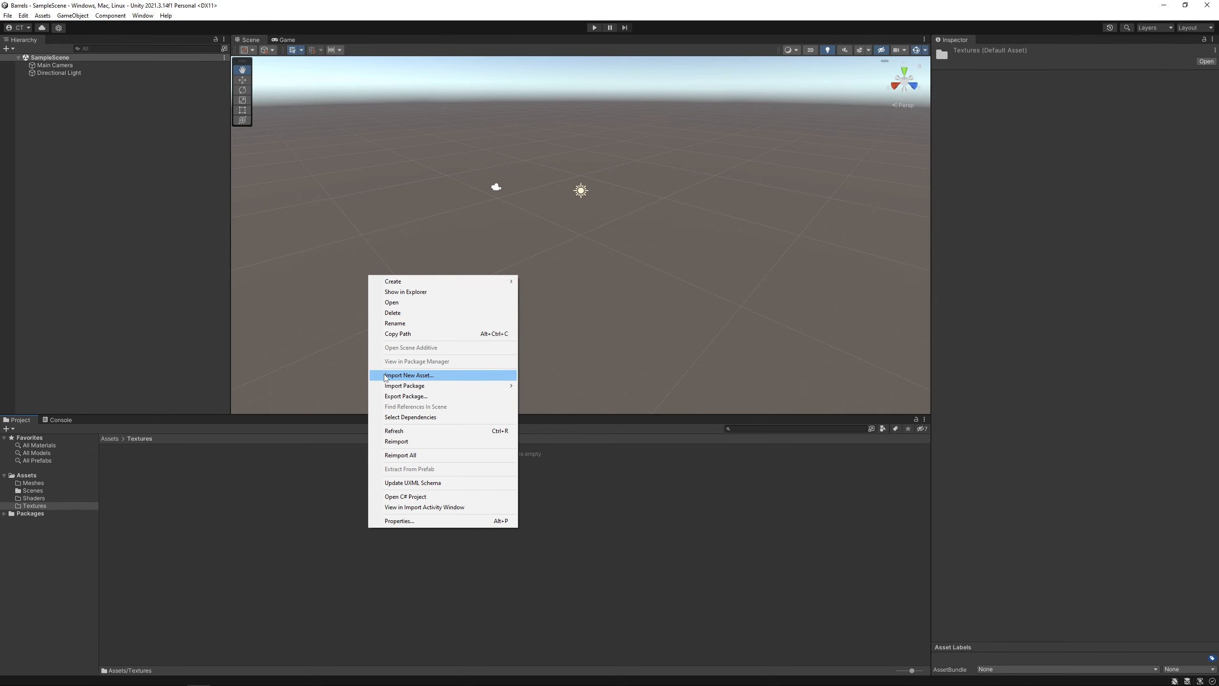
click(414, 376)
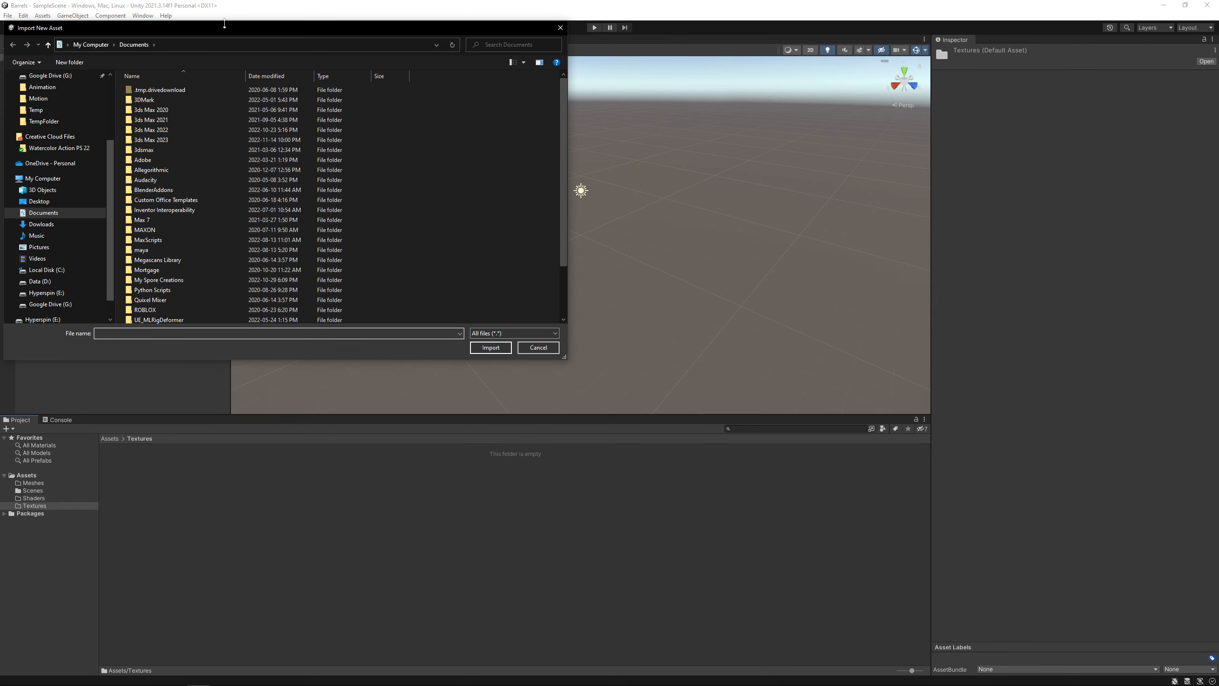
Import all the barrel PNG textures from the Projects > Barrels > Textures folder on the Data (D:) drive
drag(225, 31, 587, 135)
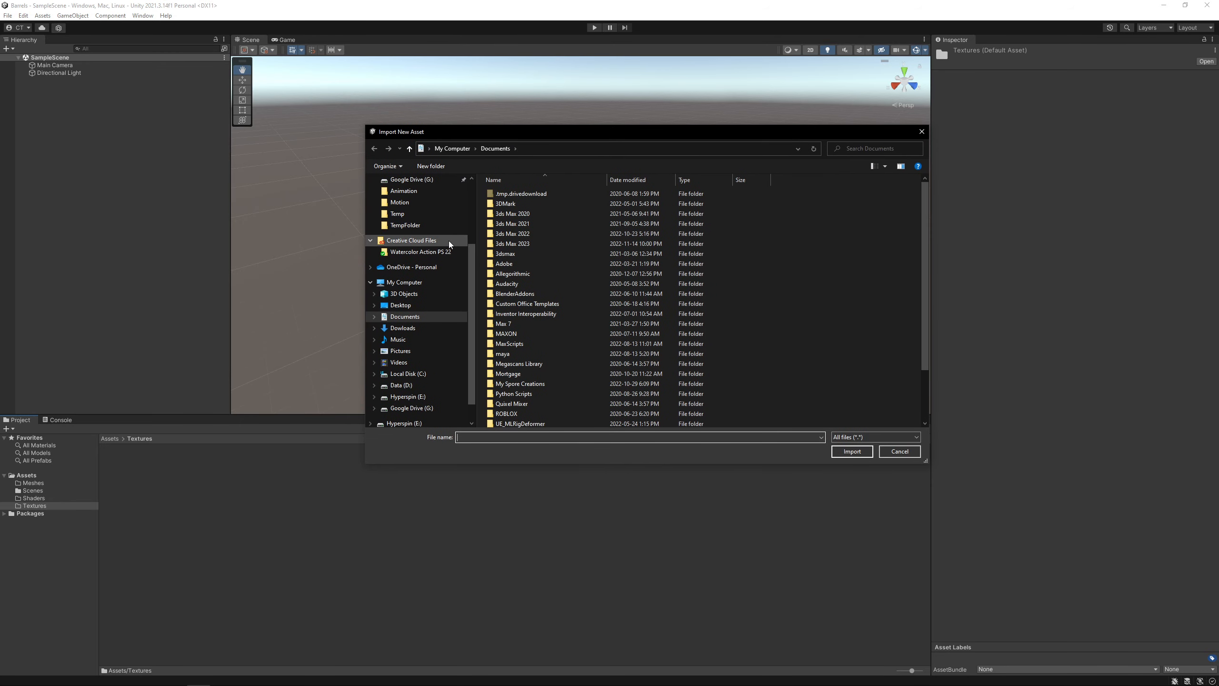
scroll(425, 221, up, 1)
click(412, 198)
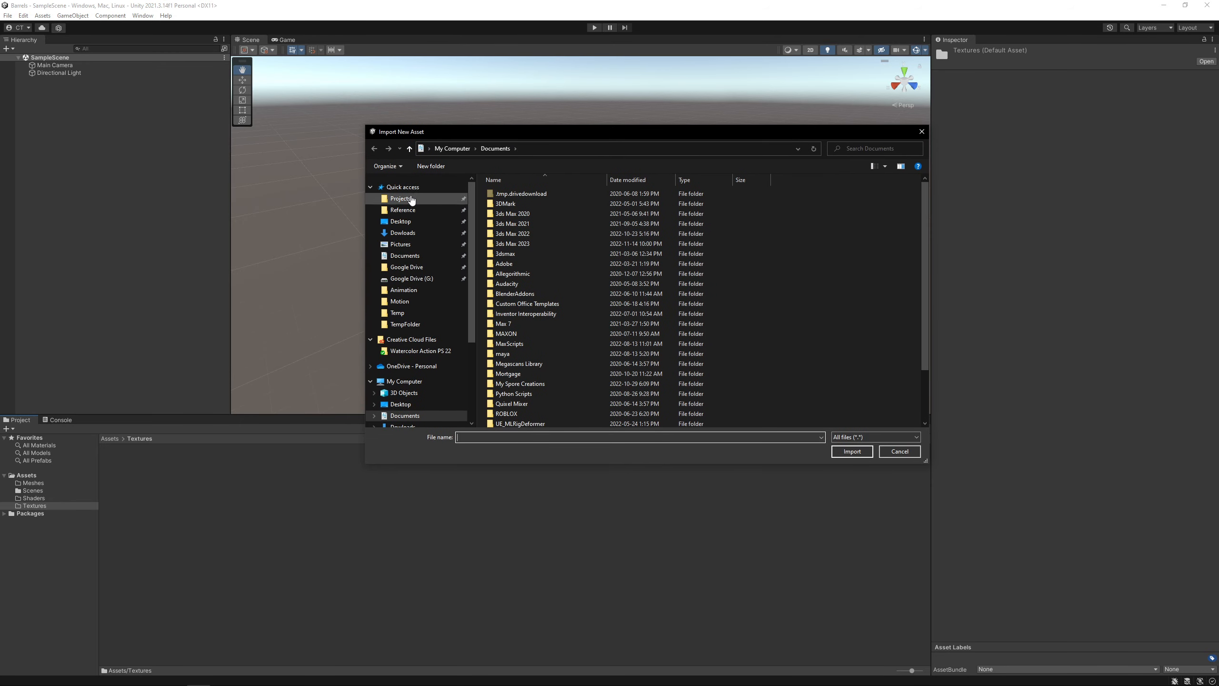
double_click(528, 303)
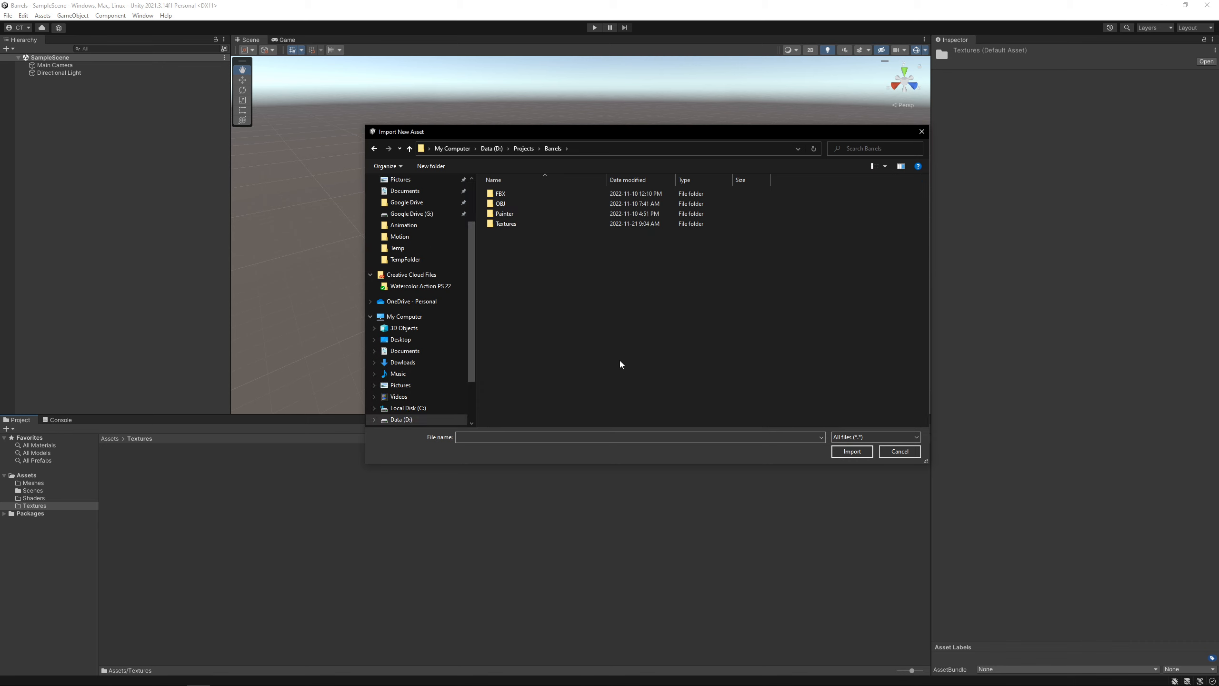
double_click(512, 224)
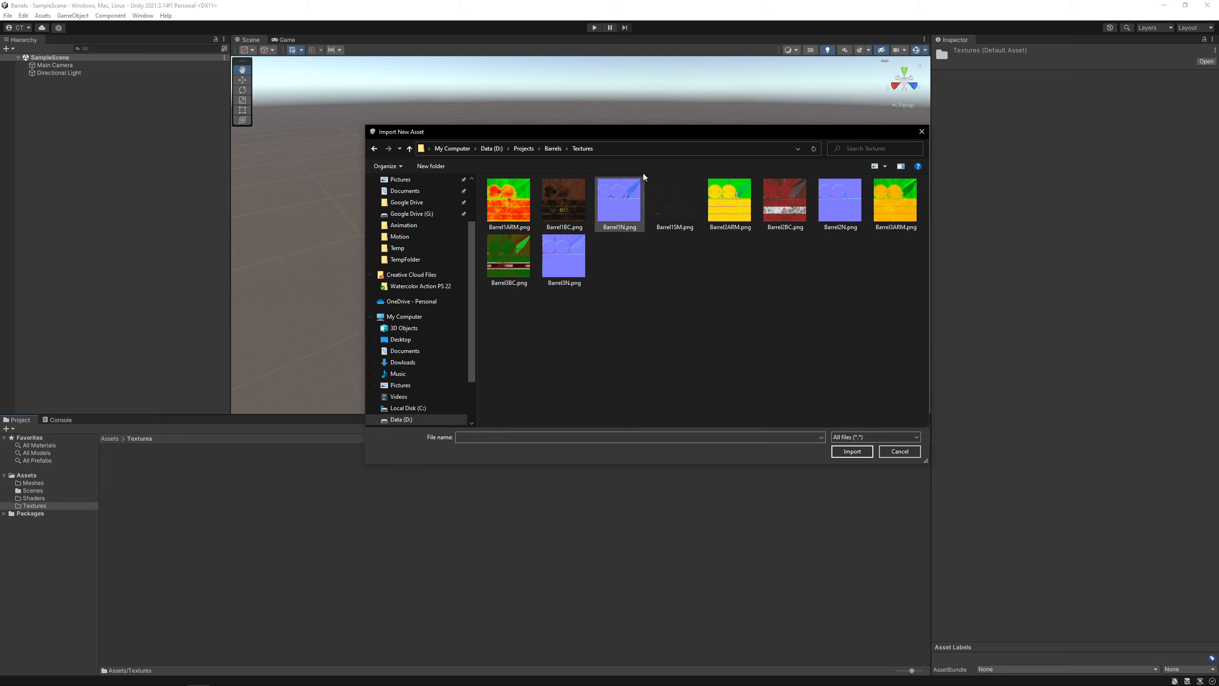
click(520, 200)
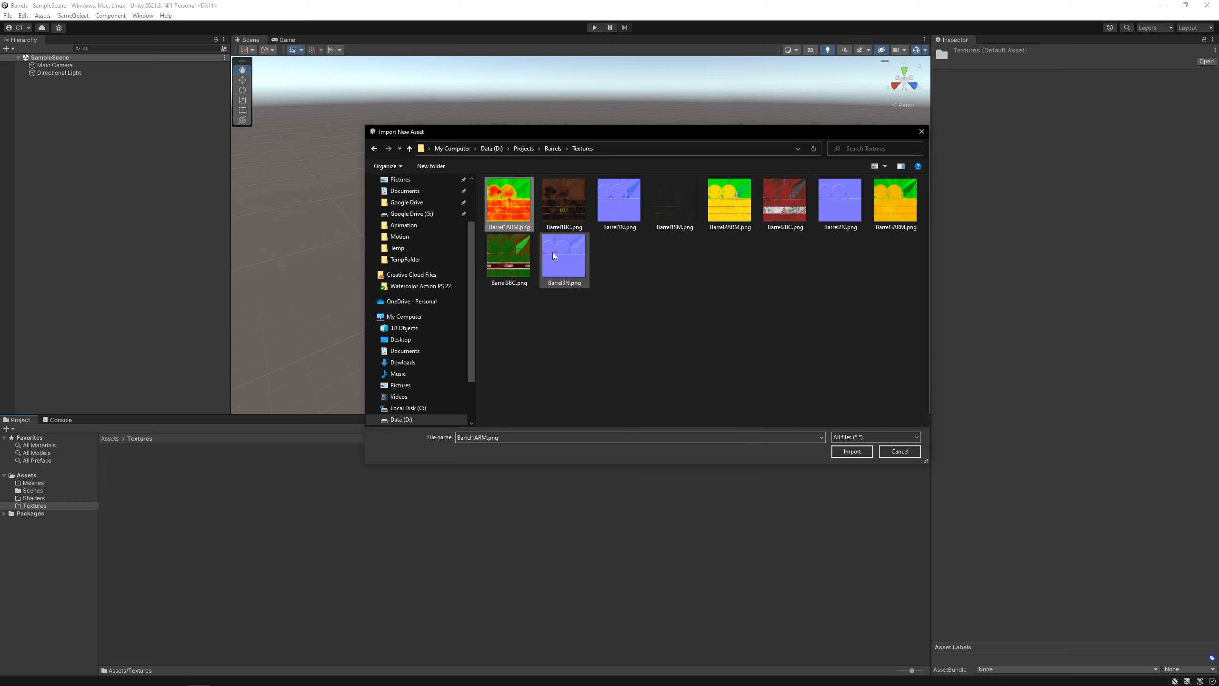
key(ctrl+a)
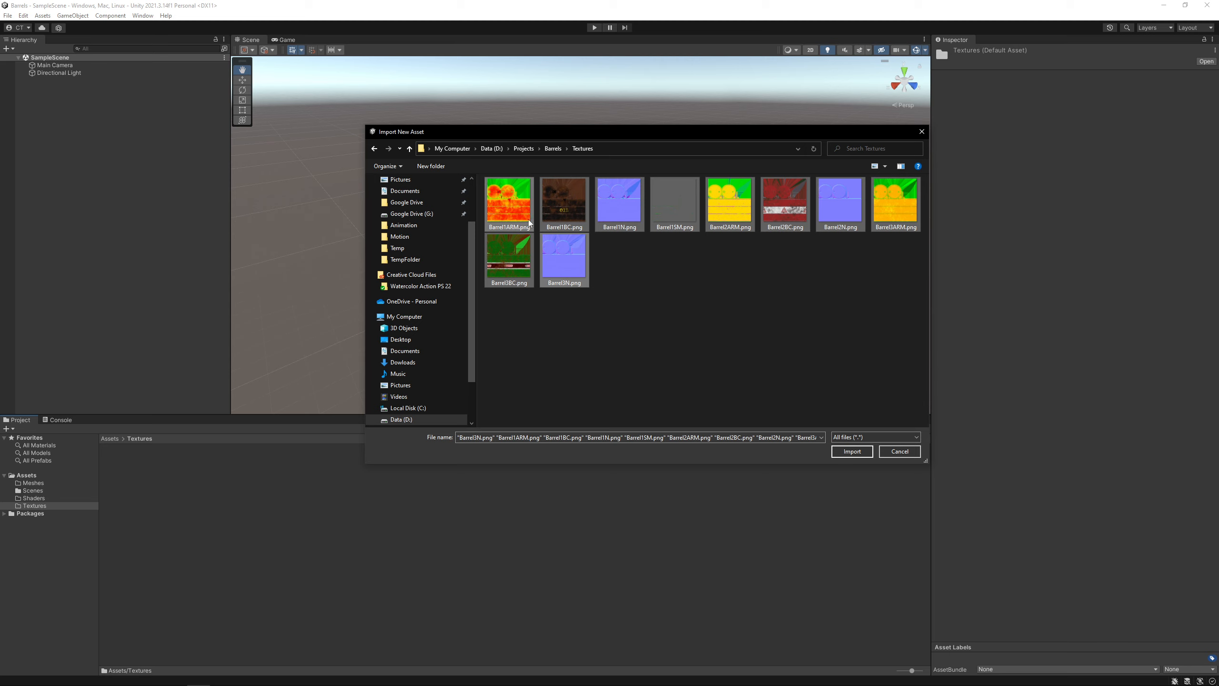
click(852, 451)
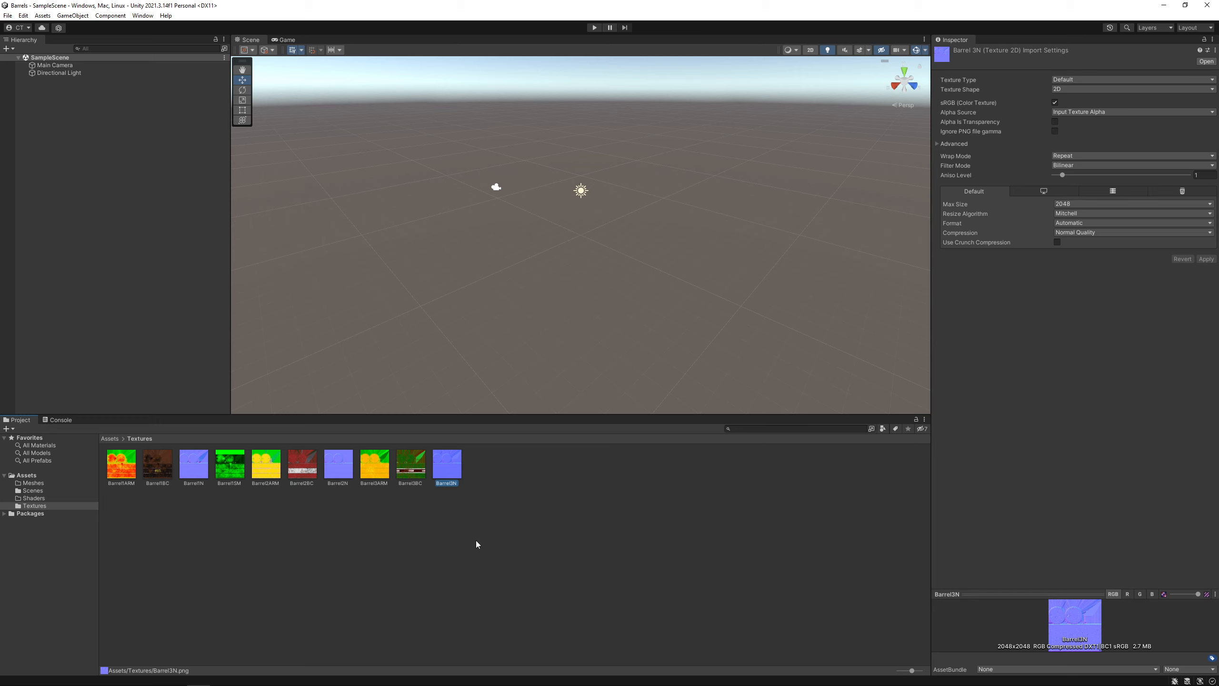
Examine the import settings of the Barrel1BC, Barrel2BC and Barrel3BC base colour textures
click(160, 468)
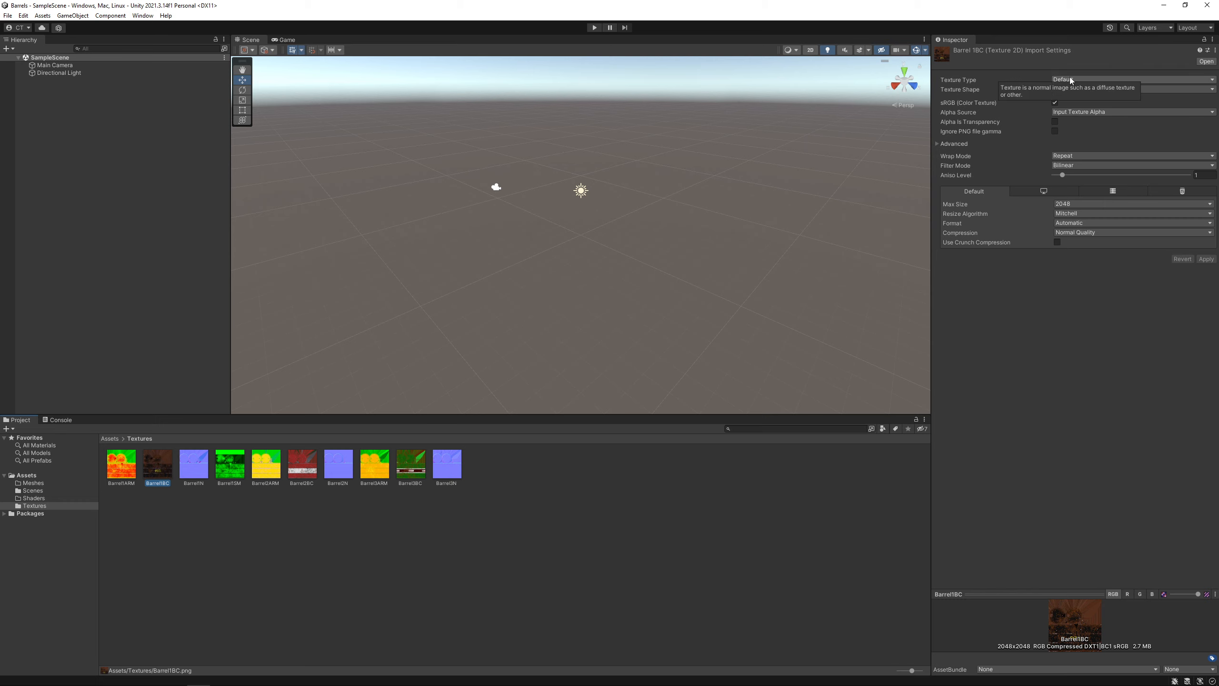
click(304, 477)
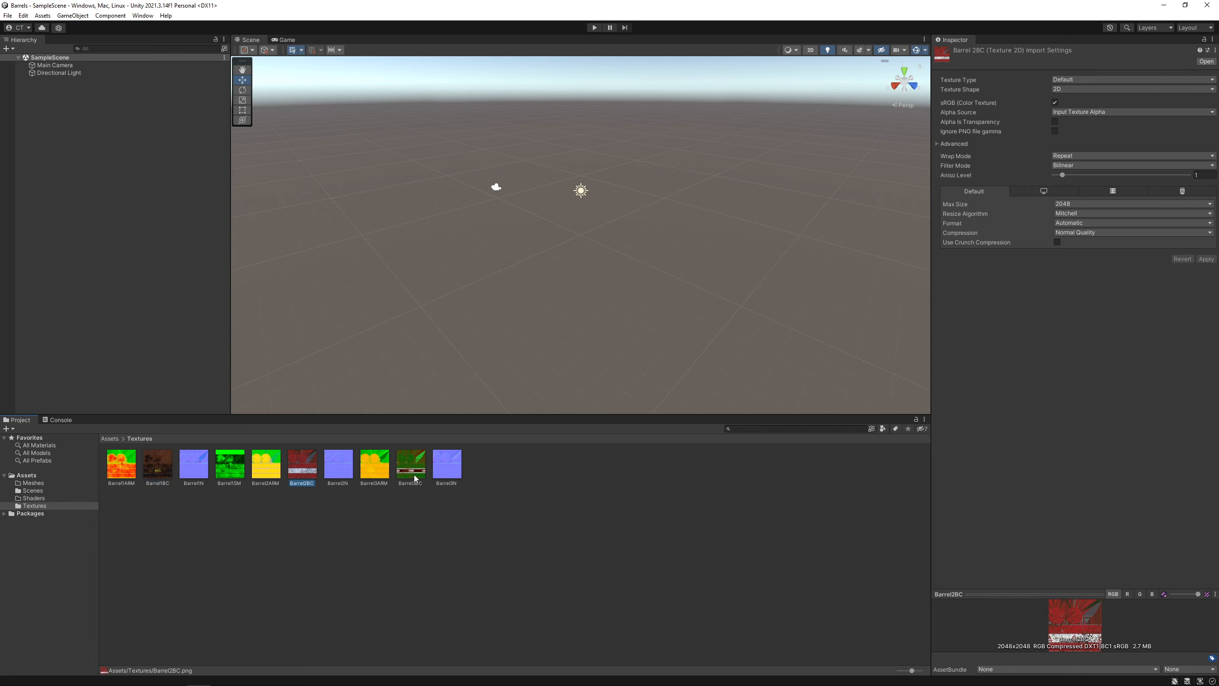
click(411, 468)
click(295, 469)
click(150, 469)
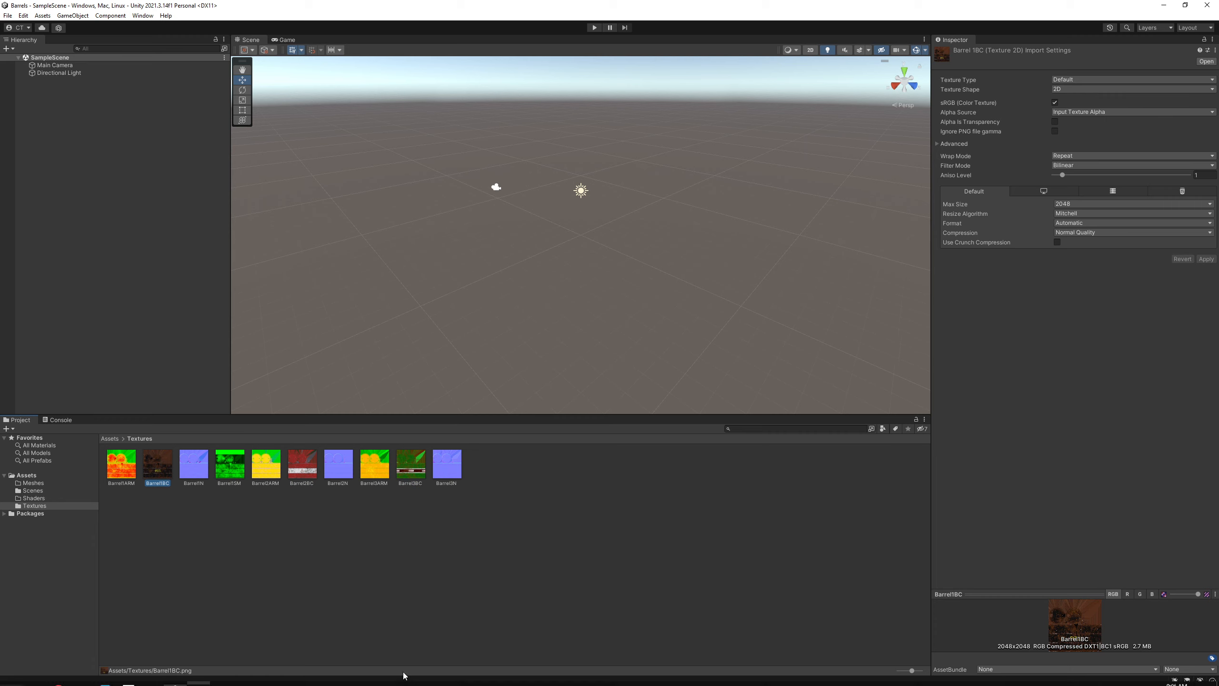
Turn off sRGB (Color Texture) for the Barrel1ARM, Barrel2ARM and Barrel3ARM textures and apply their import settings
click(123, 465)
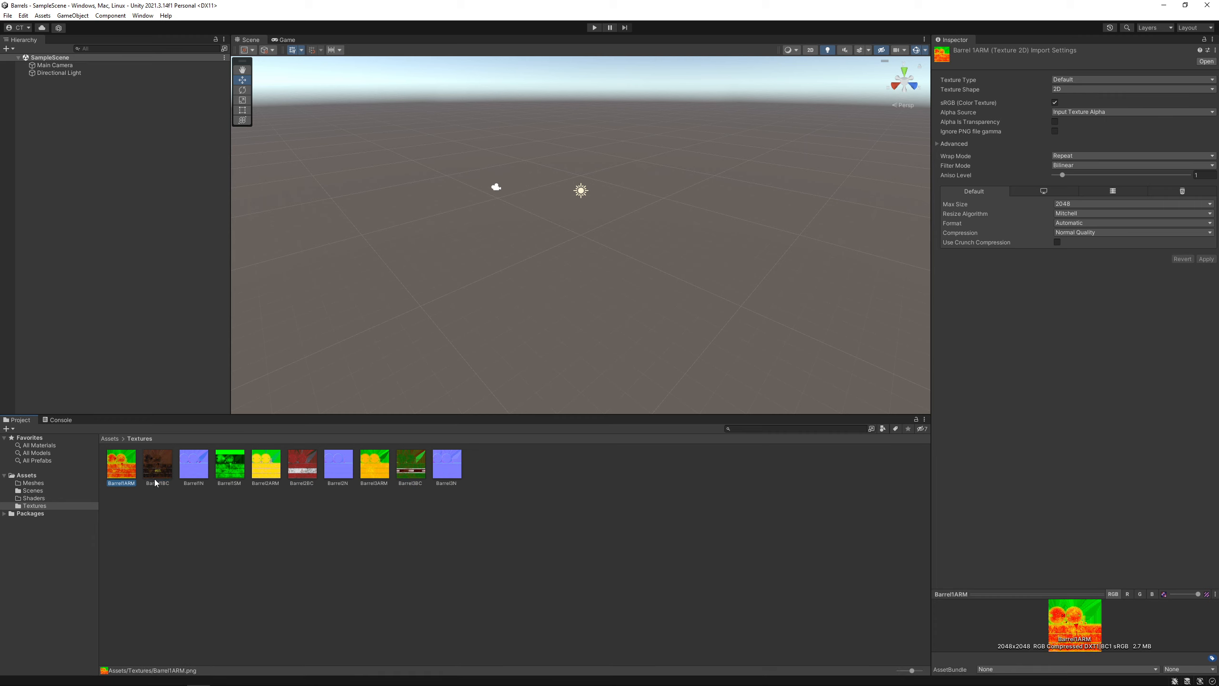
click(1057, 102)
click(271, 464)
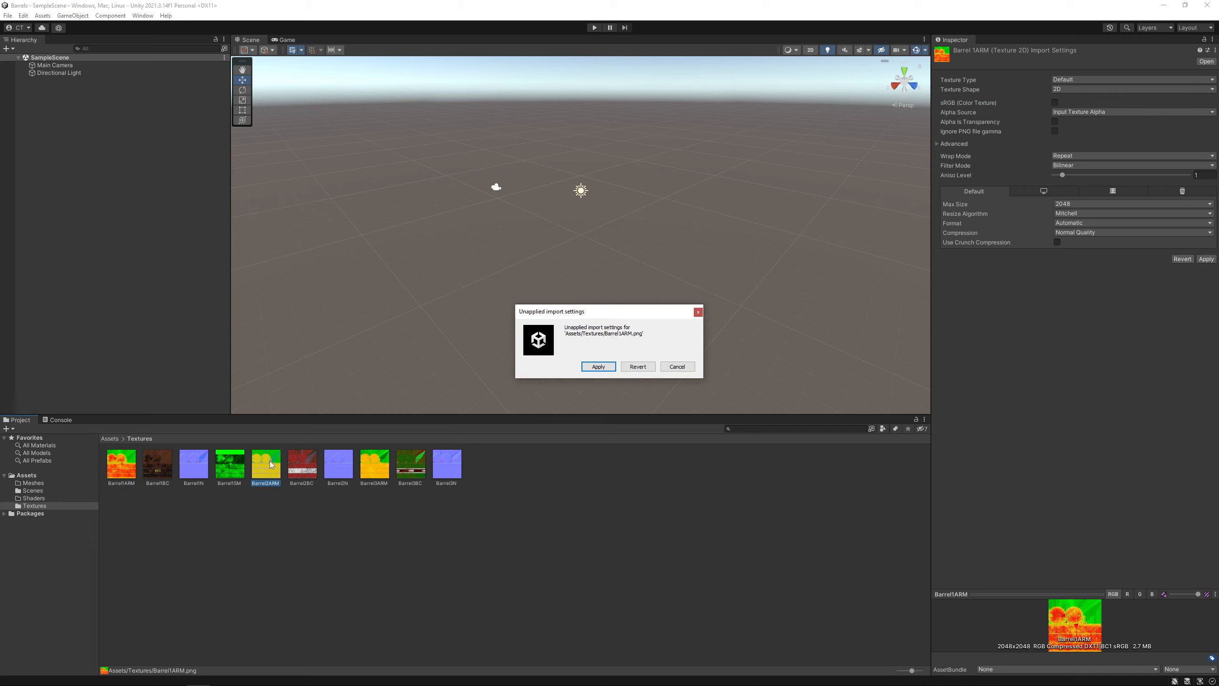
click(599, 366)
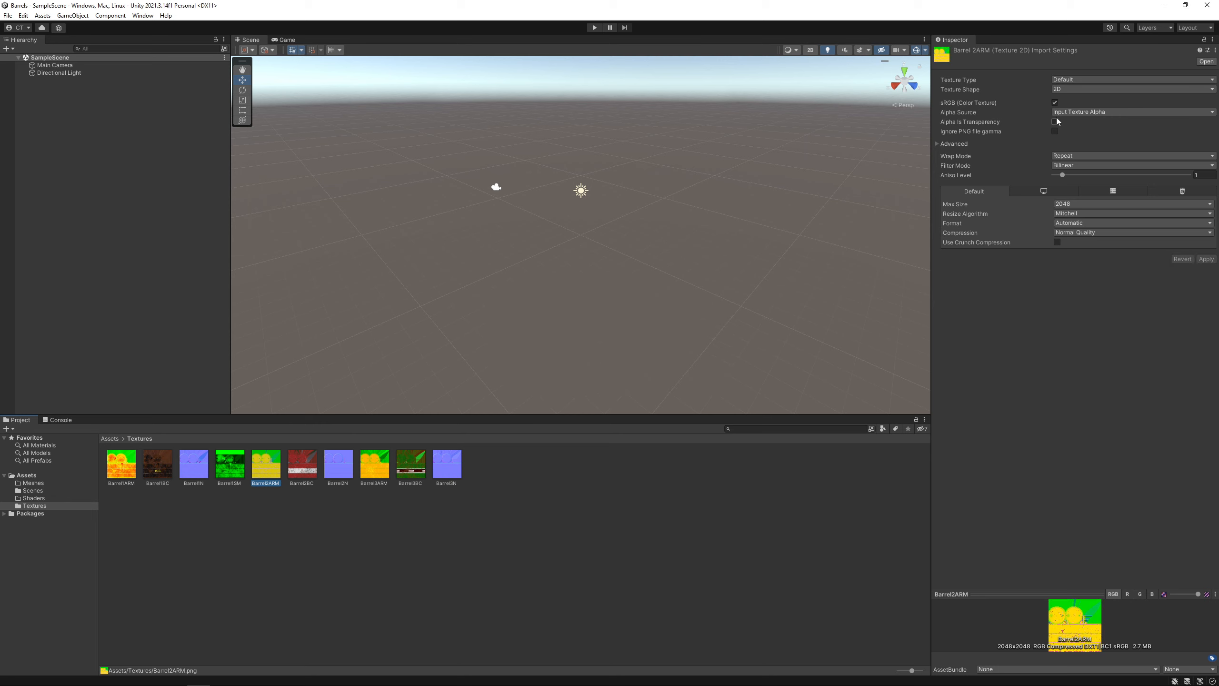
click(1053, 103)
click(386, 469)
click(607, 365)
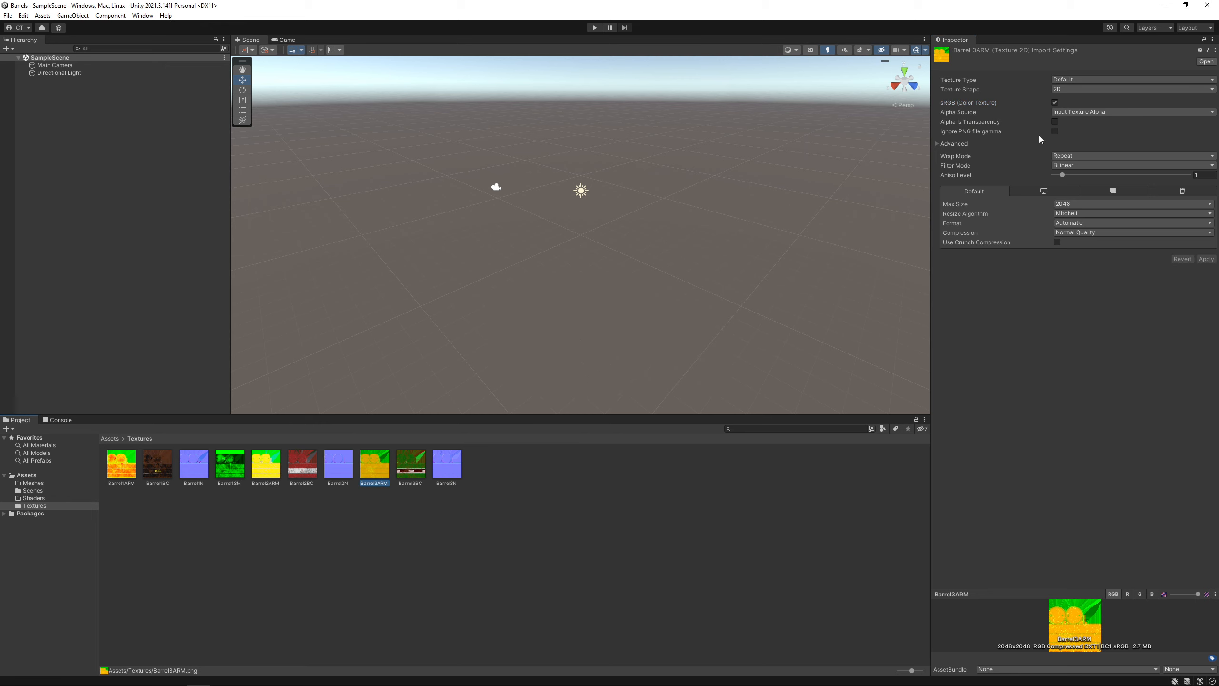
click(1054, 103)
click(442, 454)
click(598, 372)
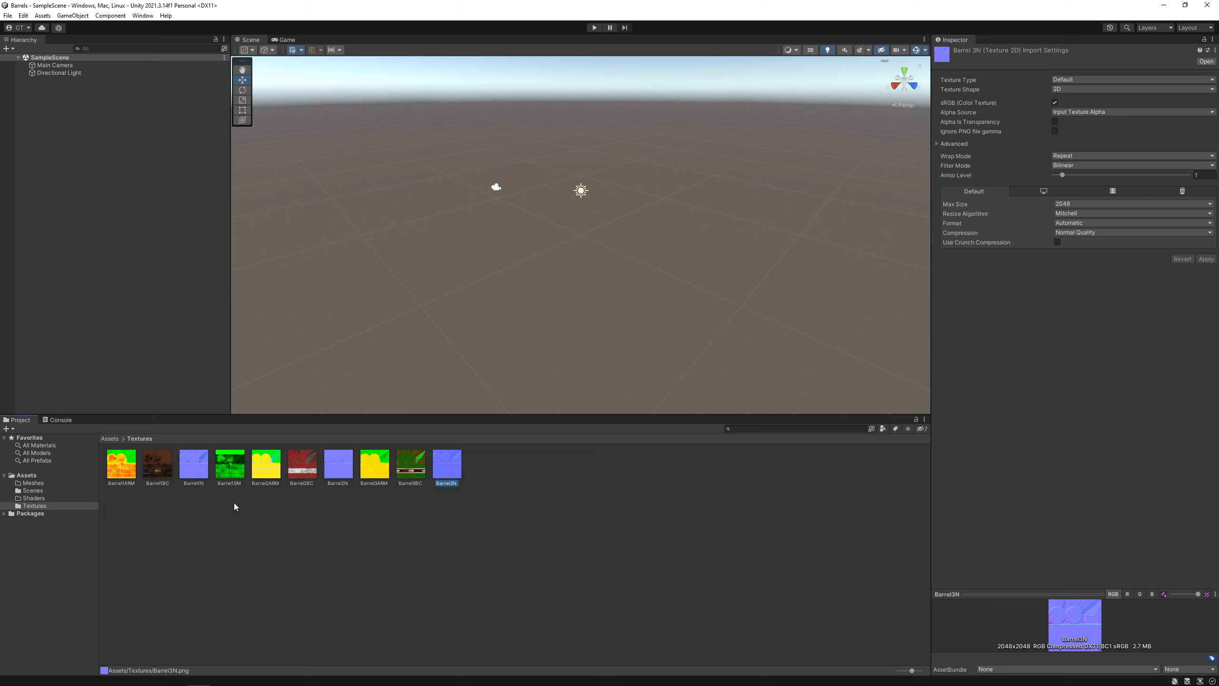
Set the texture type of Barrel1N, Barrel2N and Barrel3N to Normal map and apply the import settings
click(195, 482)
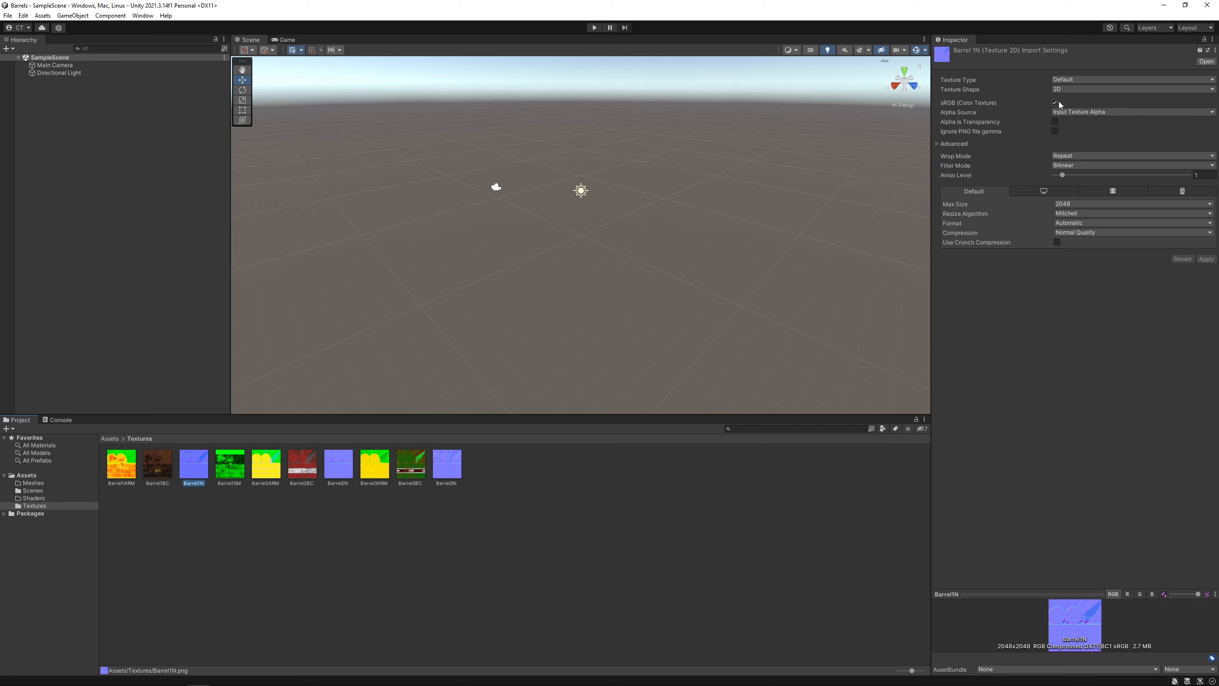
click(1076, 80)
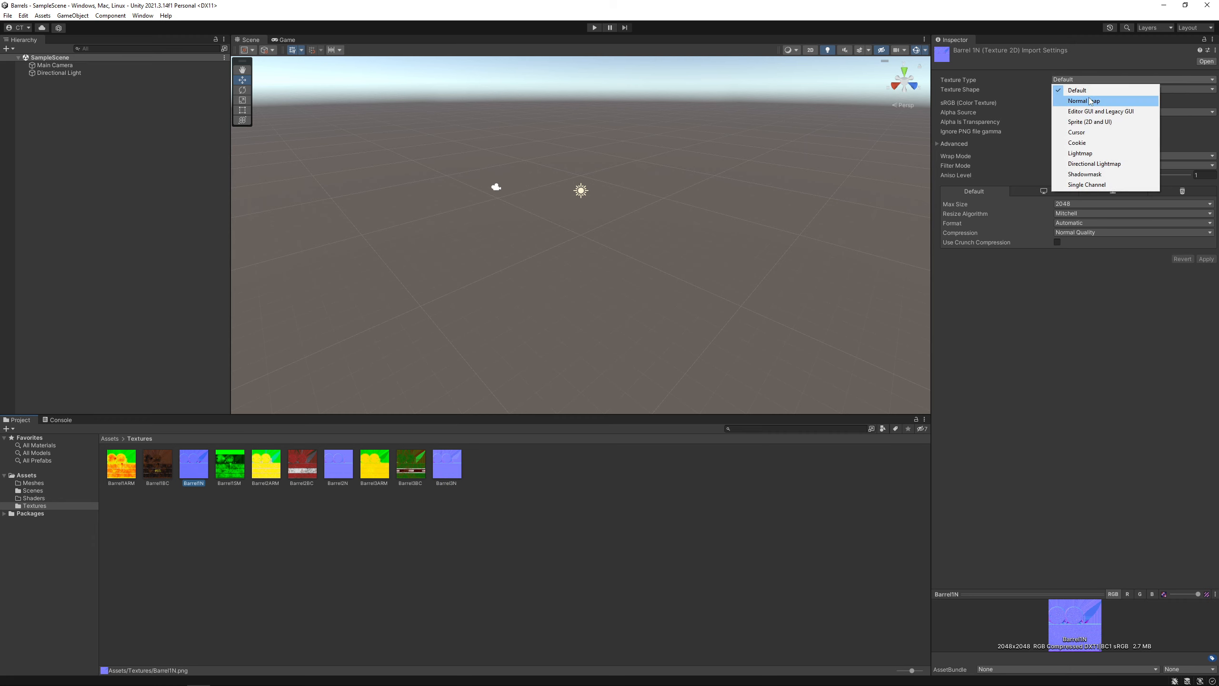
click(1089, 101)
click(338, 473)
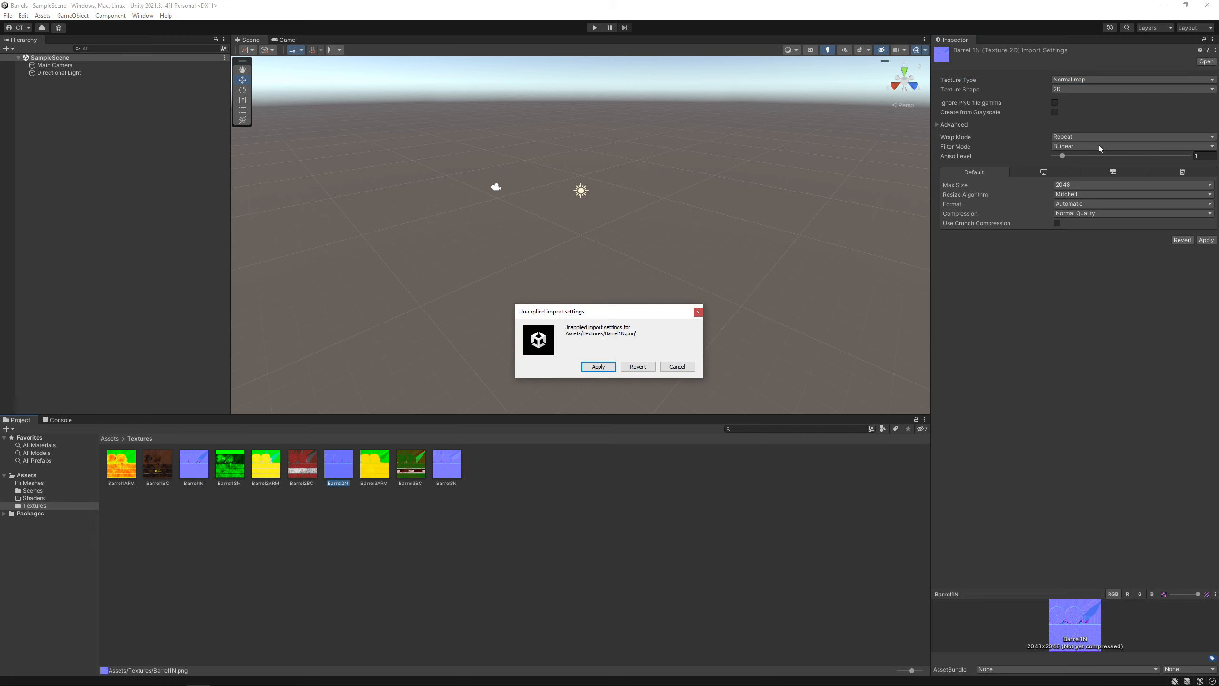
click(598, 369)
click(1068, 81)
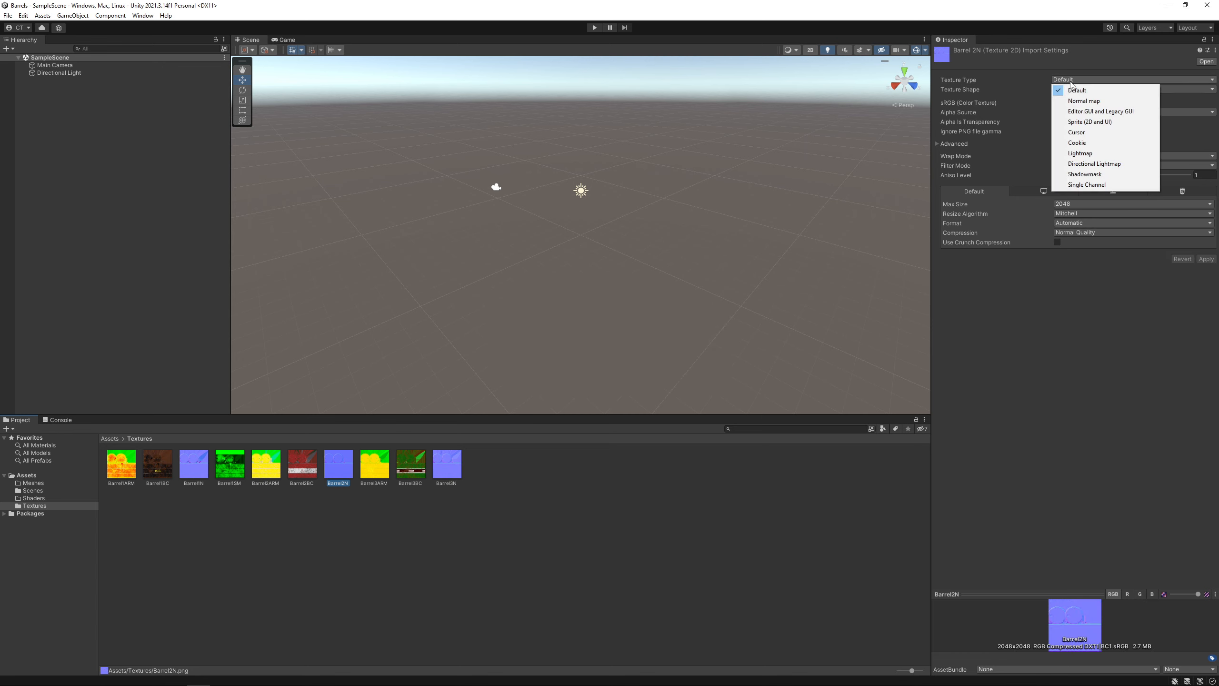
click(1085, 101)
click(450, 460)
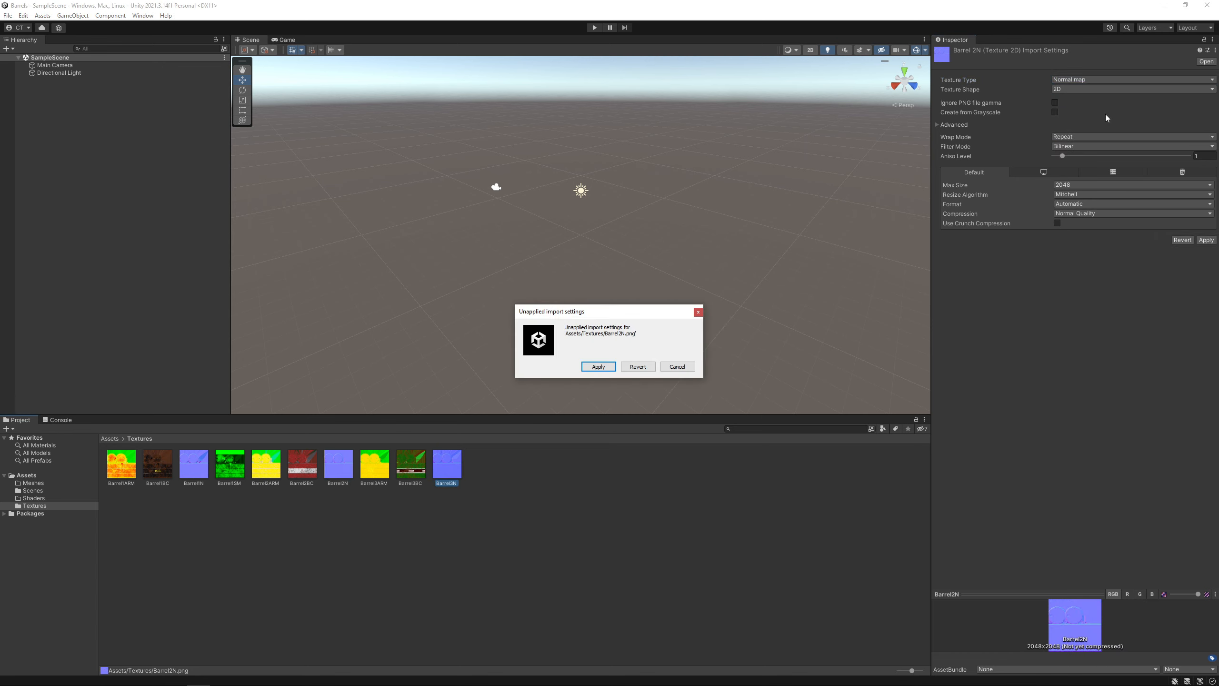
click(598, 366)
click(1080, 80)
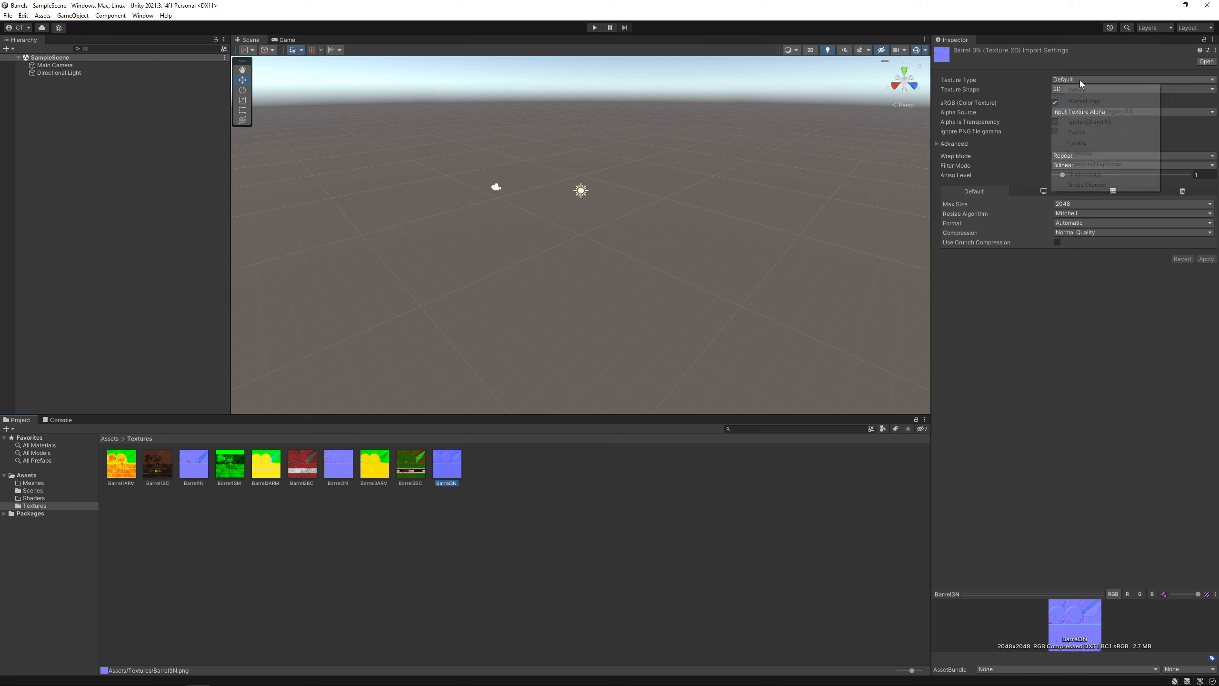
click(1080, 101)
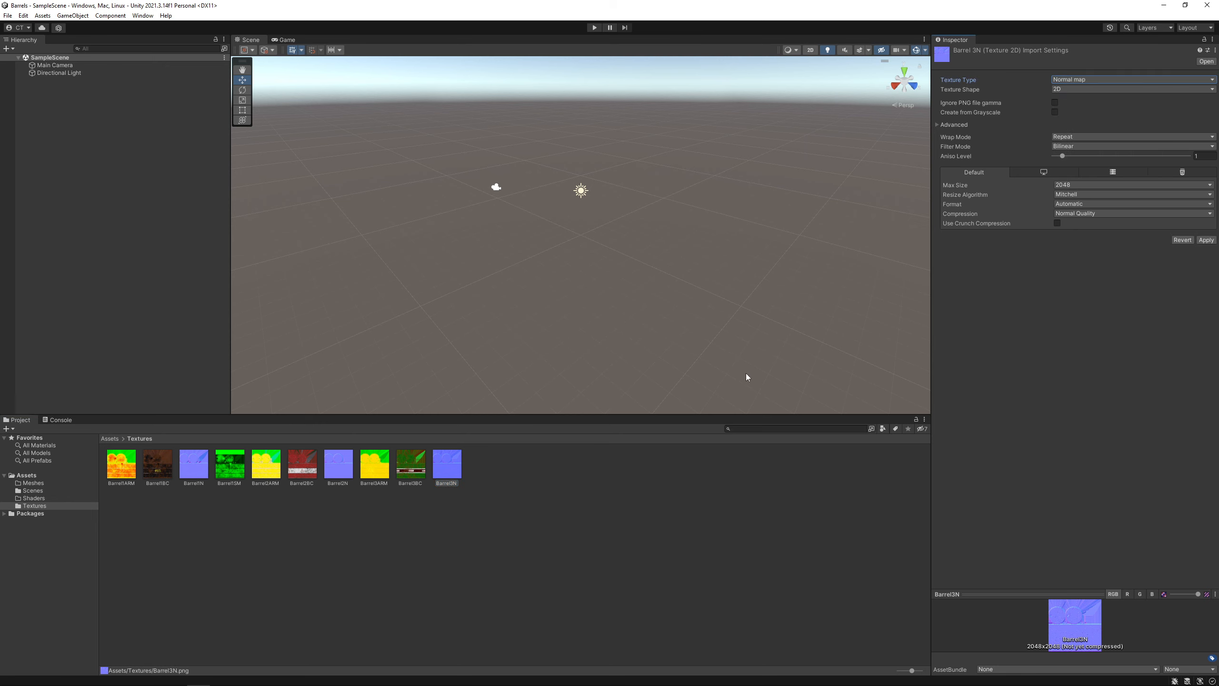
click(633, 558)
click(598, 366)
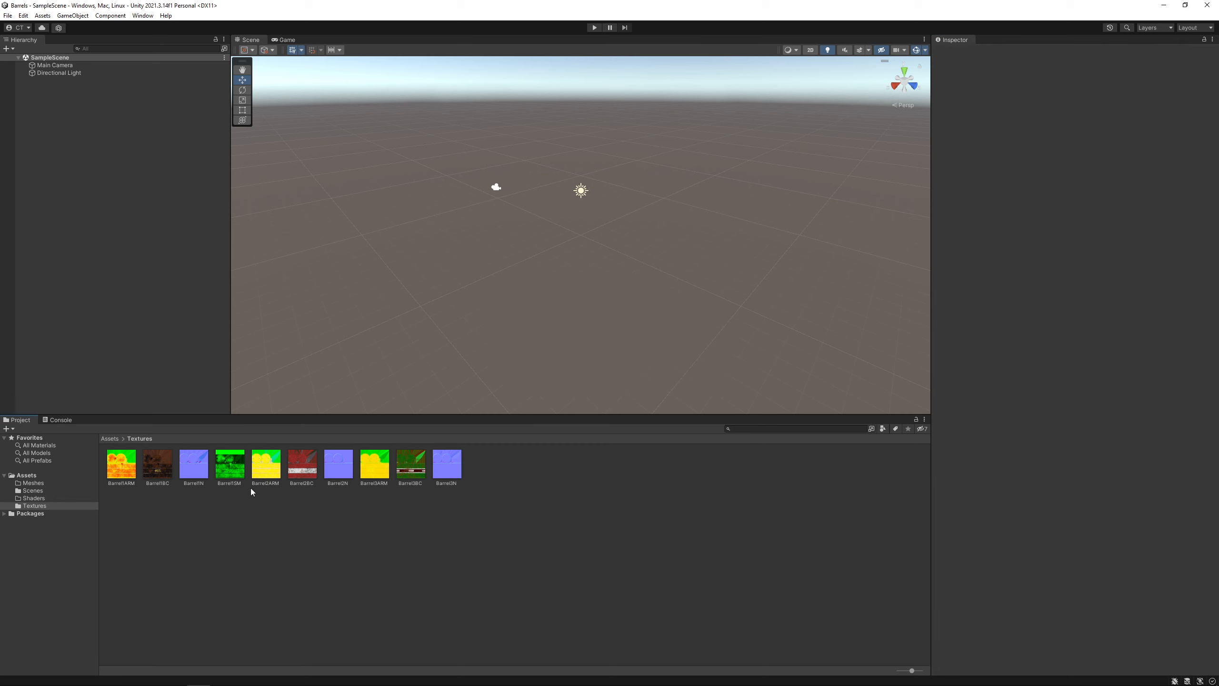
Turn off sRGB (Color Texture) for the Barrel1SM texture and apply the change
click(231, 473)
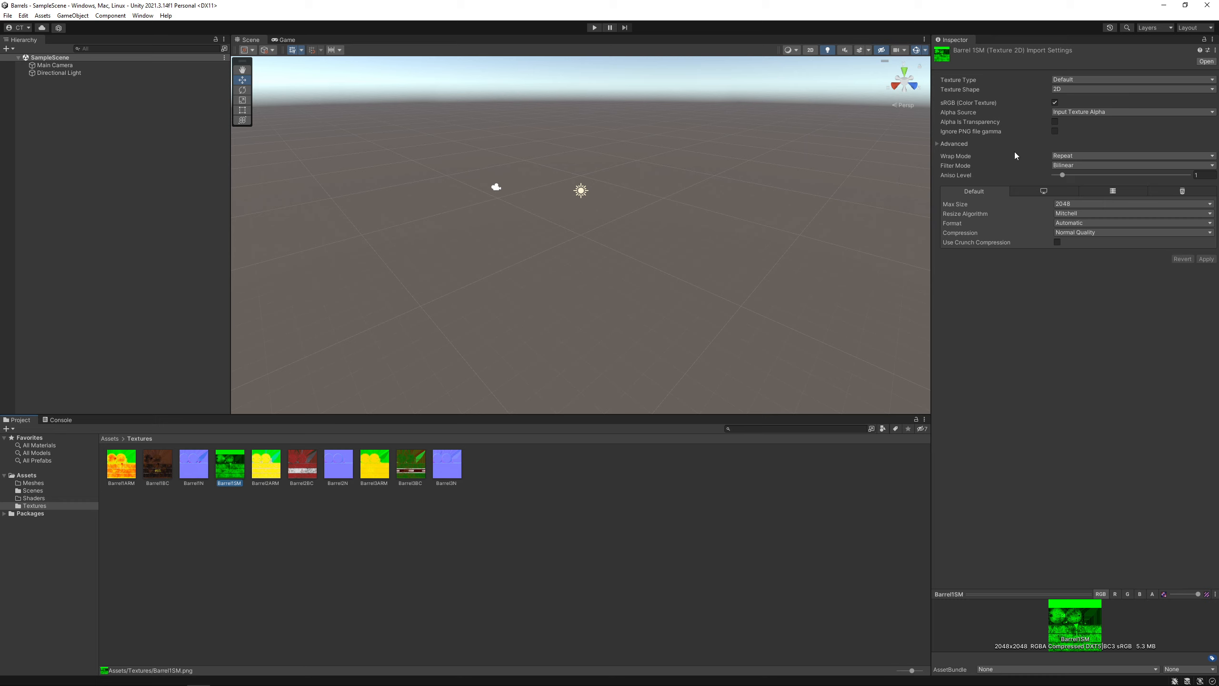
click(1055, 103)
click(608, 544)
click(607, 366)
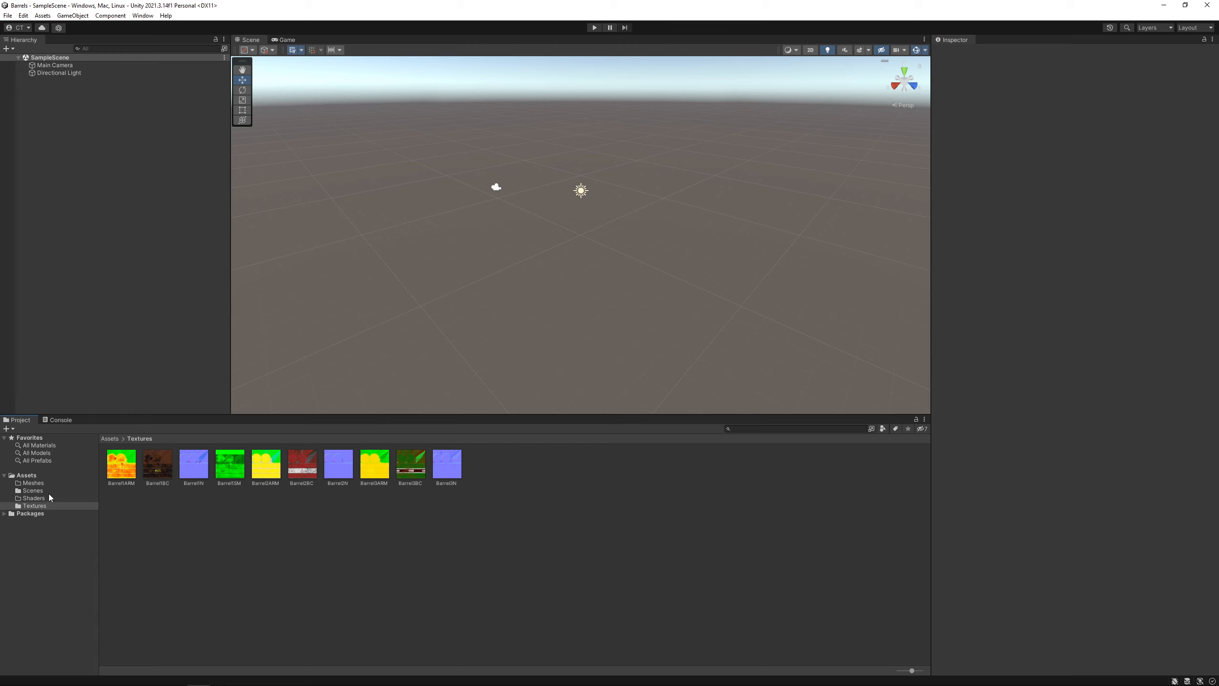
Import Barrel.fbx from the Projects > Barrels > FBX folder into the Meshes folder and expand the imported model's contents
click(38, 483)
right_click(204, 495)
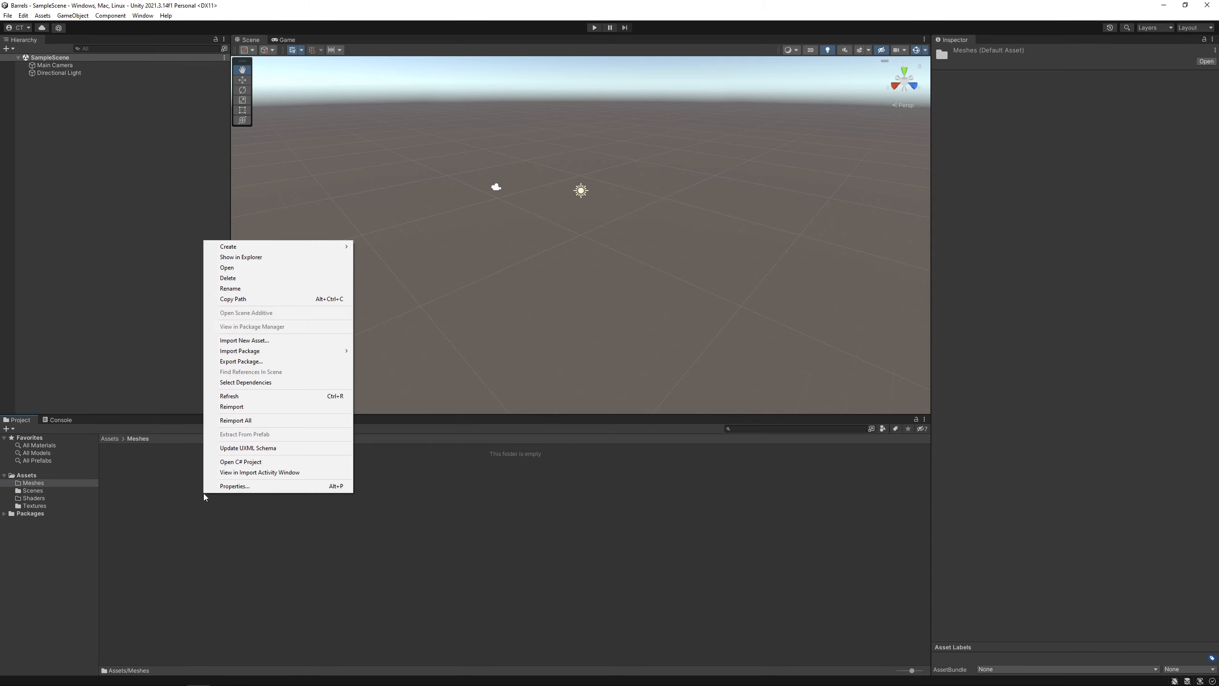
click(245, 340)
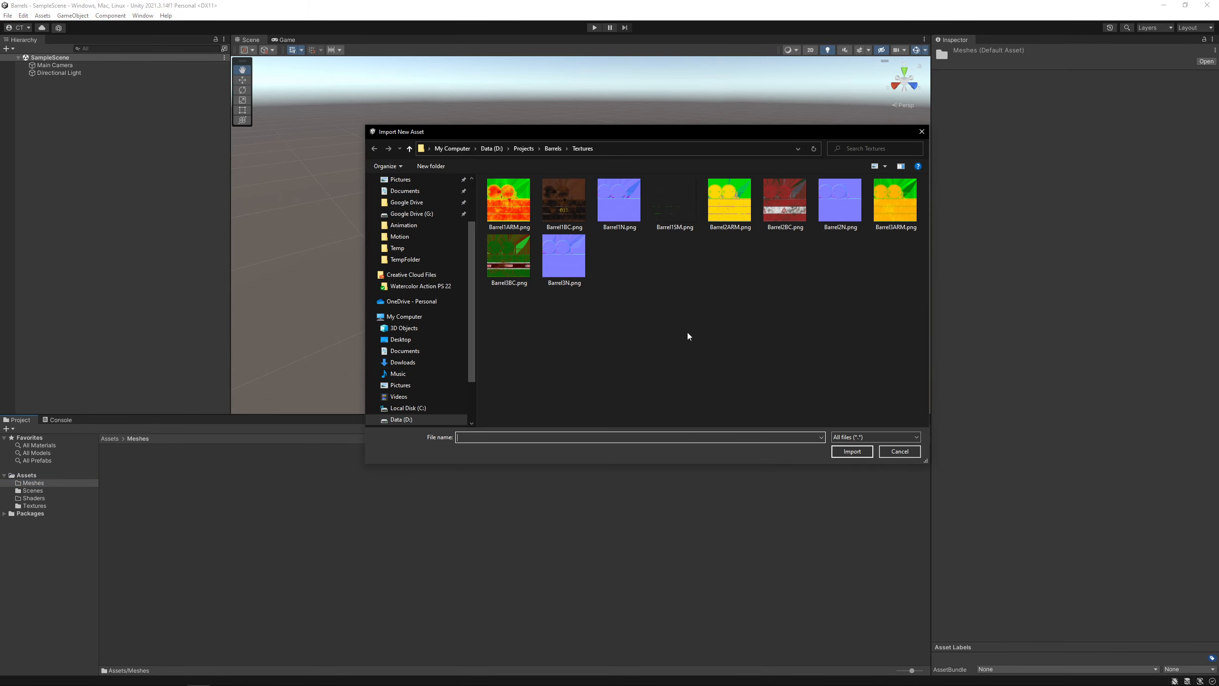
click(554, 149)
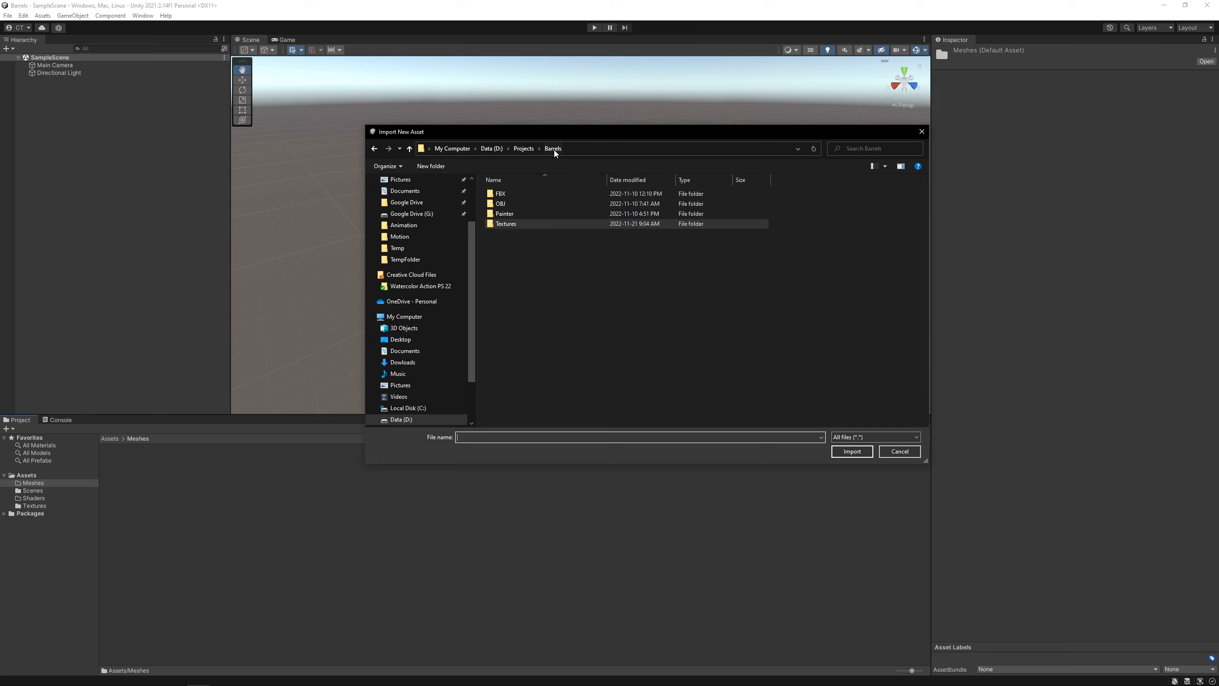
double_click(522, 194)
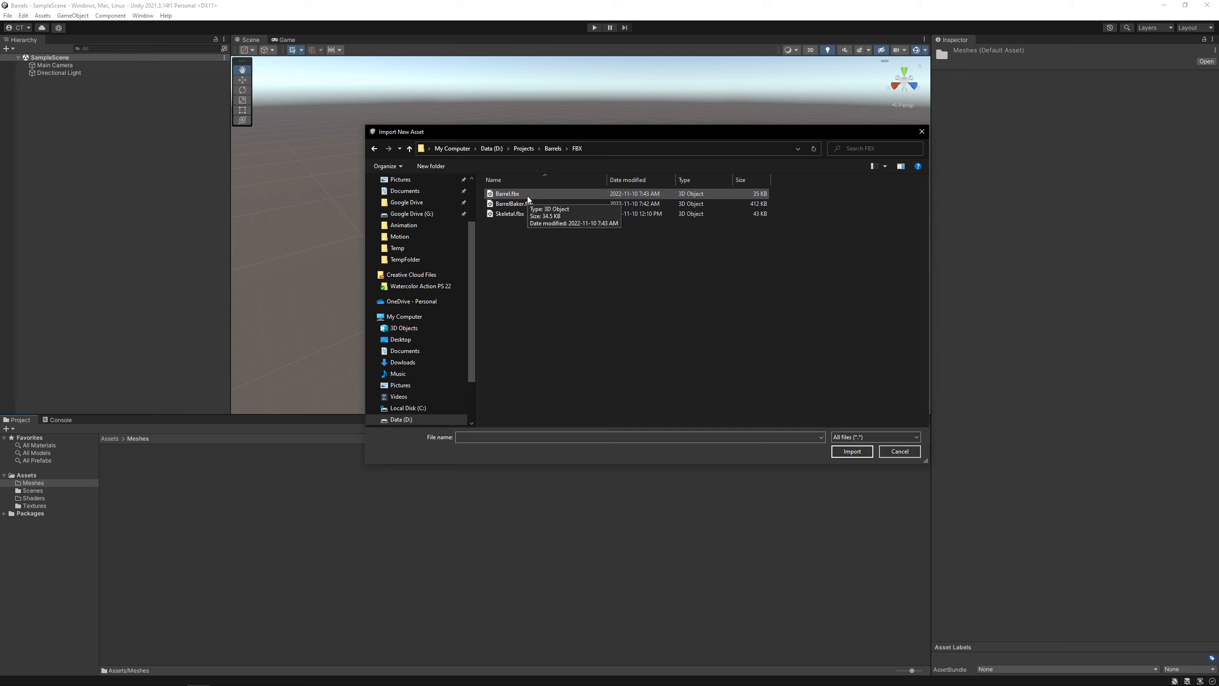
click(528, 195)
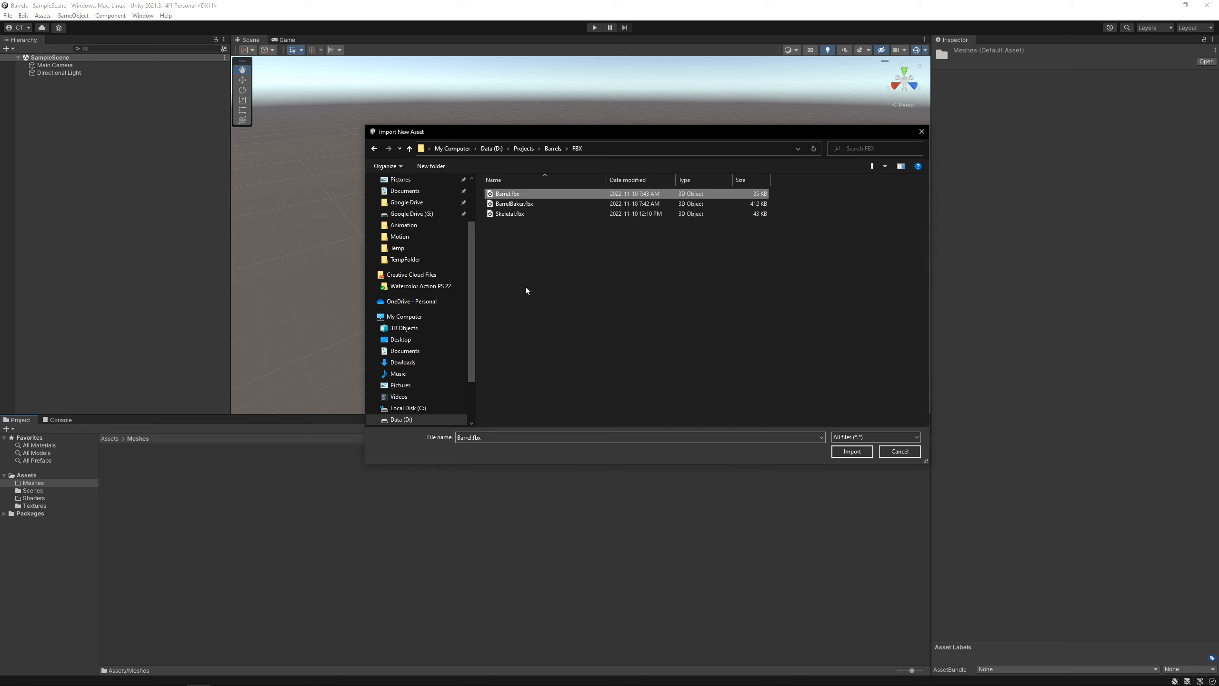
click(847, 452)
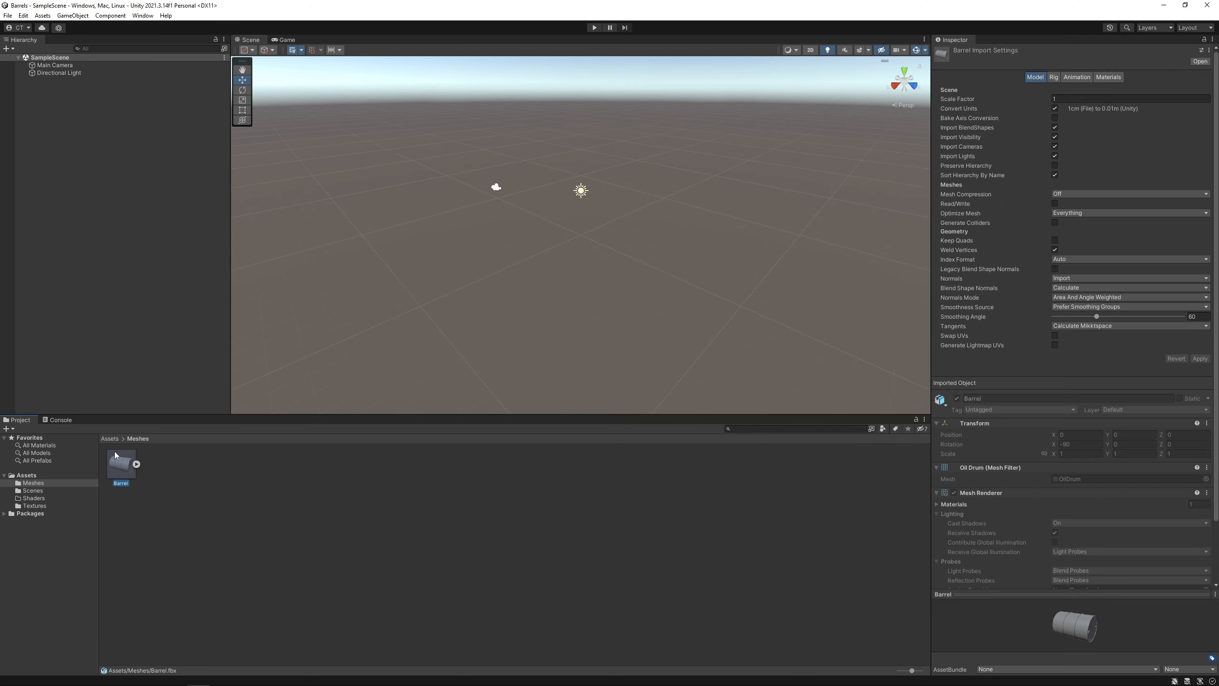
click(136, 464)
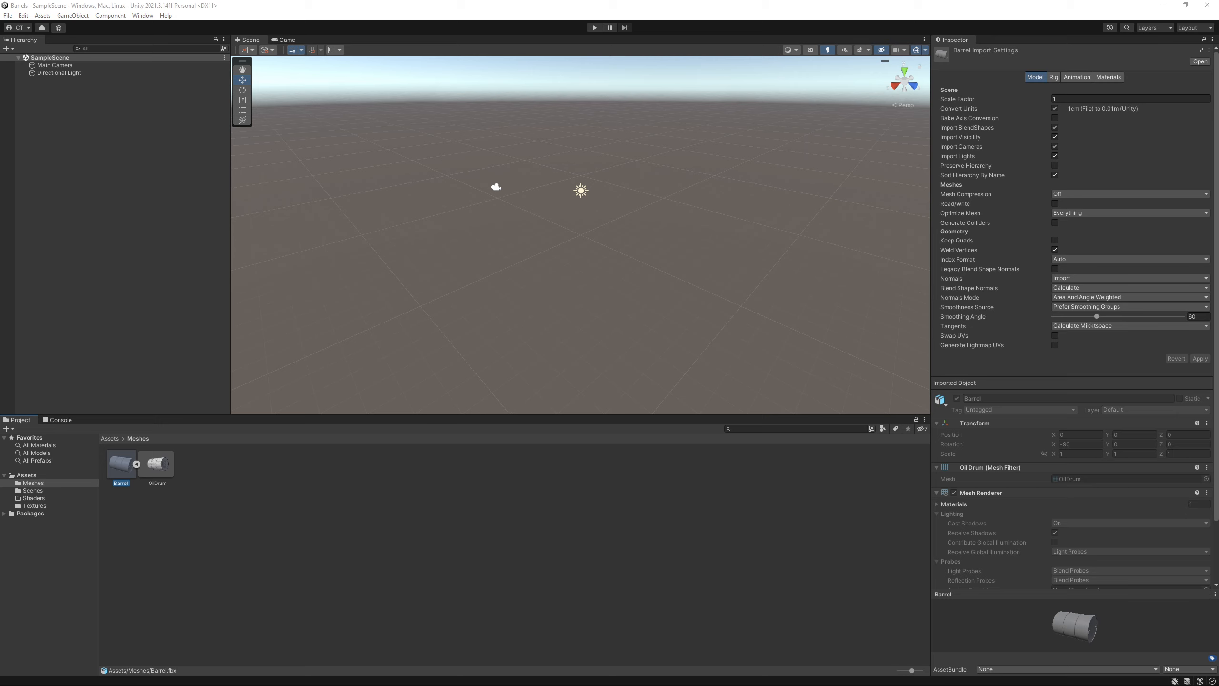
click(770, 594)
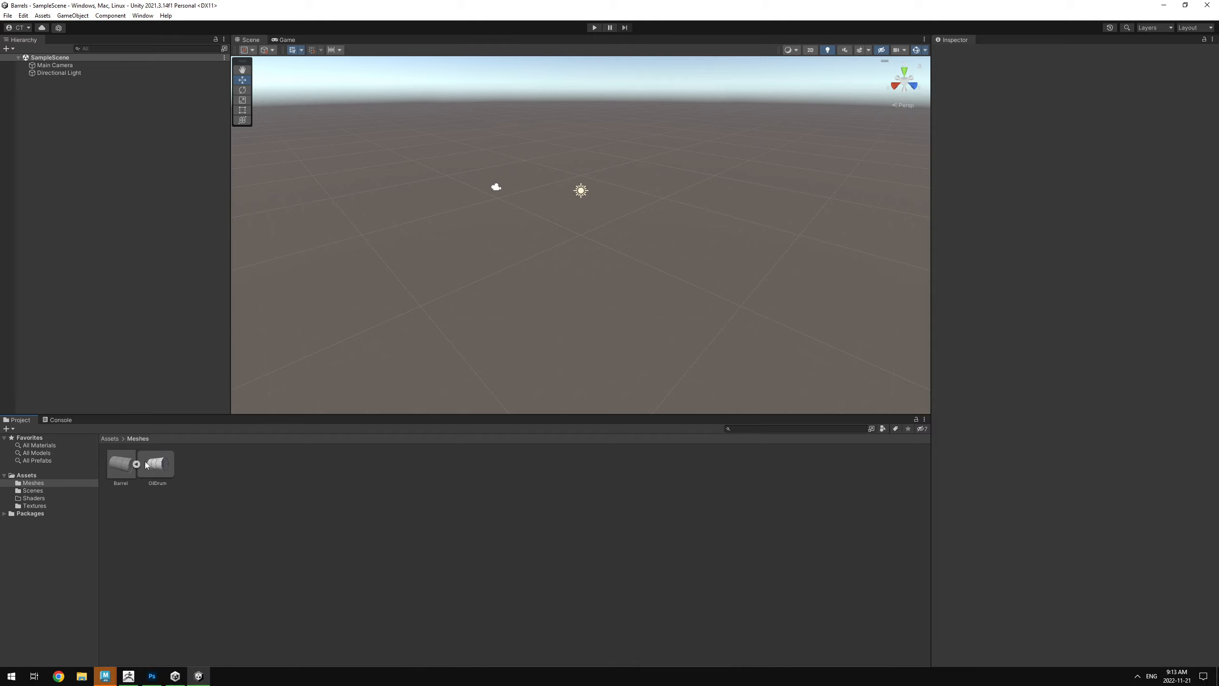
Switch to Maya and import Barrel.fbx from the D:/Projects/Barrels/FBX folder into the empty scene
mouse_move(112, 682)
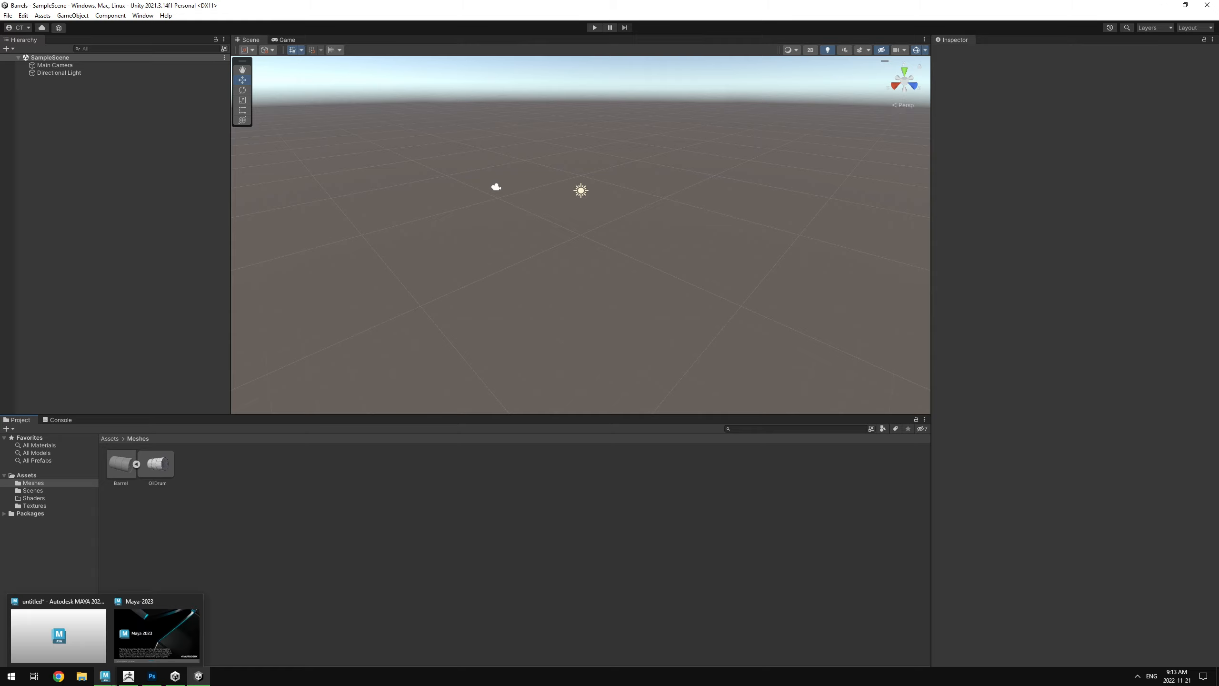
click(152, 633)
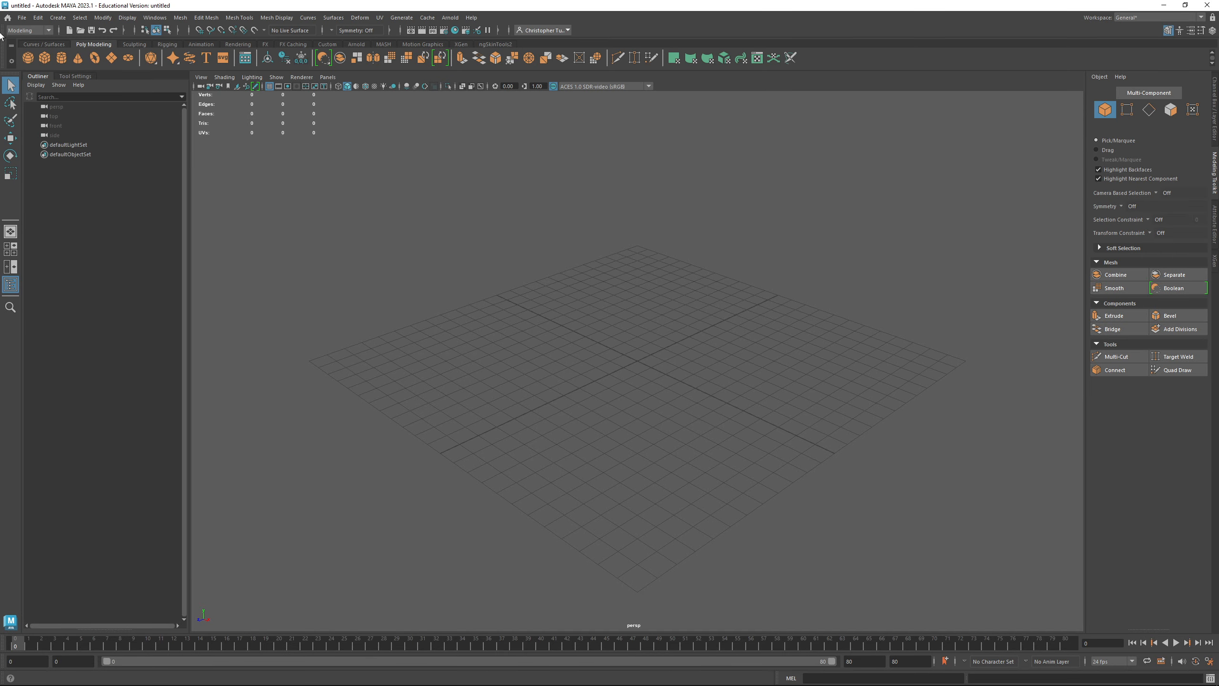
click(21, 18)
click(78, 124)
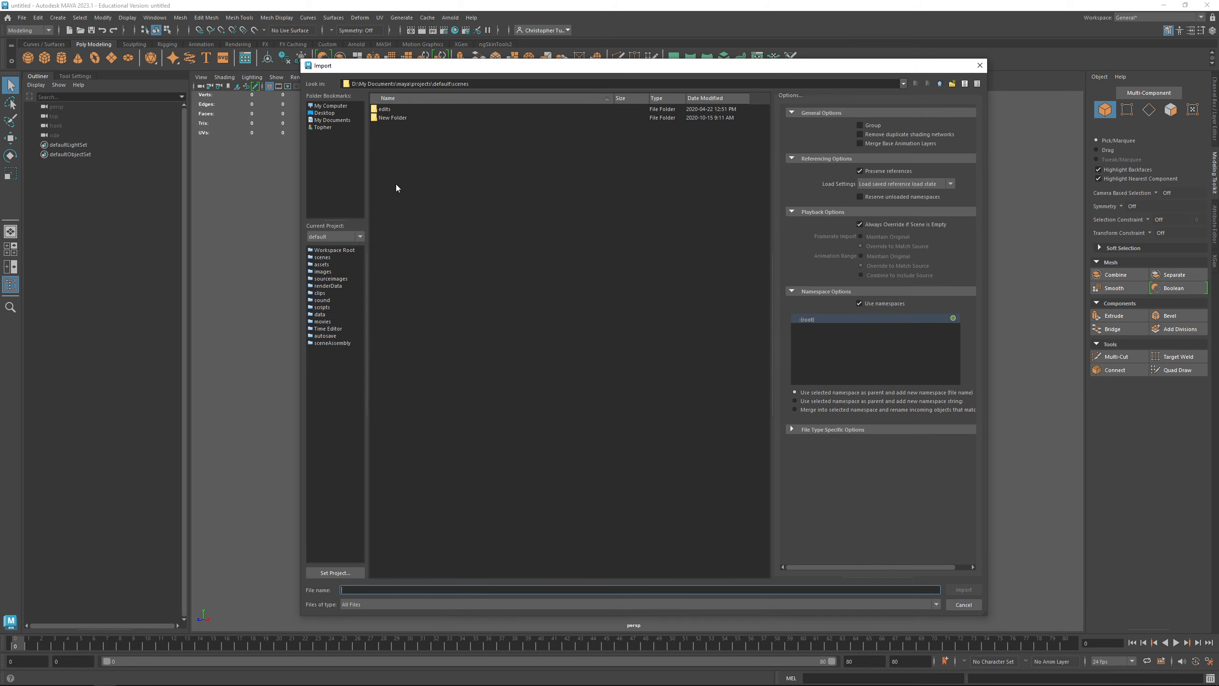
click(329, 116)
double_click(397, 136)
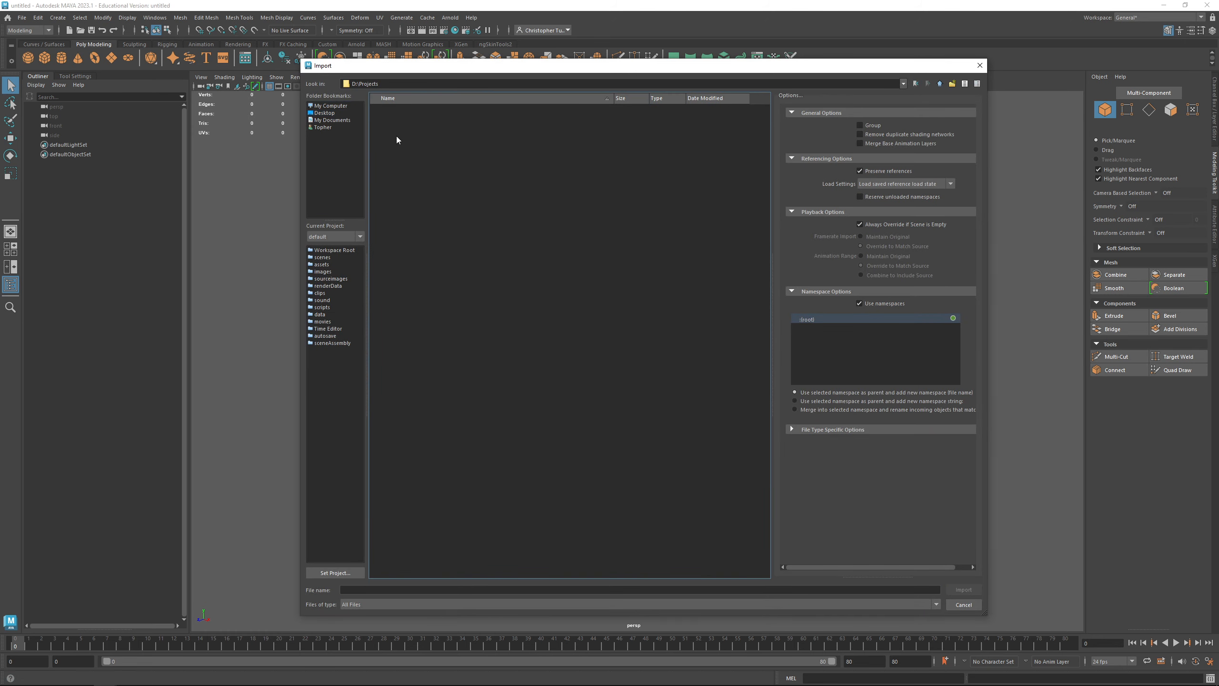
double_click(397, 204)
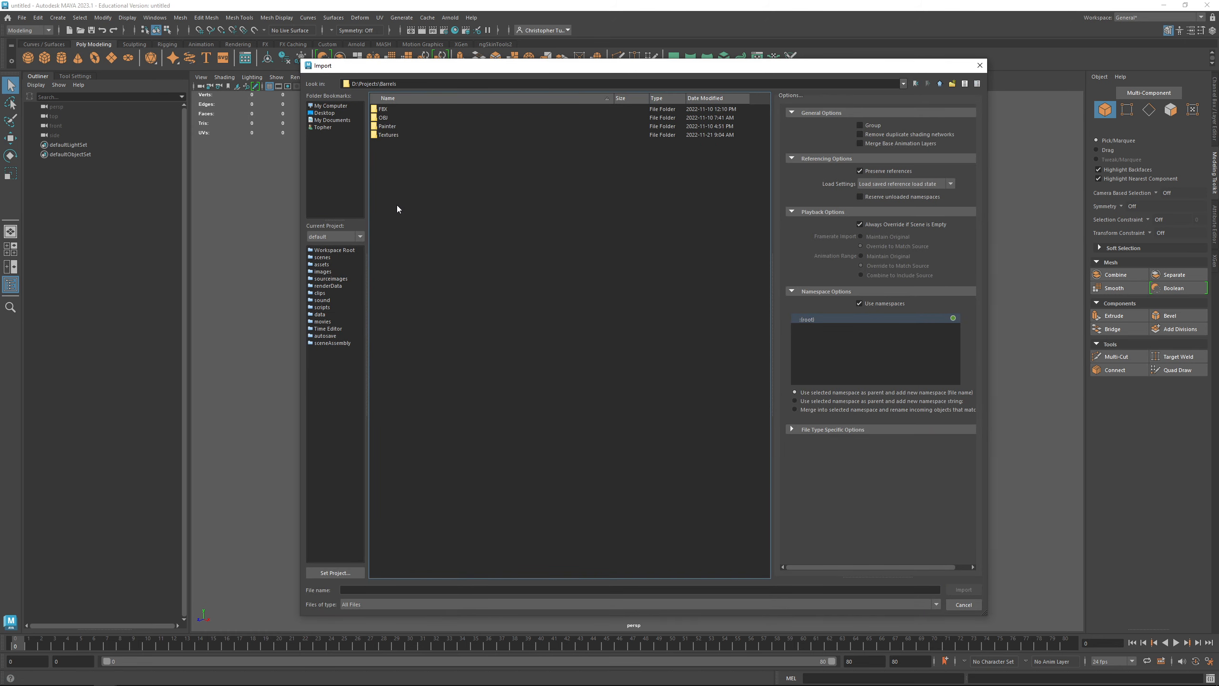
double_click(391, 109)
double_click(391, 110)
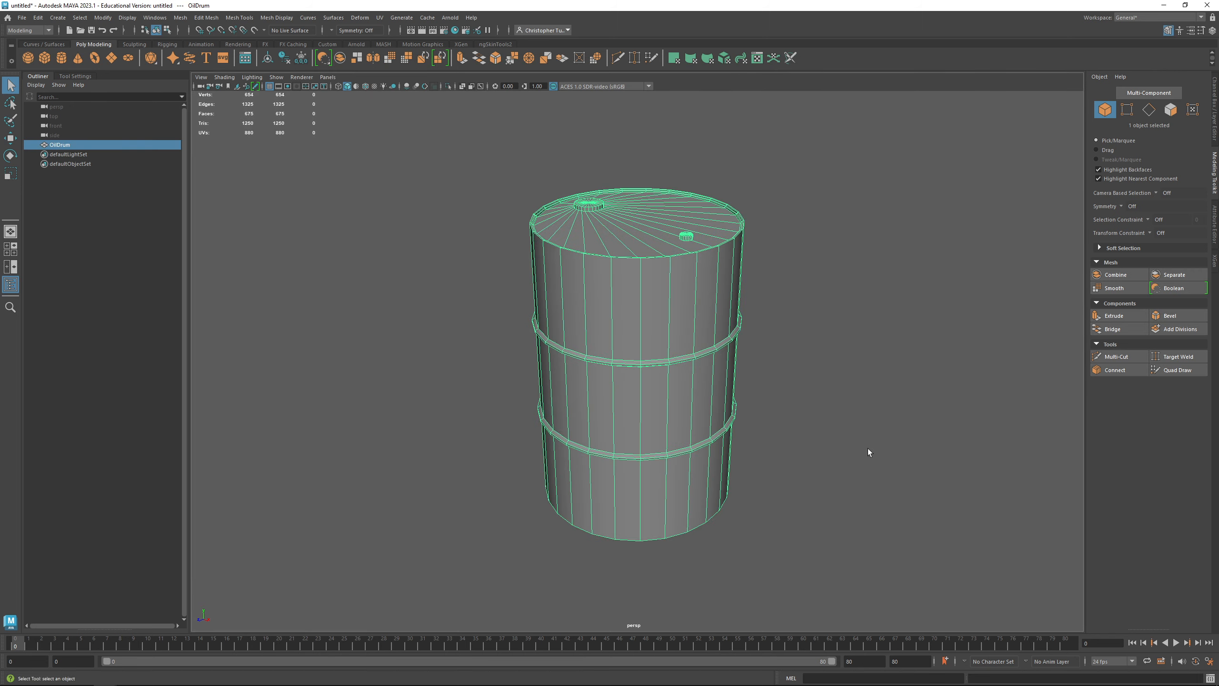
Assign a new Blinn material to the oil drum and rename the material BarrelM
alt+drag(869, 453, 797, 400)
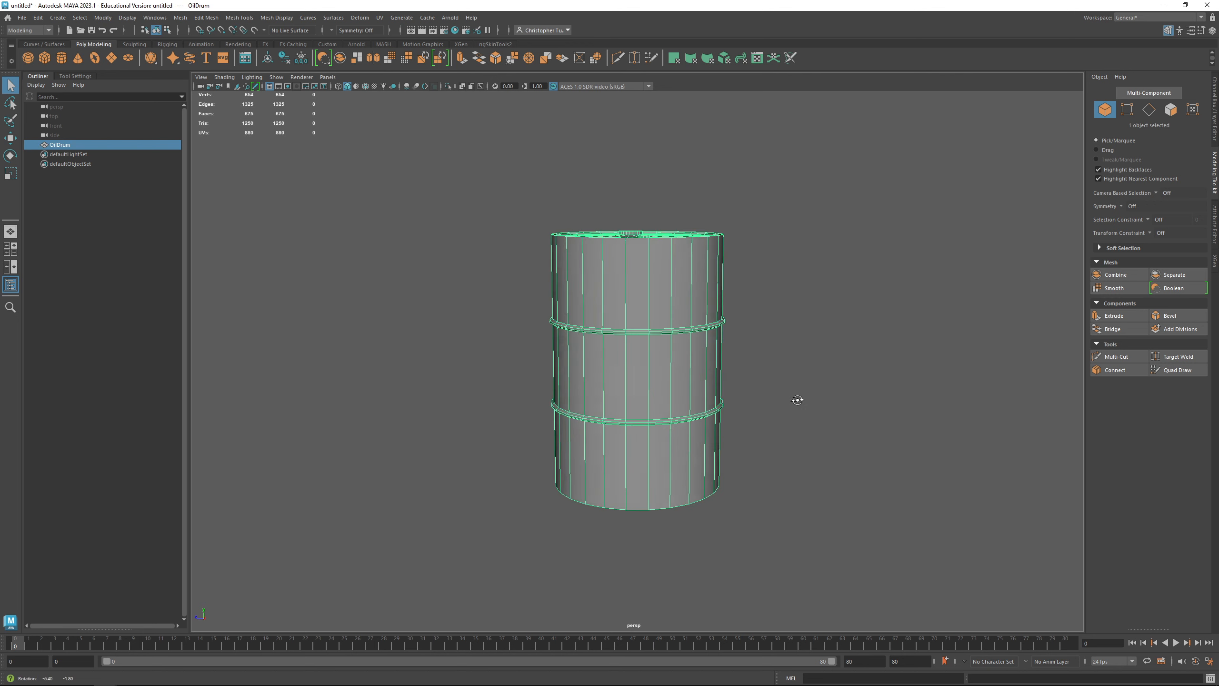
right_click(643, 309)
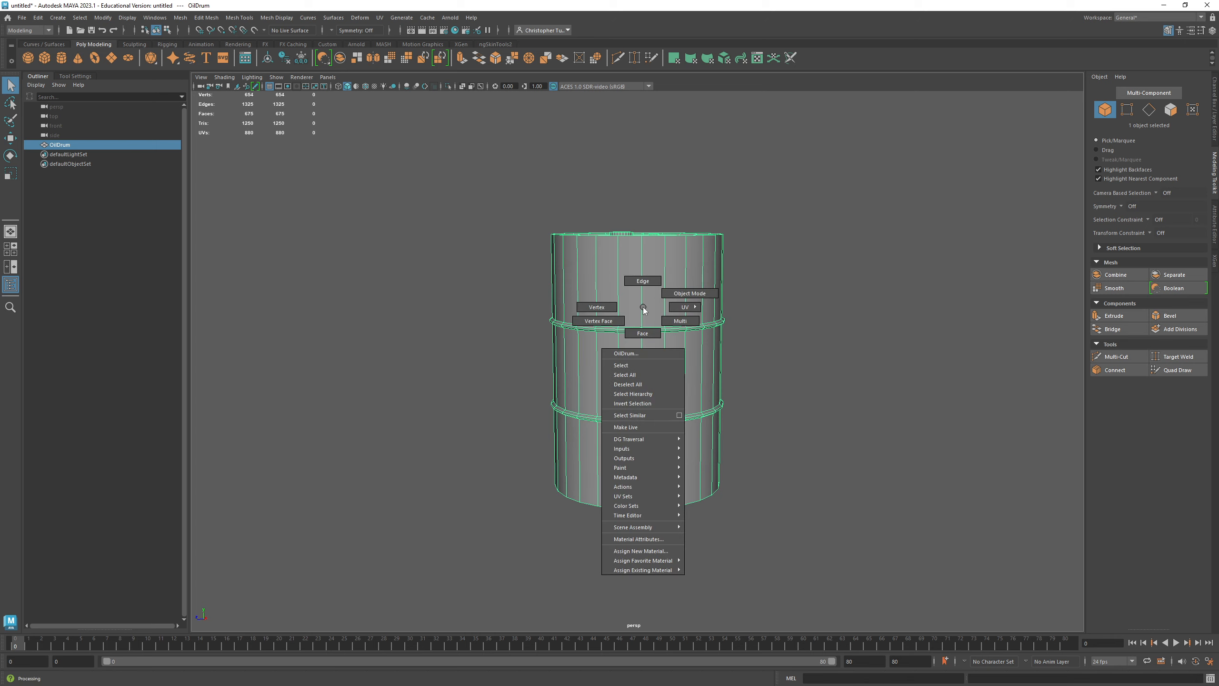
click(651, 554)
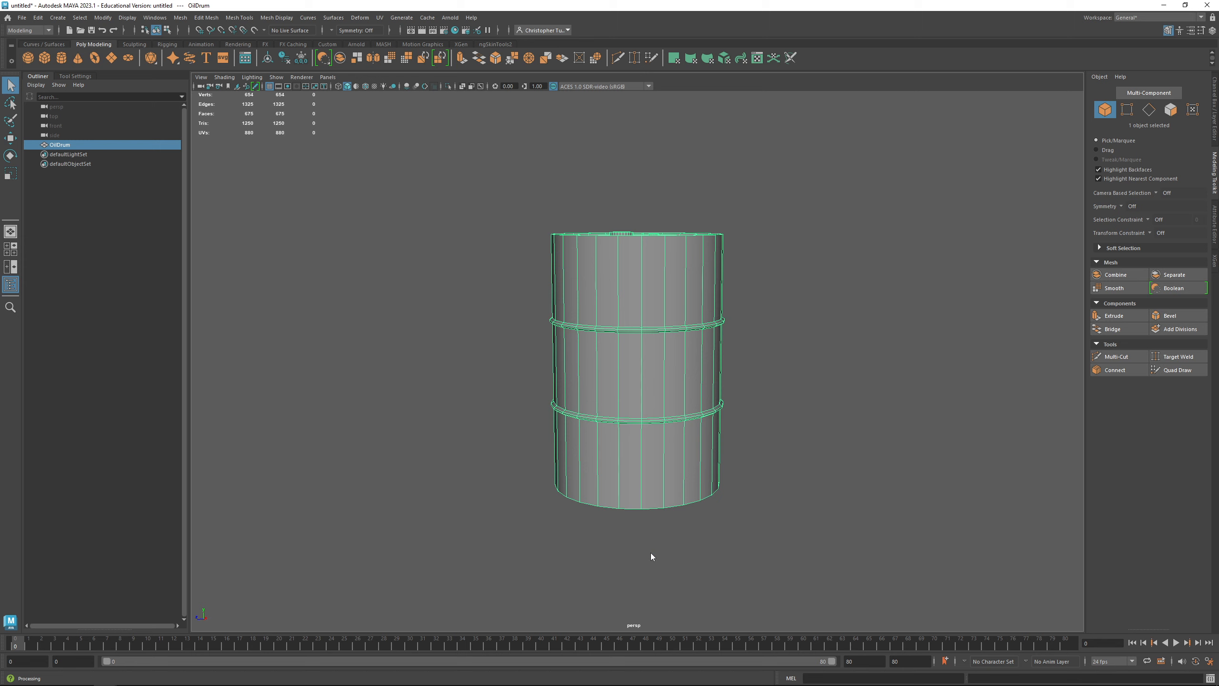
click(485, 294)
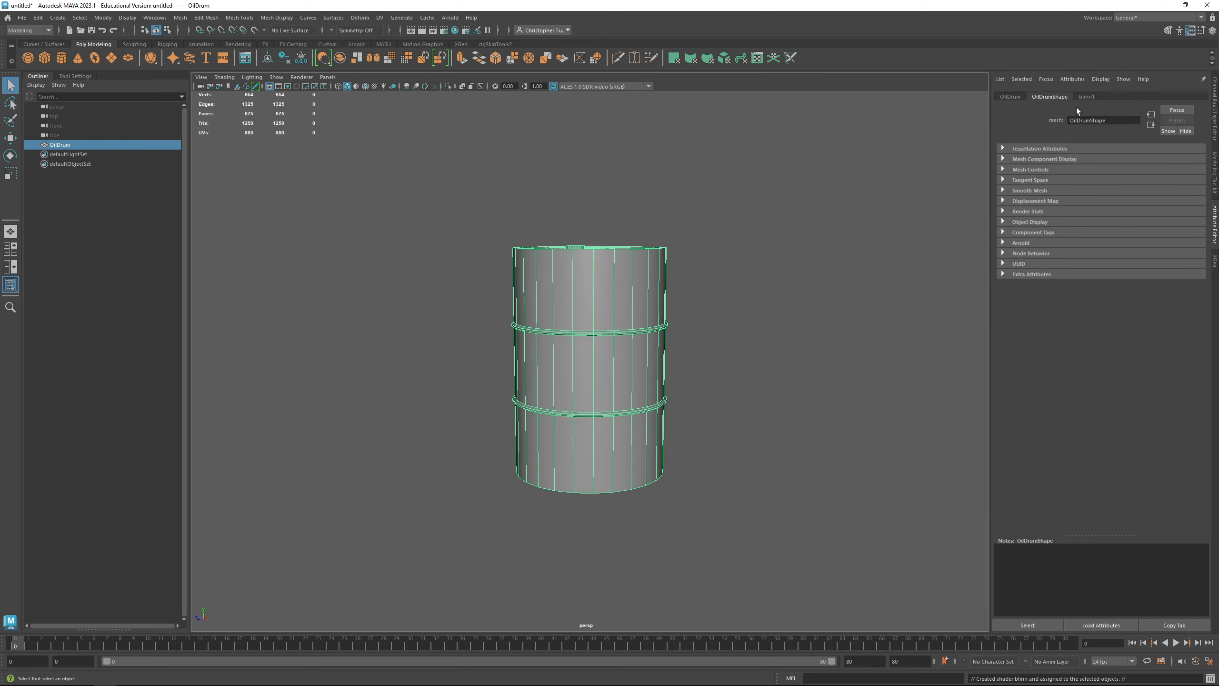
click(1085, 97)
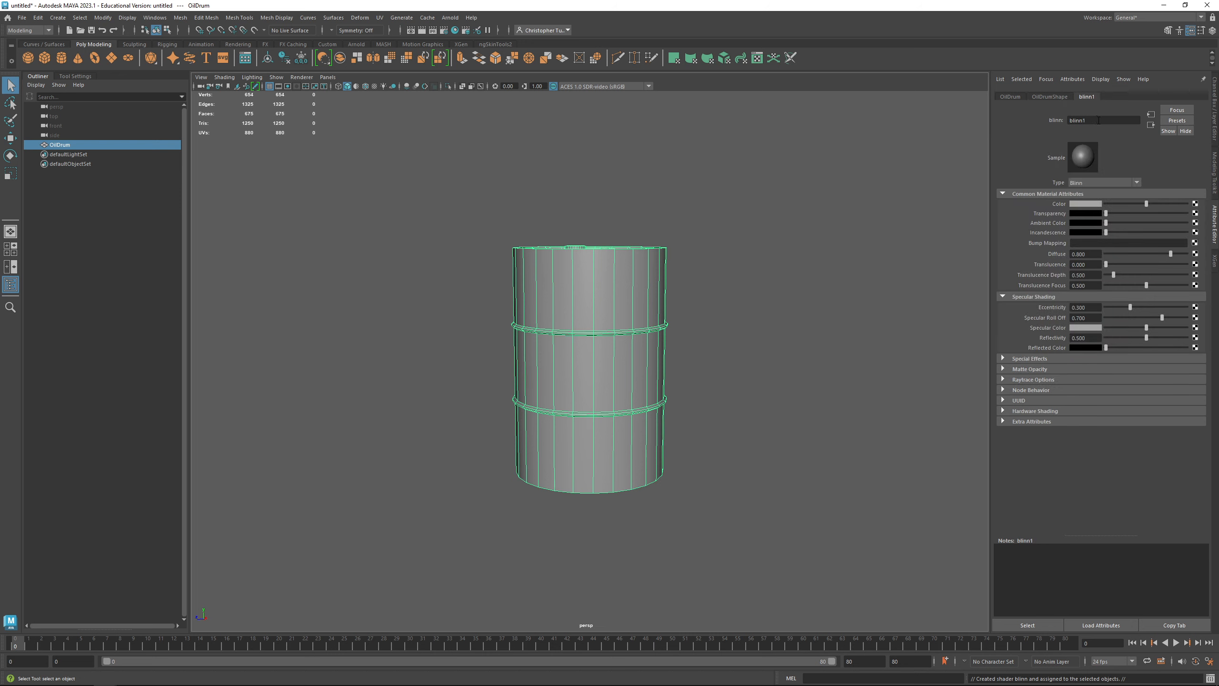
drag(1098, 120, 1045, 121)
alt+drag(535, 408, 556, 433)
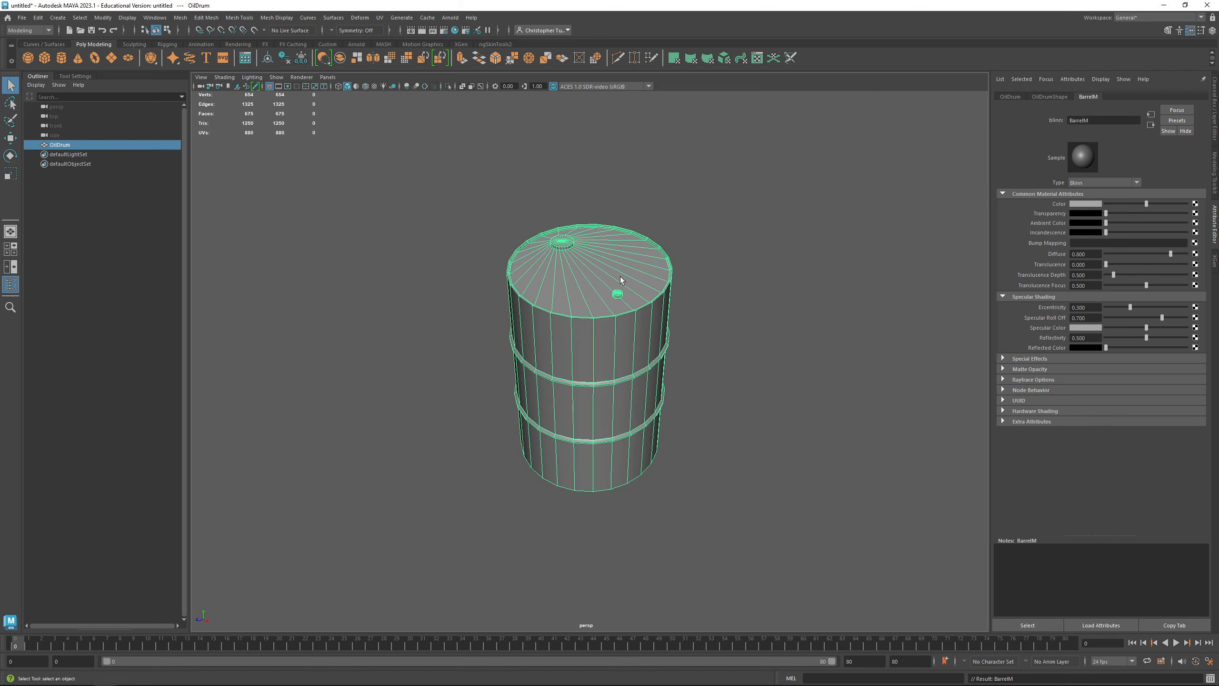
Export the selected oil drum as FBX to D:/Projects/Barrels/FBX, replacing the existing Barrel.fbx
click(21, 18)
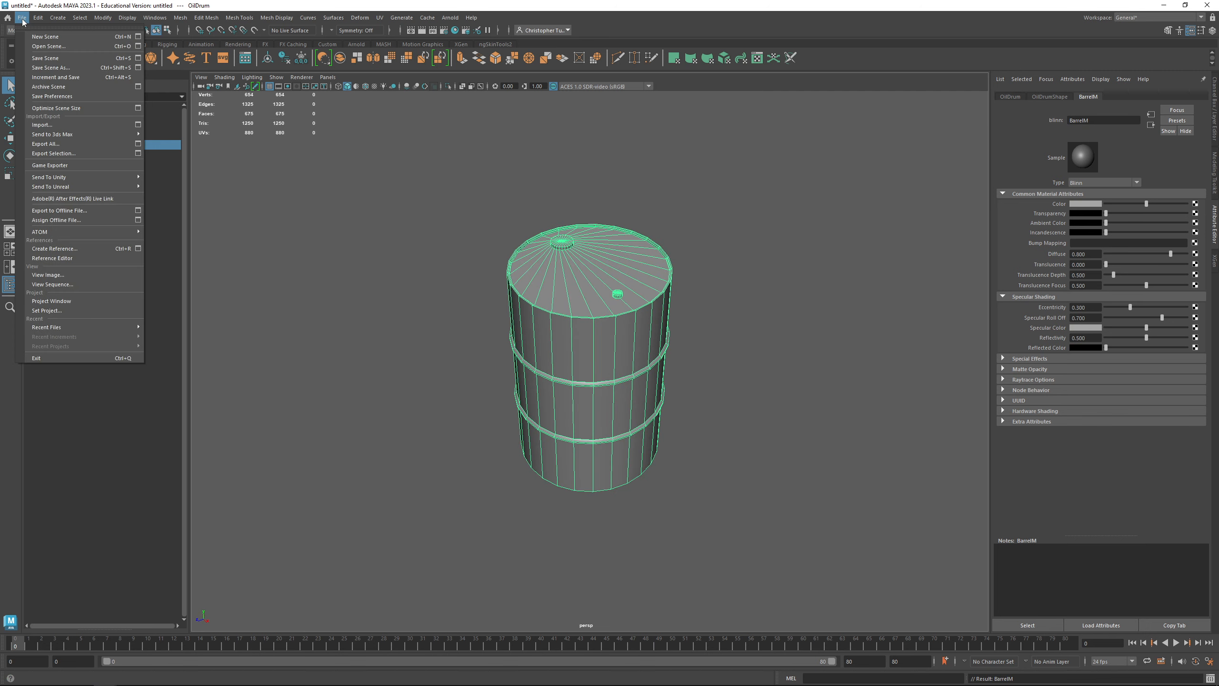
click(82, 154)
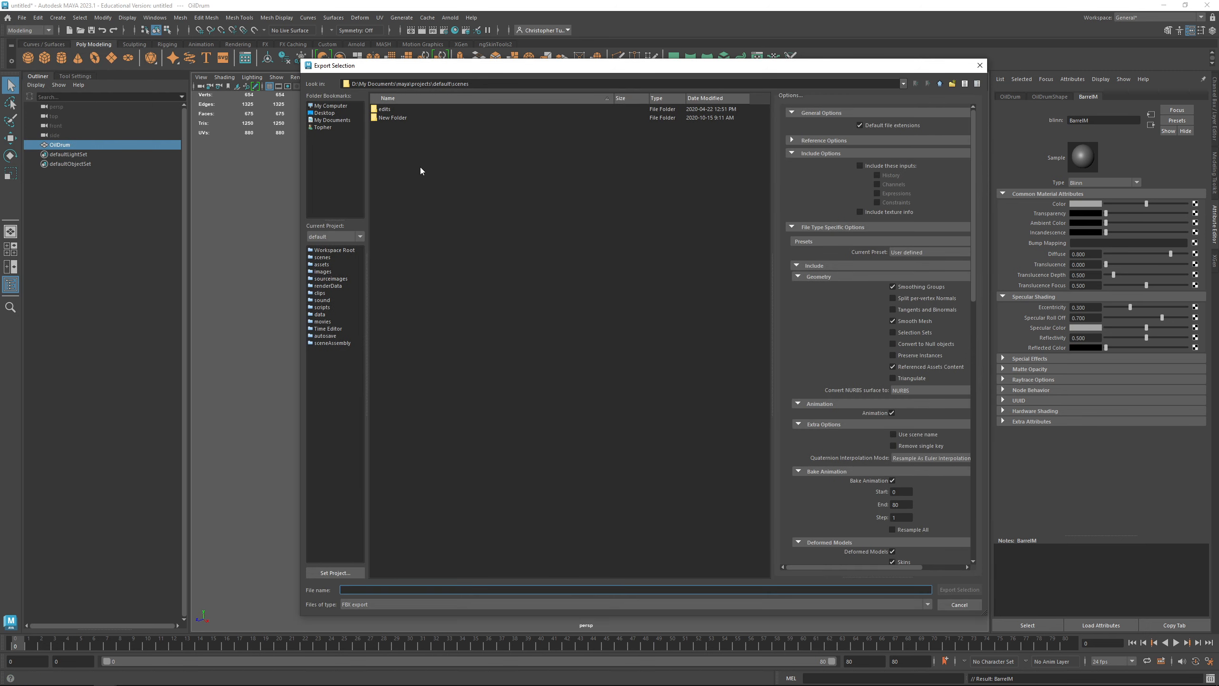
click(325, 115)
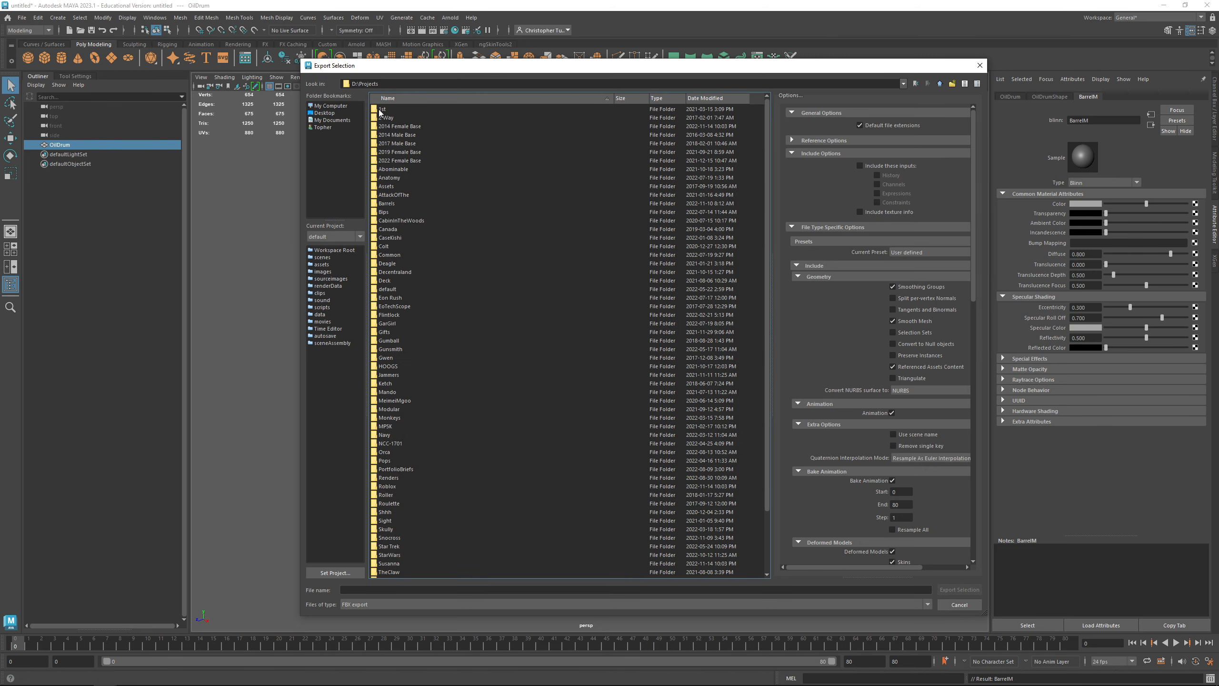
double_click(387, 204)
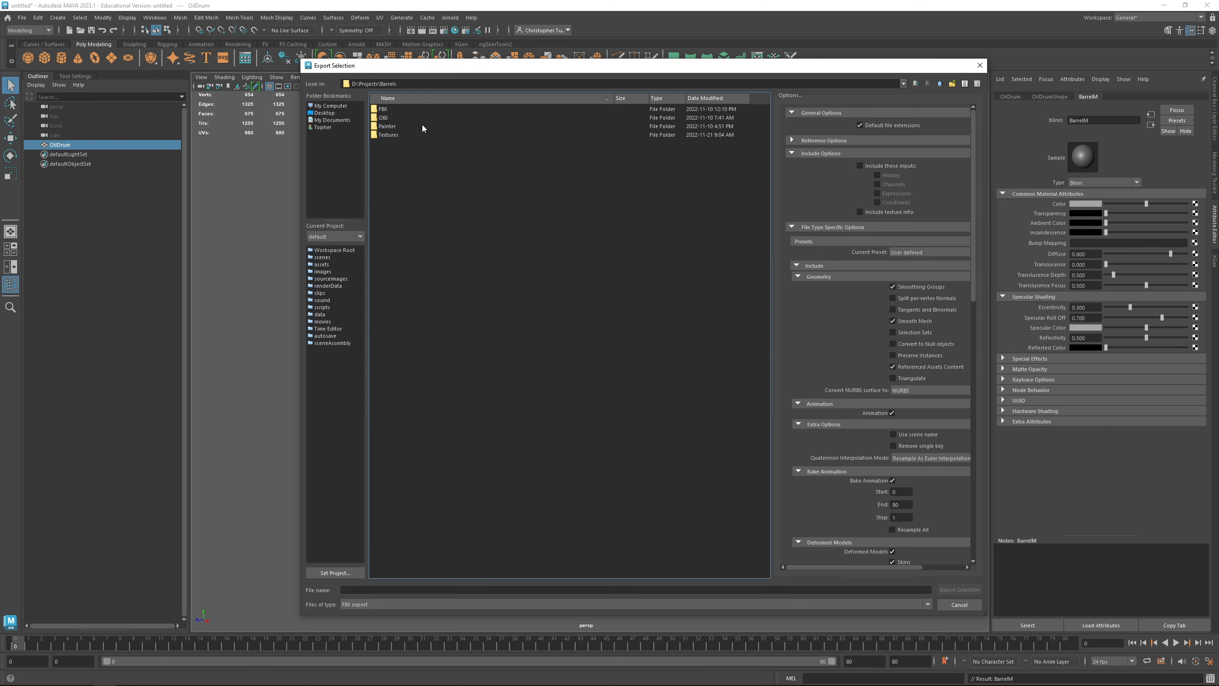
click(388, 110)
double_click(389, 110)
double_click(398, 110)
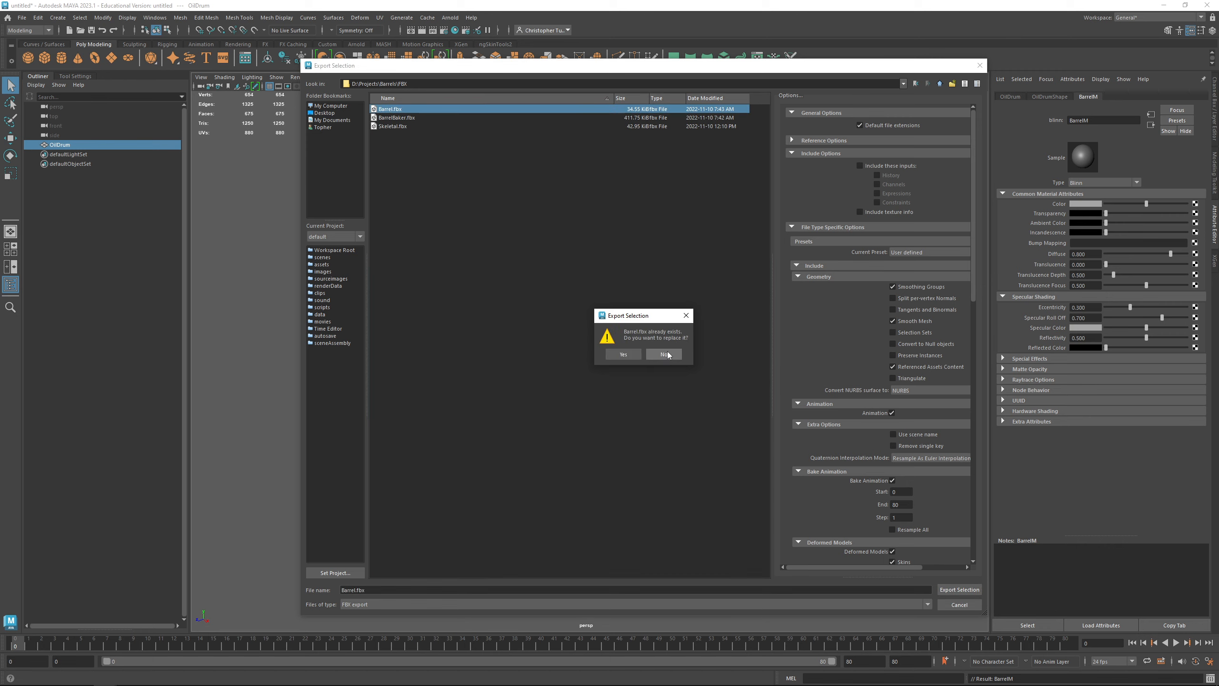
click(624, 355)
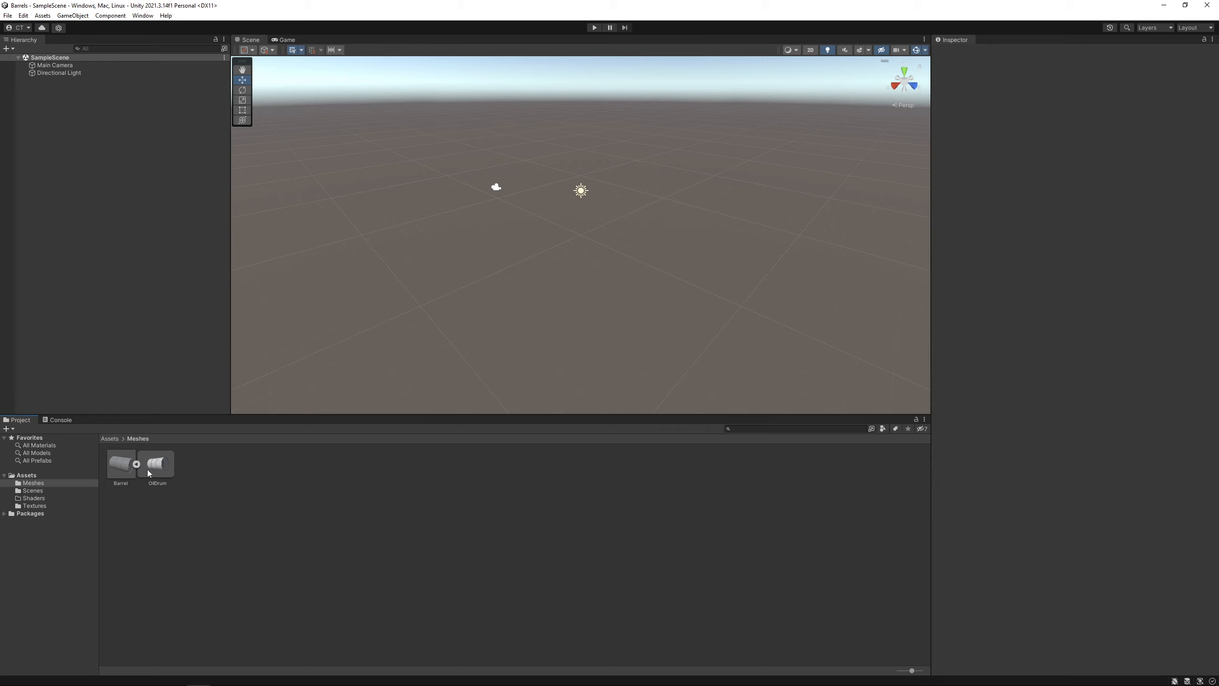
Switch to Unity and delete the Barrel model from the Meshes folder
click(120, 476)
click(137, 464)
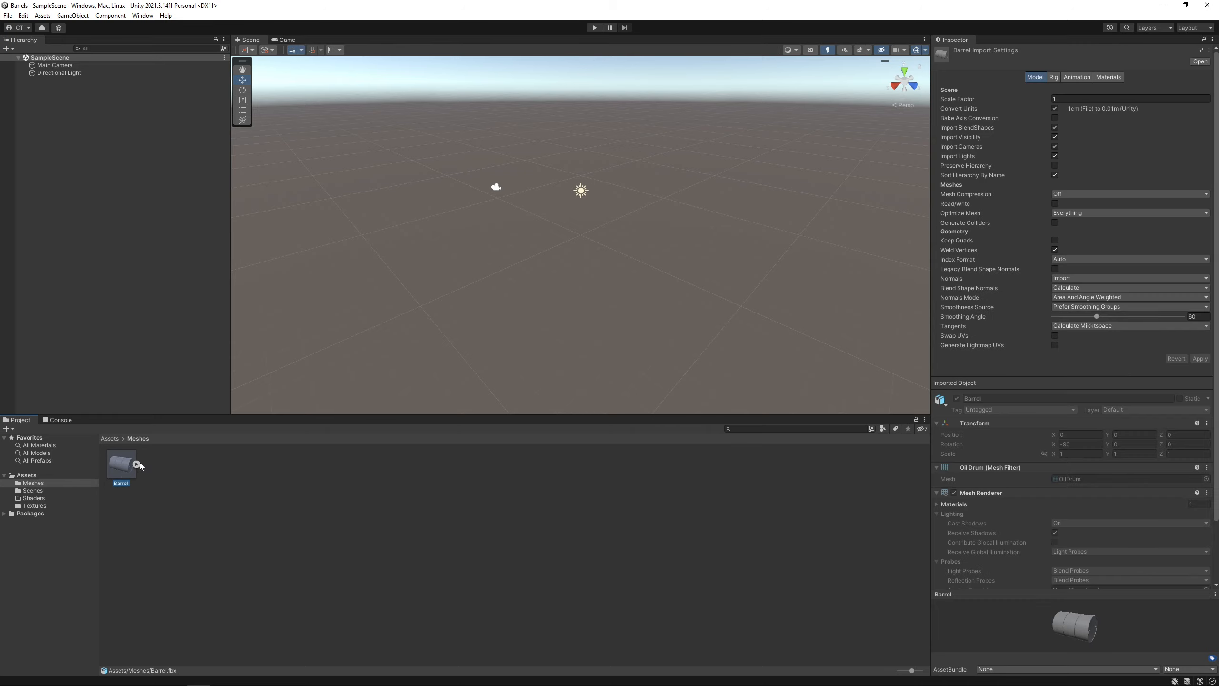
key(Delete)
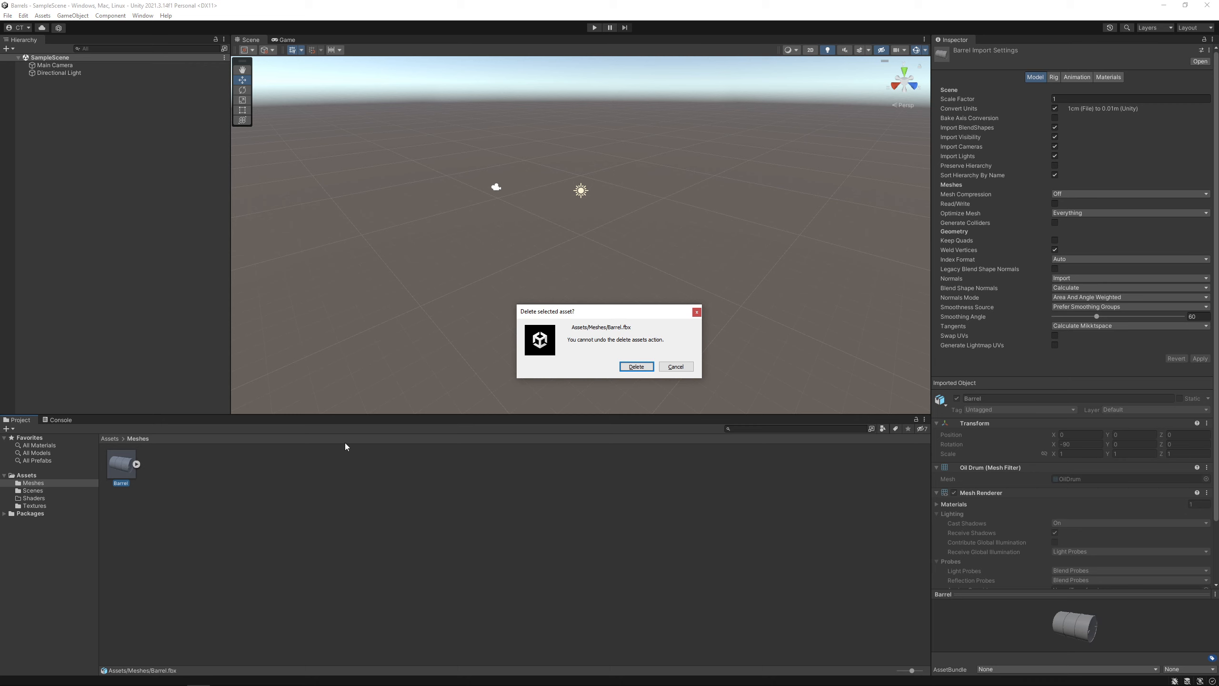
click(624, 373)
Import Barrel.fbx from the Projects > Barrels > FBX folder into the Meshes folder and inspect the model's BarrelM material
right_click(162, 464)
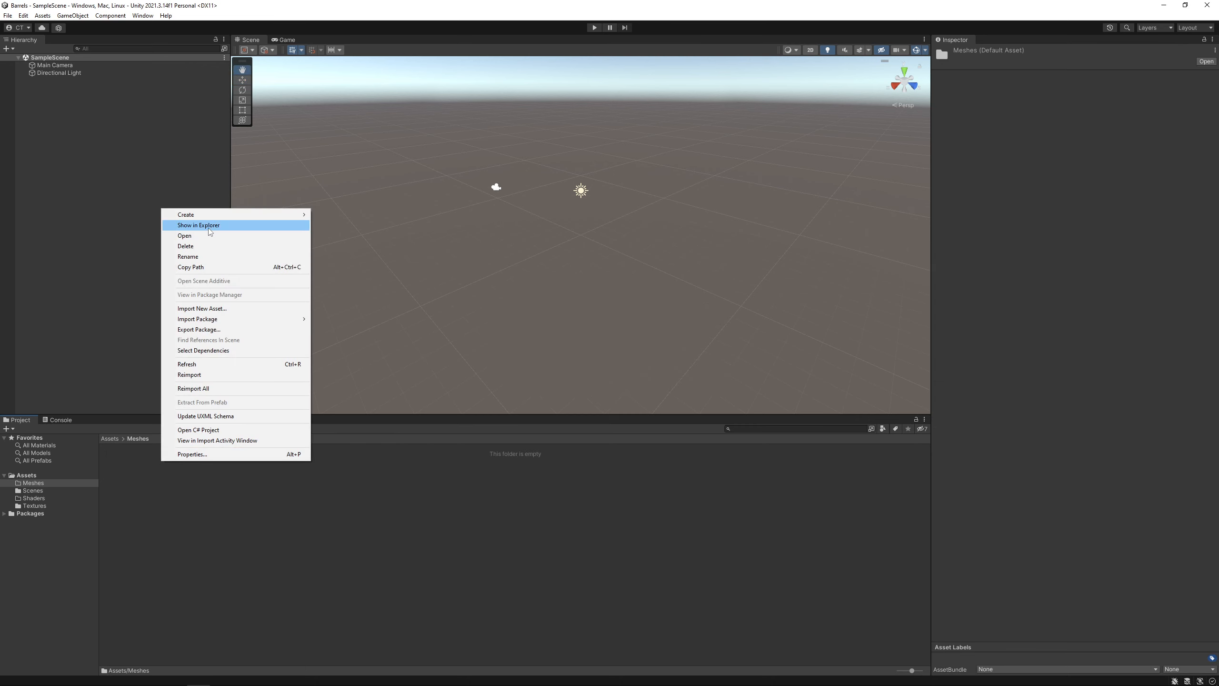
click(199, 310)
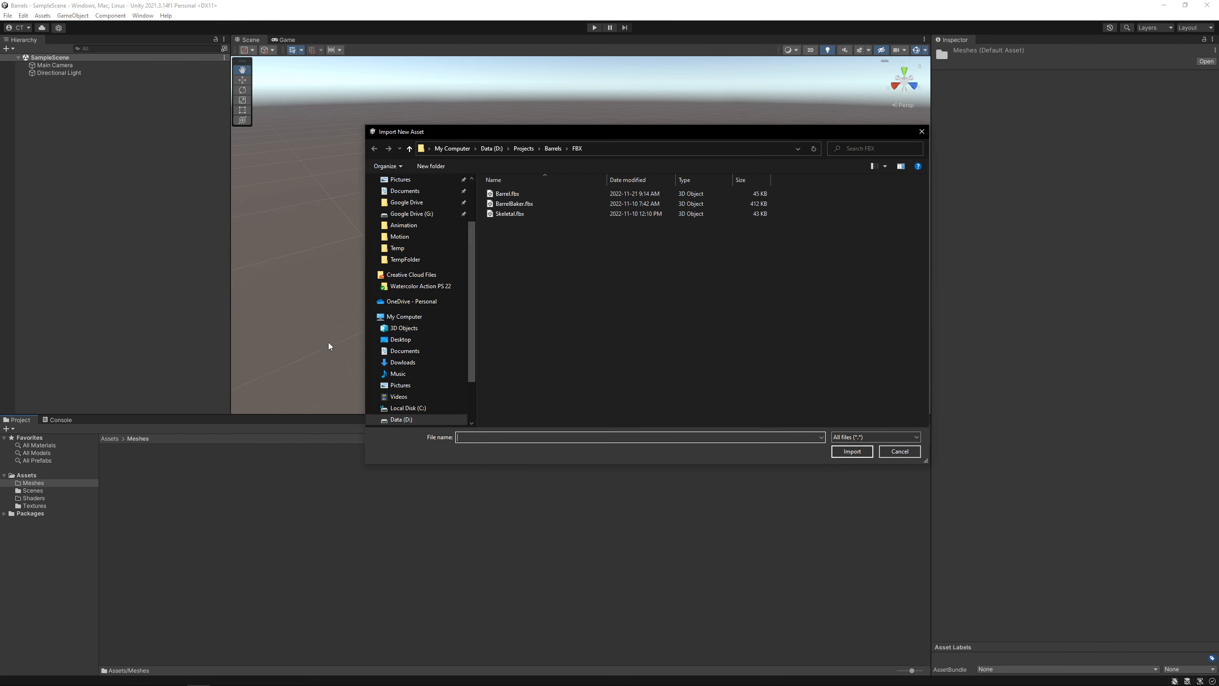
click(513, 194)
click(852, 450)
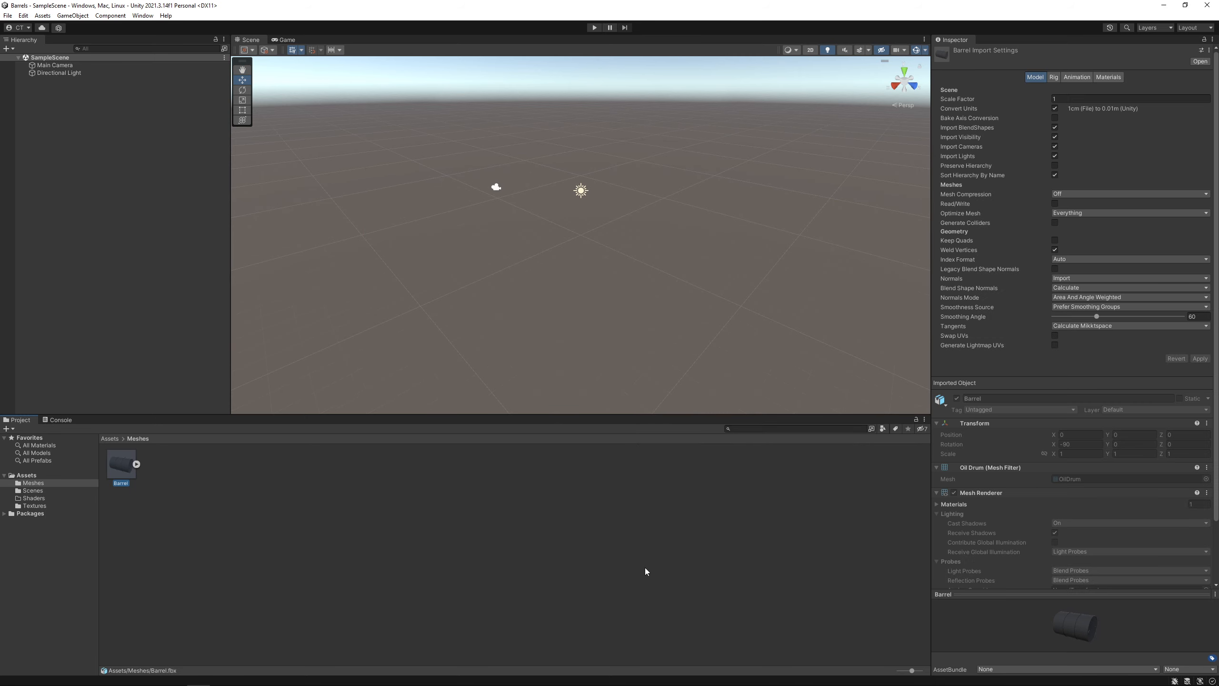
click(137, 464)
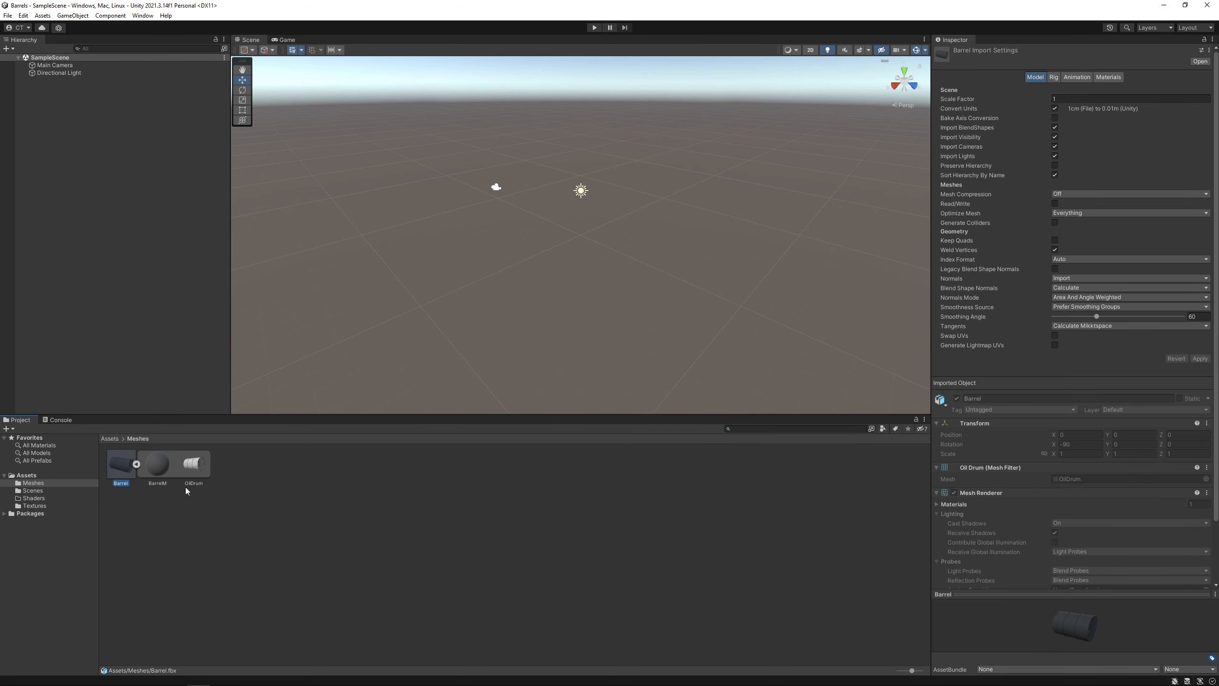
click(158, 464)
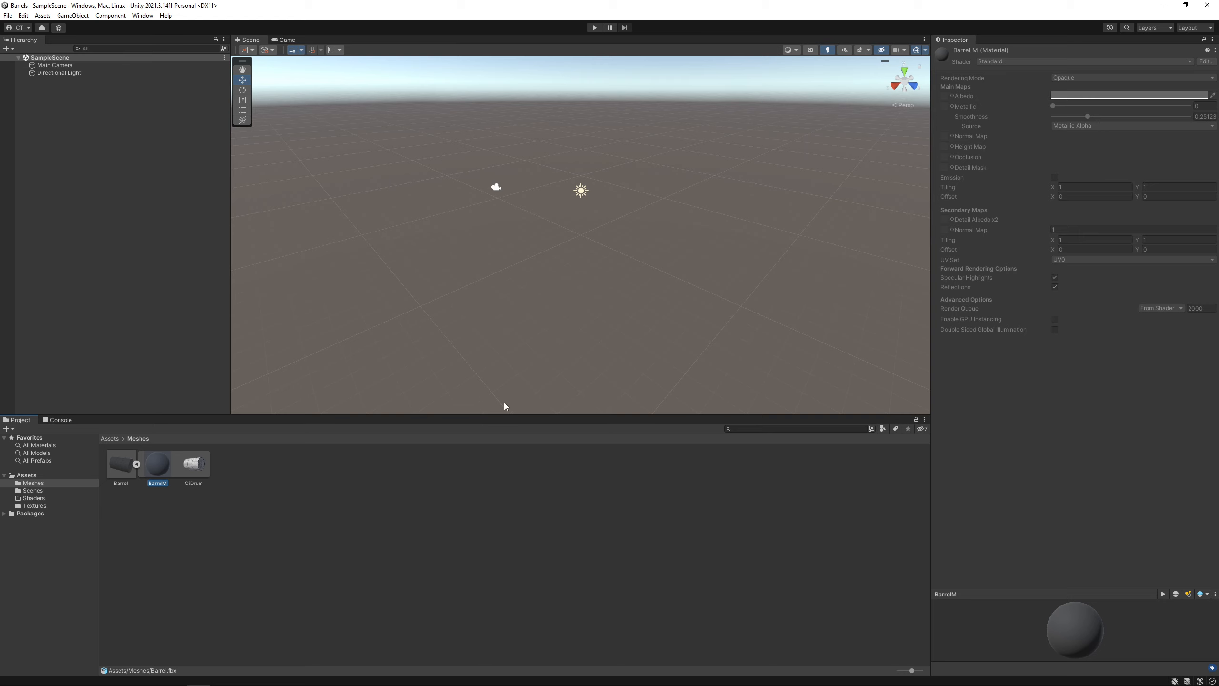
click(137, 464)
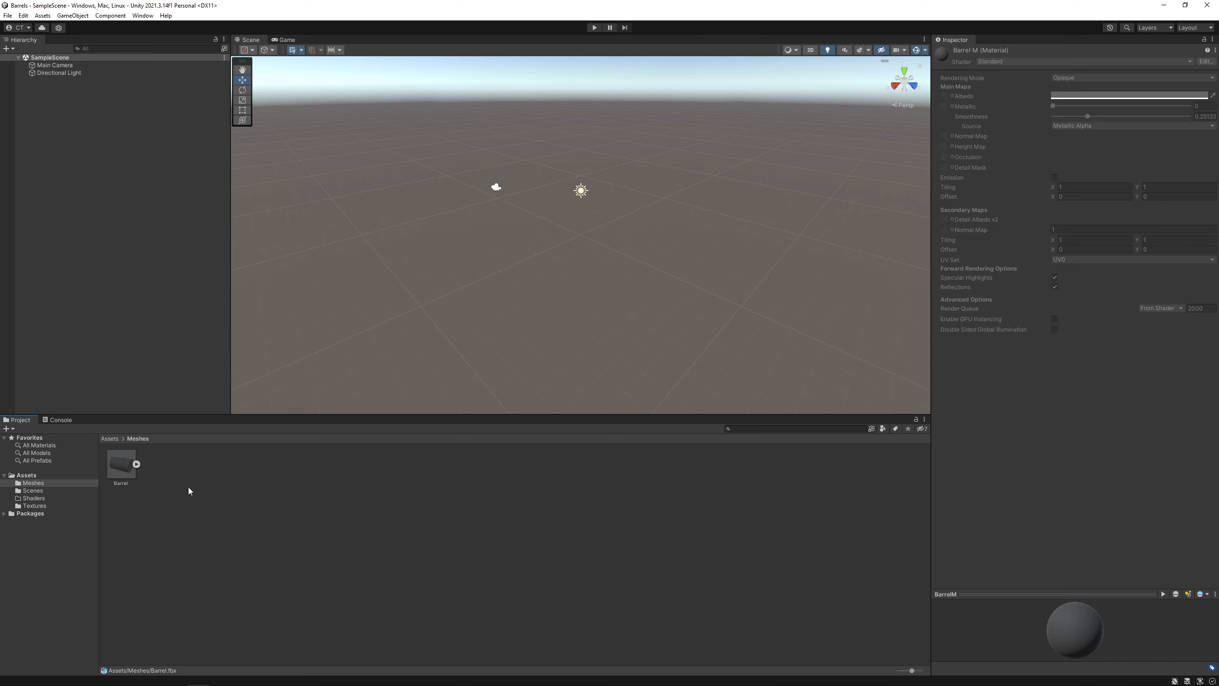
click(119, 472)
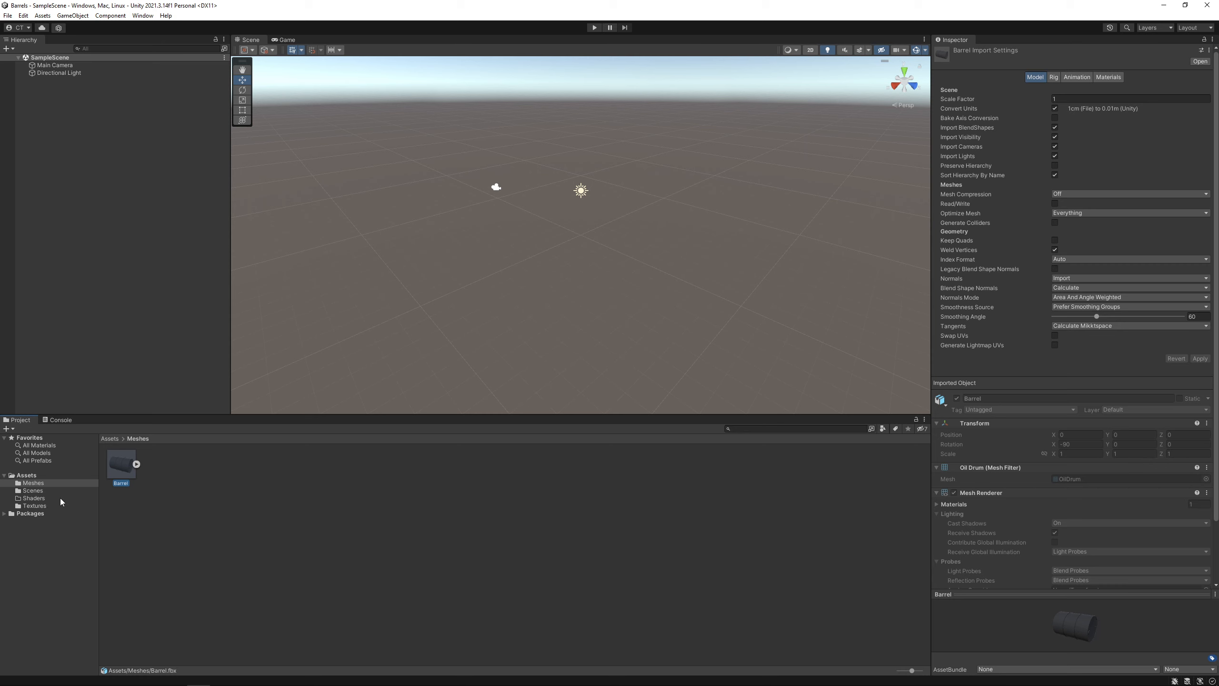
Create a built-in Lit Shader Graph named SG_Barrels in the Shaders folder
click(47, 499)
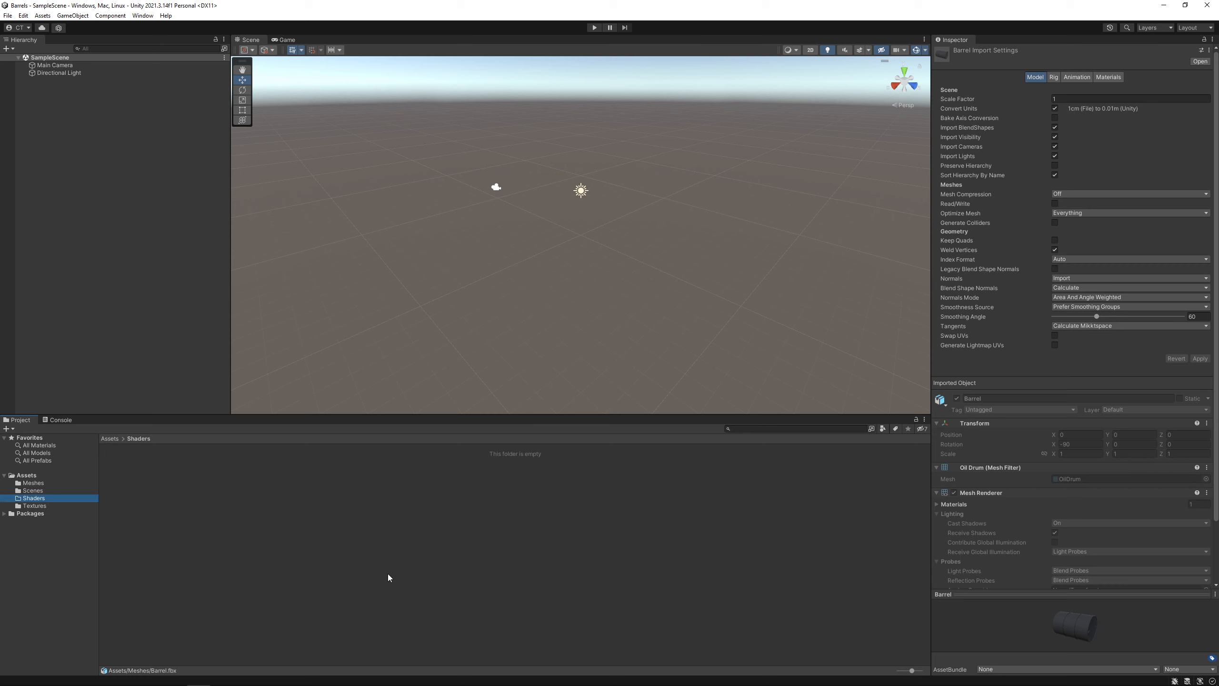
right_click(353, 507)
mouse_move(499, 264)
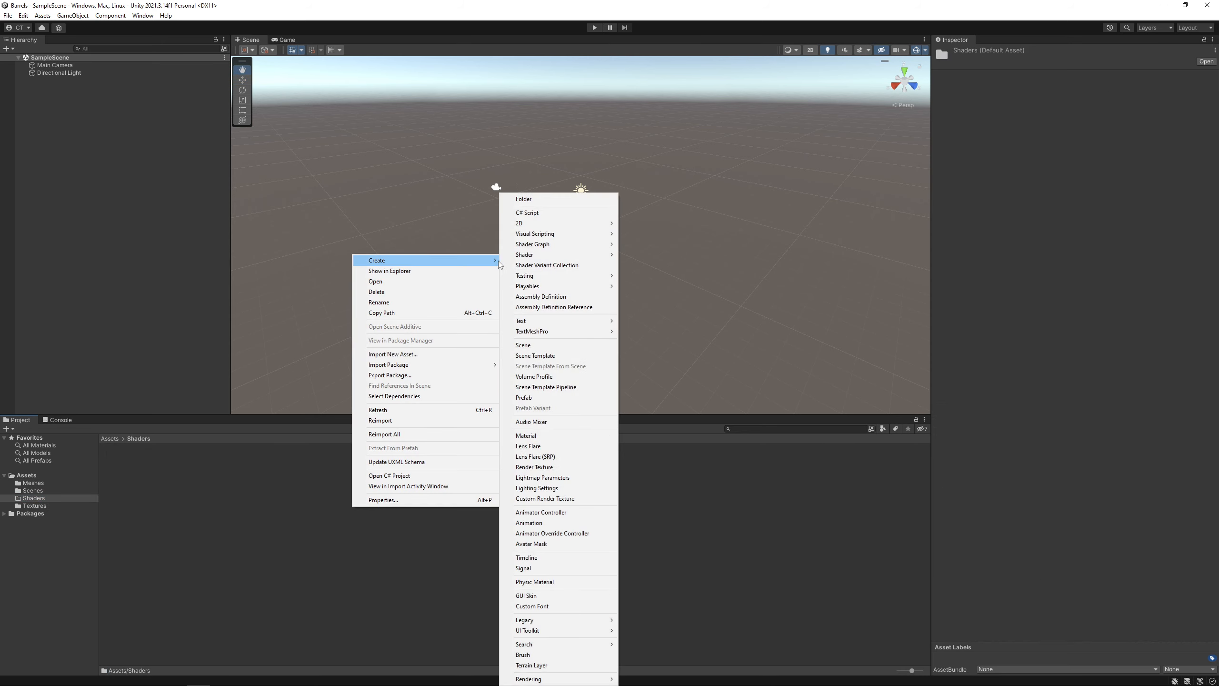
mouse_move(558, 245)
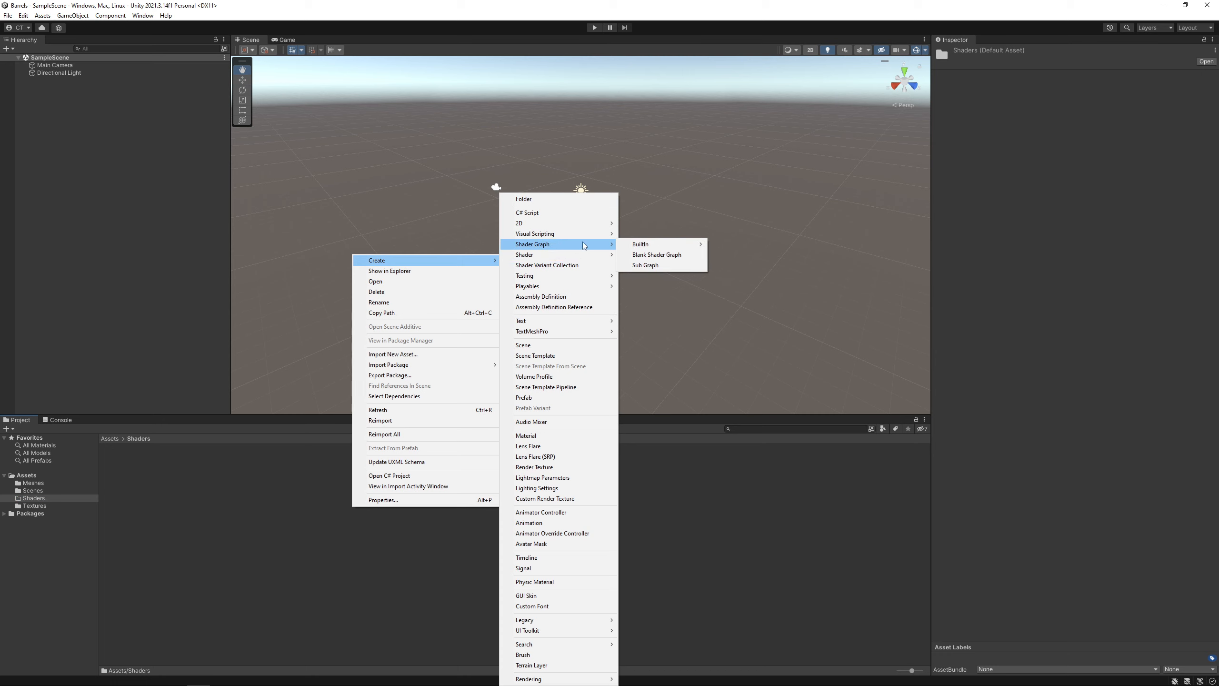
mouse_move(653, 248)
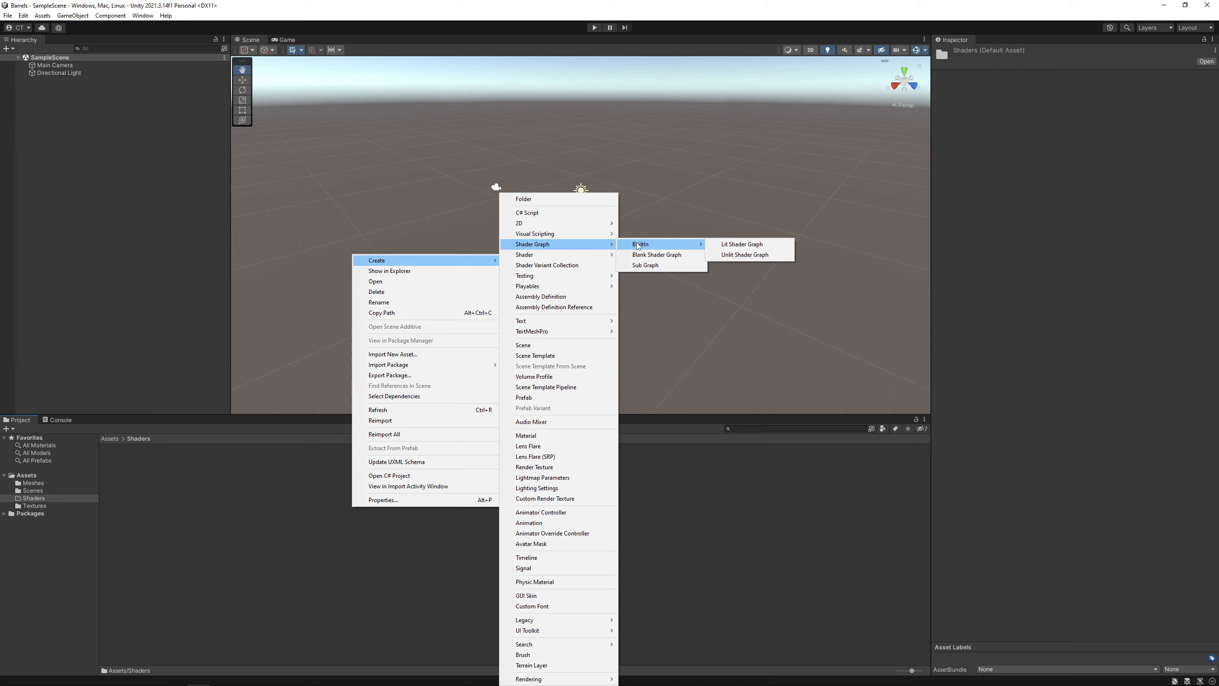
click(733, 246)
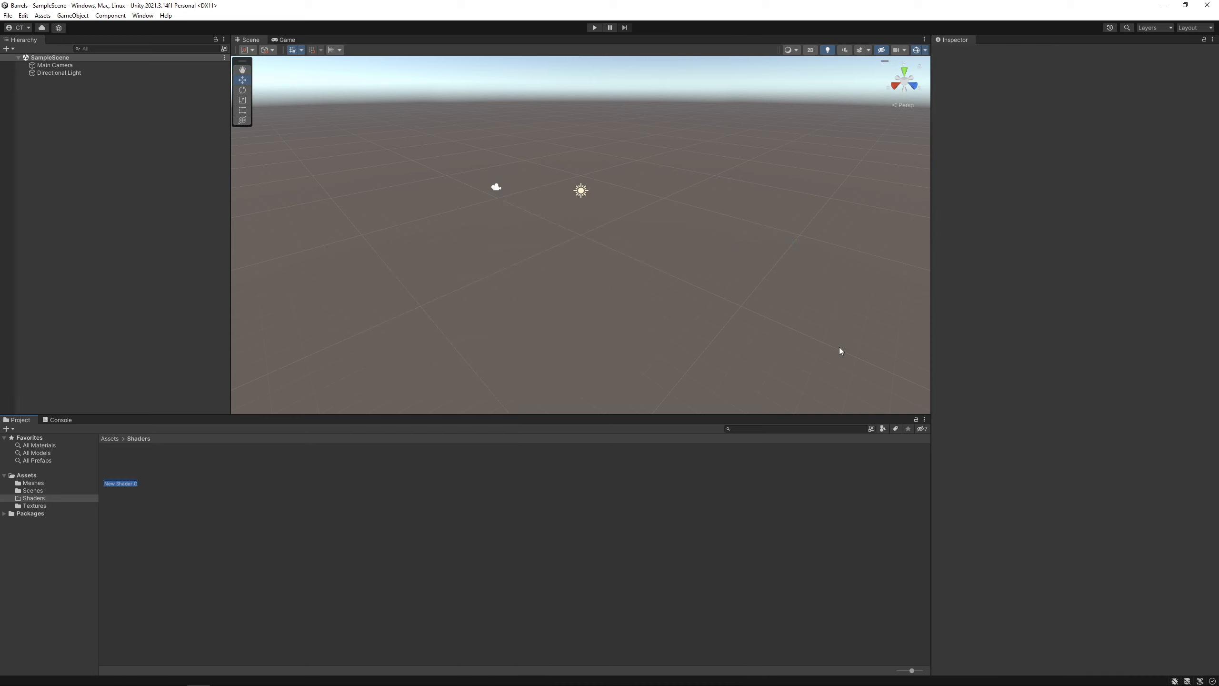
text(sg)
key(Return)
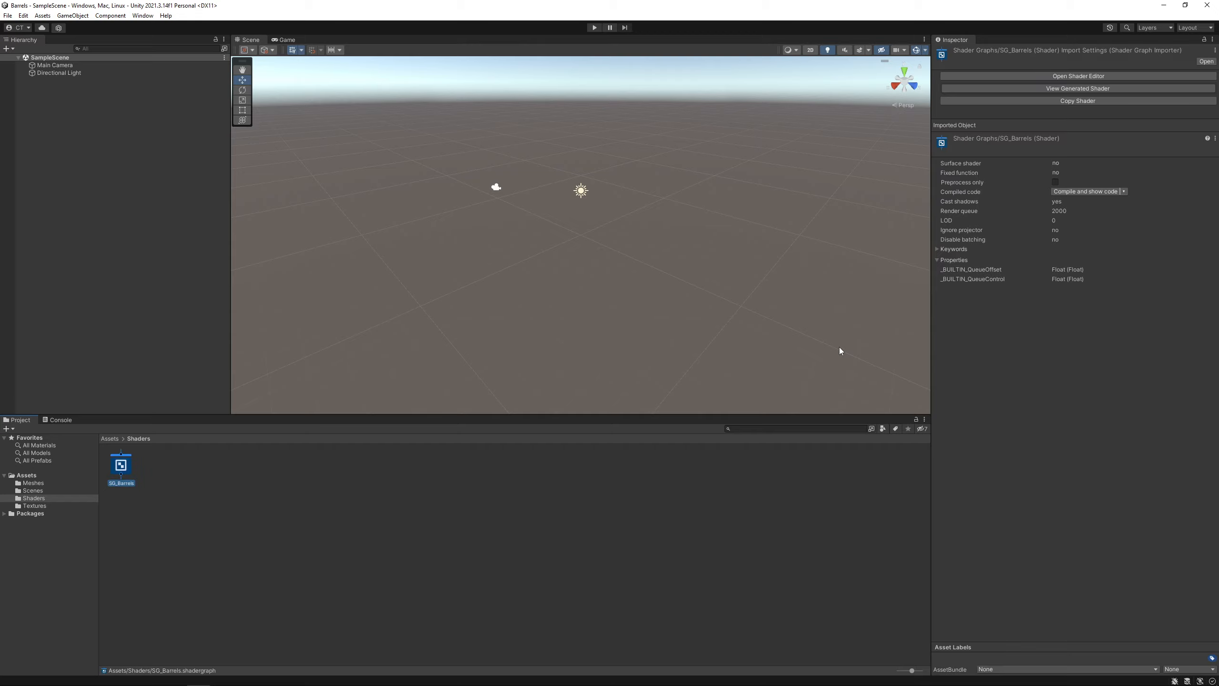
Open SG_Barrels in the shader graph editor and enlarge its Main Preview
key(Return)
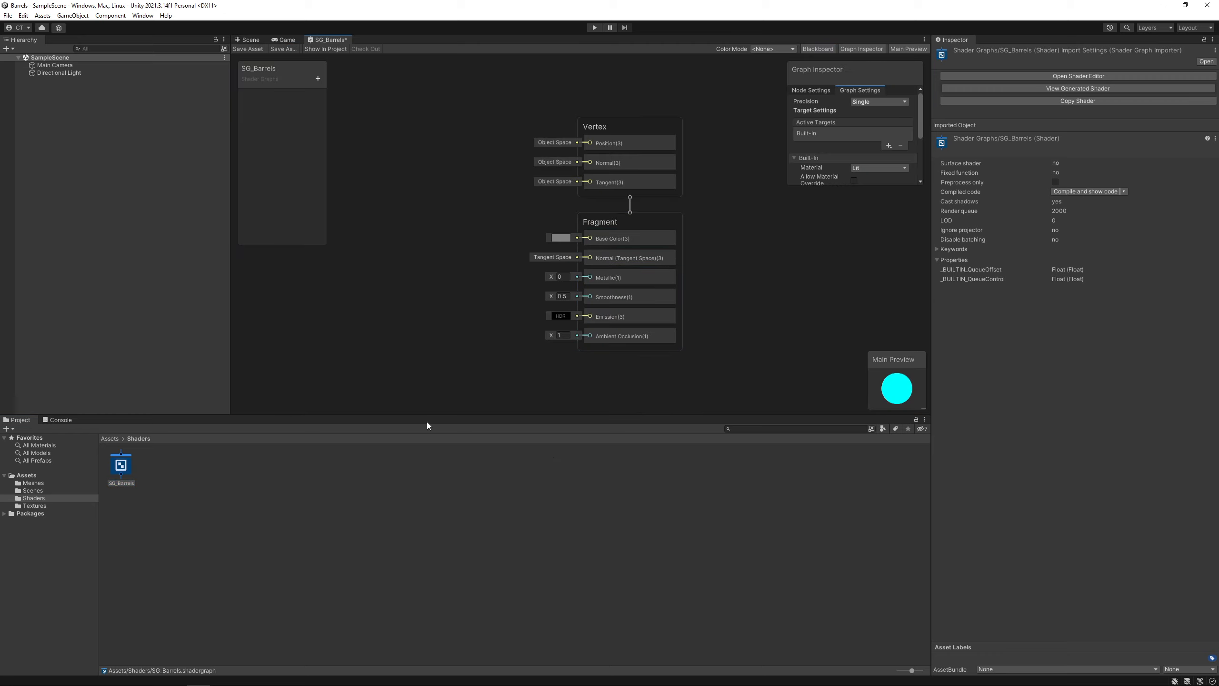
middle_drag(459, 258, 514, 259)
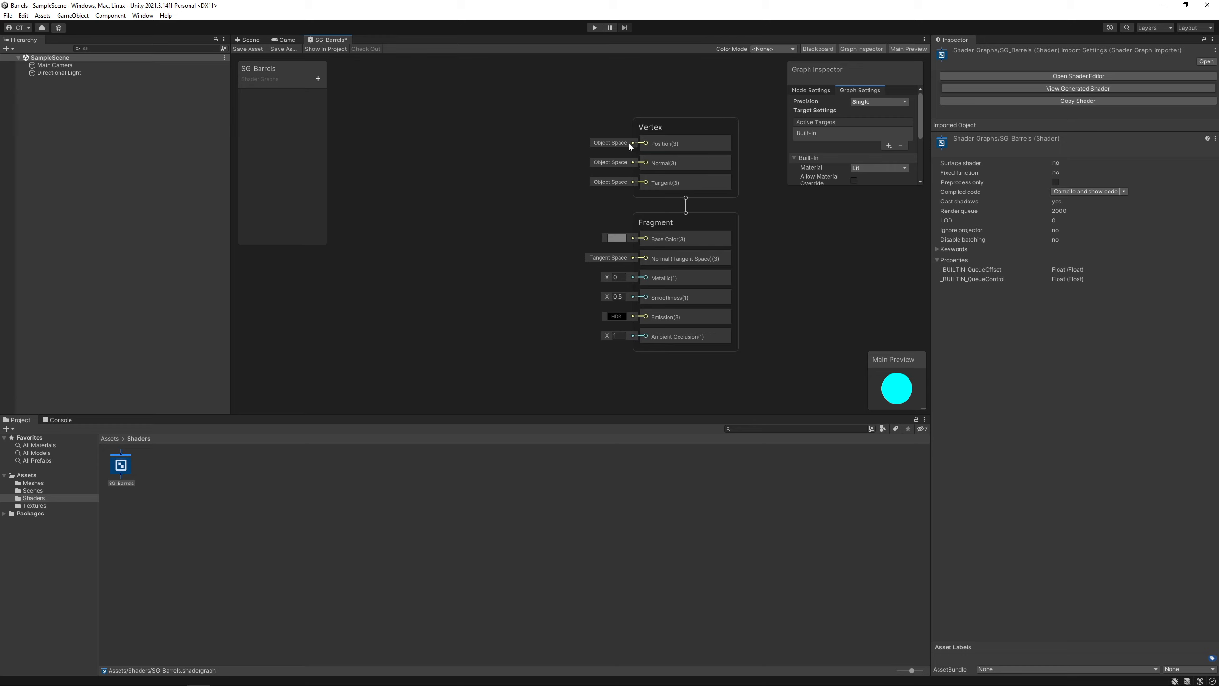
middle_drag(465, 228, 480, 232)
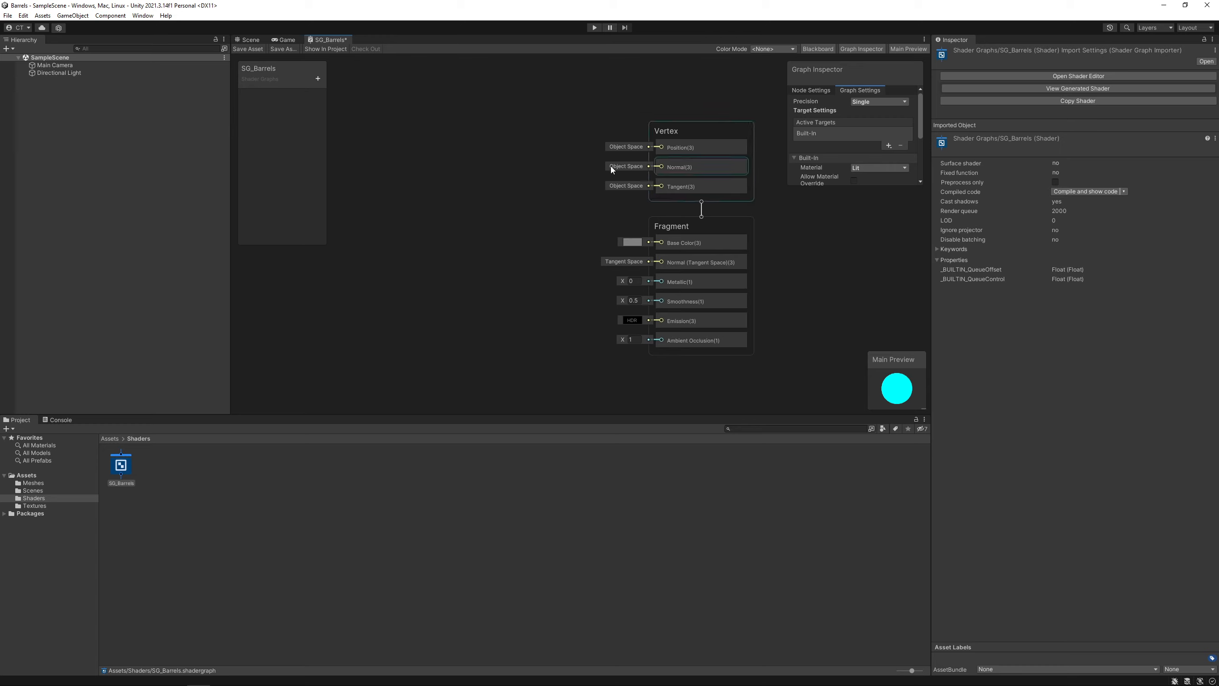
middle_drag(587, 284, 602, 269)
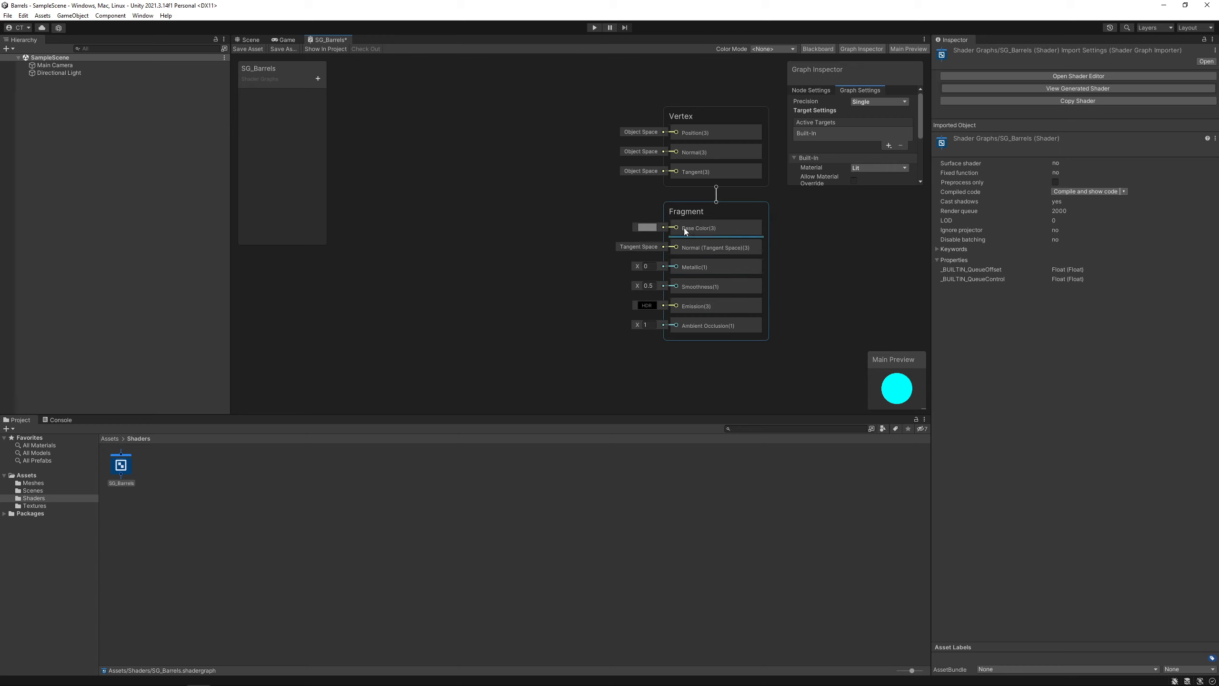
middle_drag(586, 340, 581, 366)
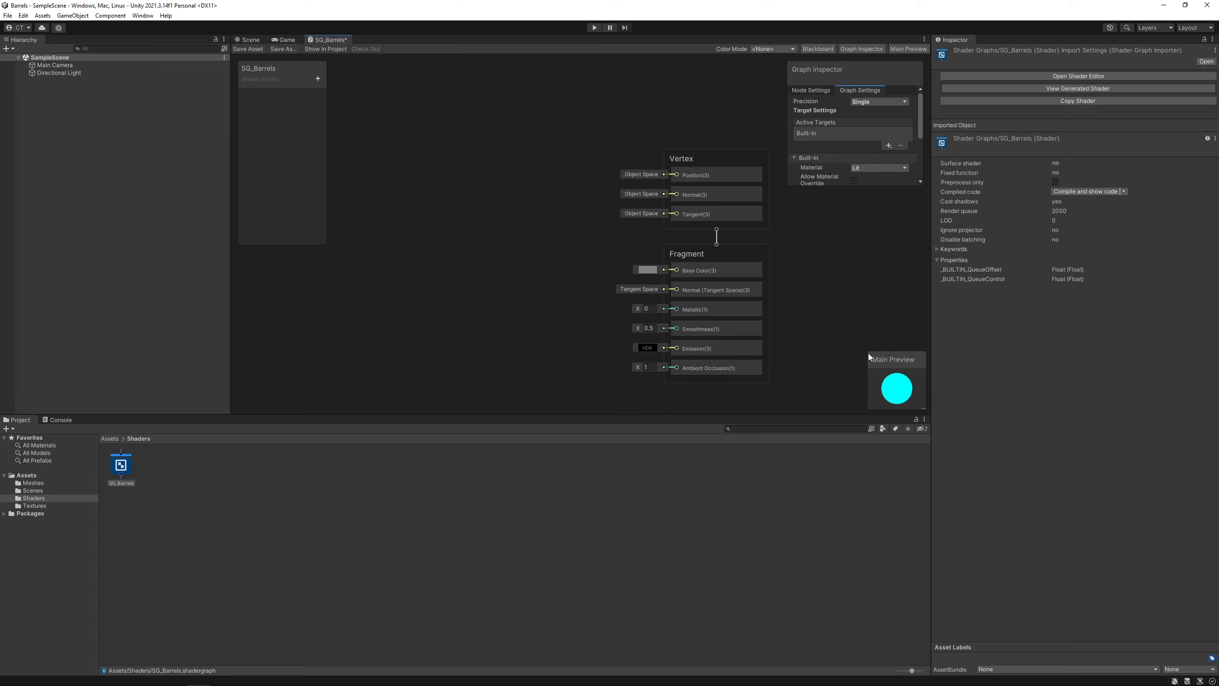
drag(923, 407, 970, 461)
drag(901, 362, 850, 314)
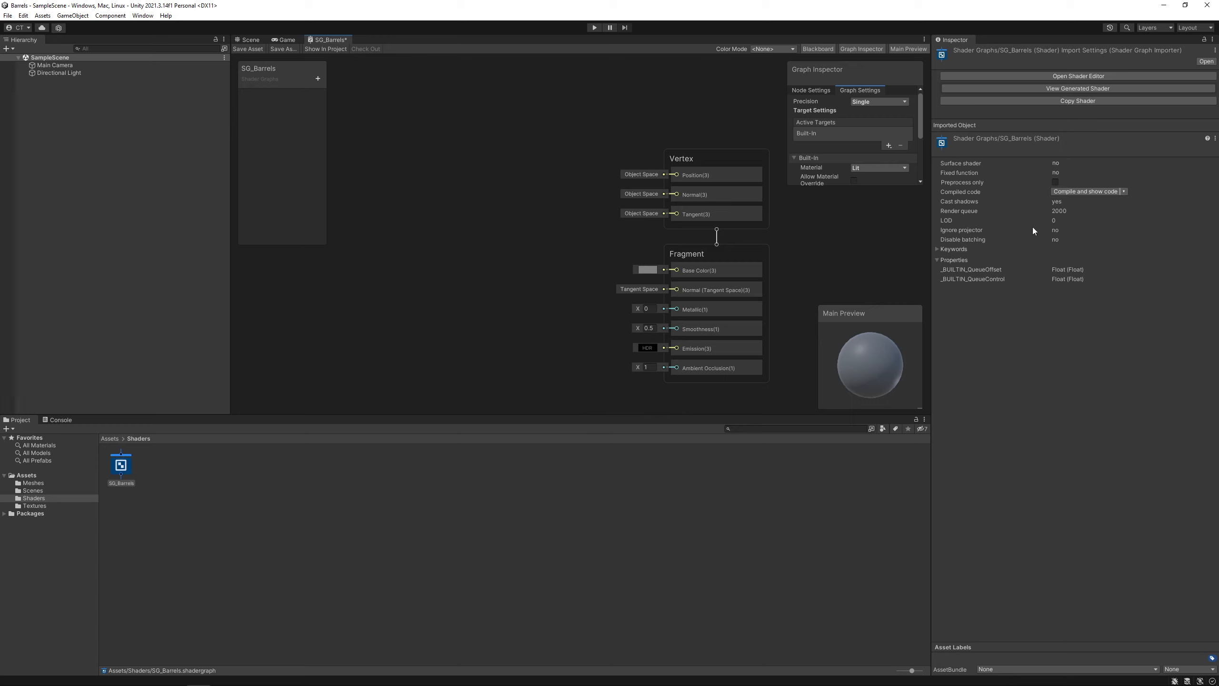
Start creating a node in the empty area of the shader graph and expand the Input > Texture category
middle_drag(478, 241, 475, 228)
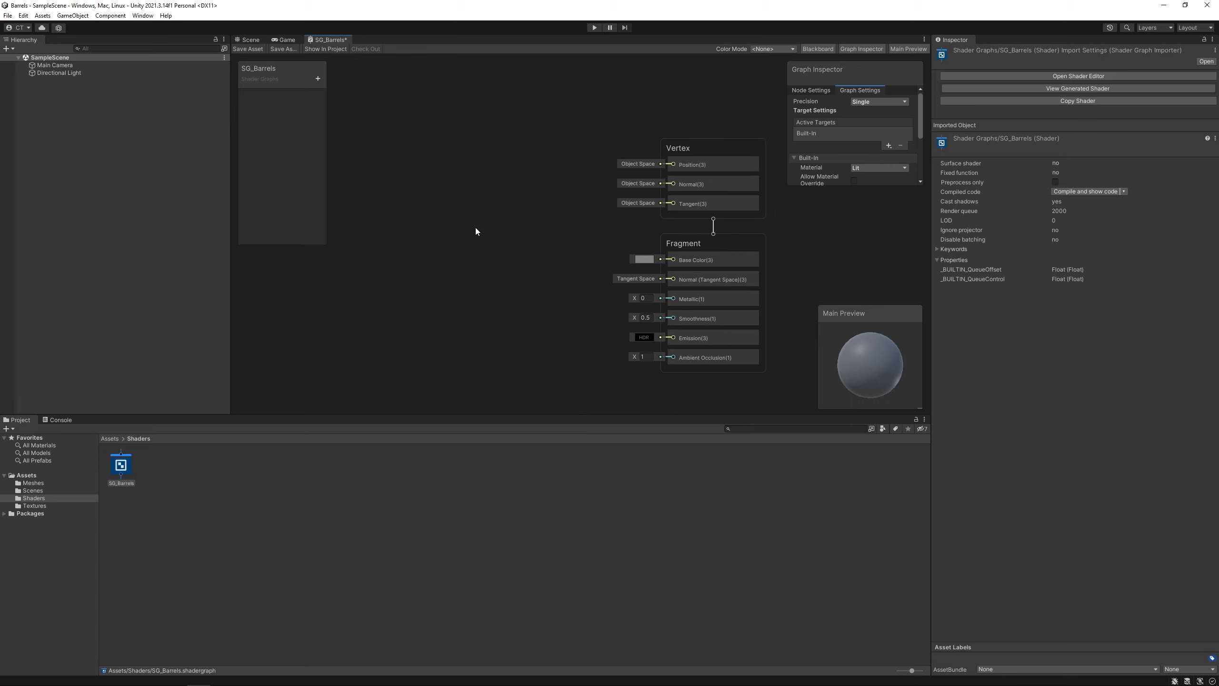
right_click(440, 165)
click(456, 169)
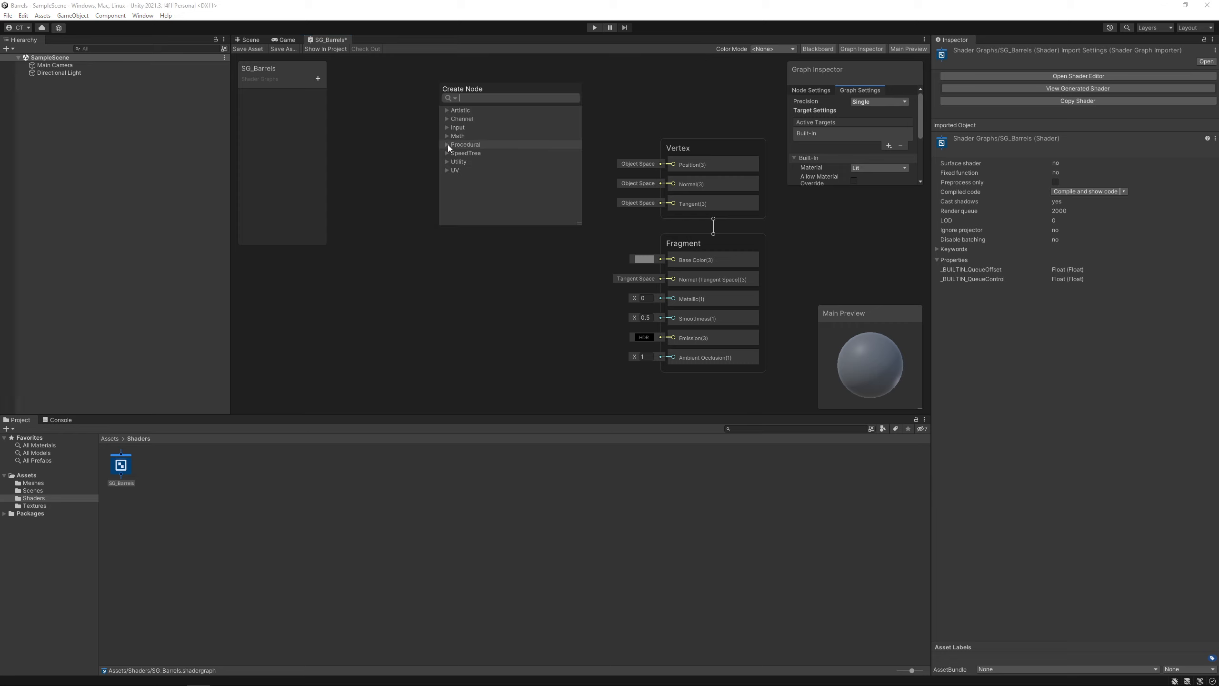
click(448, 128)
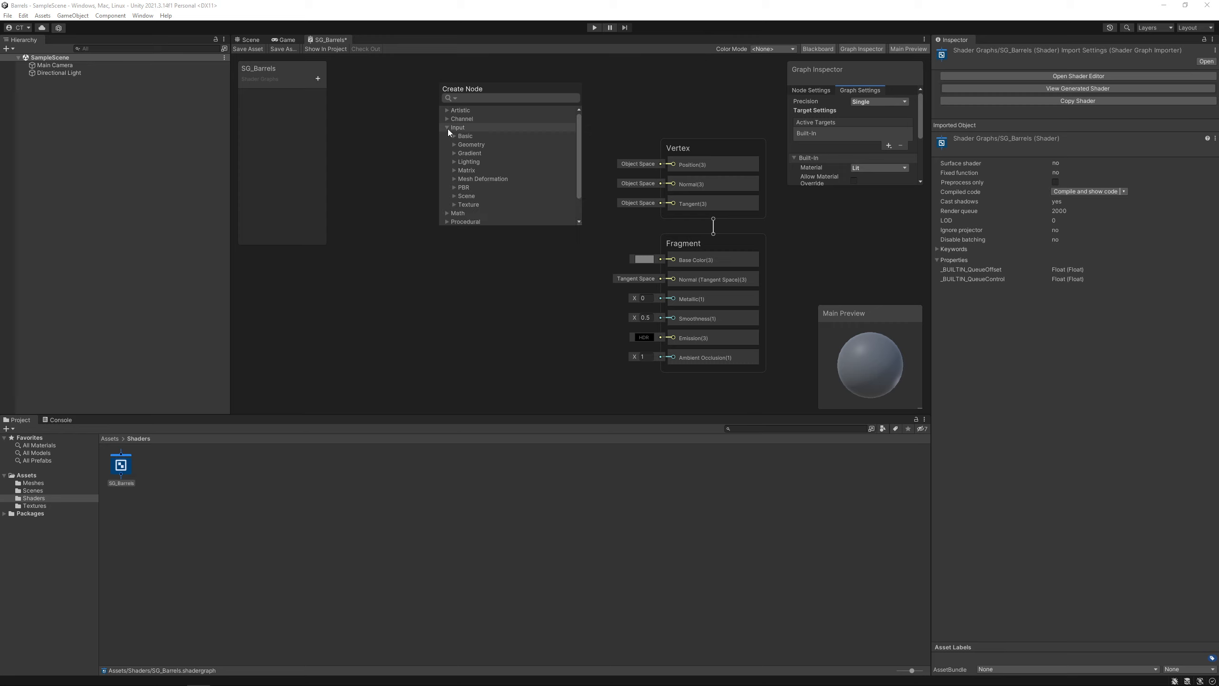
click(459, 205)
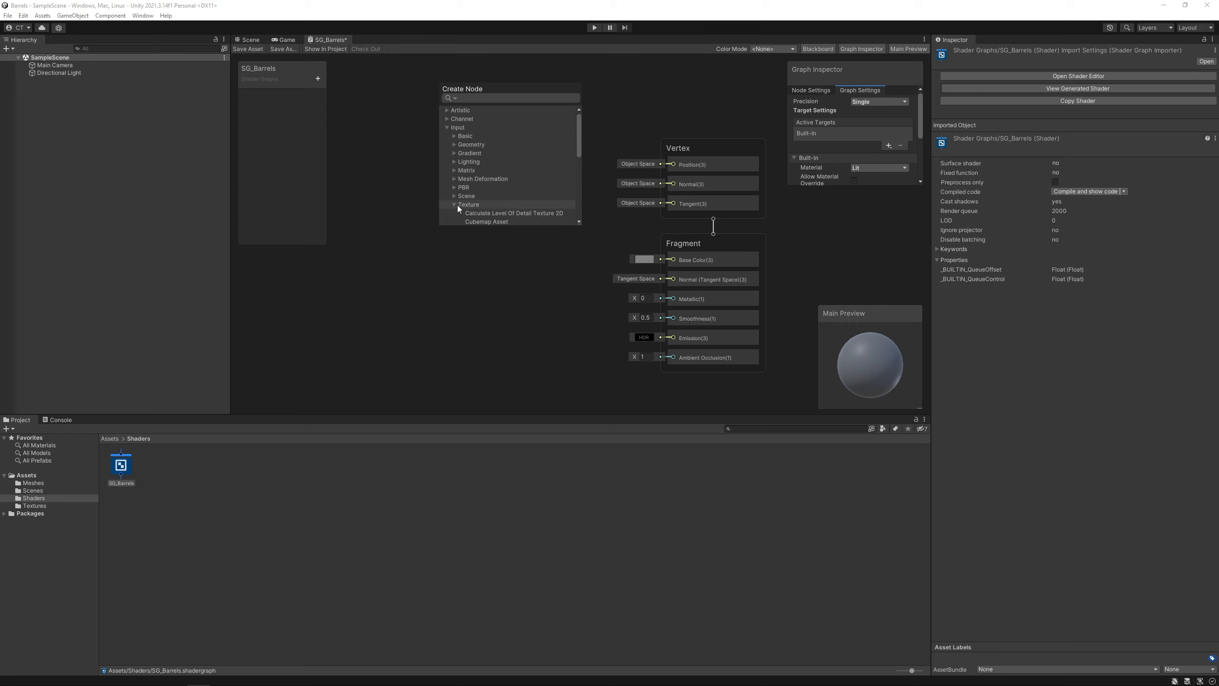
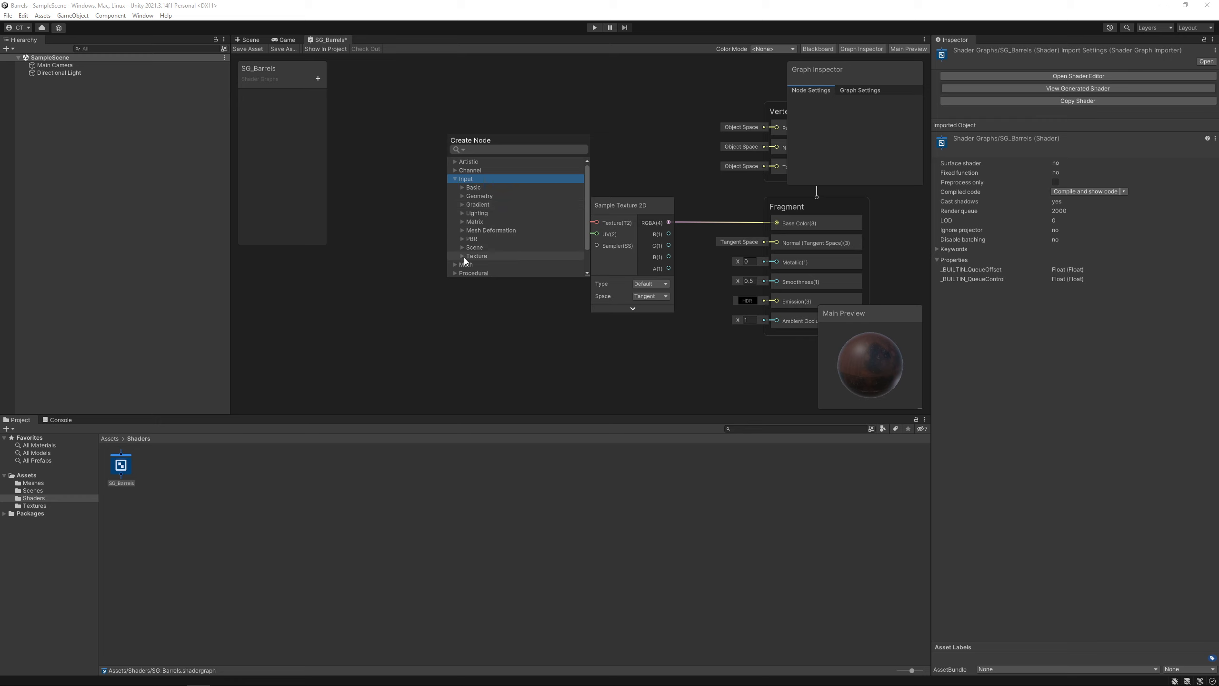
Add a Texture 2D Asset node from Input > Texture and place it to the left of the Sample Texture 2D node
click(464, 258)
scroll(527, 226, down, 5)
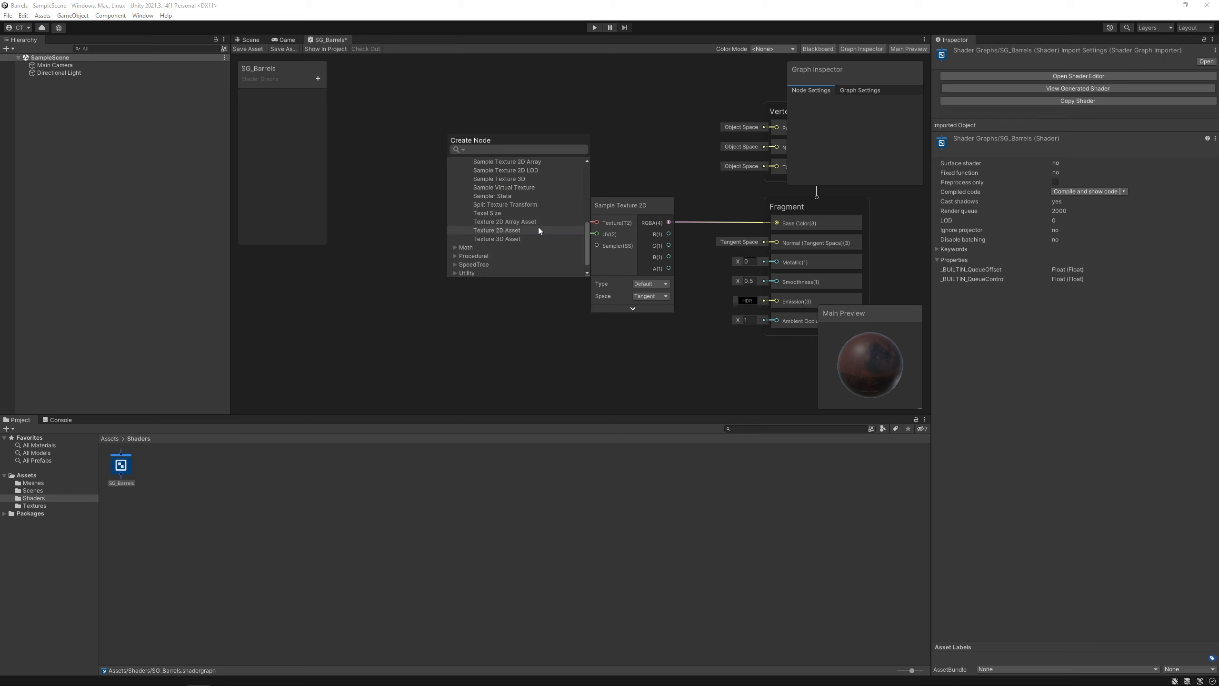
click(501, 231)
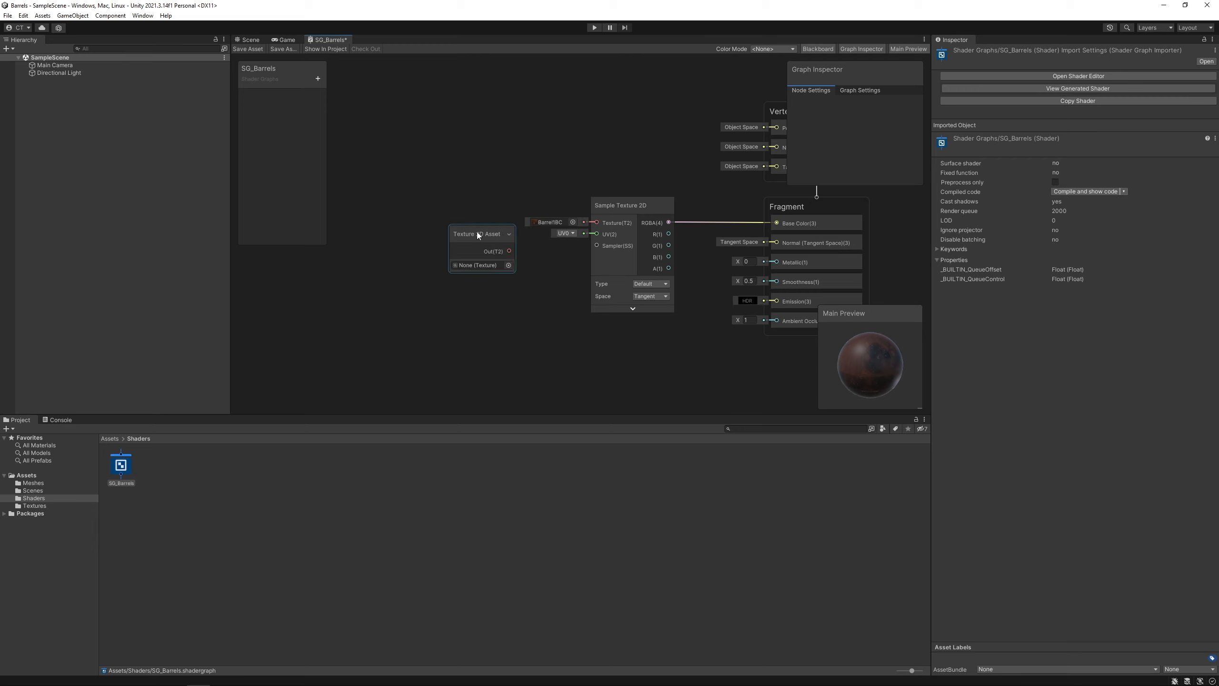
drag(476, 231, 465, 208)
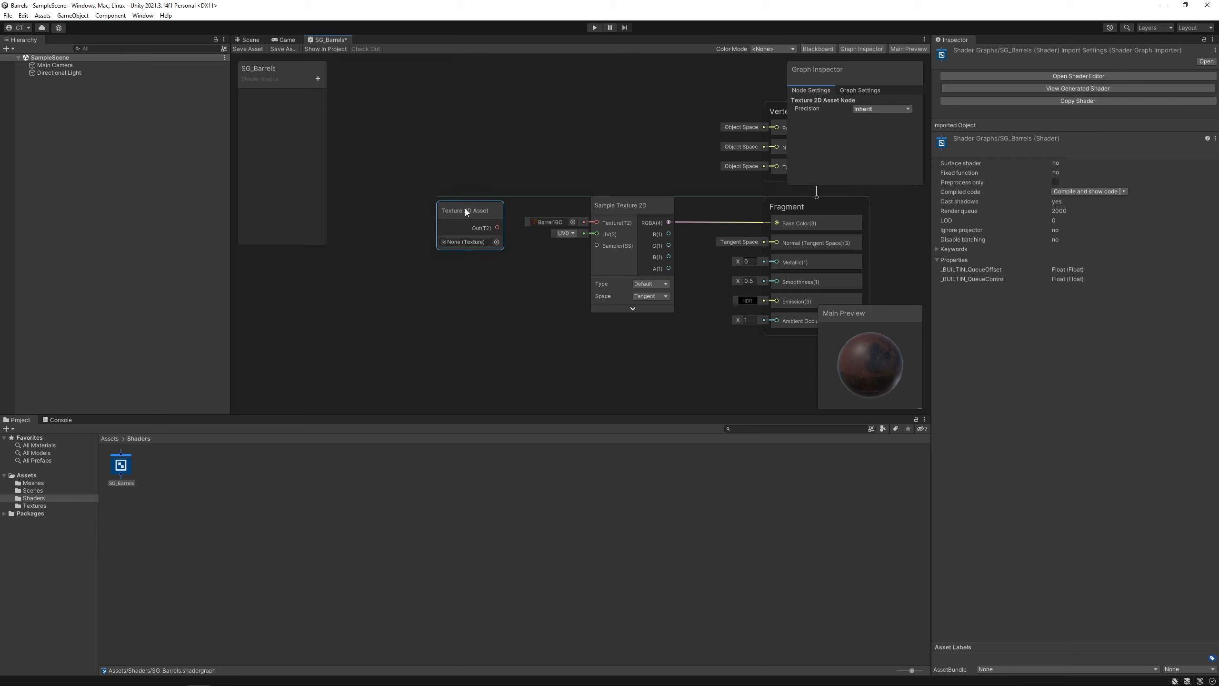
Assign the Barrel1BC texture to the Texture 2D Asset node and connect its output to the Sample Texture 2D node's Texture input
click(497, 242)
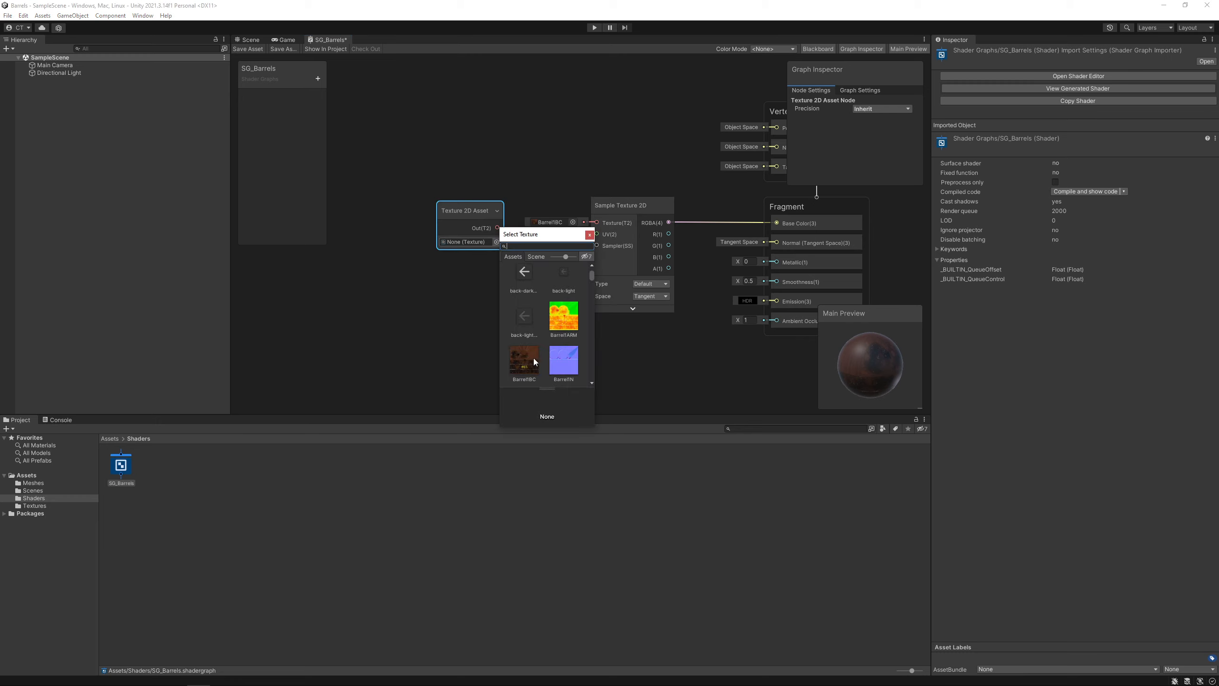
click(527, 353)
double_click(526, 354)
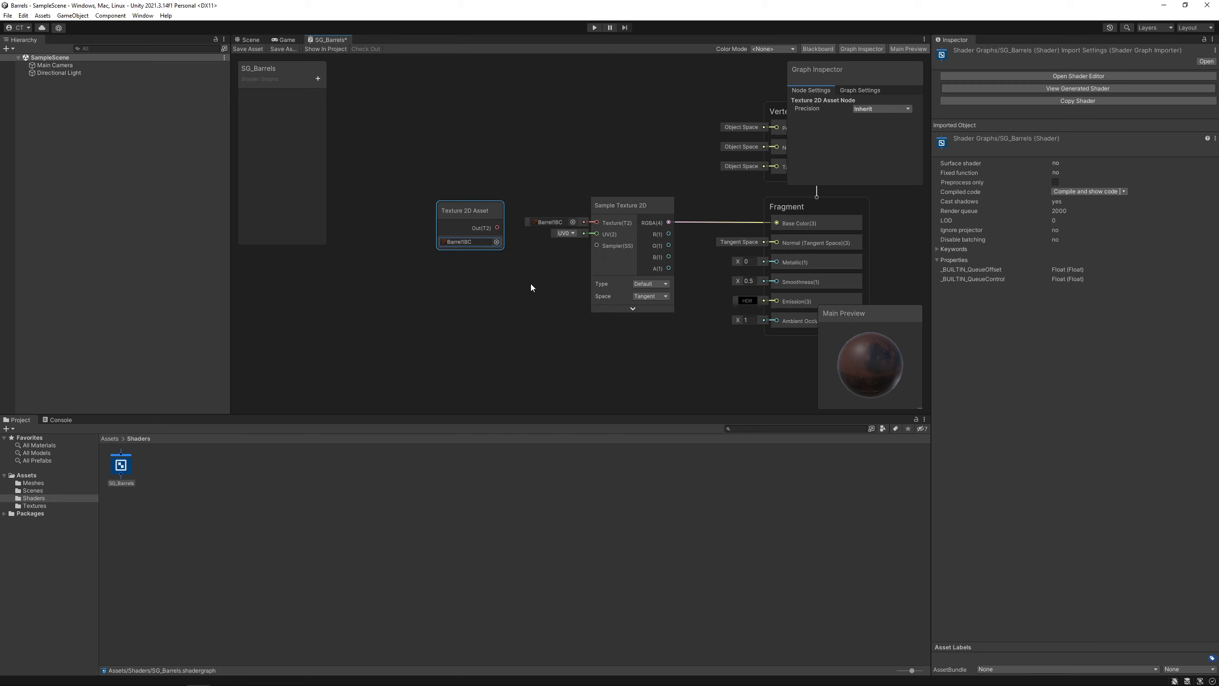
drag(498, 227, 598, 221)
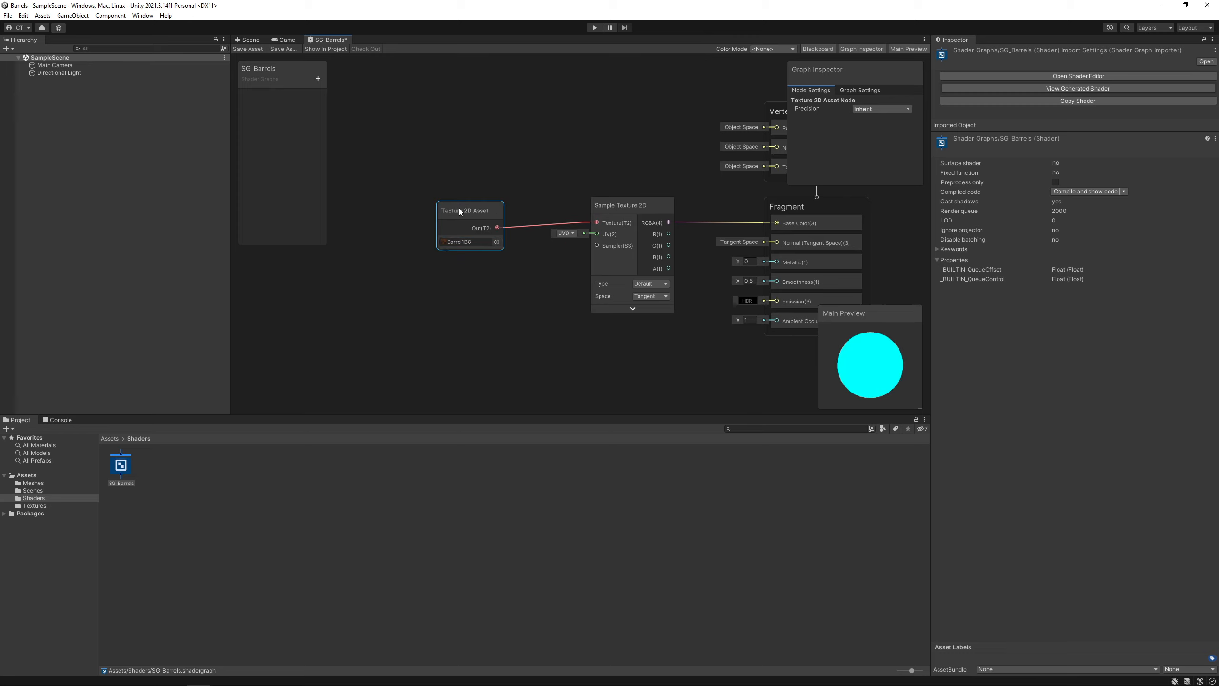
drag(459, 208, 488, 203)
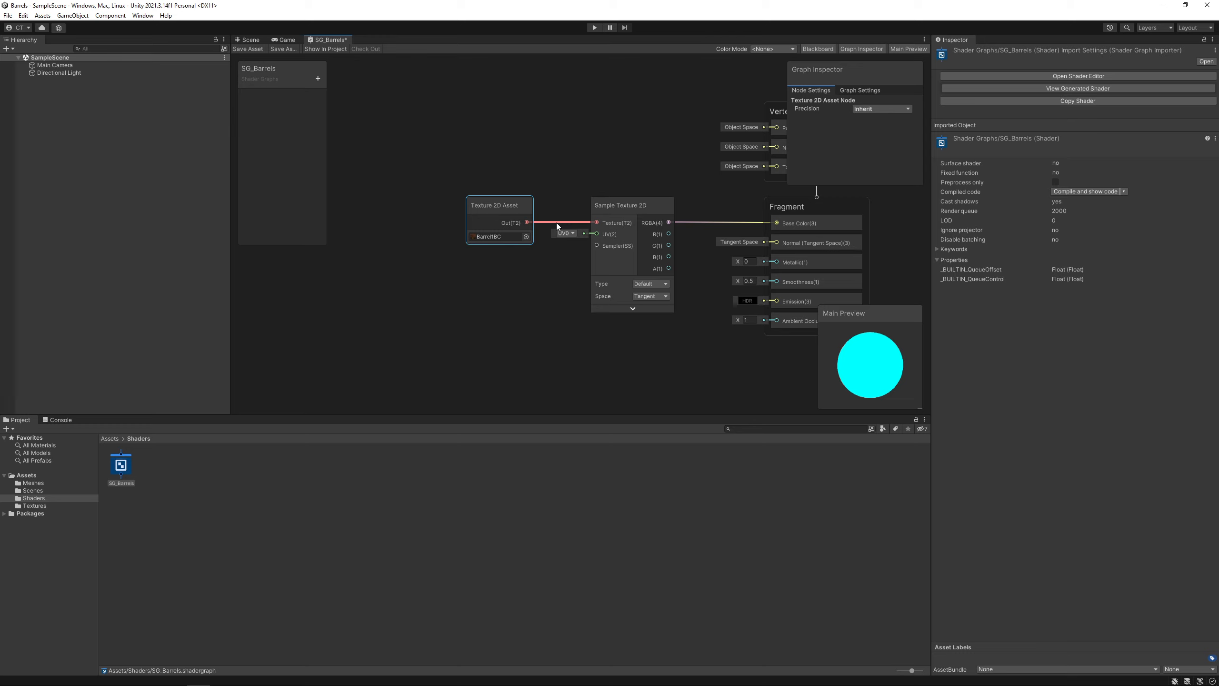
Convert the Barrel1BC Texture 2D Asset node to a property and align it with the Sample Texture 2D node's Texture input
right_click(490, 206)
mouse_move(529, 310)
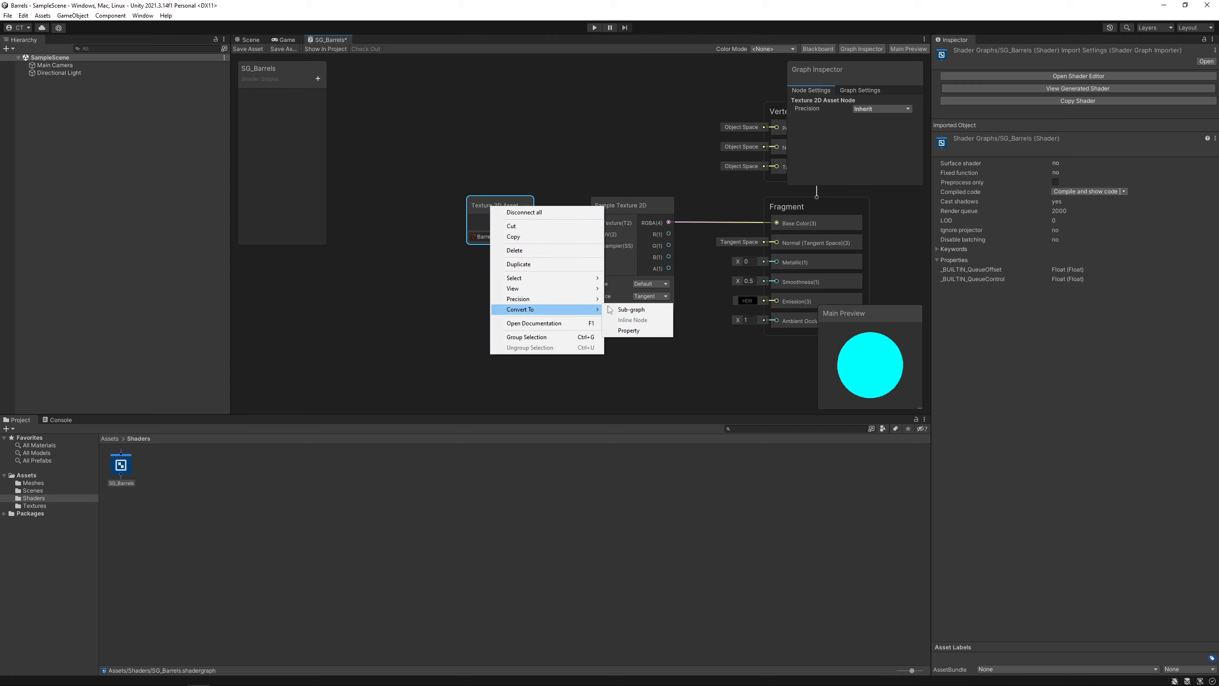
click(631, 330)
drag(478, 209, 488, 227)
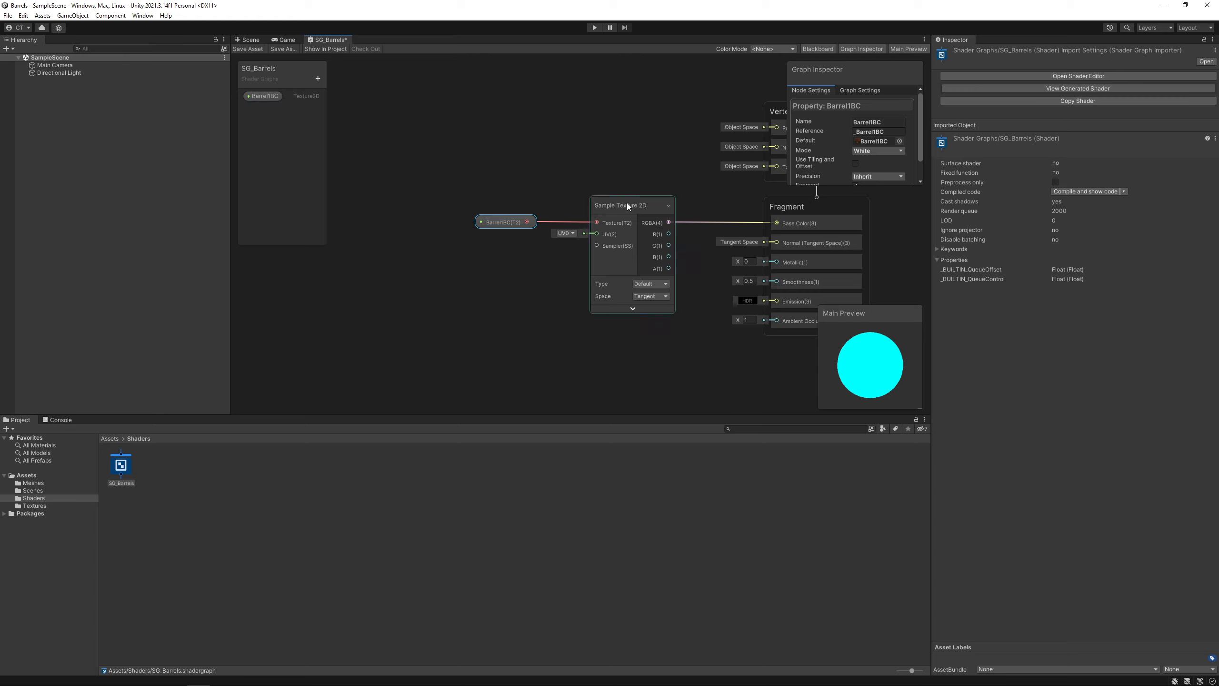
Enlarge the Graph Inspector and rename the Barrel1BC property to BaseColor
middle_drag(672, 155, 569, 158)
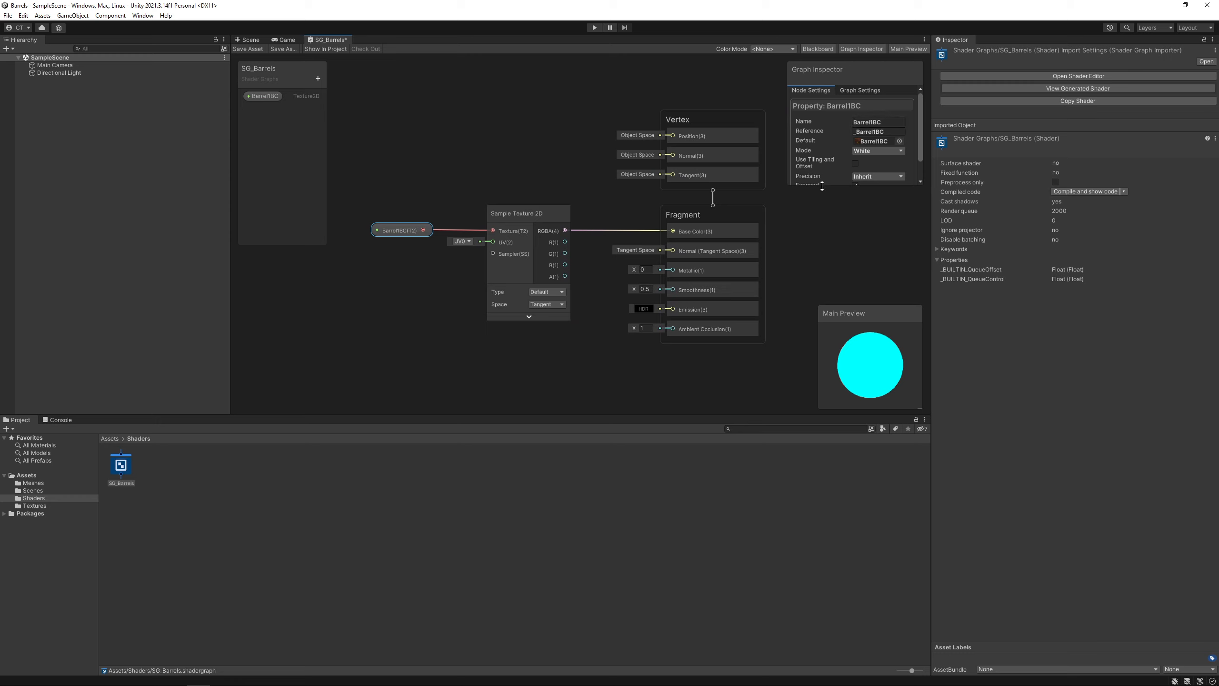
drag(822, 186, 823, 215)
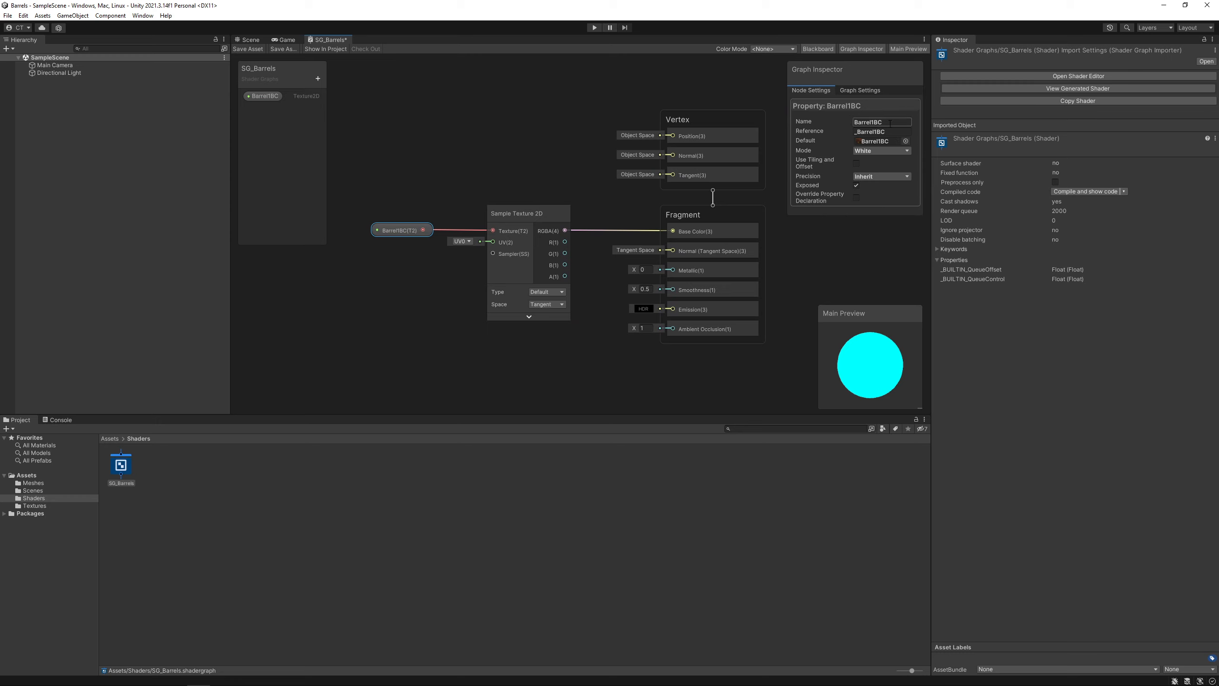
drag(893, 120, 850, 122)
text(BaseColor)
key(Return)
Collapse the unused ports of the Sample Texture 2D node and select it together with the BaseColor node
middle_drag(505, 192, 521, 187)
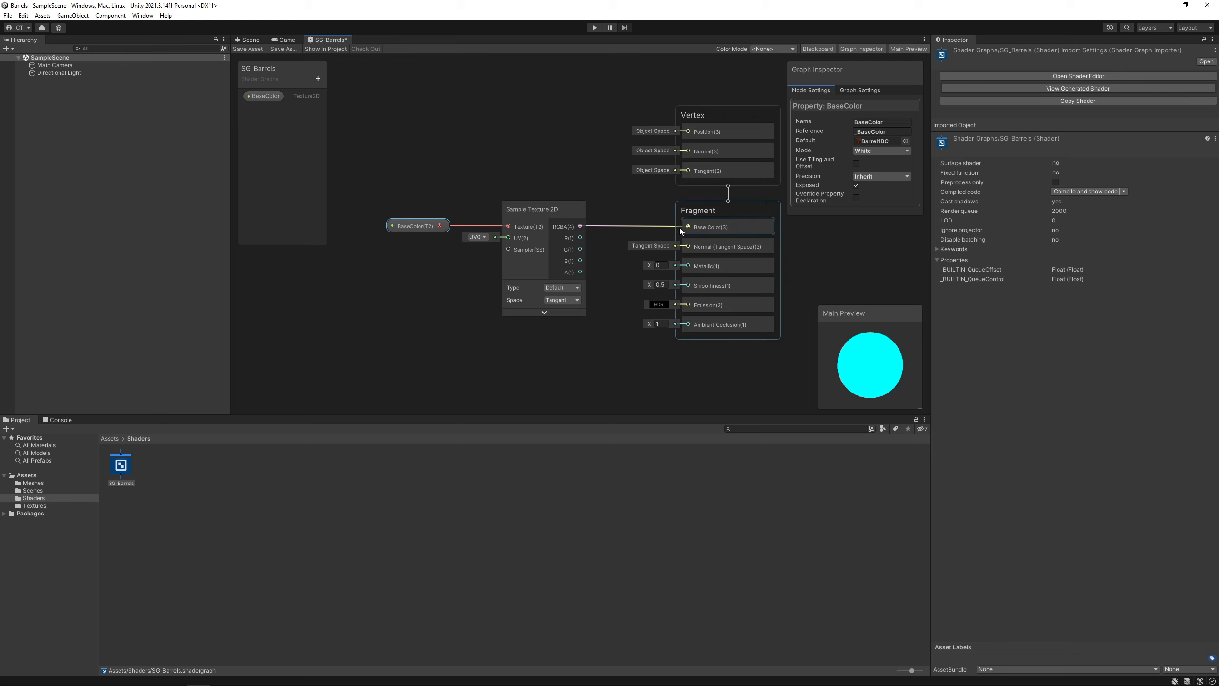
drag(421, 168, 444, 202)
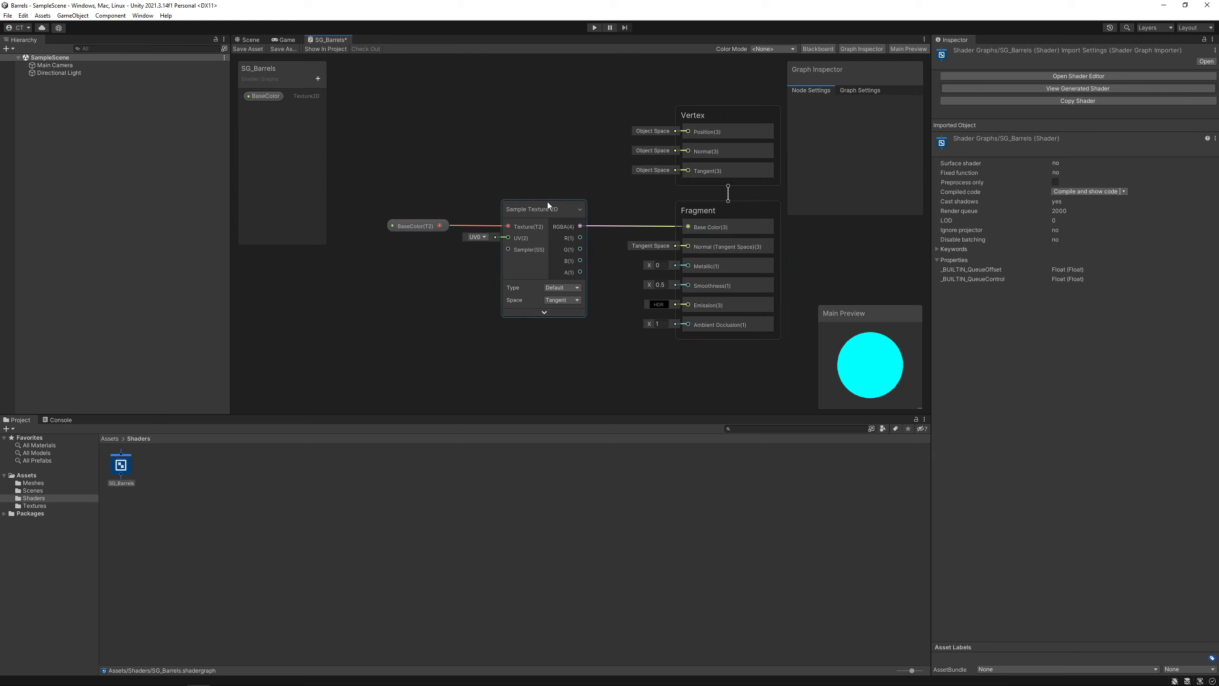
click(579, 210)
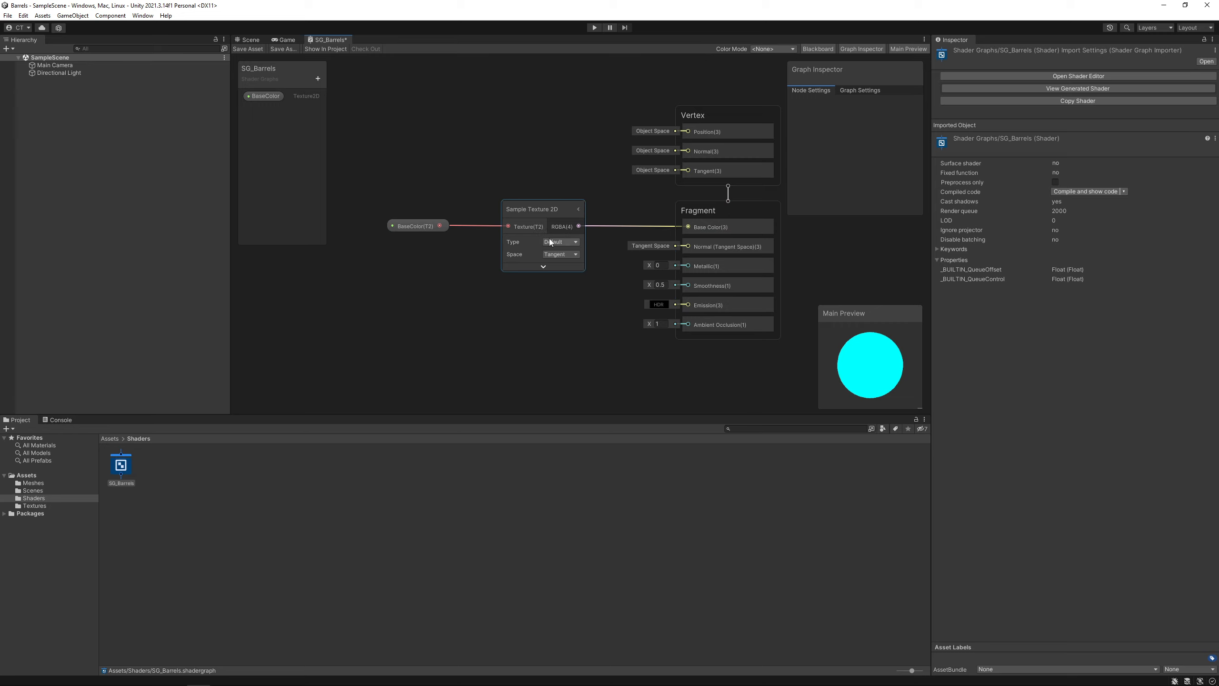
drag(391, 212, 528, 263)
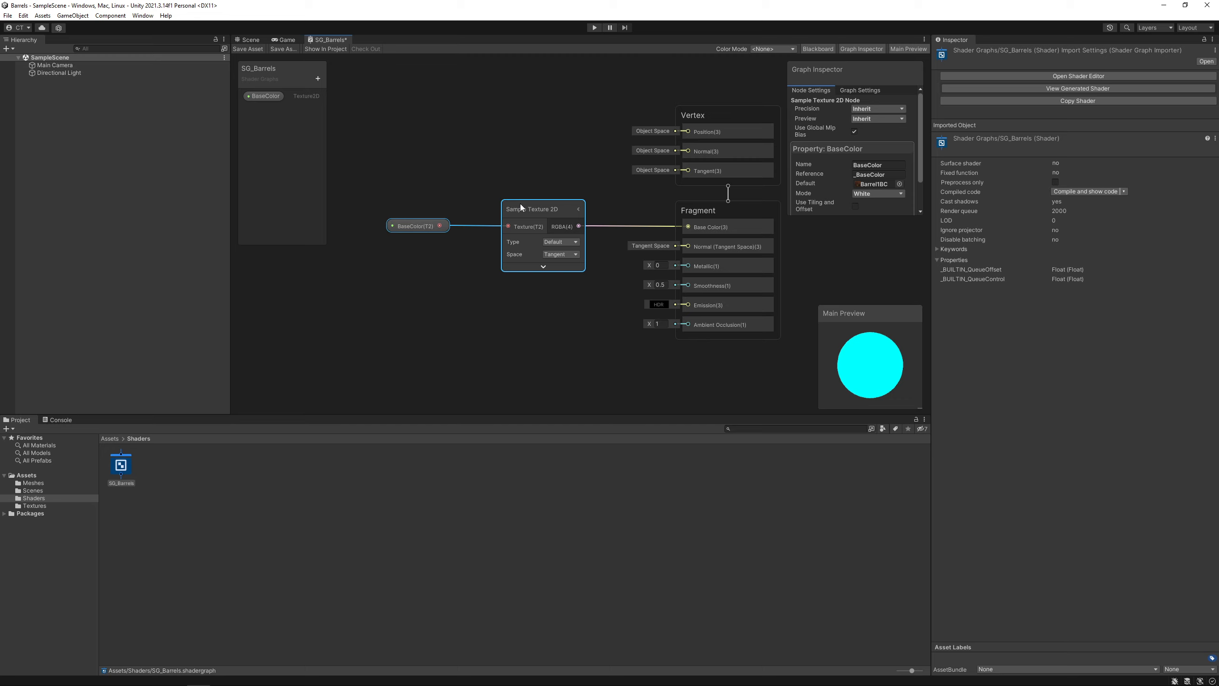
Add a second Sample Texture 2D node from Input > Texture below the base color sampler
middle_drag(520, 204, 493, 123)
middle_drag(470, 235, 521, 283)
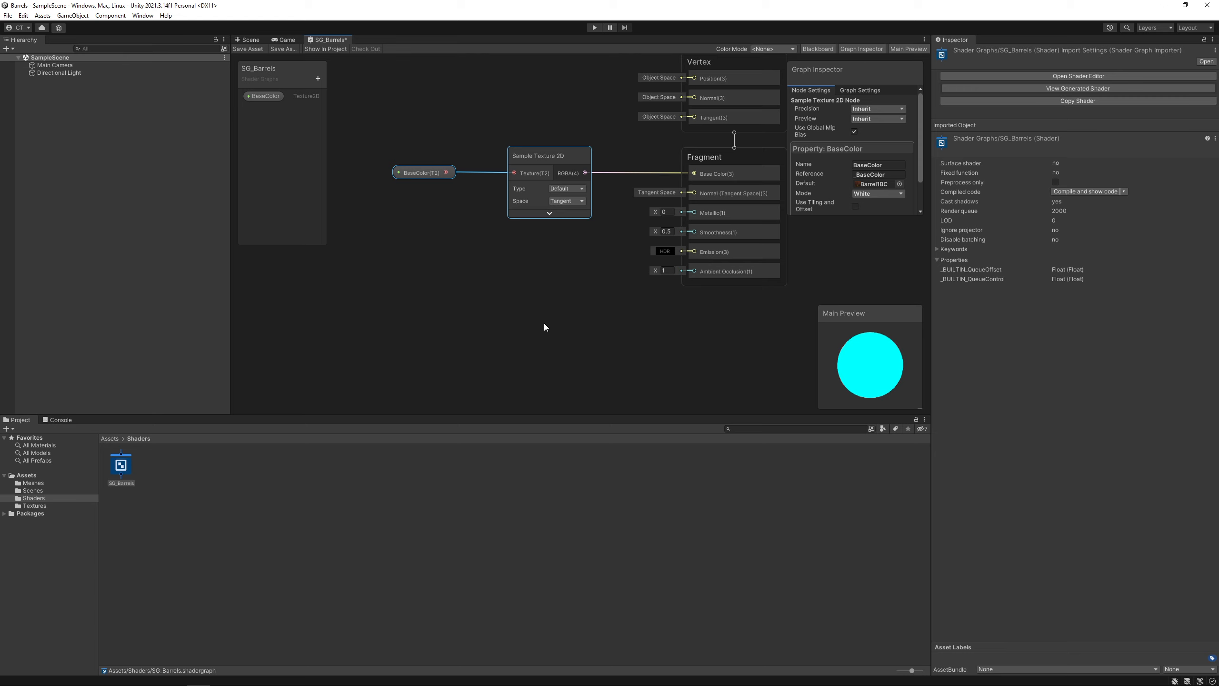
middle_drag(569, 247, 558, 258)
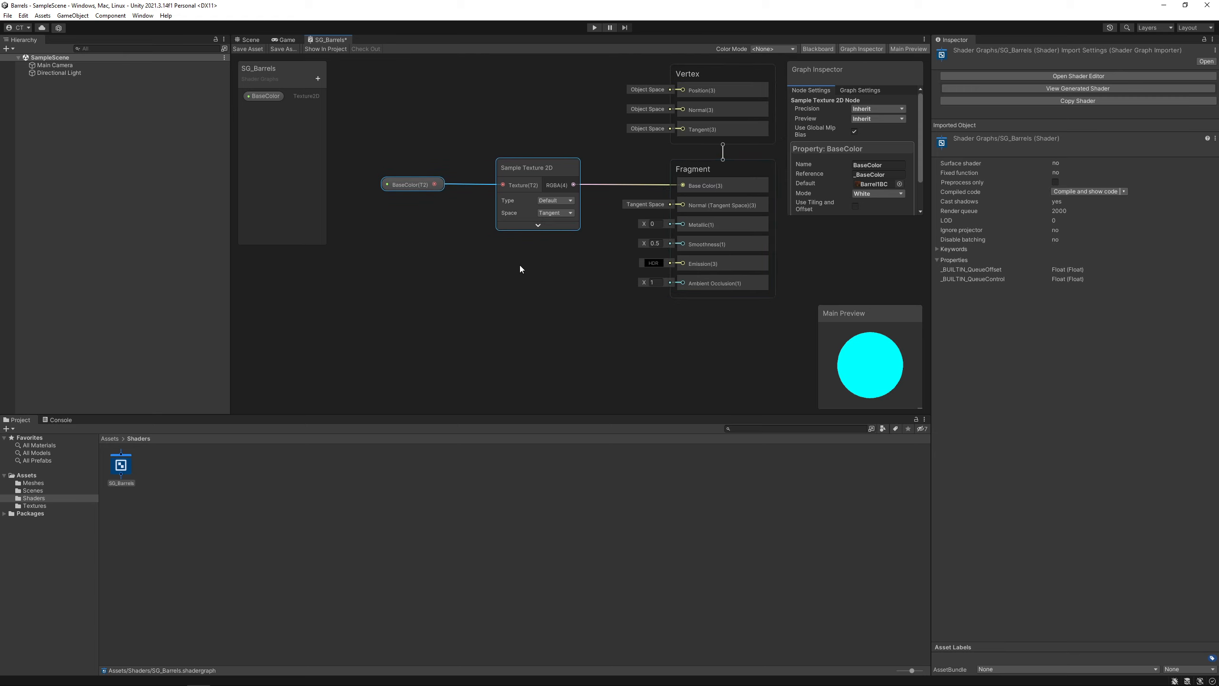
right_click(504, 262)
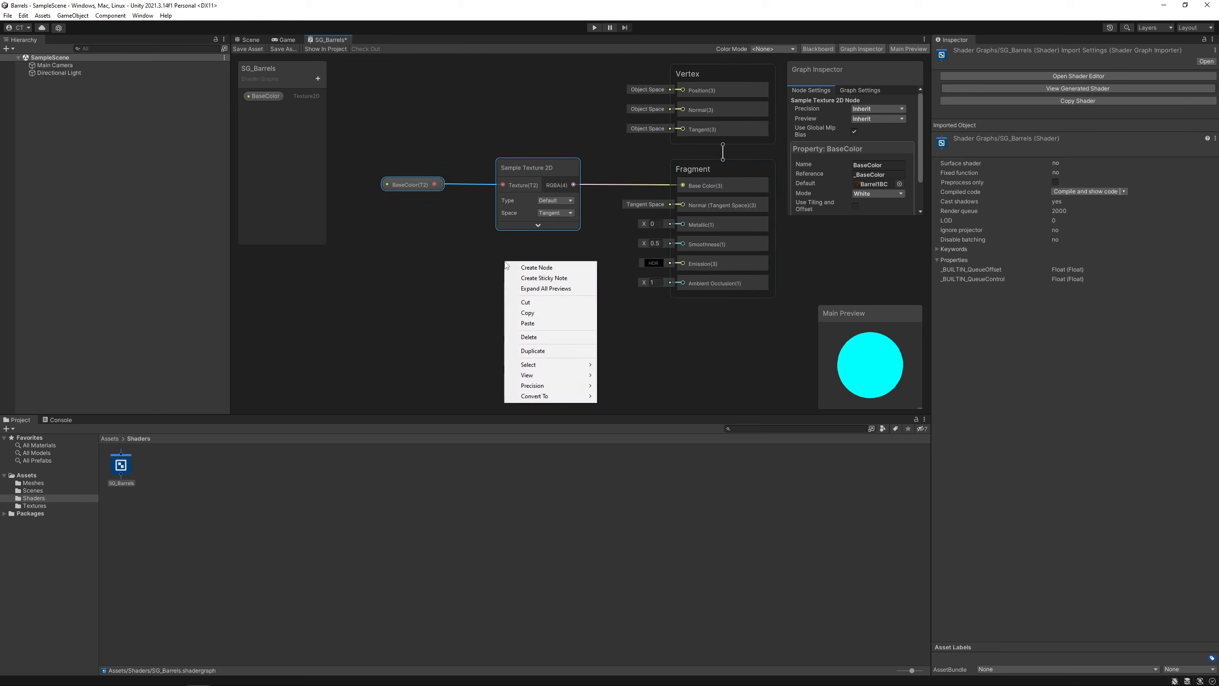
click(544, 272)
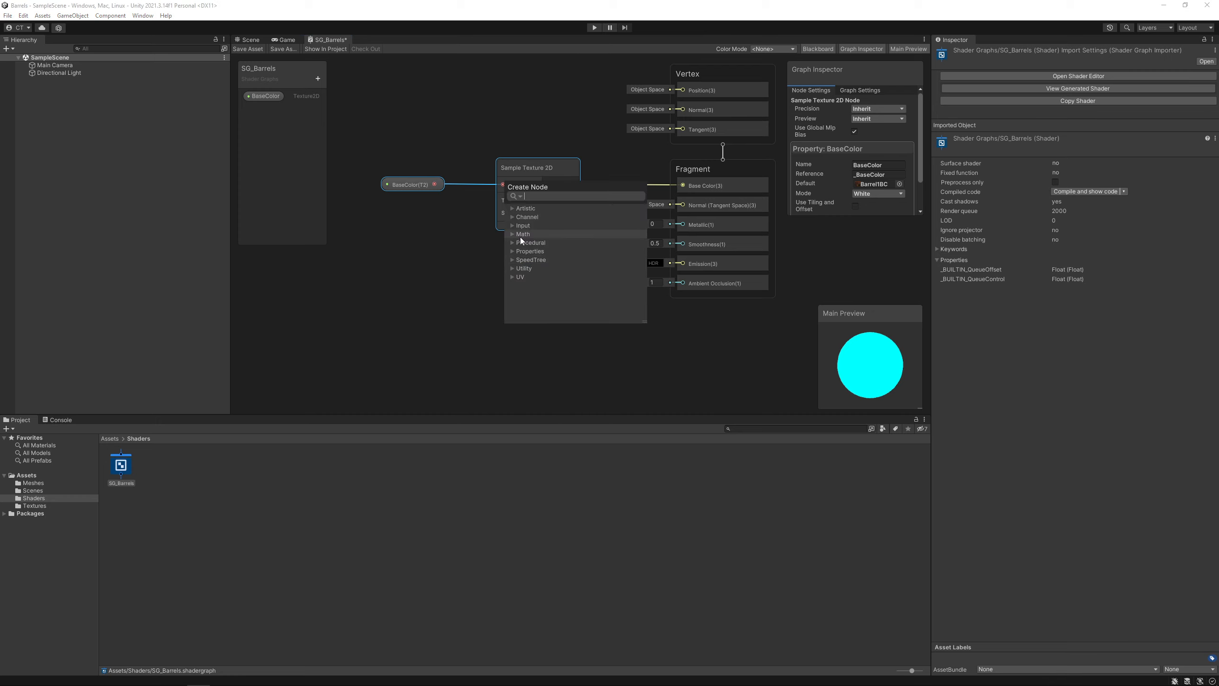
click(512, 225)
click(519, 302)
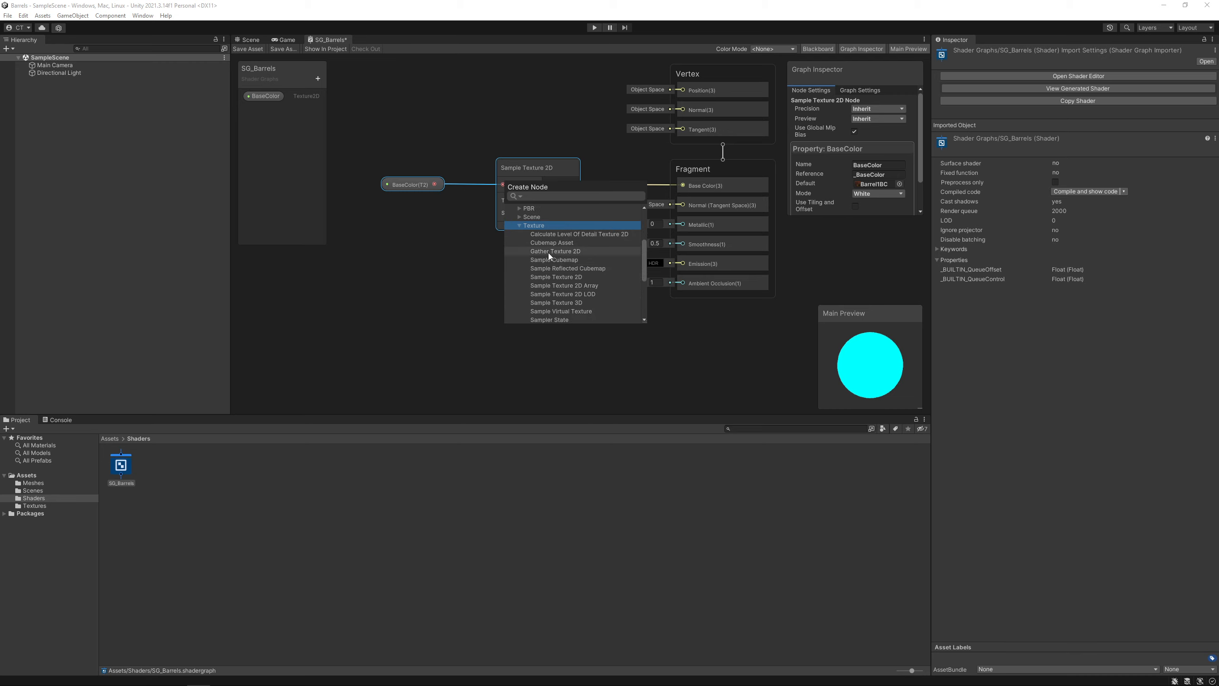
click(542, 278)
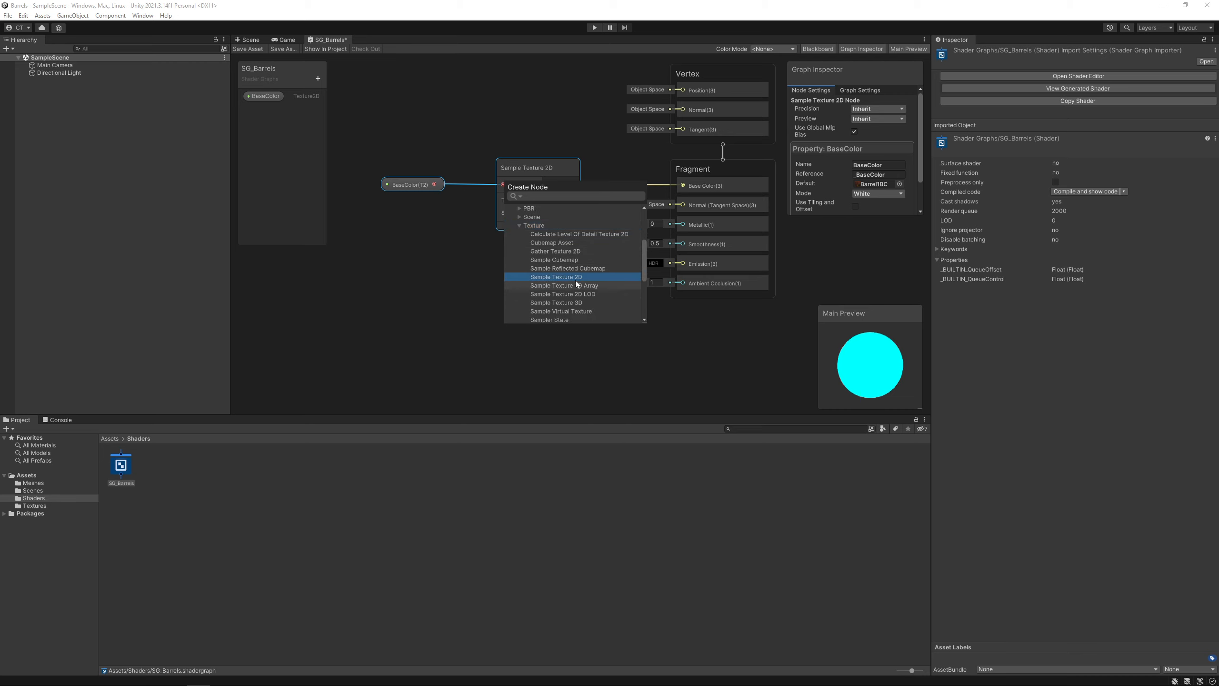
double_click(565, 279)
middle_drag(509, 269, 492, 171)
key(ctrl+d)
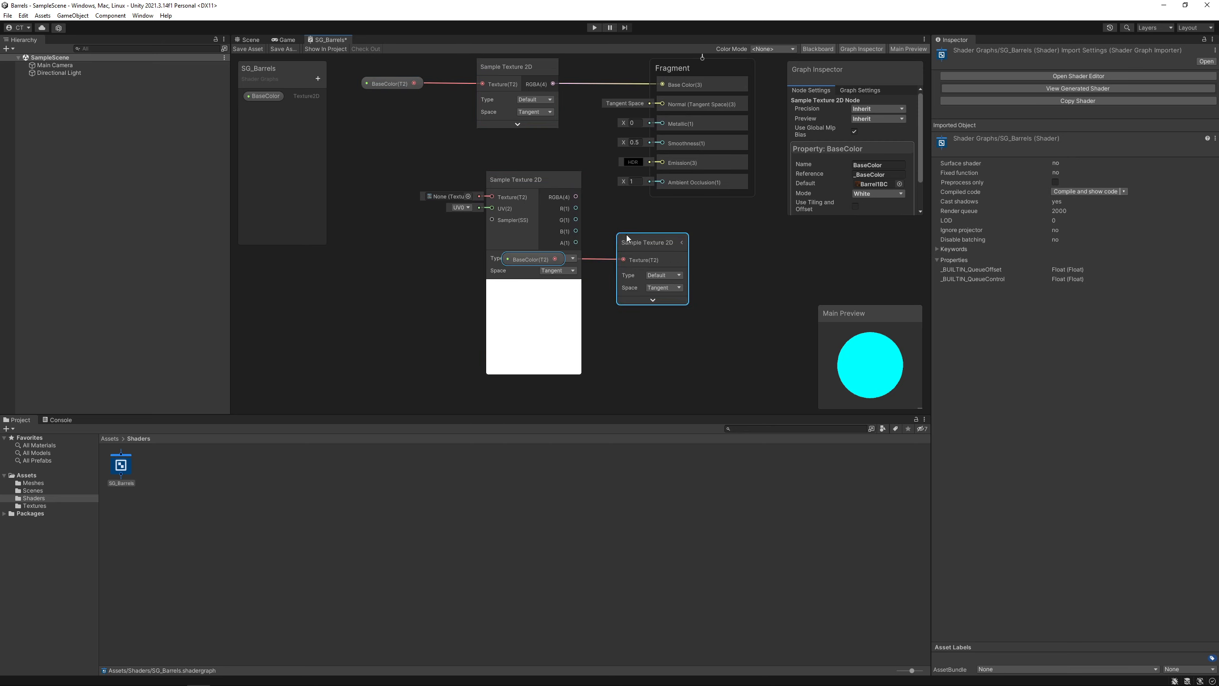
drag(629, 238, 693, 288)
key(Delete)
Duplicate the new Sample Texture 2D node and stack the two unconnected samplers in a column below the base color sampler
click(530, 182)
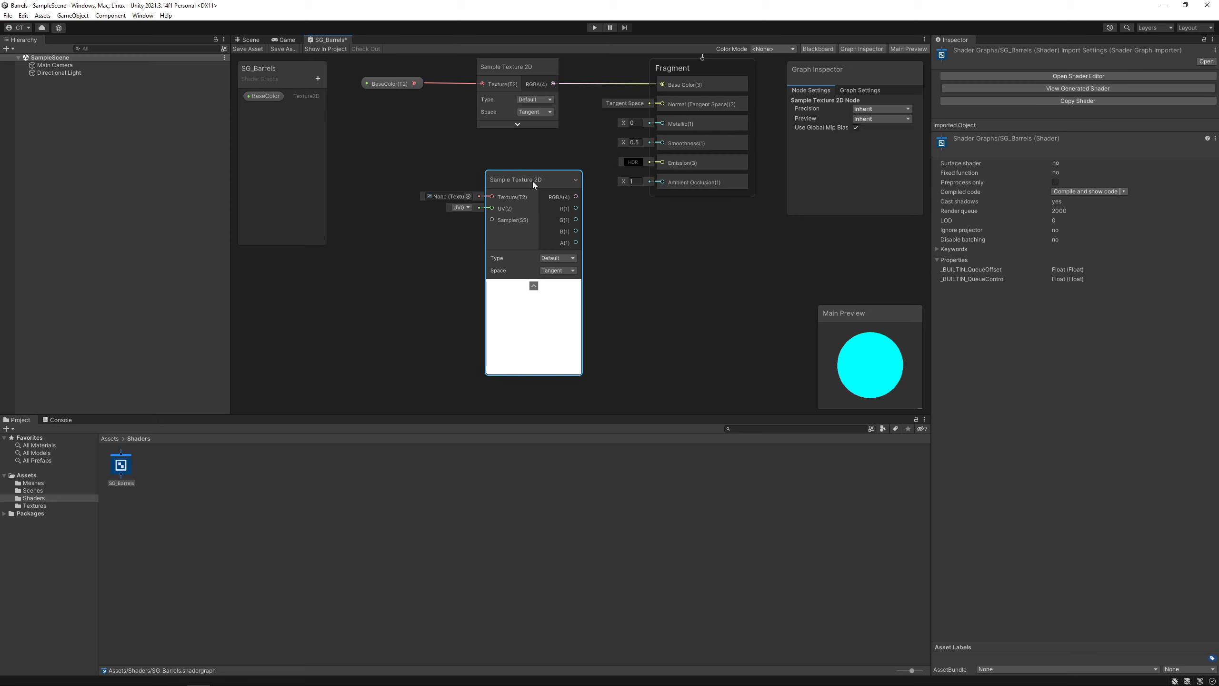
key(ctrl+d)
drag(638, 217, 704, 280)
drag(548, 181, 537, 143)
scroll(667, 207, down, 2)
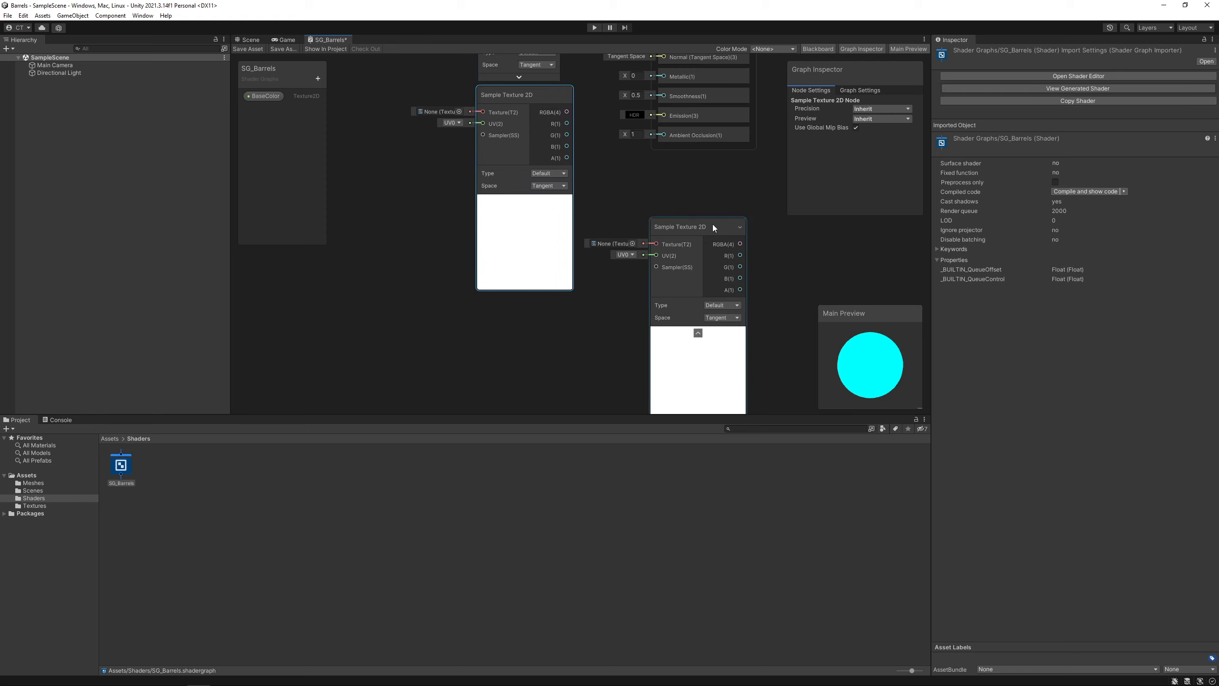
drag(713, 224, 539, 299)
middle_drag(638, 242, 622, 329)
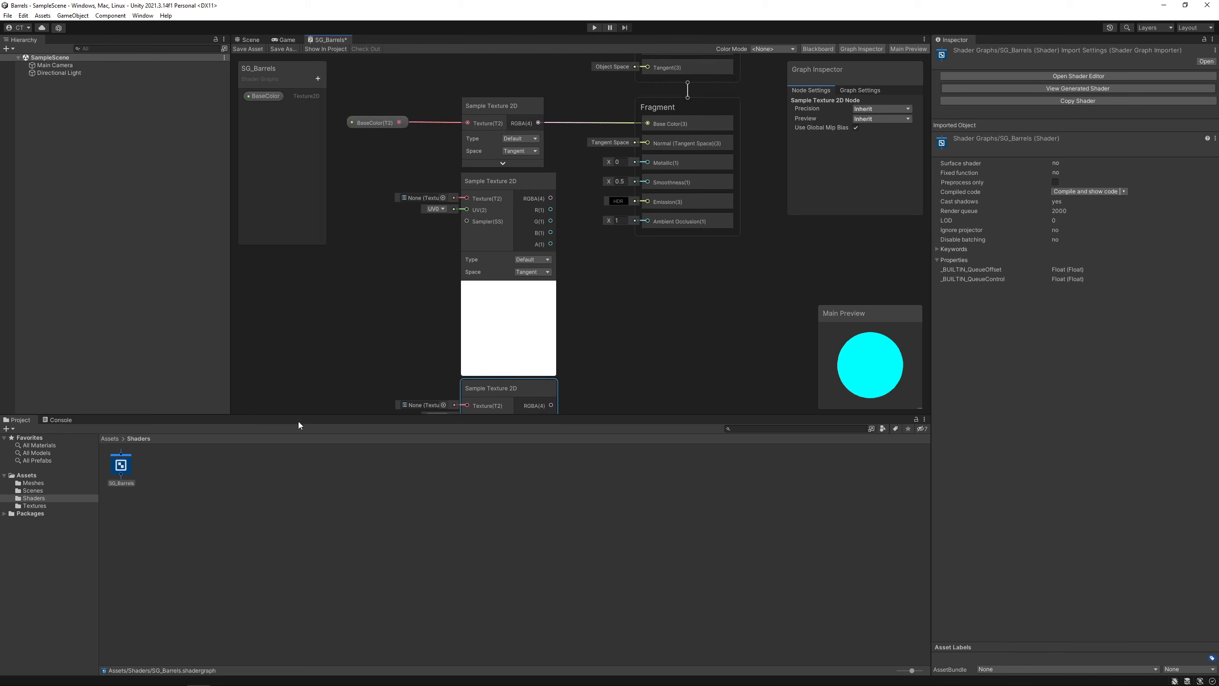
Add a Texture 2D Asset node from Input > Texture and place it to the left of the second Sample Texture 2D node
scroll(617, 311, up, 5)
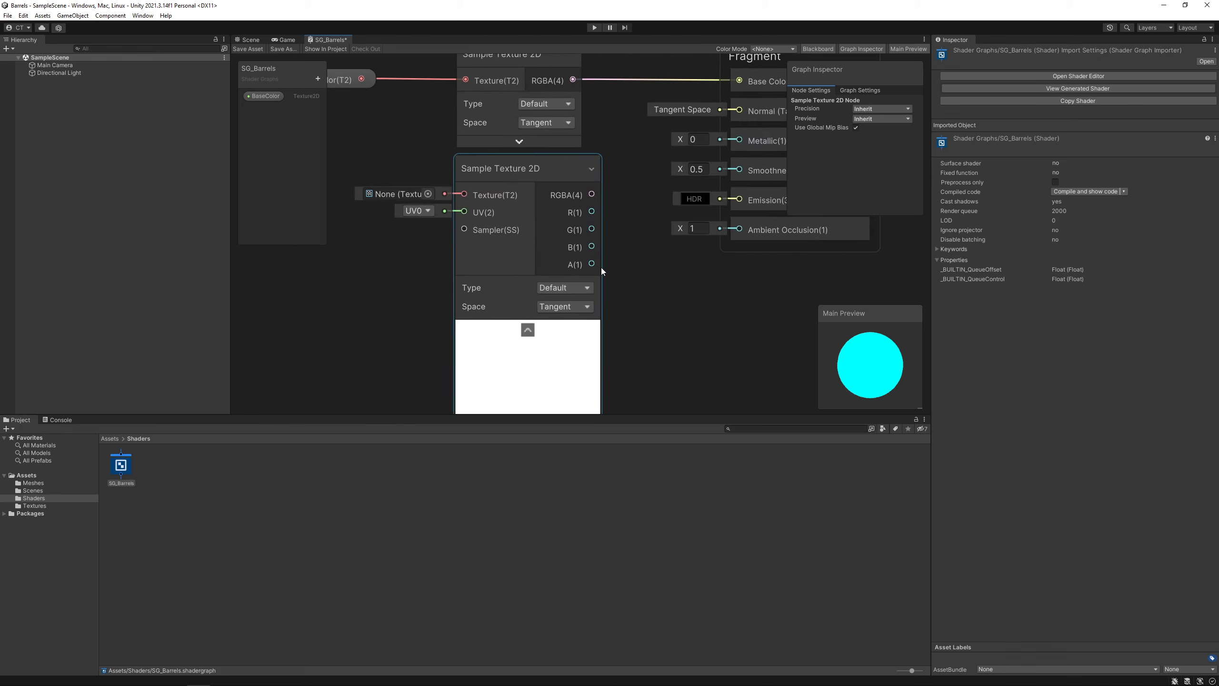
middle_drag(601, 267, 758, 291)
scroll(513, 241, down, 1)
right_click(462, 227)
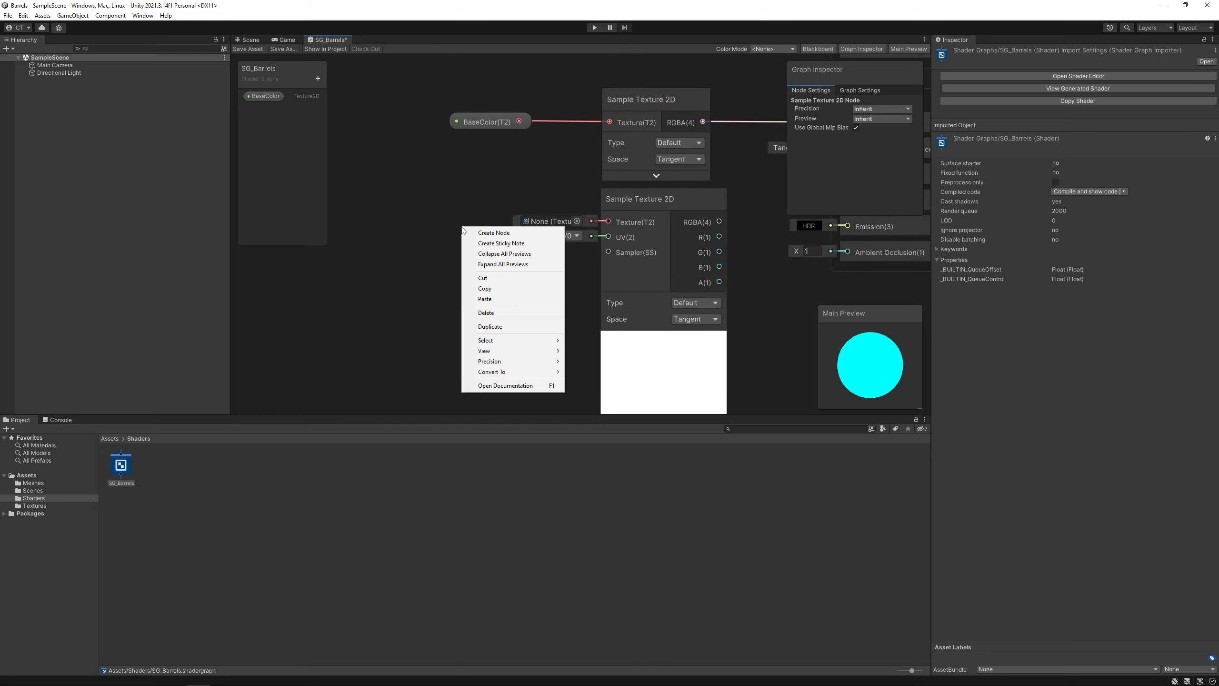
click(504, 235)
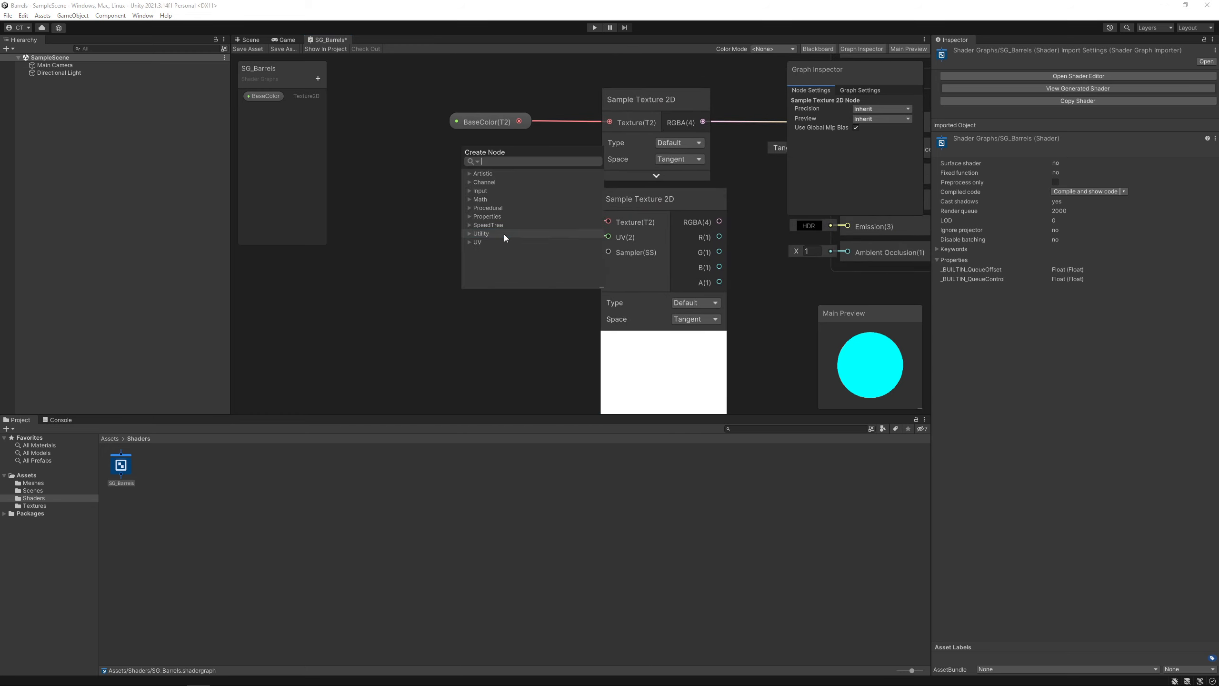
click(473, 191)
scroll(514, 252, down, 3)
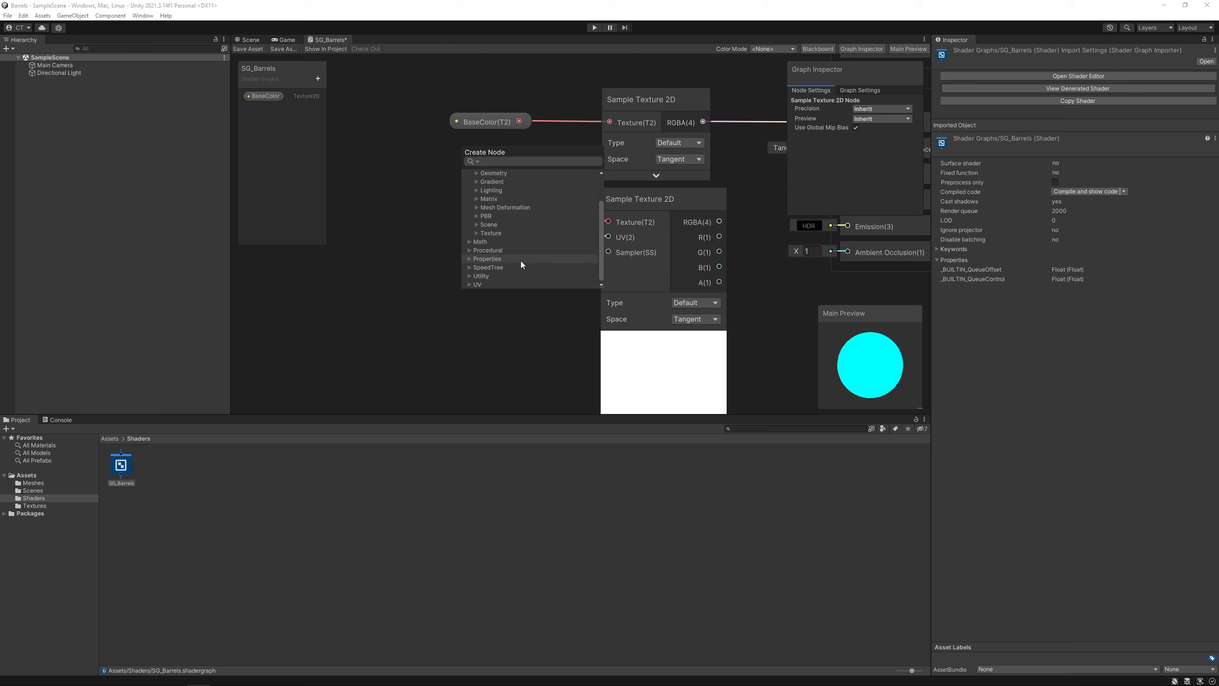
click(474, 234)
scroll(503, 244, down, 6)
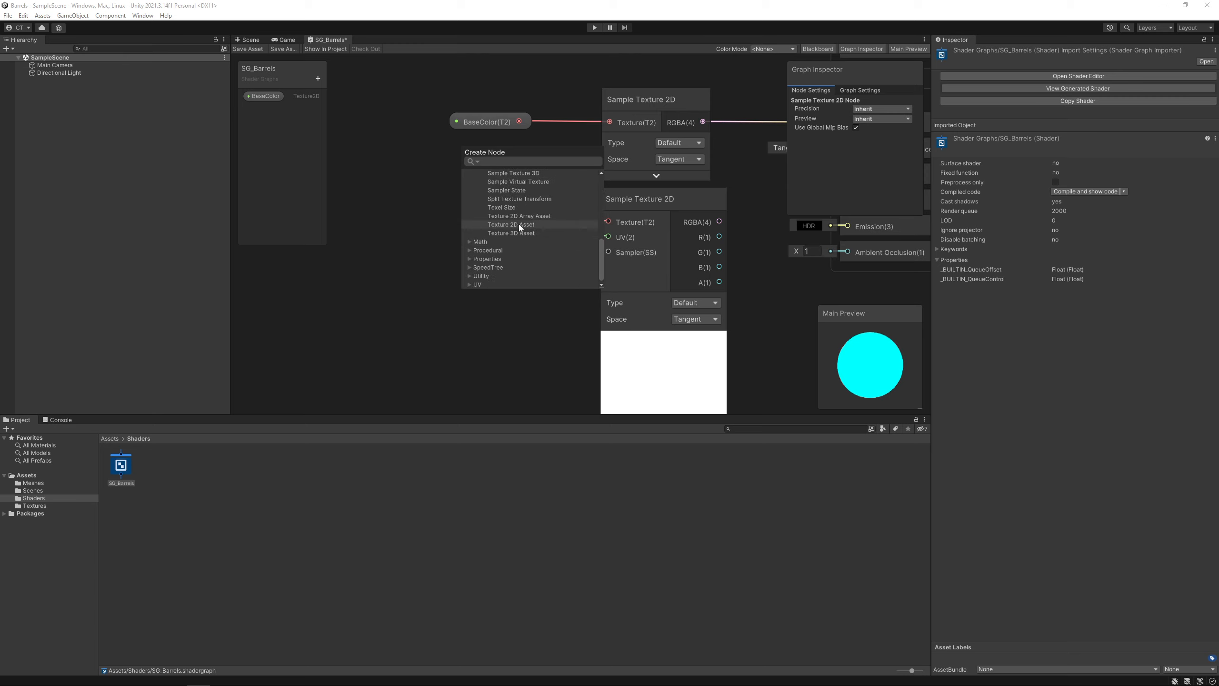
double_click(511, 225)
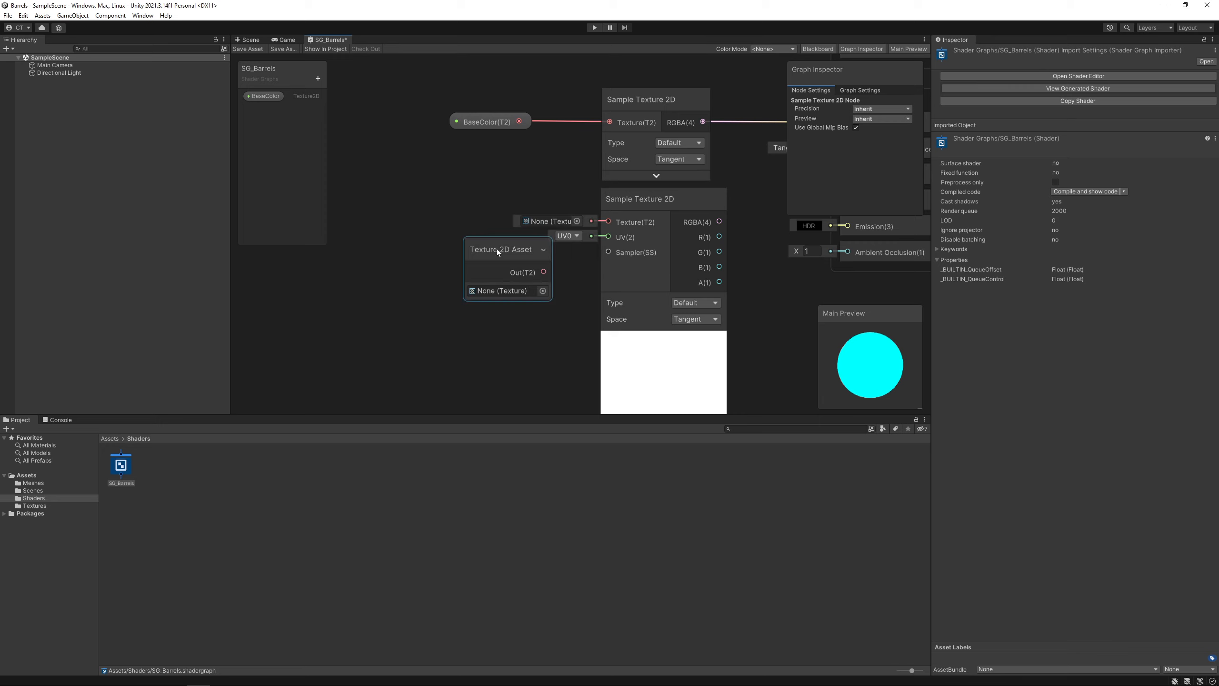
drag(496, 248, 460, 196)
Assign the Barrel1N texture to the new Texture 2D Asset node and connect it to the second Sample Texture 2D node's Texture input
click(505, 240)
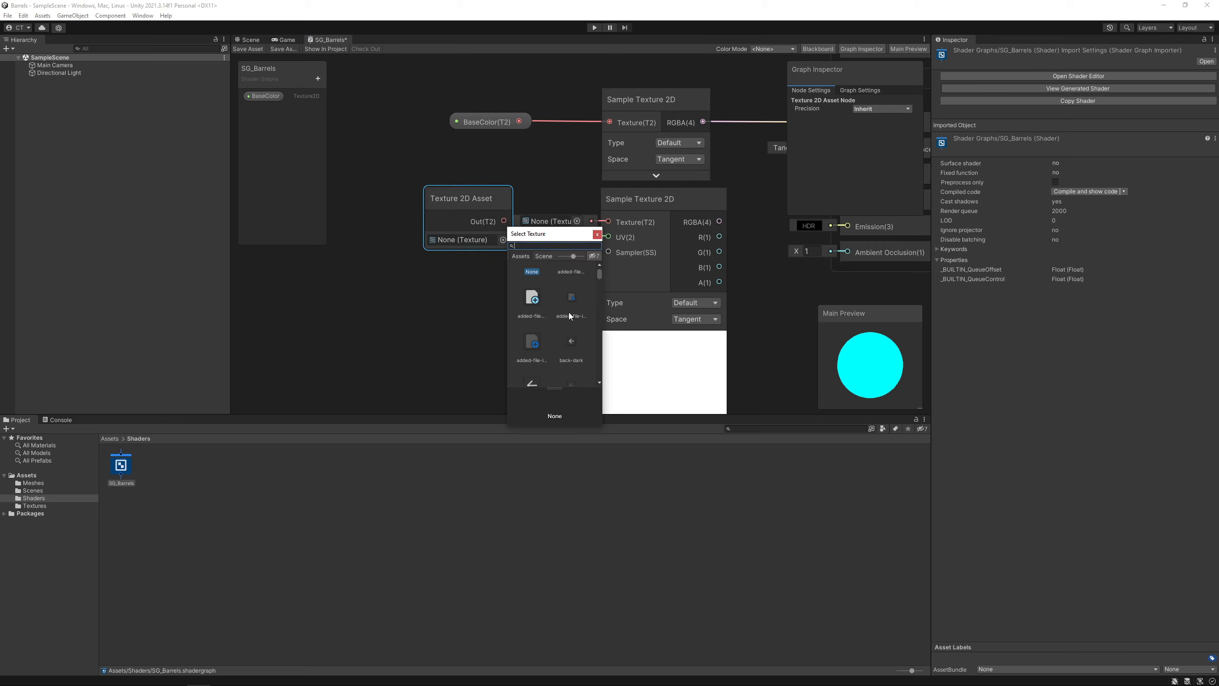
click(572, 278)
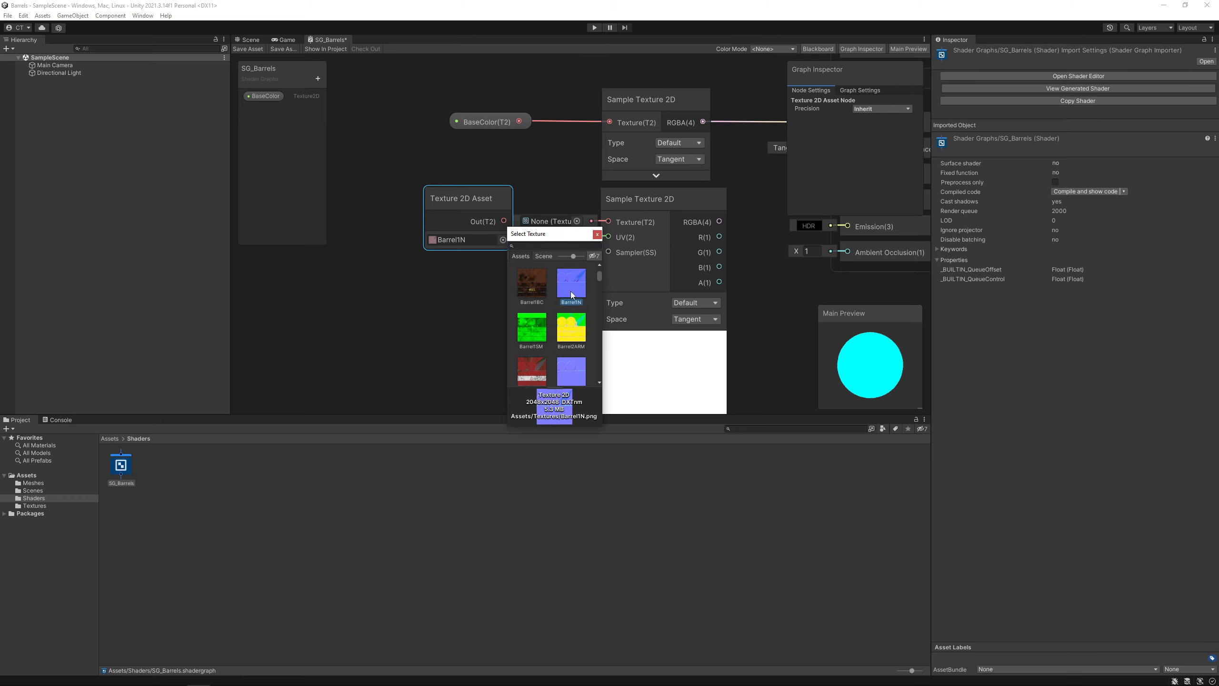
click(597, 234)
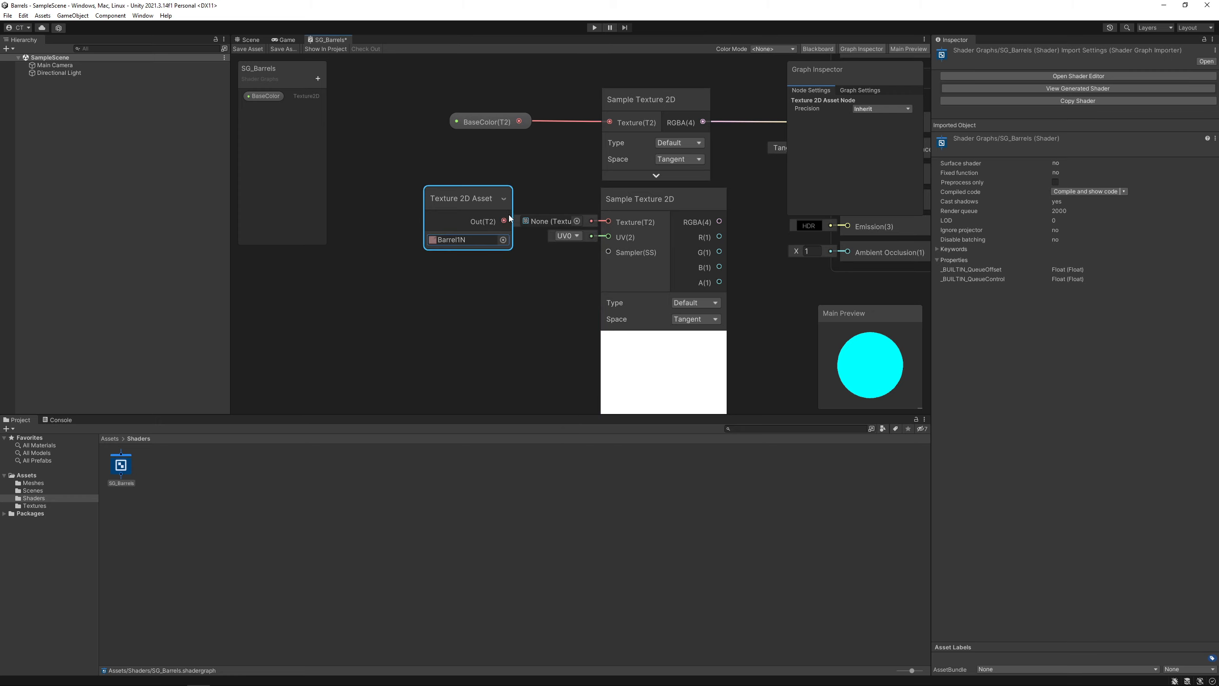
drag(504, 221, 608, 222)
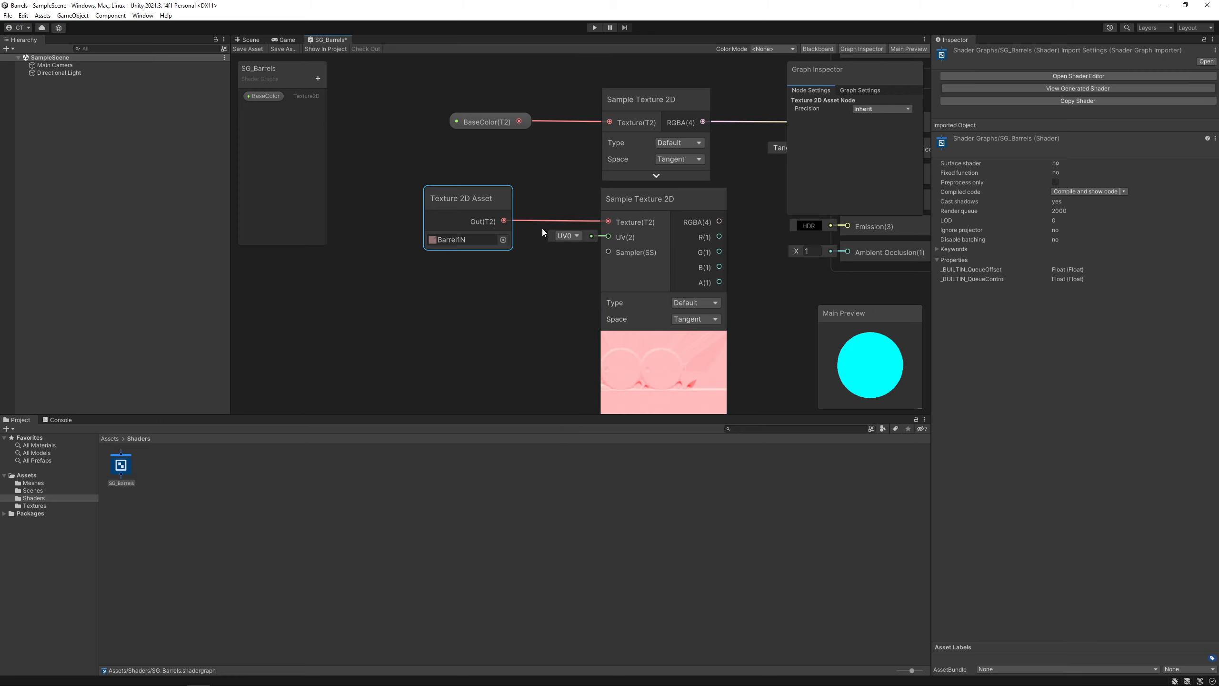
drag(478, 195, 504, 193)
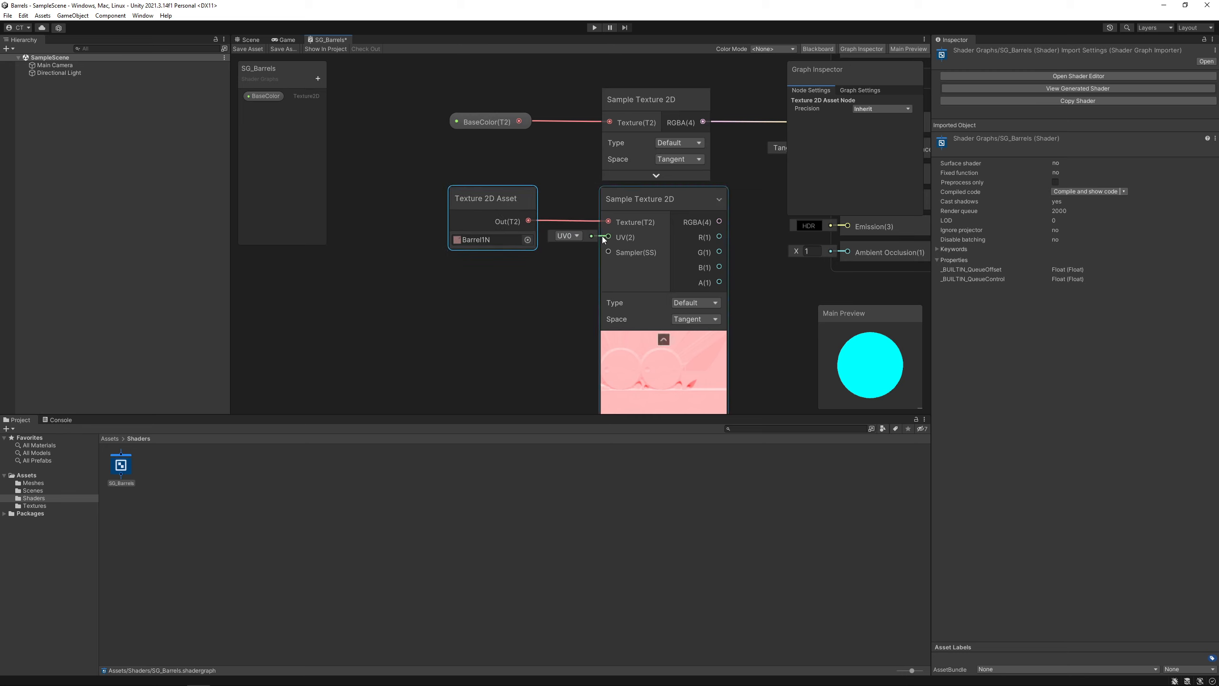
Connect the second Sample Texture 2D node's RGBA output to the Fragment's Normal (Tangent Space) input
middle_drag(602, 237, 535, 230)
middle_drag(585, 283, 535, 317)
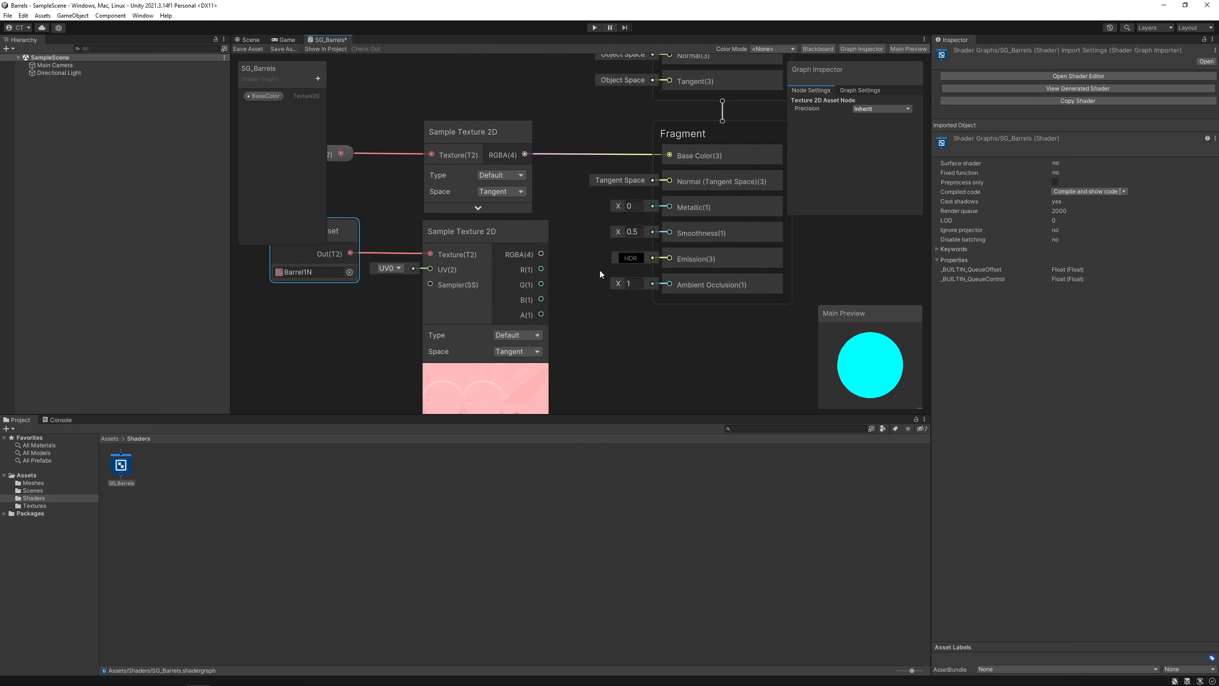
drag(542, 253, 543, 261)
drag(634, 240, 672, 181)
middle_drag(559, 310, 644, 291)
scroll(643, 292, down, 3)
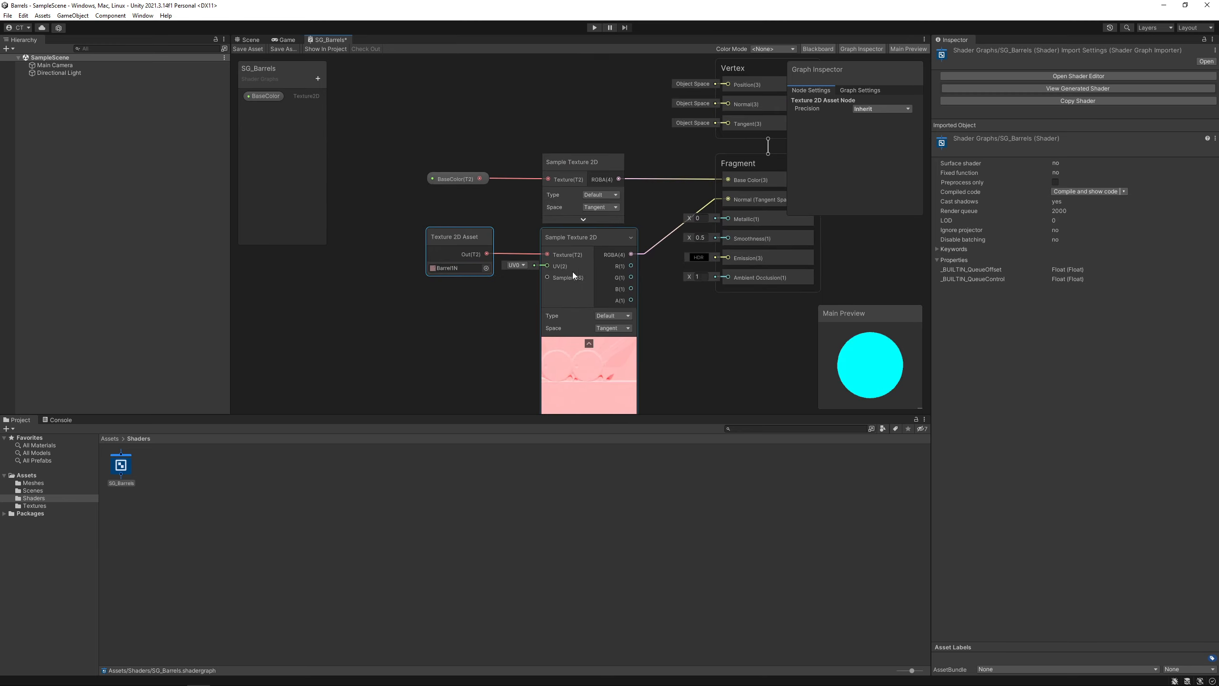
Collapse the second Sample Texture 2D node with its preview and move the base color and normal node rows up together
click(631, 238)
click(590, 294)
drag(409, 143, 579, 287)
drag(578, 234, 567, 196)
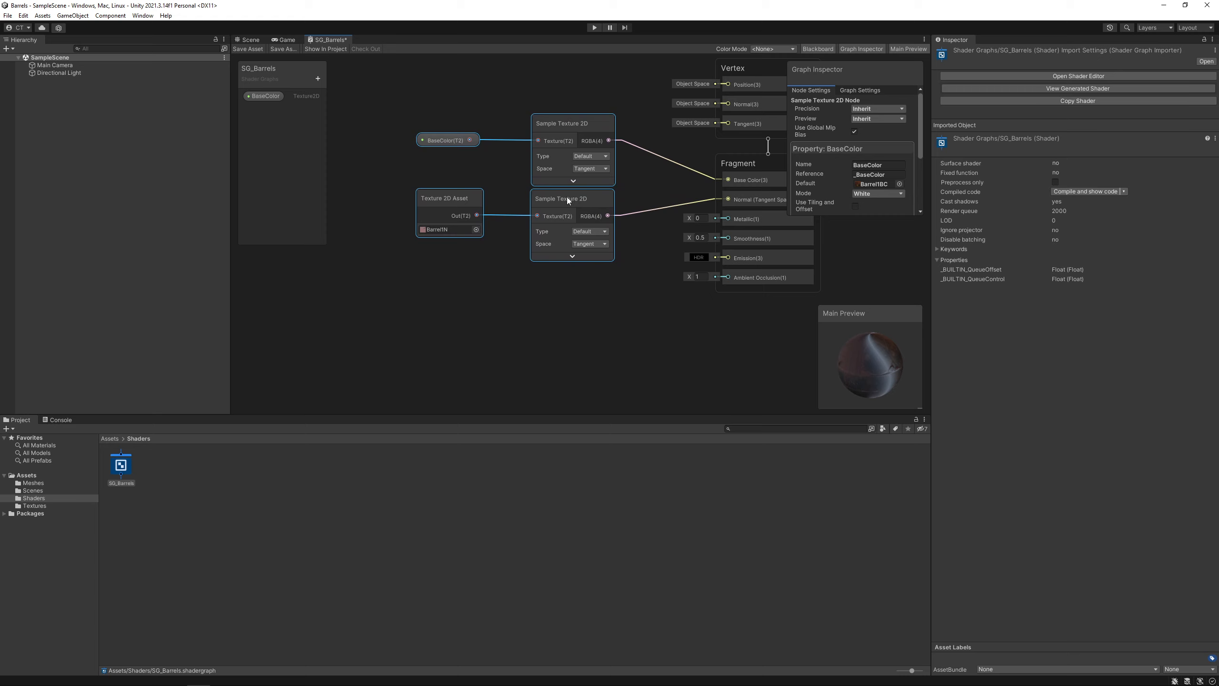
click(572, 336)
Convert the Barrel1N Texture 2D Asset node to a property
click(444, 197)
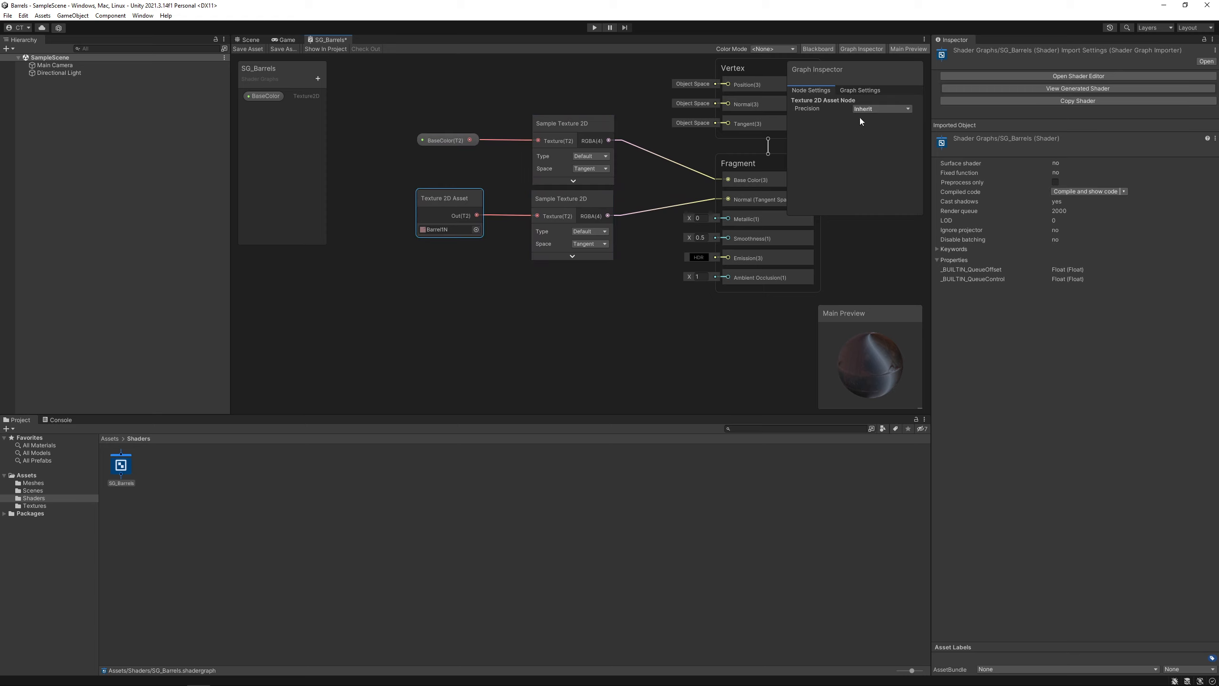
right_click(452, 205)
mouse_move(505, 309)
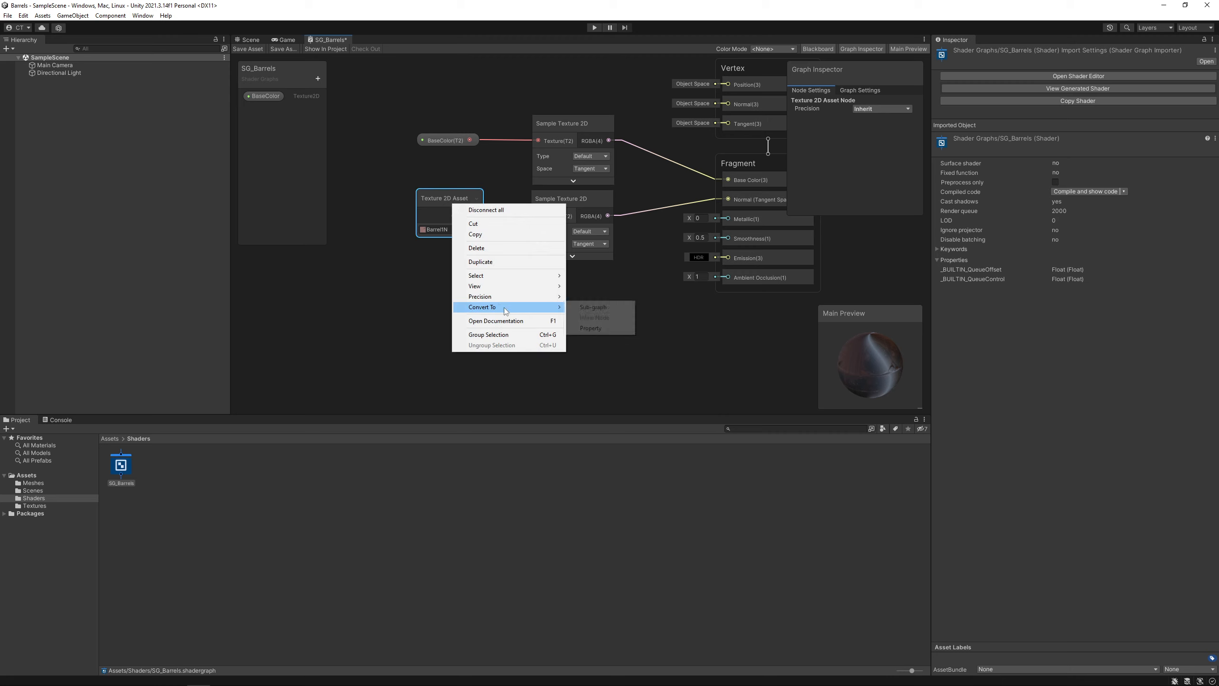
click(594, 330)
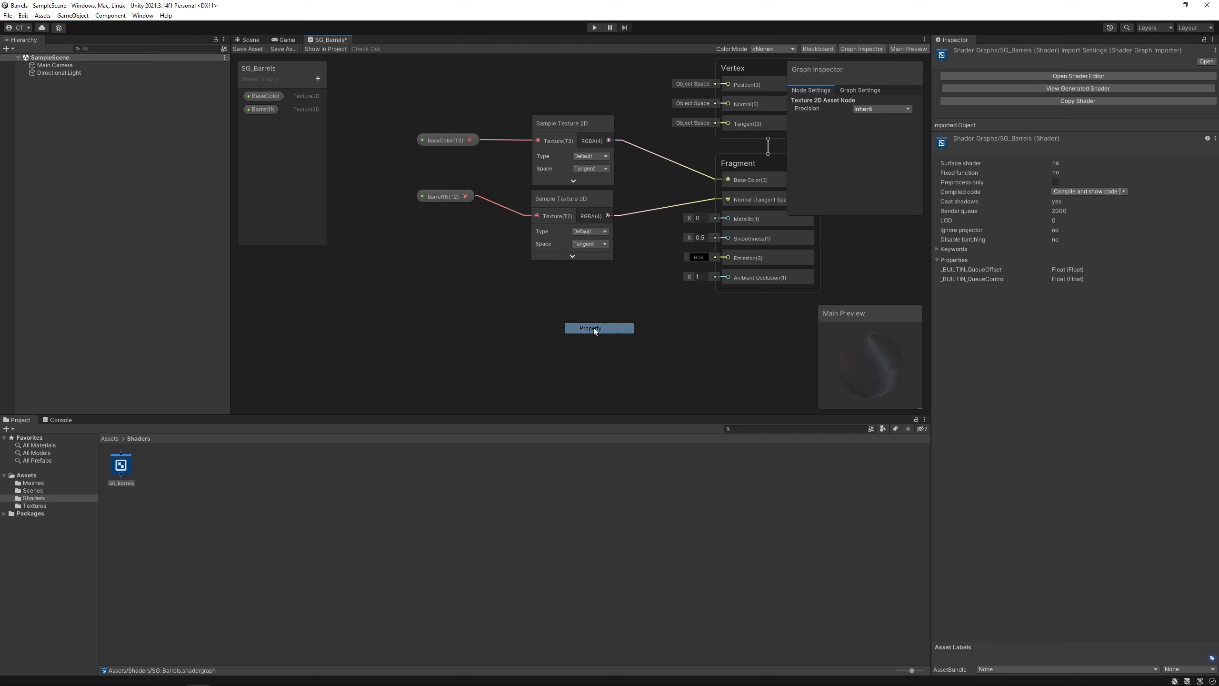
Rename the Barrel1N property as Normal and align its node with the second Sample Texture 2D node
click(425, 201)
click(864, 122)
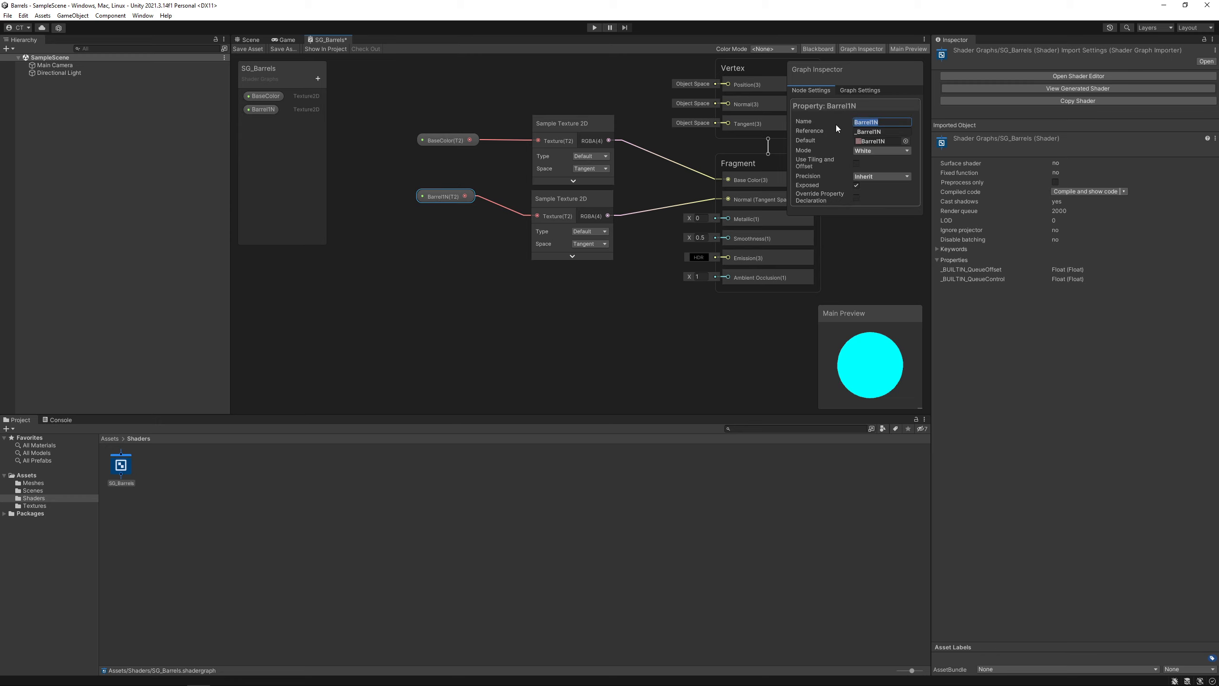
text(Normal)
key(Return)
drag(424, 202, 433, 221)
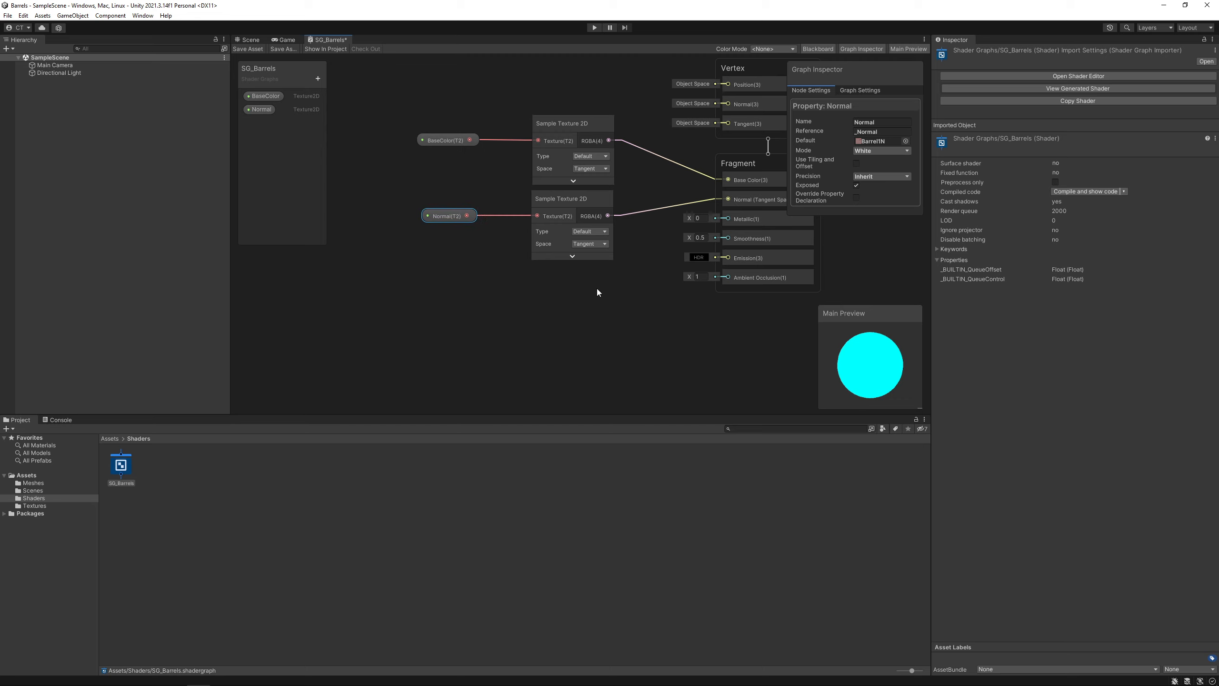
Move the third Sample Texture 2D node up to sit just below the normal sampler
right_click(600, 272)
click(508, 276)
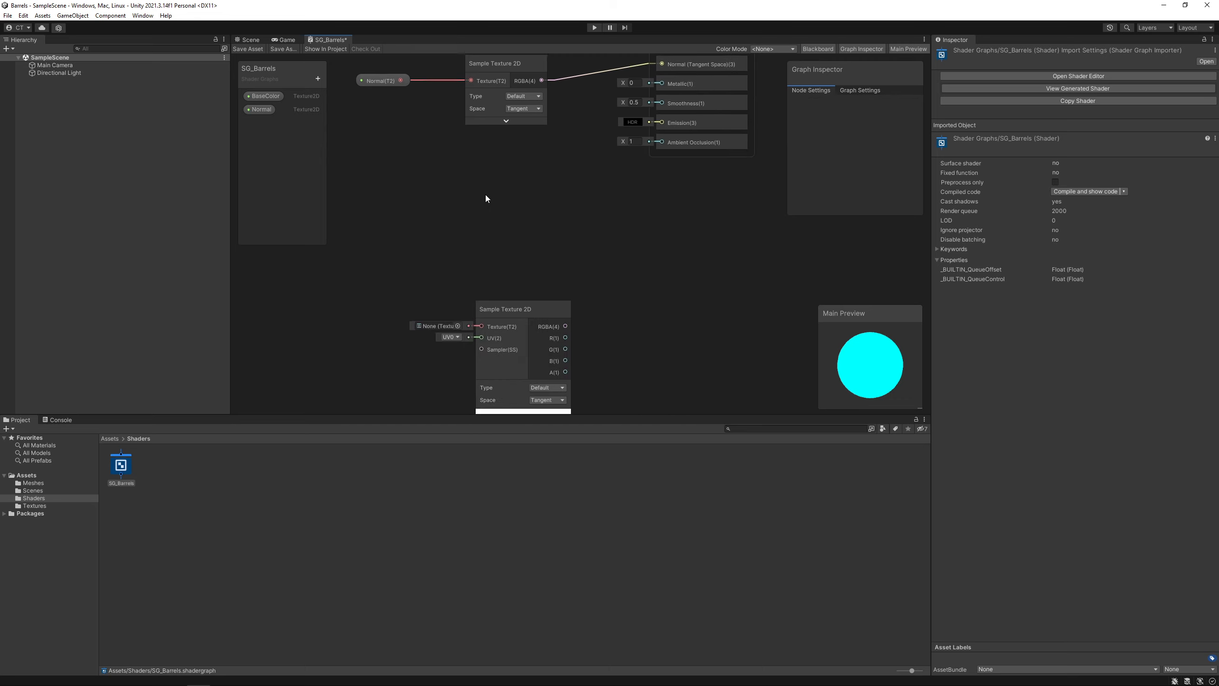
drag(538, 319, 527, 168)
middle_drag(537, 178, 687, 257)
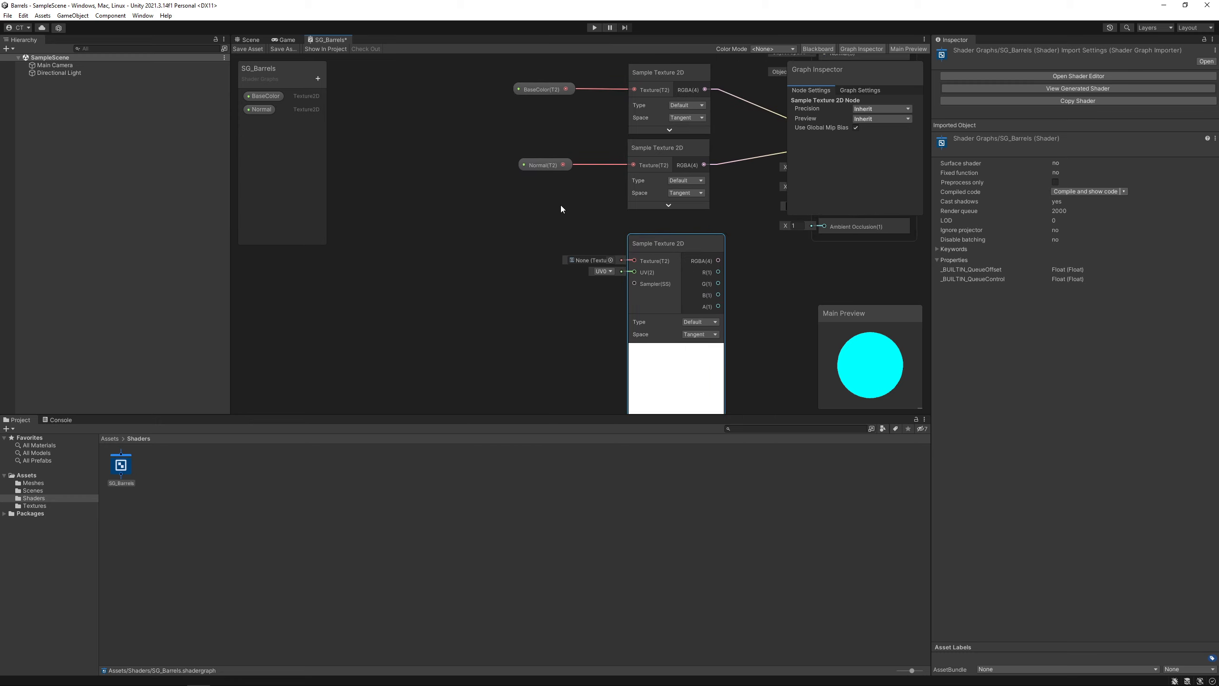
Add a Texture 2D Asset node from Input > Texture beside the third Sample Texture 2D node
right_click(491, 243)
click(509, 247)
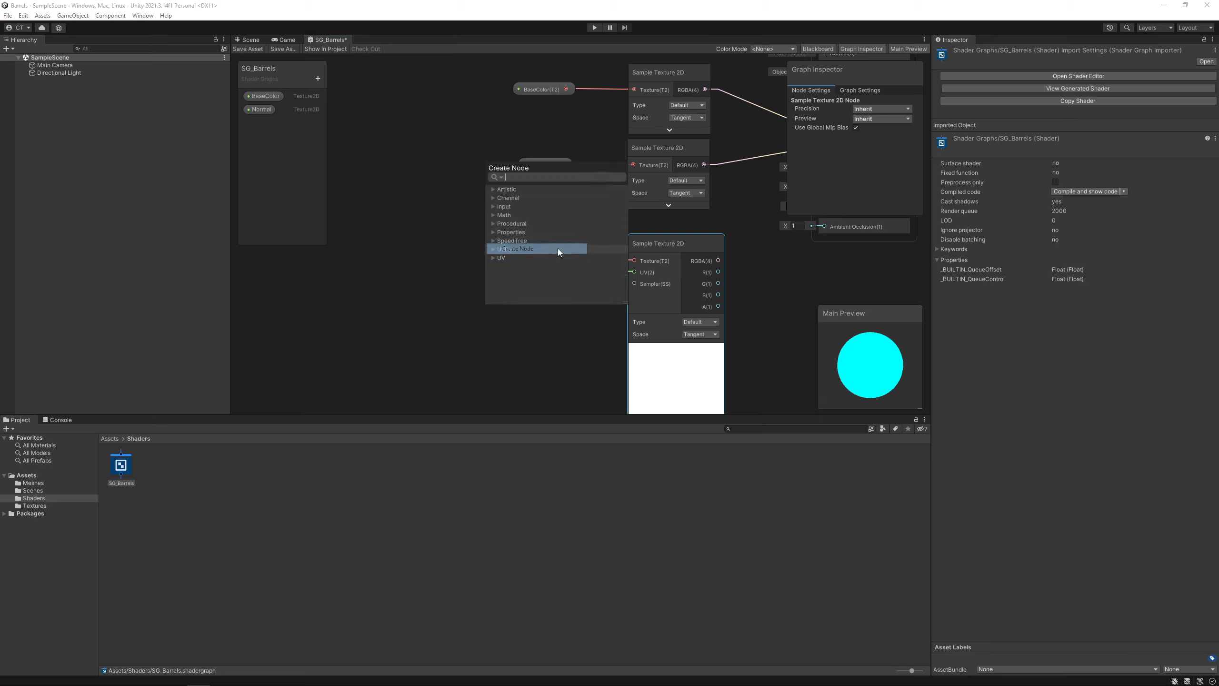
click(492, 205)
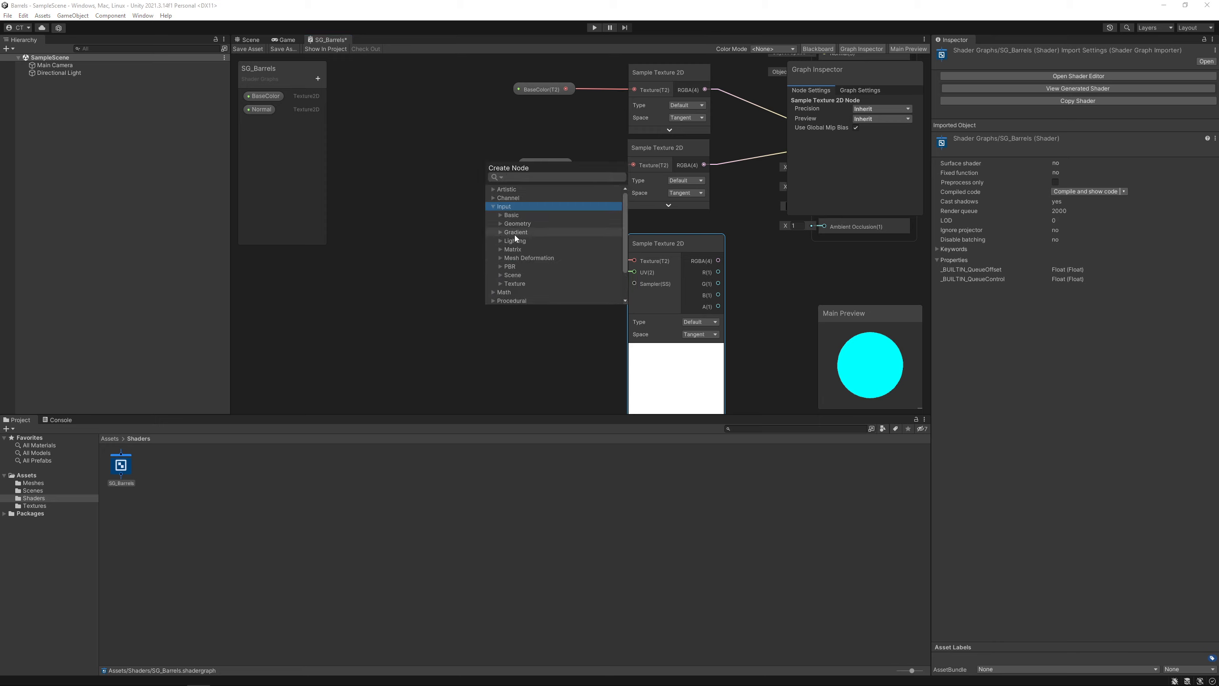
scroll(518, 242, down, 2)
click(501, 250)
scroll(536, 230, down, 3)
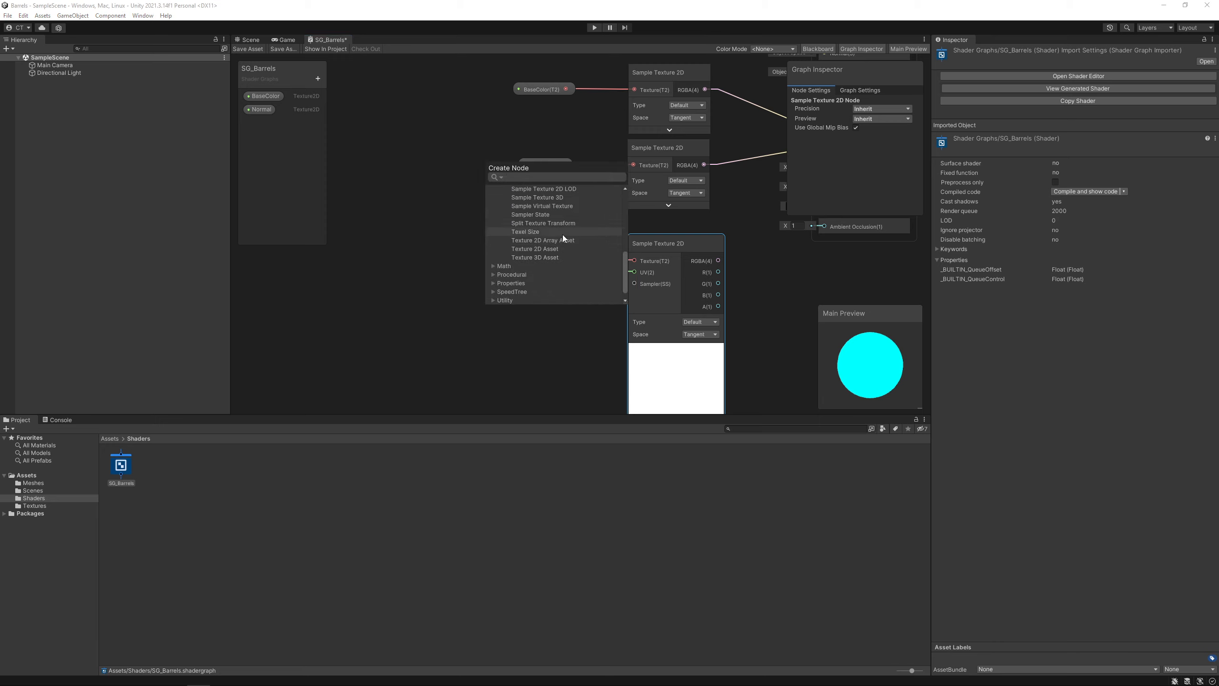
click(536, 248)
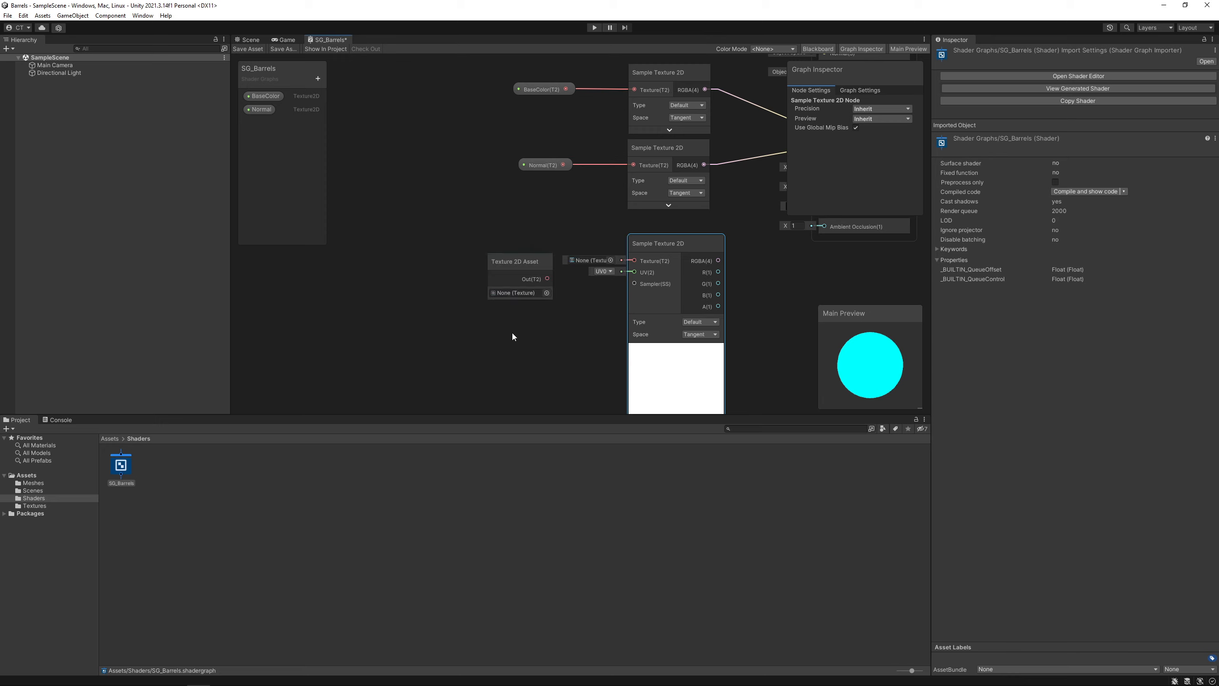
Assign the Barrel1ARM texture to the new Texture 2D Asset node and connect it to the third Sample Texture 2D node's Texture input
click(547, 293)
scroll(609, 360, up, 1)
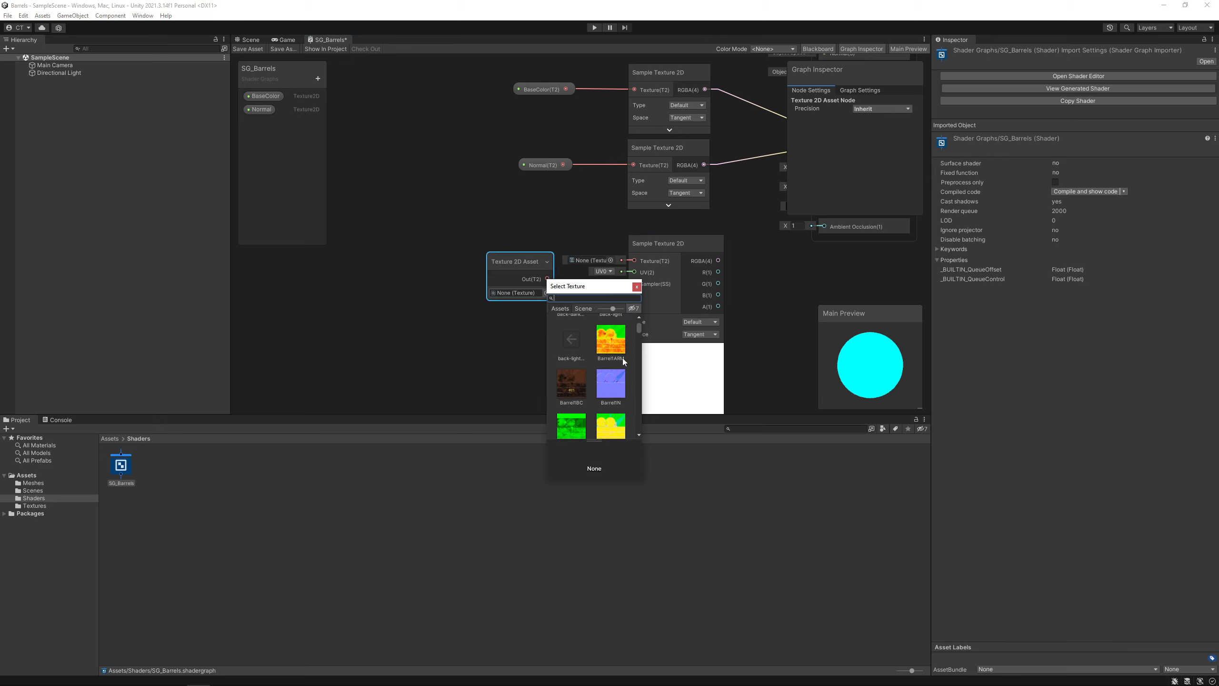
click(615, 347)
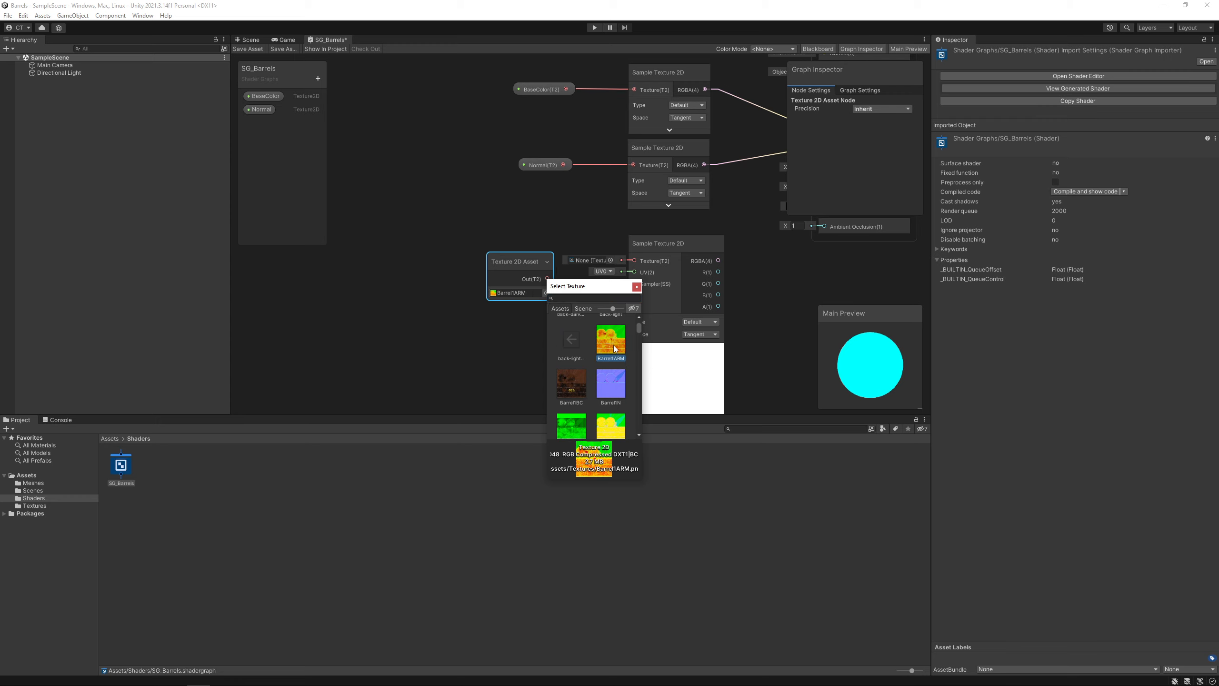
double_click(611, 341)
drag(547, 279, 635, 261)
drag(529, 261, 524, 235)
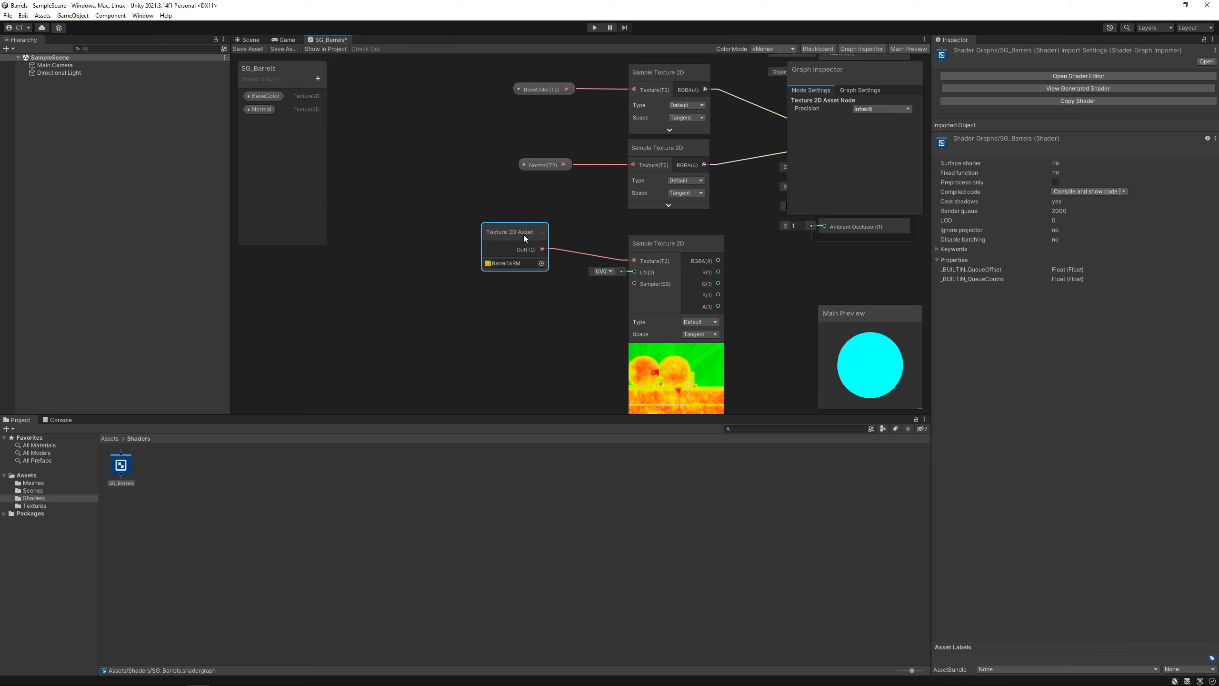
Convert the Barrel1ARM Texture 2D Asset node to a property
right_click(523, 235)
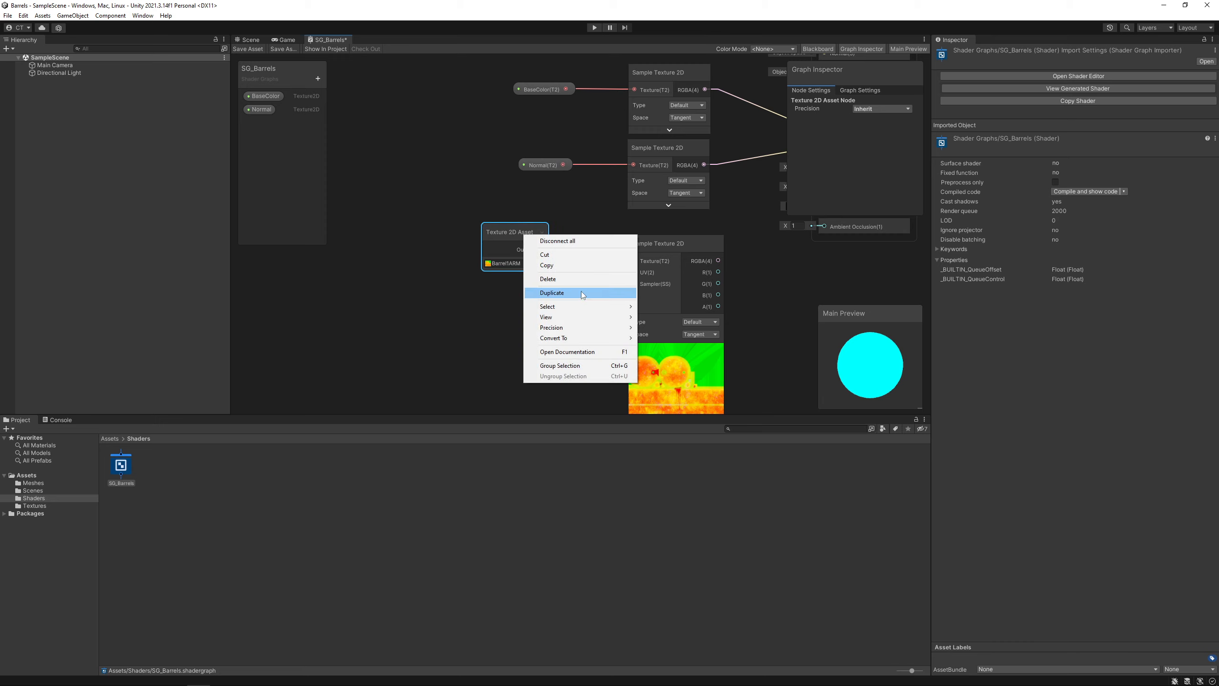
click(507, 240)
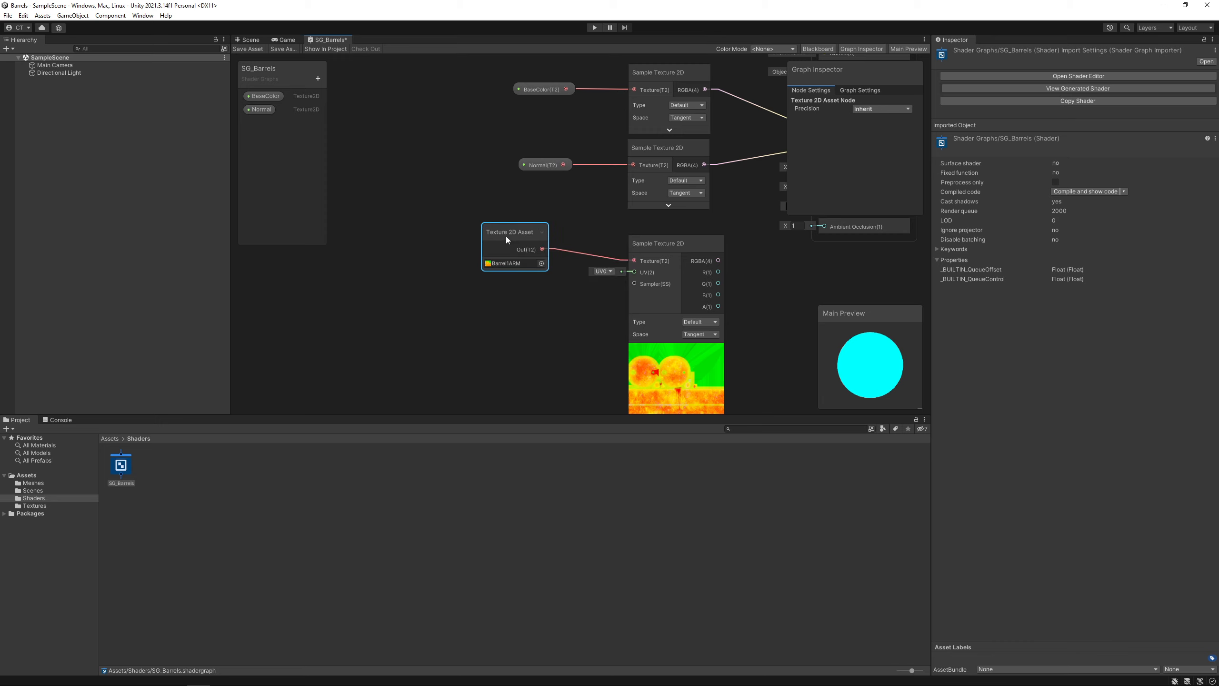
right_click(507, 233)
mouse_move(537, 329)
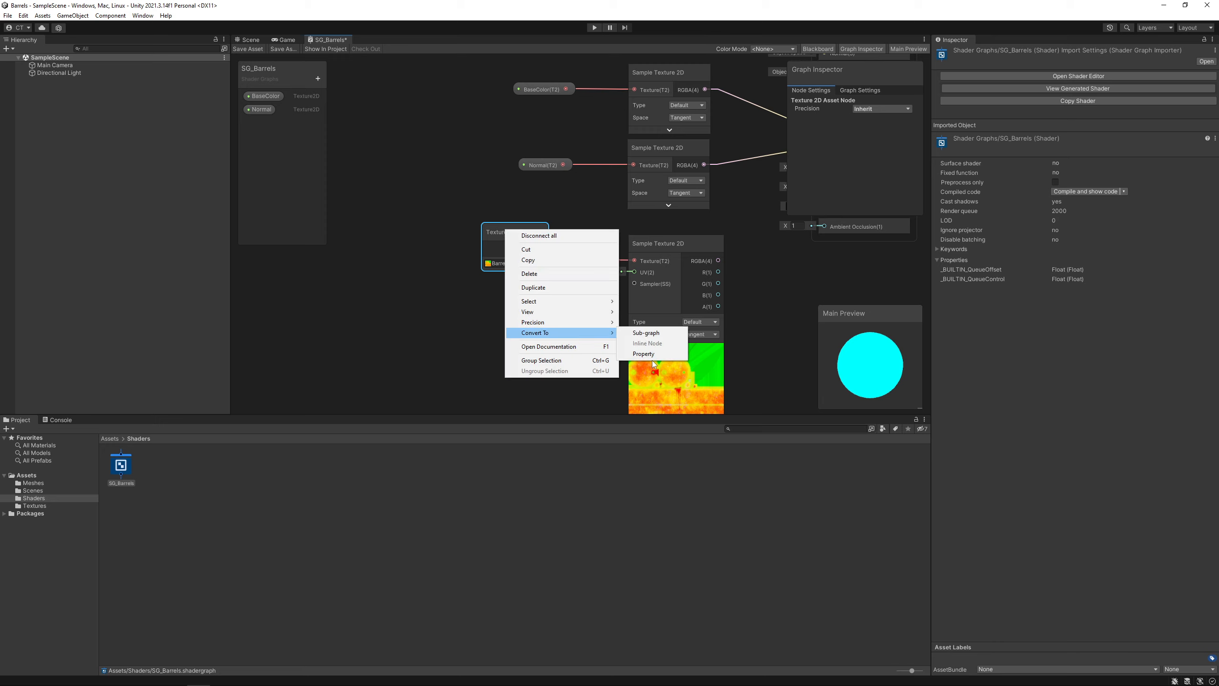
click(648, 354)
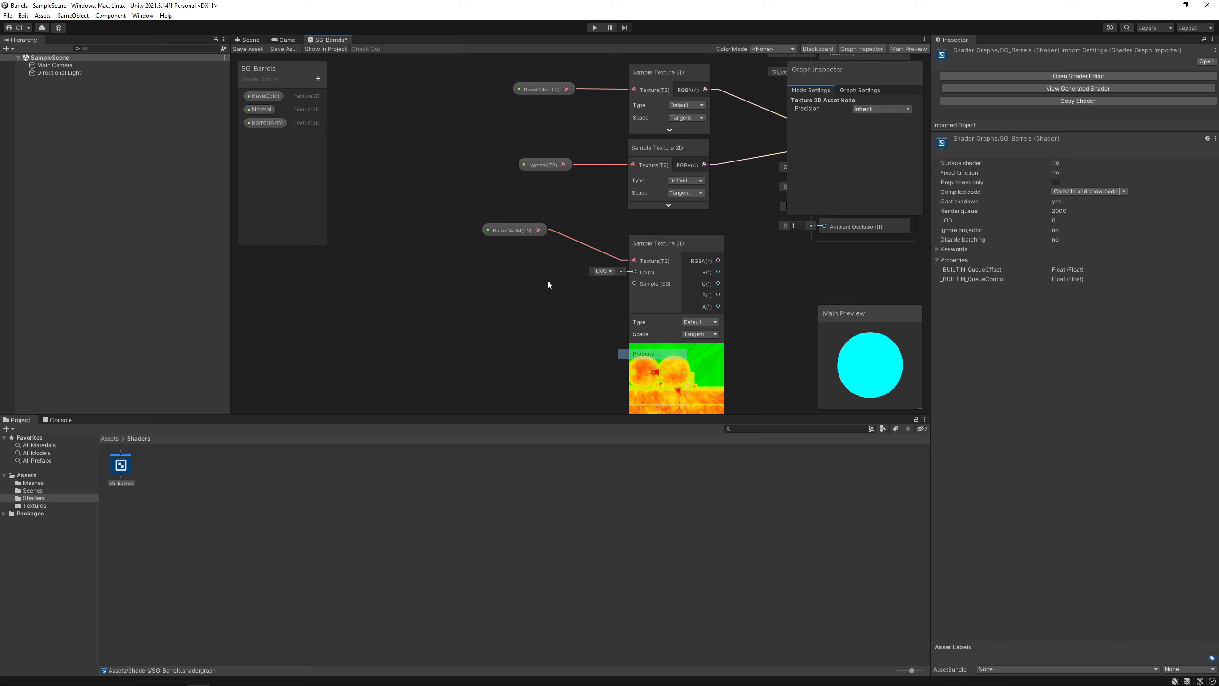
Rename the Barrel1ARM property as ARM and align its node with the third Sample Texture 2D node's Texture input
click(508, 230)
text(ARM)
key(Return)
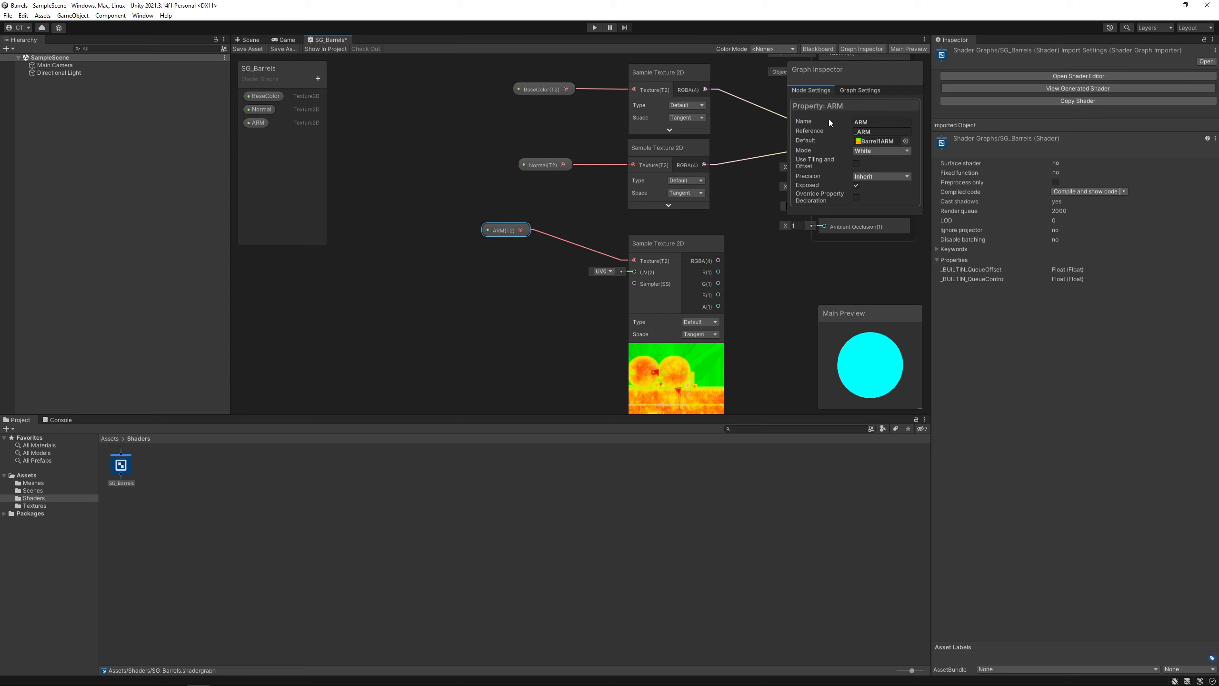
drag(492, 235, 523, 266)
Connect the ARM sampler's R output to the Fragment's Ambient Occlusion input
middle_drag(563, 307, 386, 313)
middle_drag(547, 271, 521, 254)
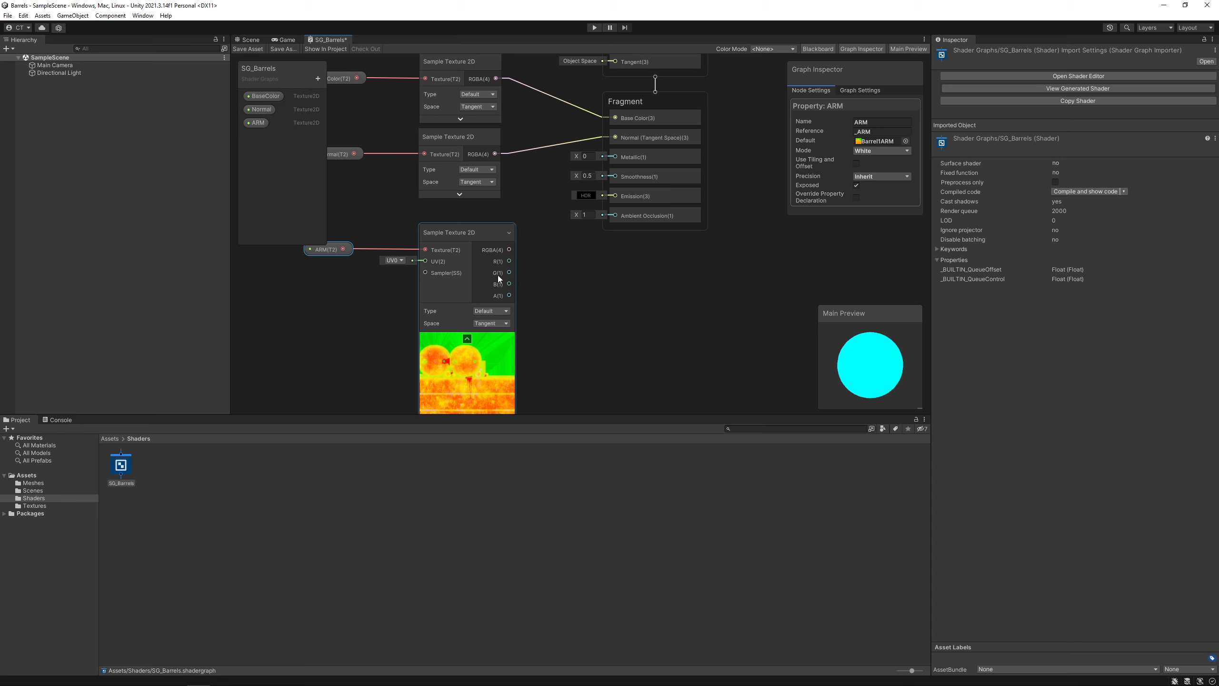
scroll(492, 282, up, 4)
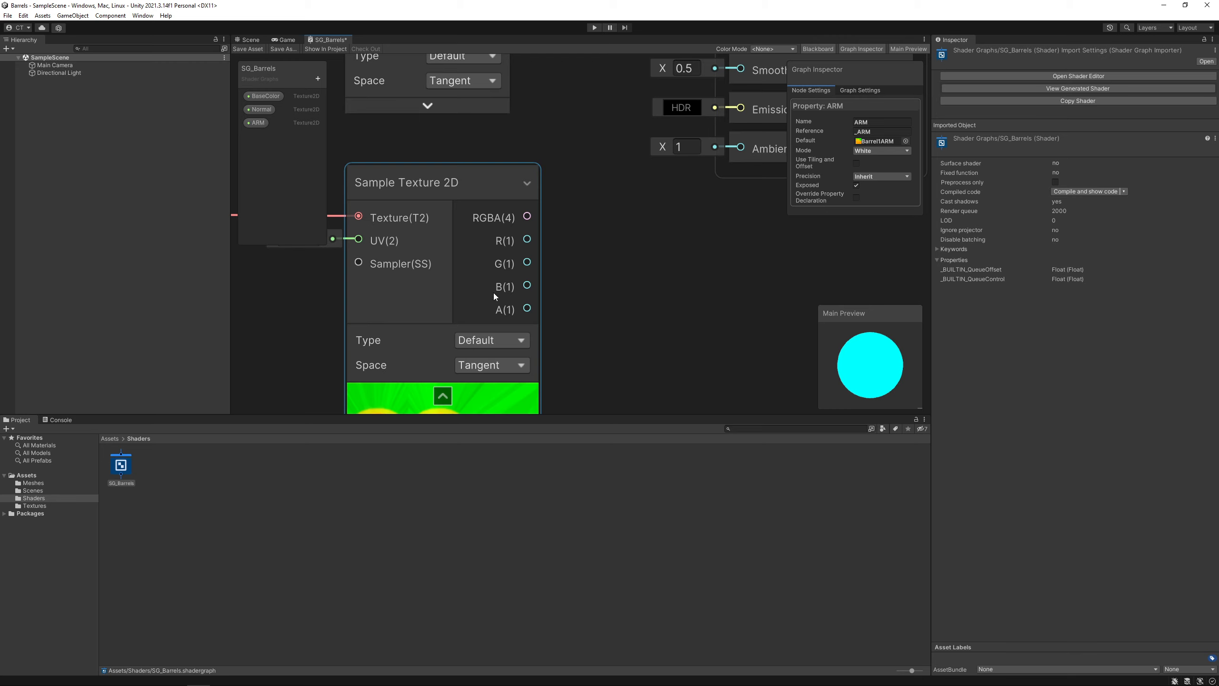
scroll(614, 253, down, 3)
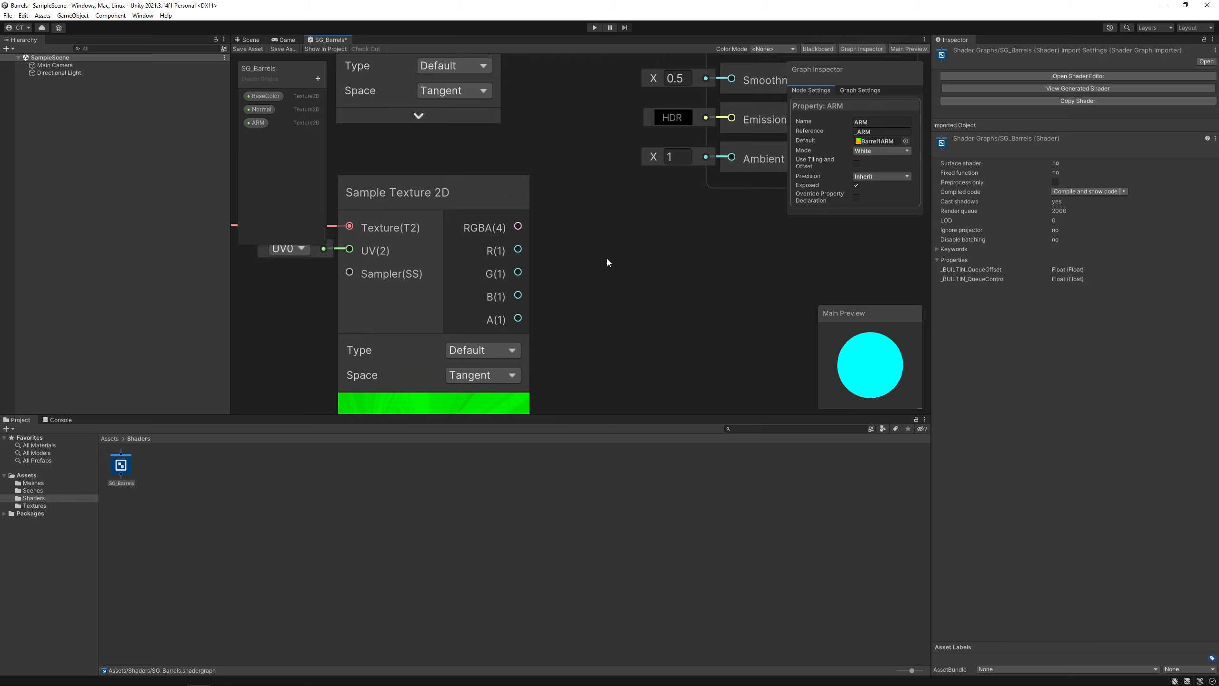
middle_drag(564, 263, 598, 287)
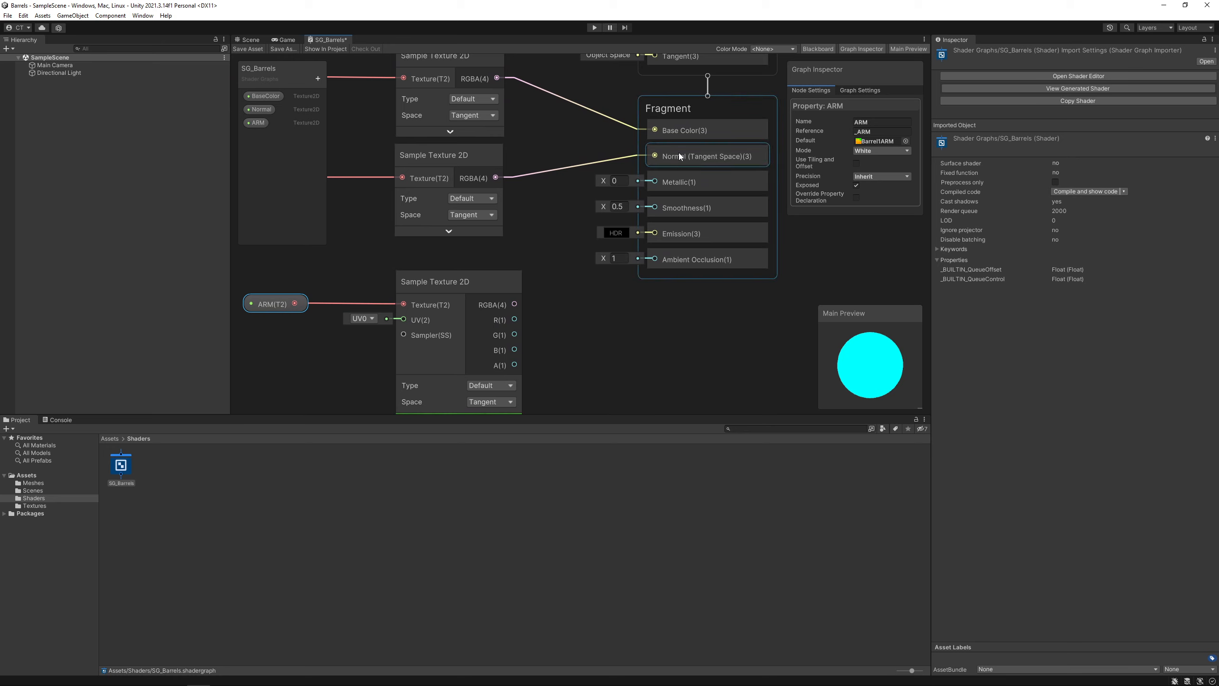
drag(678, 153, 685, 217)
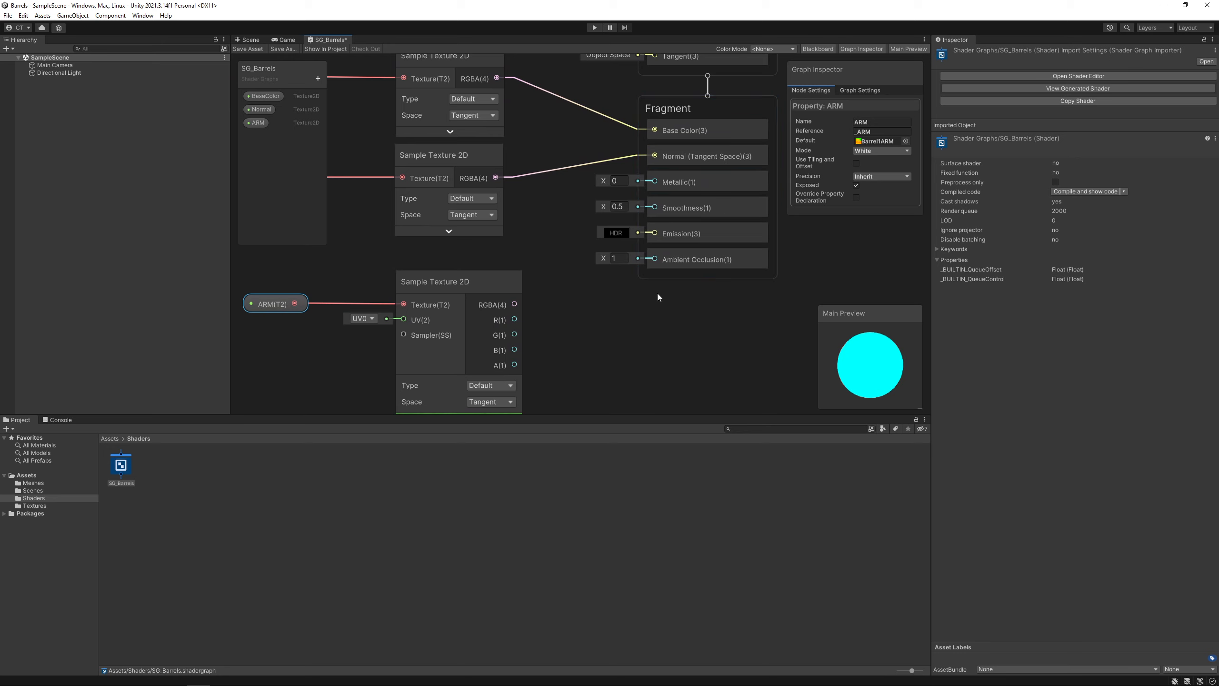
mouse_move(623, 283)
middle_down()
mouse_move(677, 276)
mouse_move(631, 274)
middle_up()
middle_drag(516, 295, 485, 290)
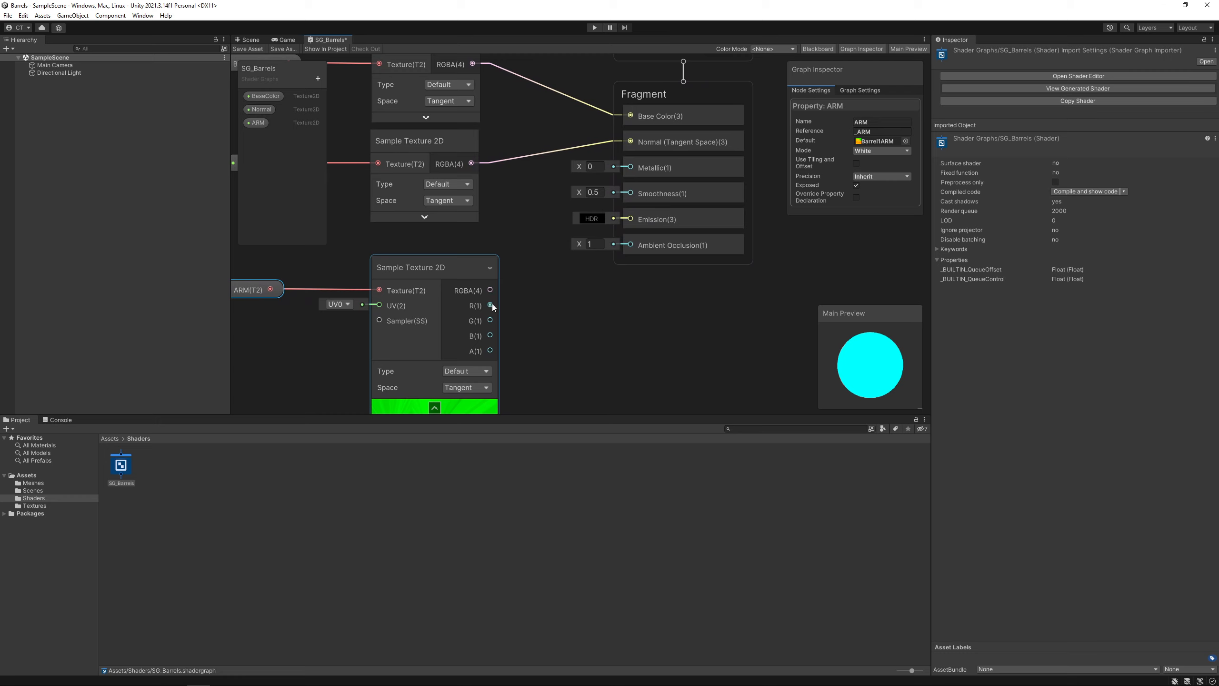
drag(490, 304, 567, 321)
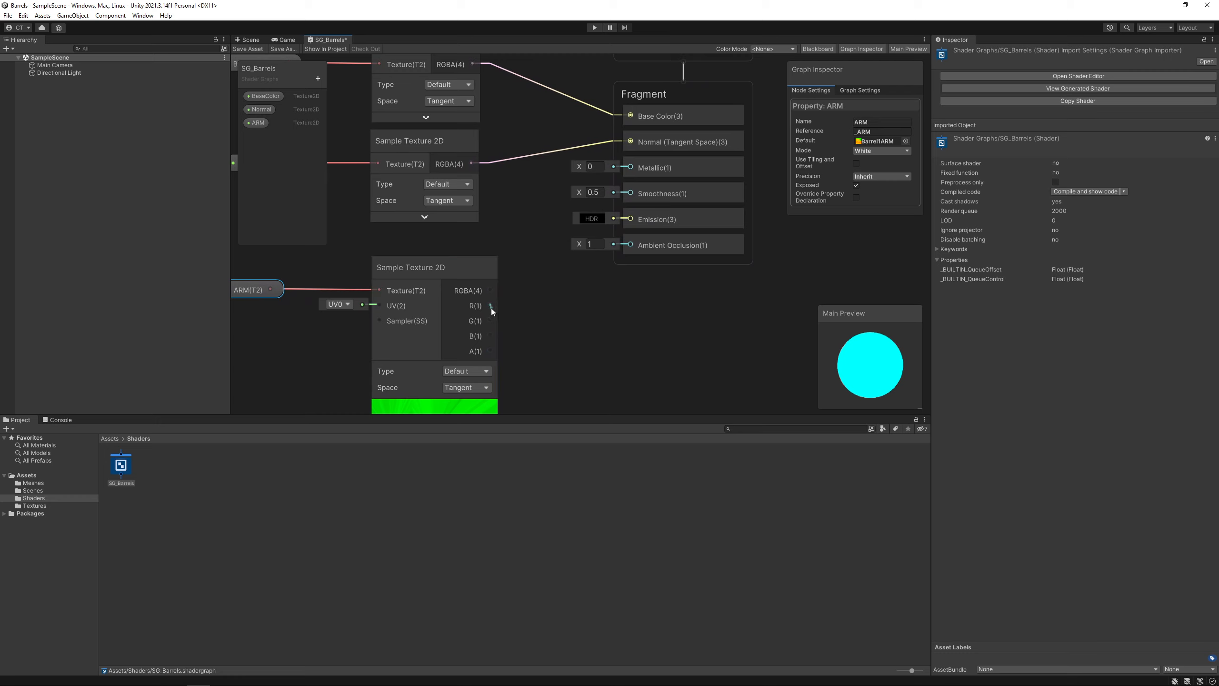
drag(466, 307, 630, 249)
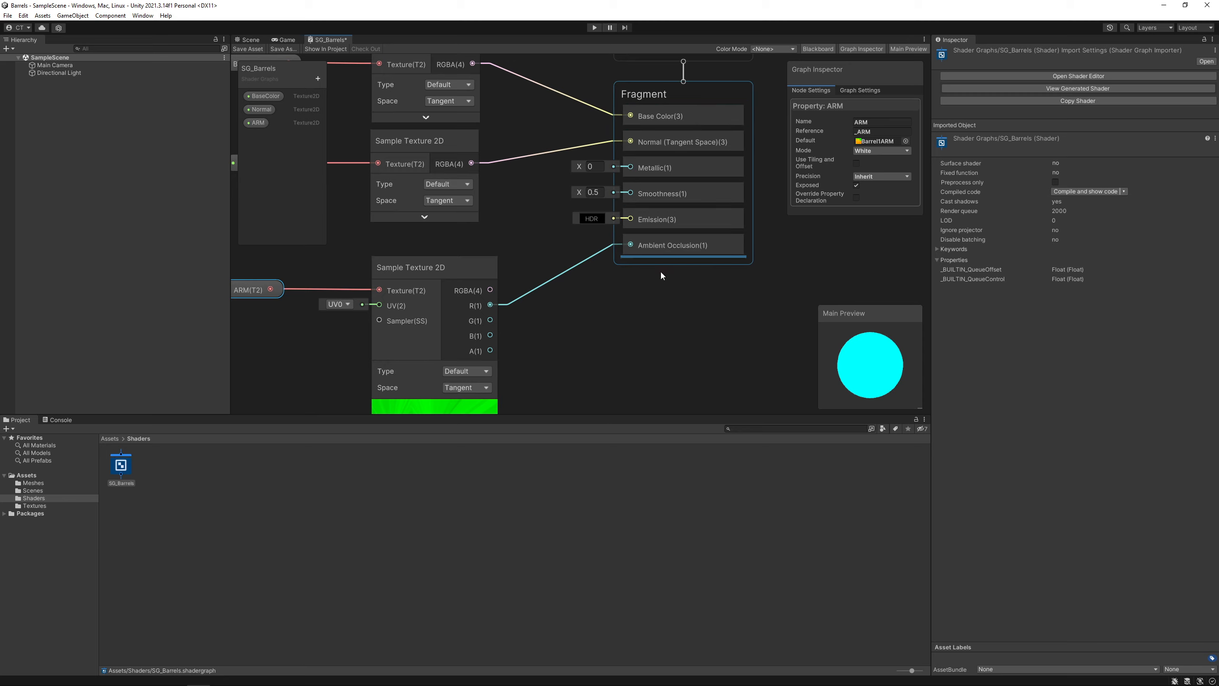
Connect the ARM sampler's B output to the Fragment's Metallic input
middle_drag(532, 306, 592, 283)
middle_drag(511, 368, 467, 387)
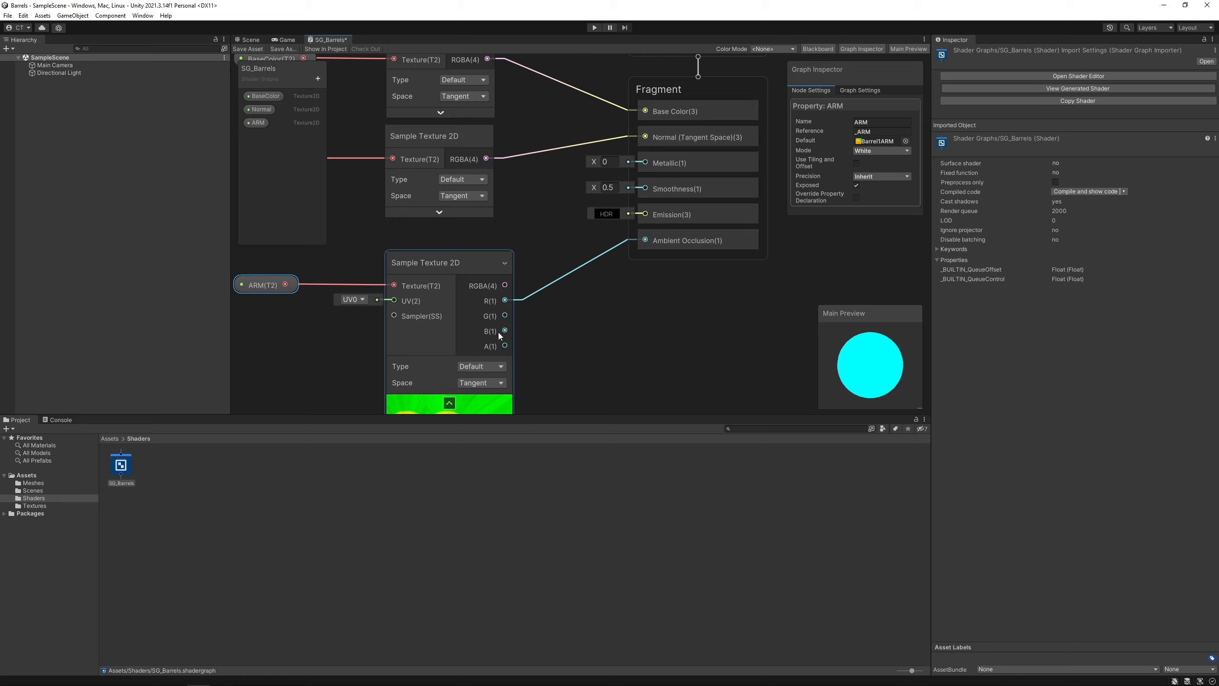
middle_drag(498, 332, 454, 340)
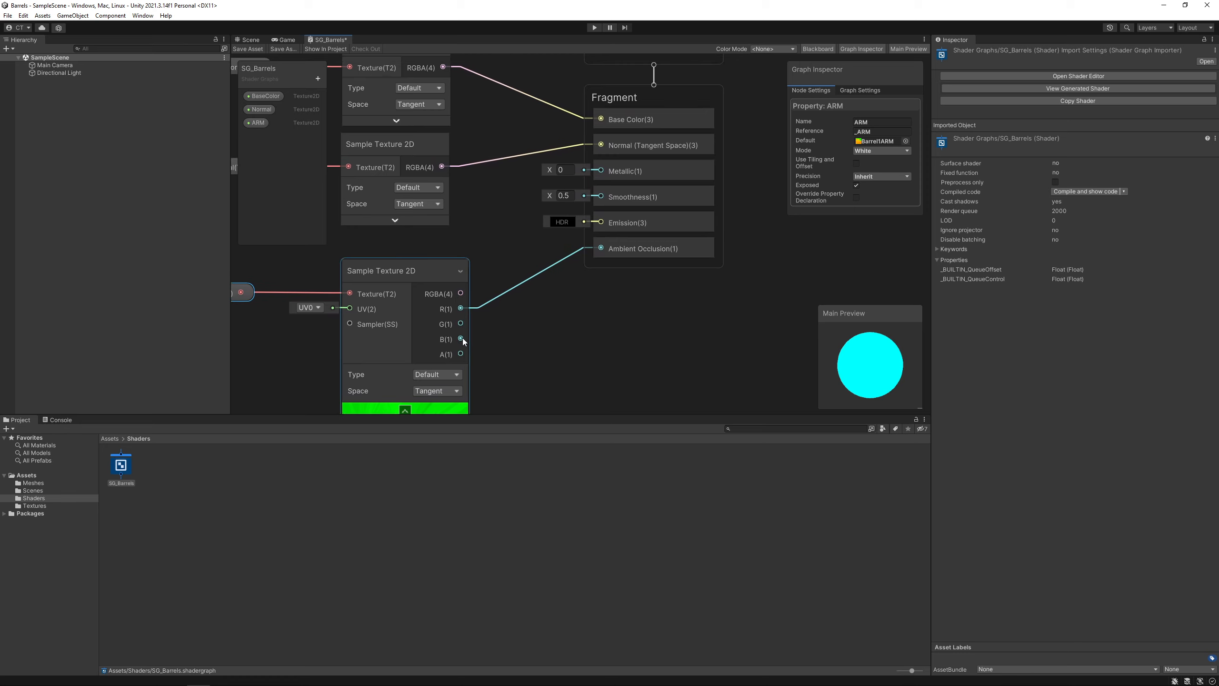
drag(554, 358, 446, 337)
drag(586, 341, 601, 168)
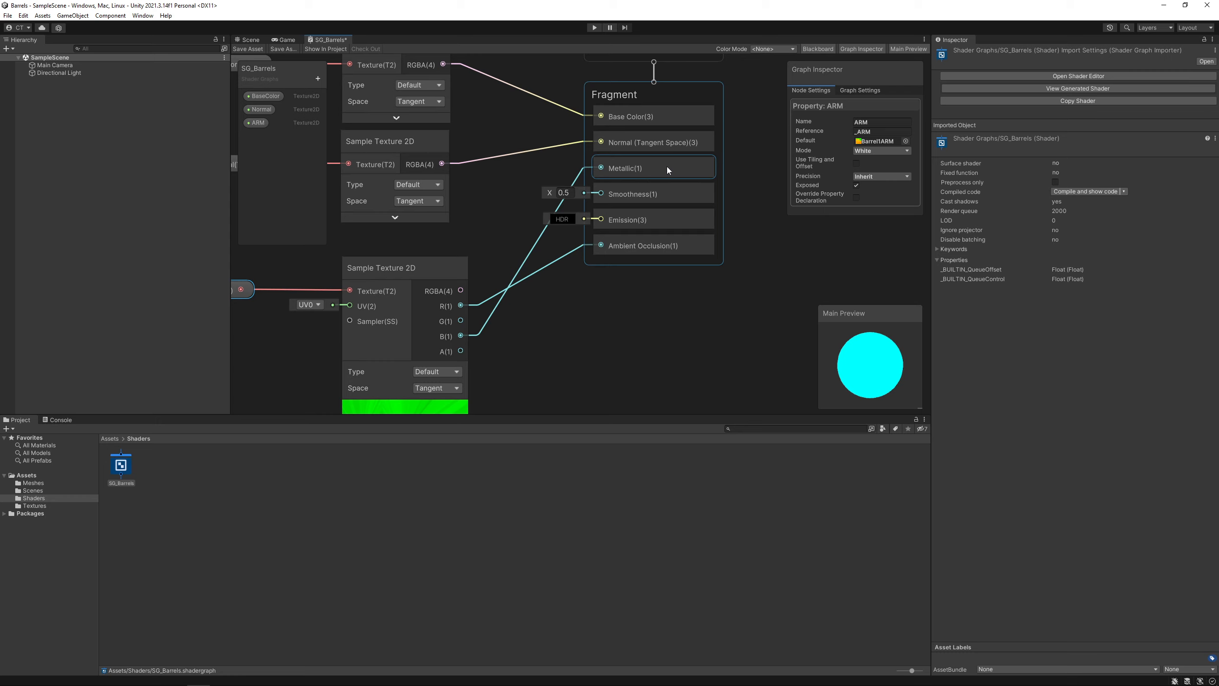
Reorder the Fragment blocks so Ambient Occlusion, Smoothness and Metallic follow Emission in that order
drag(666, 166, 670, 249)
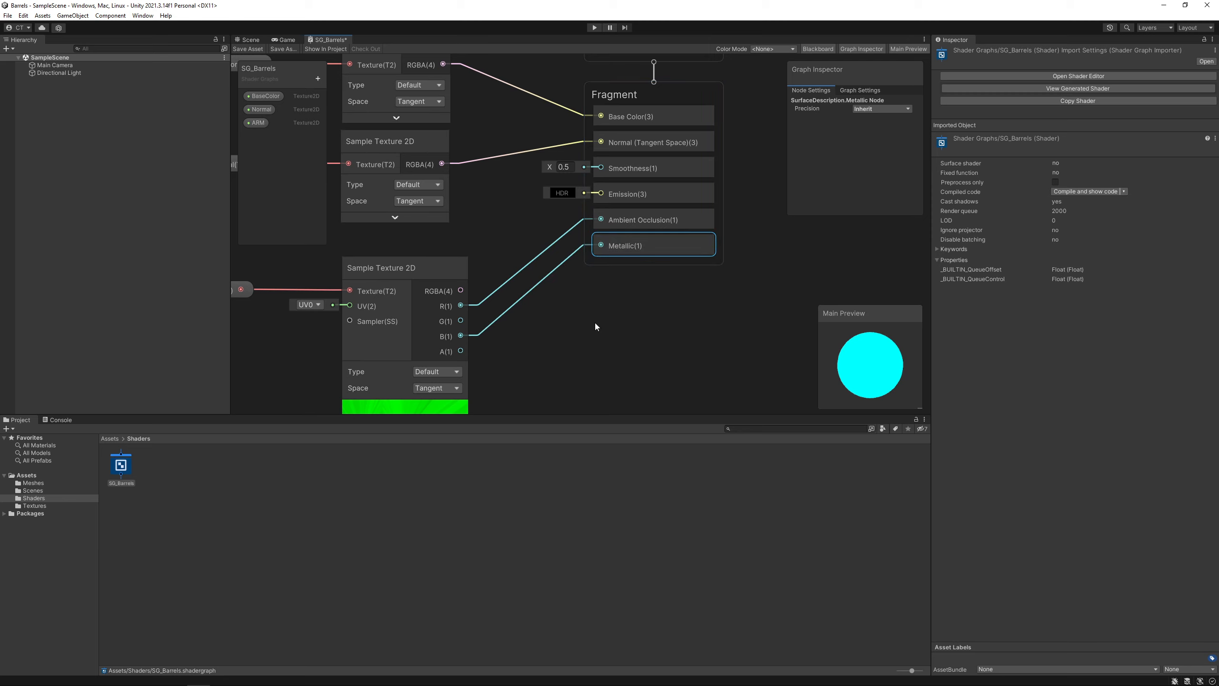
middle_drag(594, 322, 667, 330)
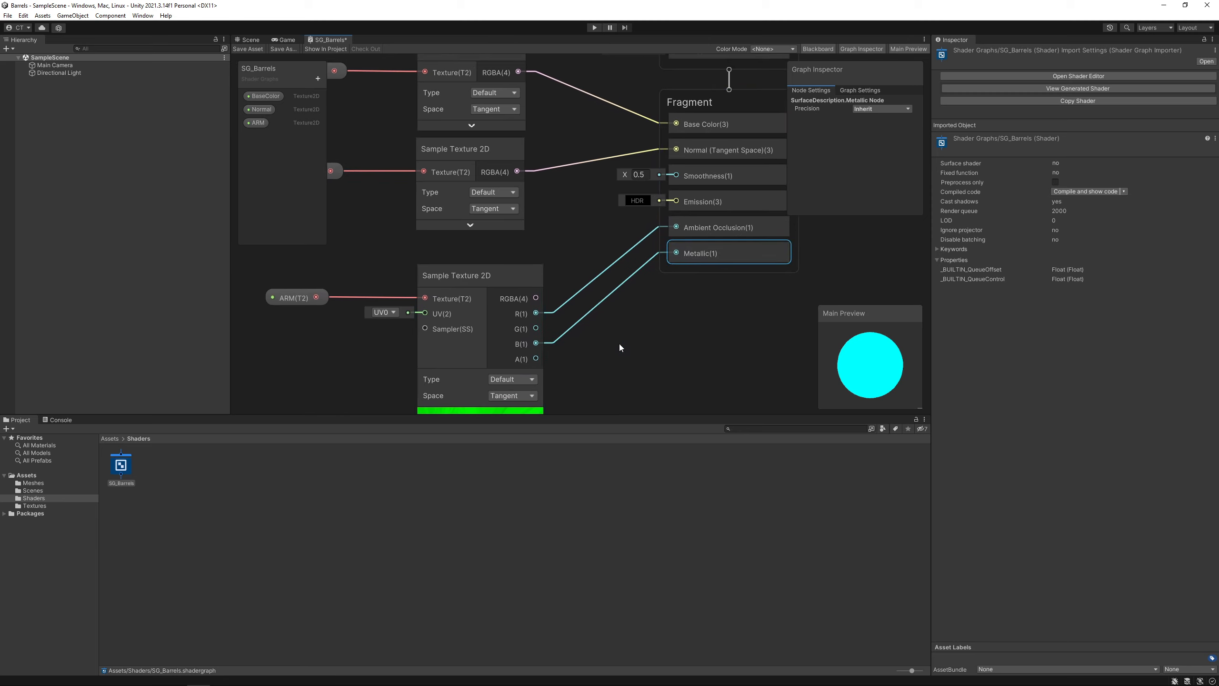
drag(741, 175, 738, 207)
middle_drag(657, 337, 605, 297)
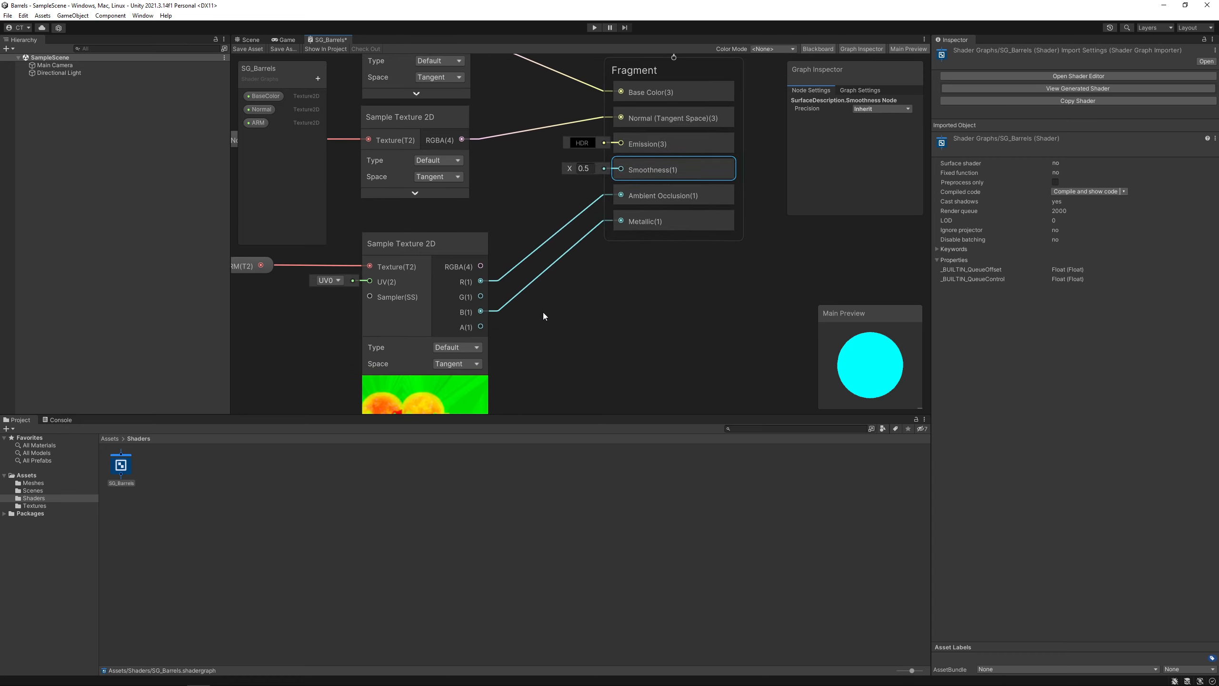
drag(685, 179, 690, 207)
middle_drag(568, 321, 684, 301)
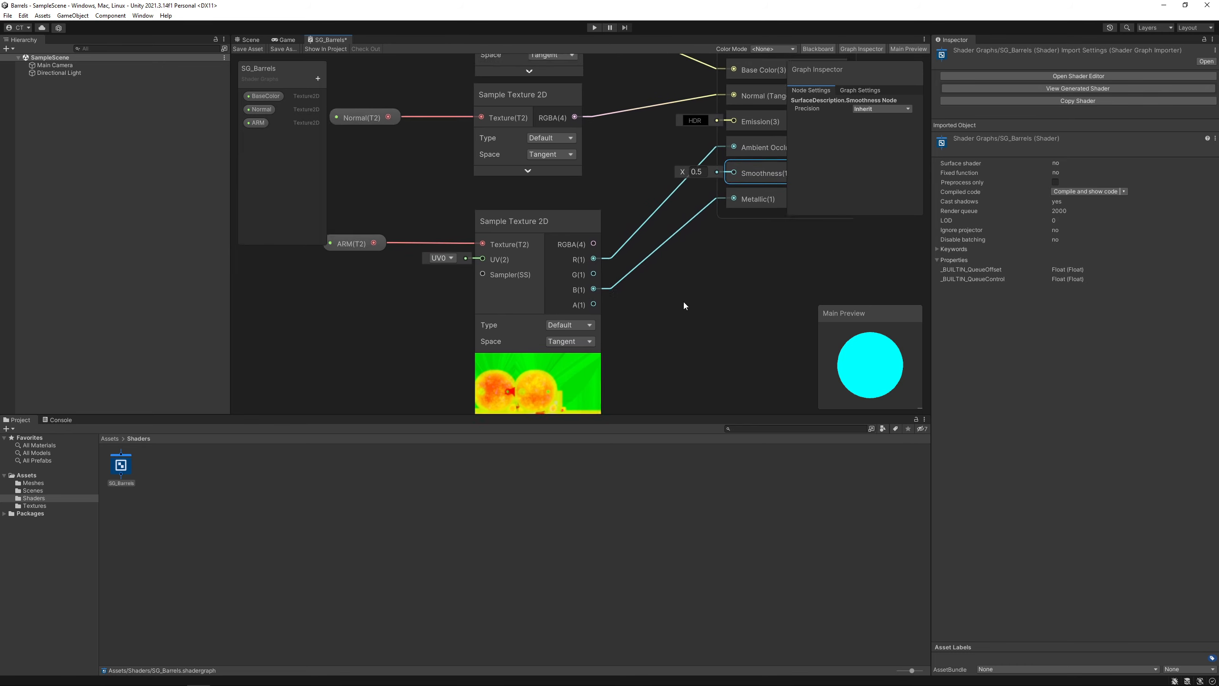
Add a One Minus node fed by the ARM sampler's G output and place it between the sampler and the Fragment blocks
scroll(682, 303, down, 2)
drag(506, 250, 567, 306)
drag(597, 242, 497, 219)
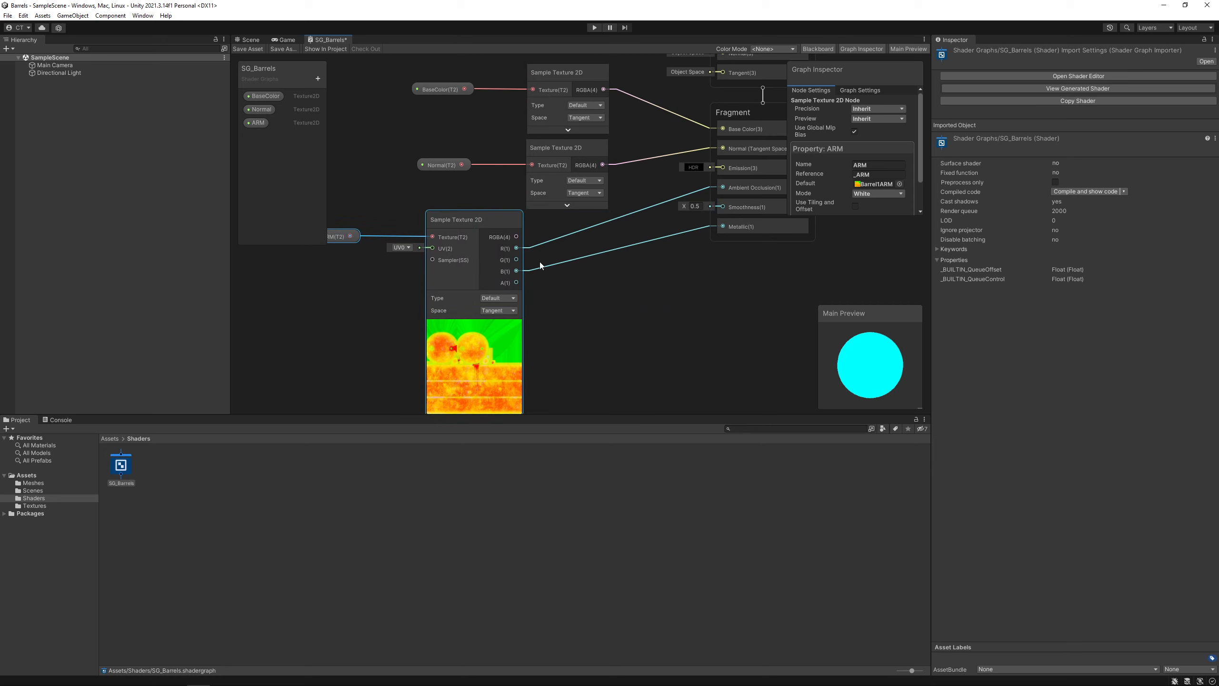
drag(516, 261, 624, 281)
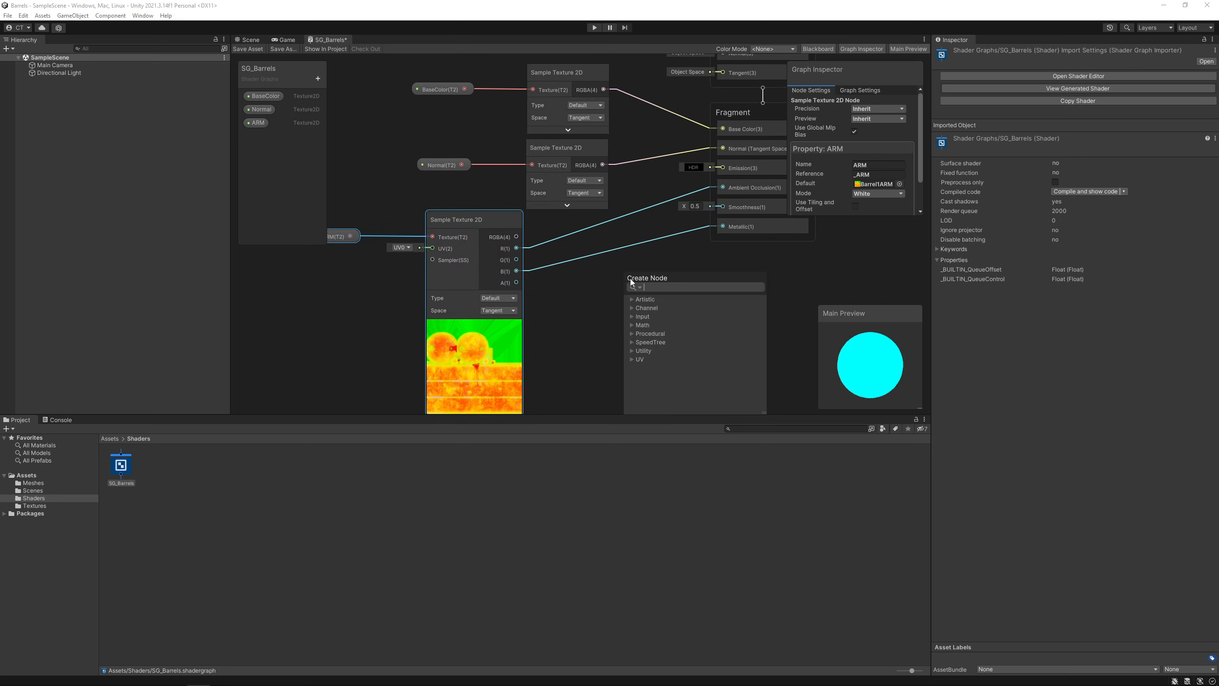
text(one)
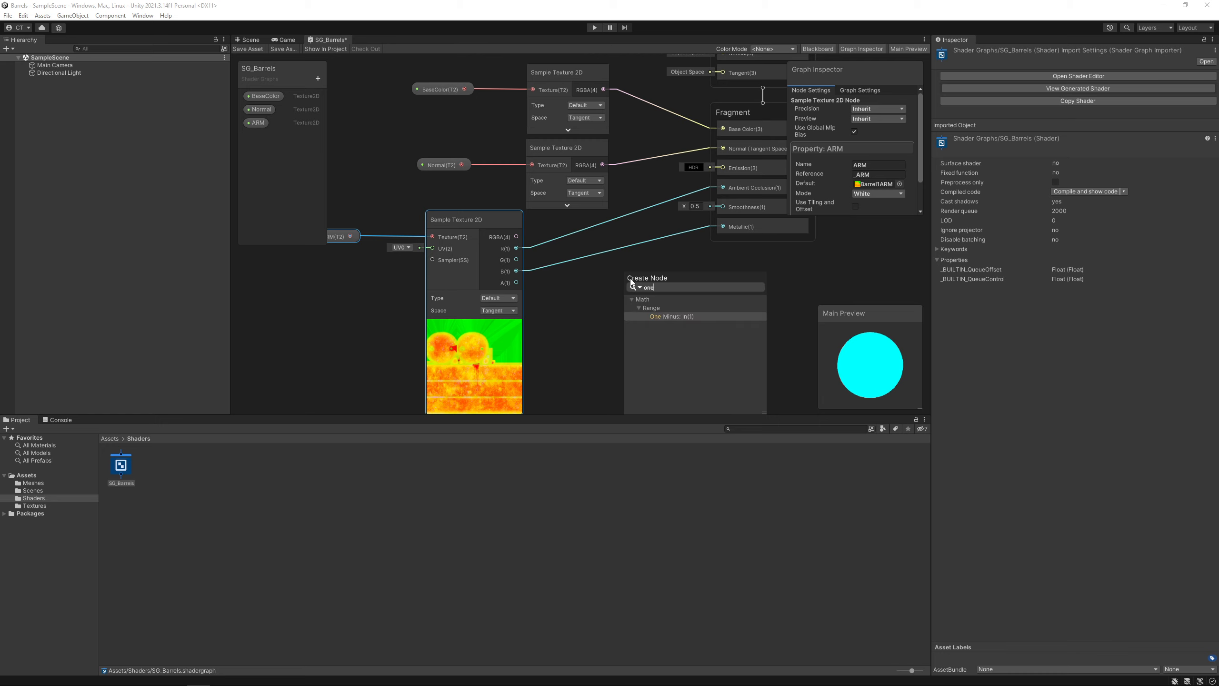
click(668, 318)
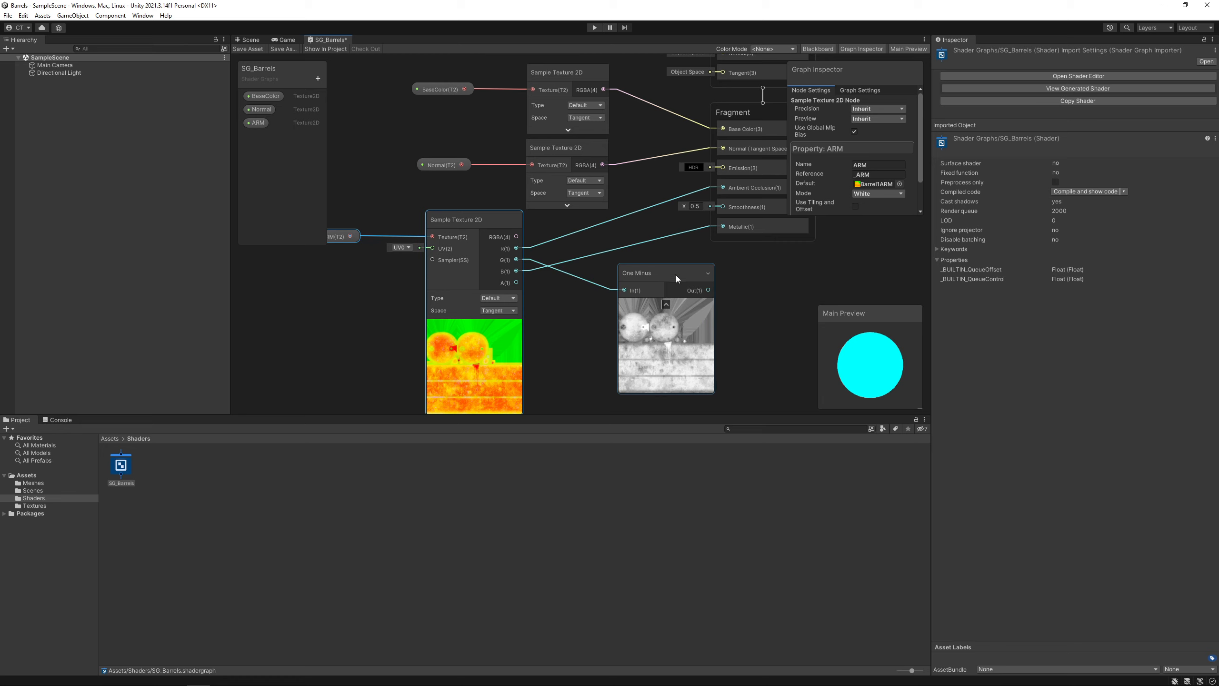
drag(677, 279, 641, 266)
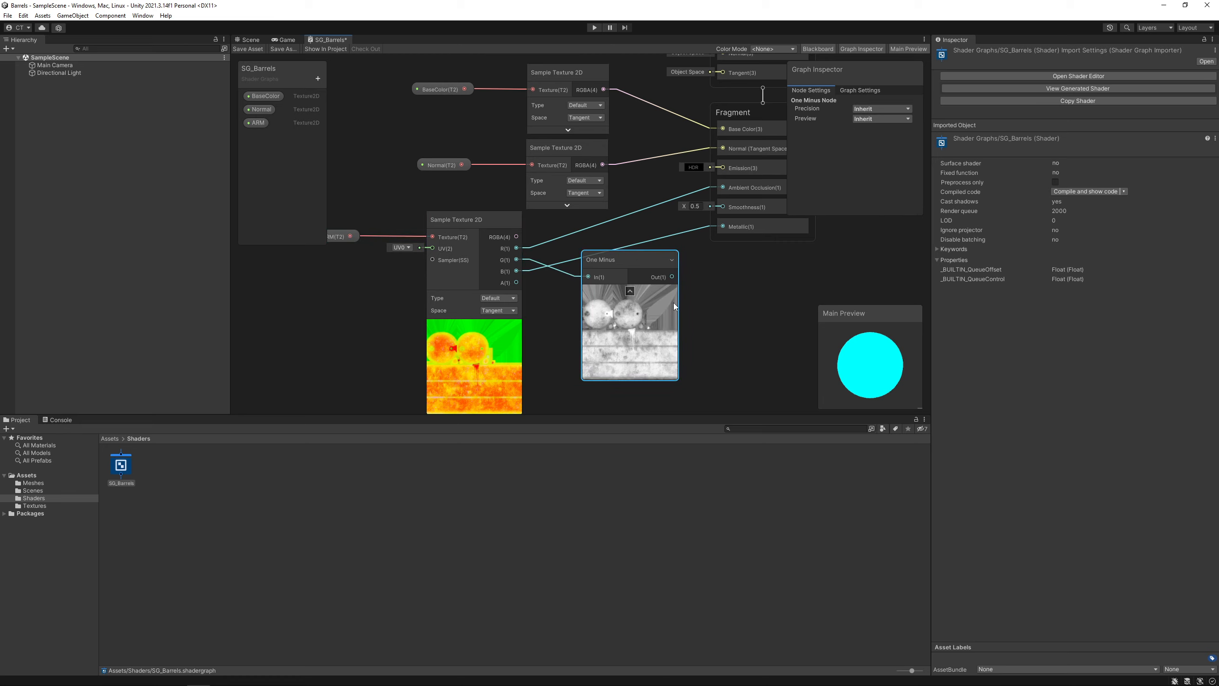
Switch to Epic Pen, ignoring its update notice, and enlarge the shader graph area downward for annotations
middle_drag(673, 303, 724, 290)
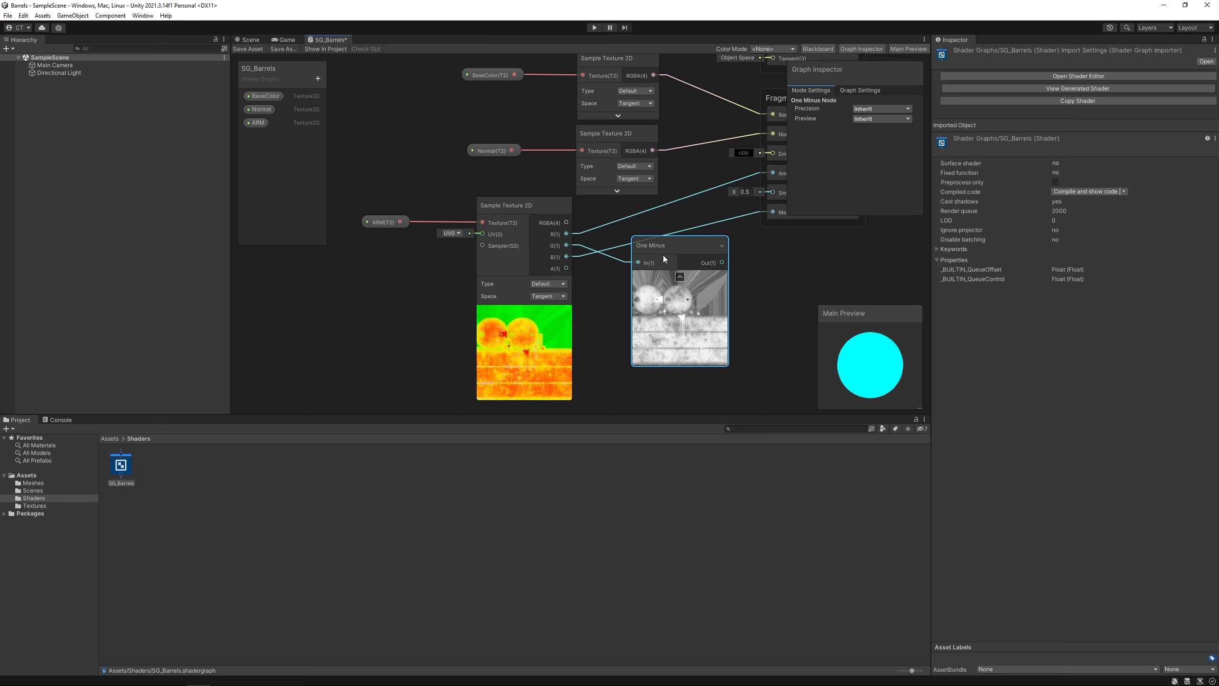
middle_drag(671, 346, 653, 168)
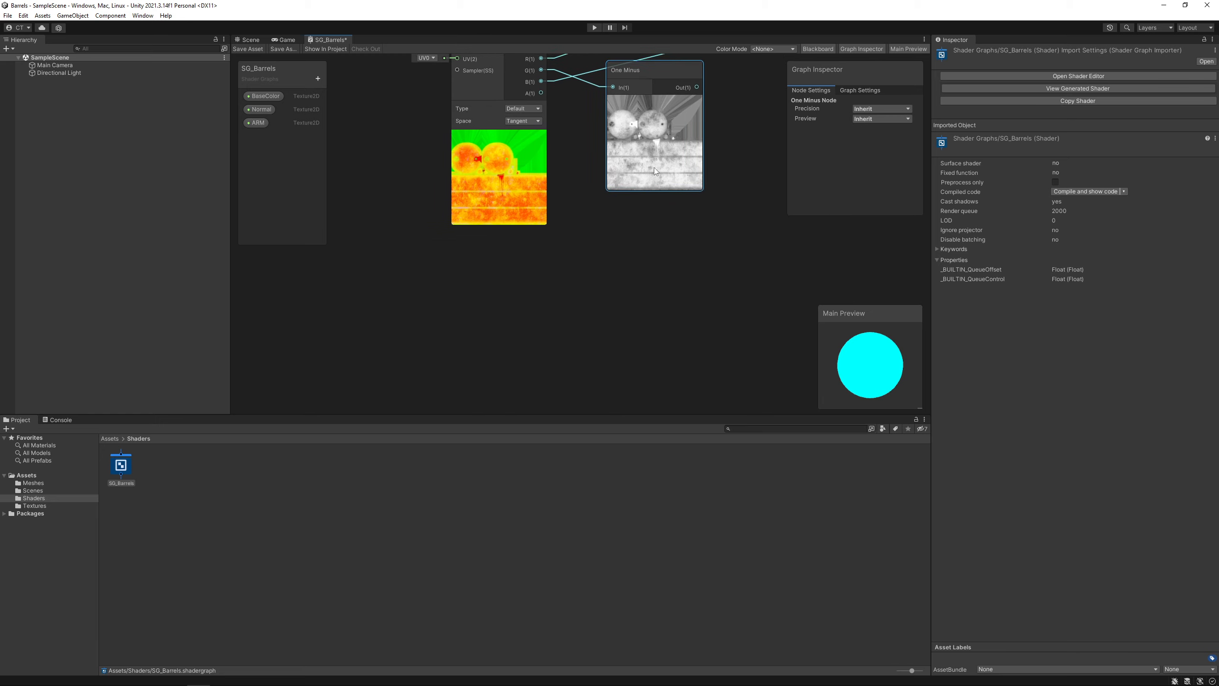
key(super)
text(epic)
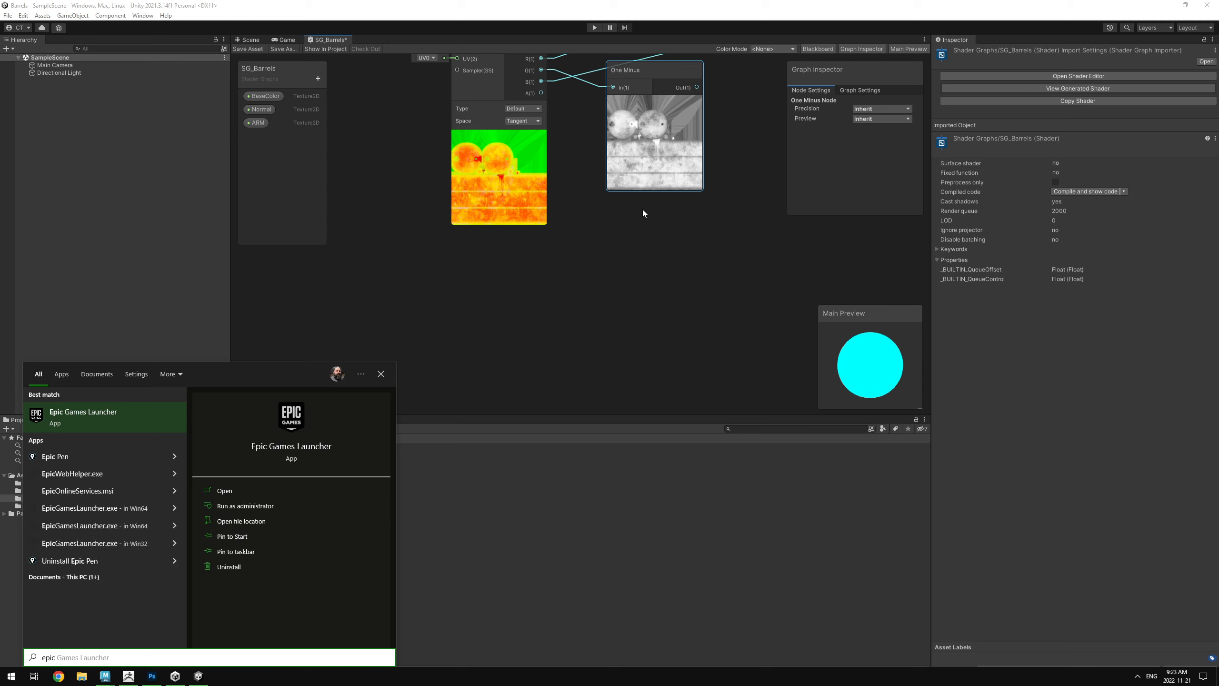
key(Down)
key(Return)
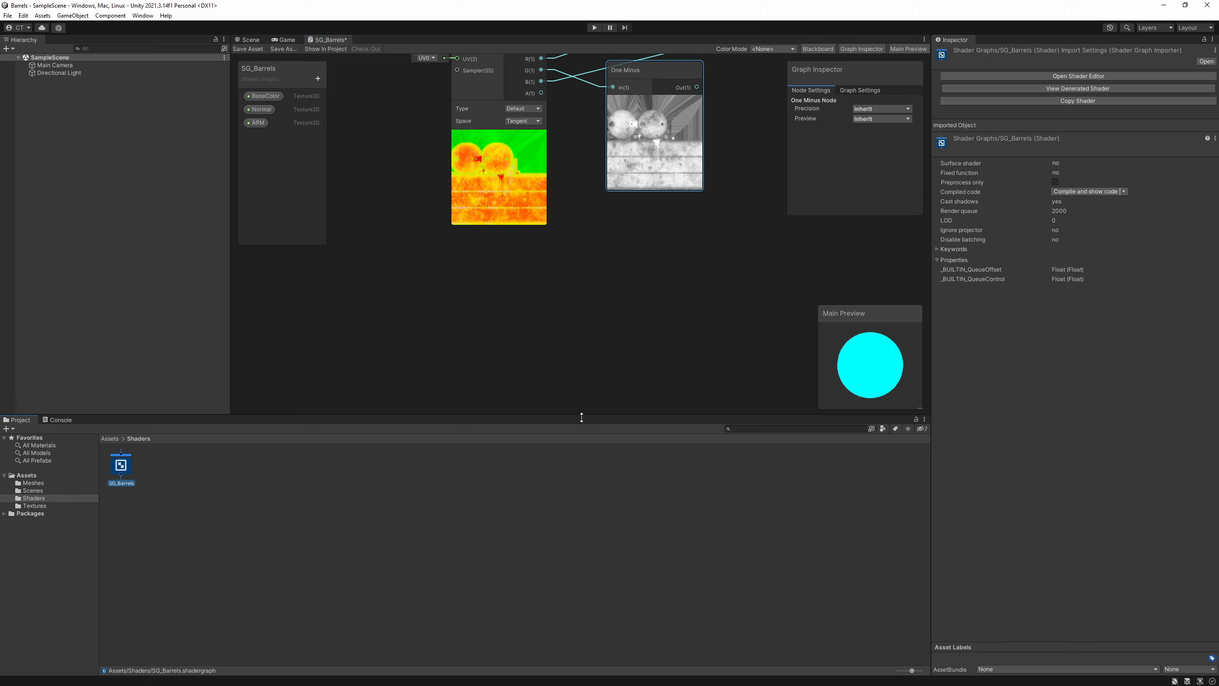
drag(582, 417, 578, 535)
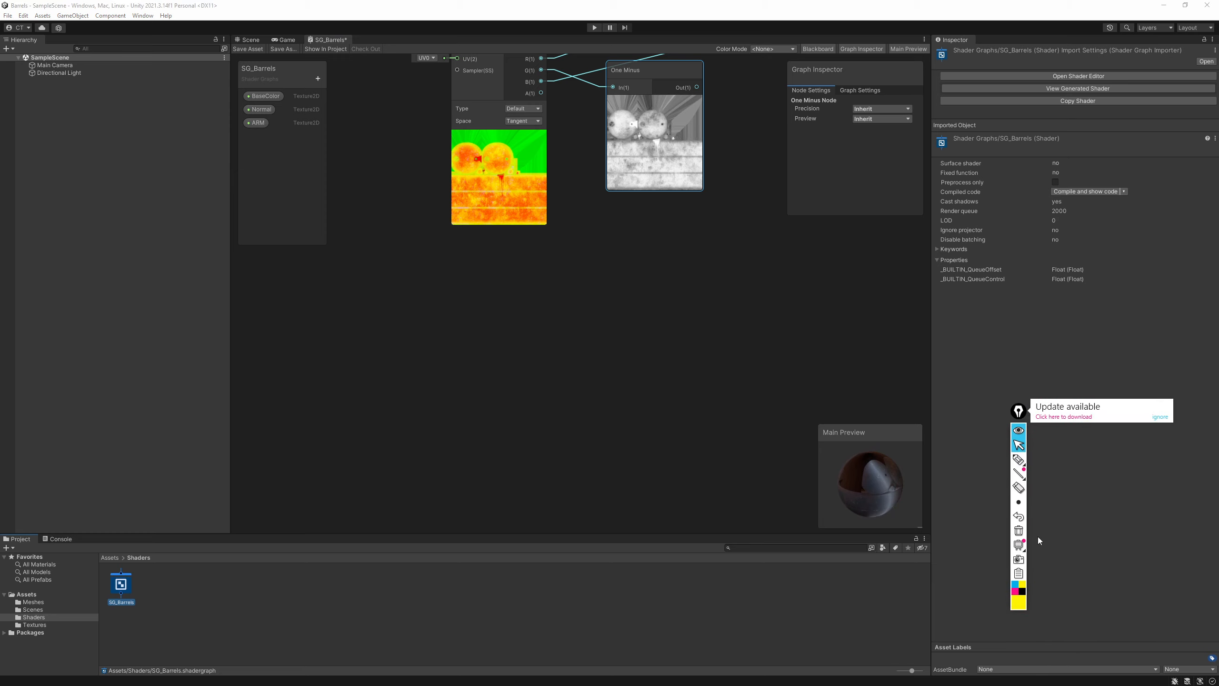
click(1161, 417)
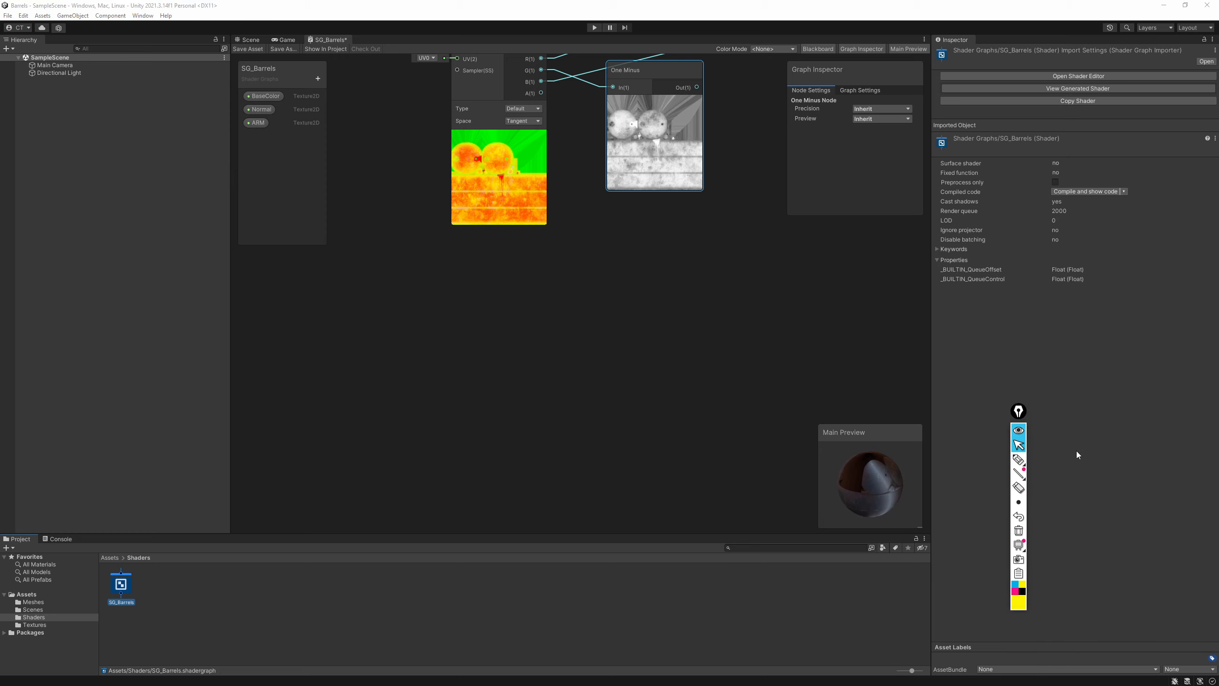
Handwrite the values 0, .25, .5, .75 and 1 in a row beneath the graph nodes with the pen
click(1018, 460)
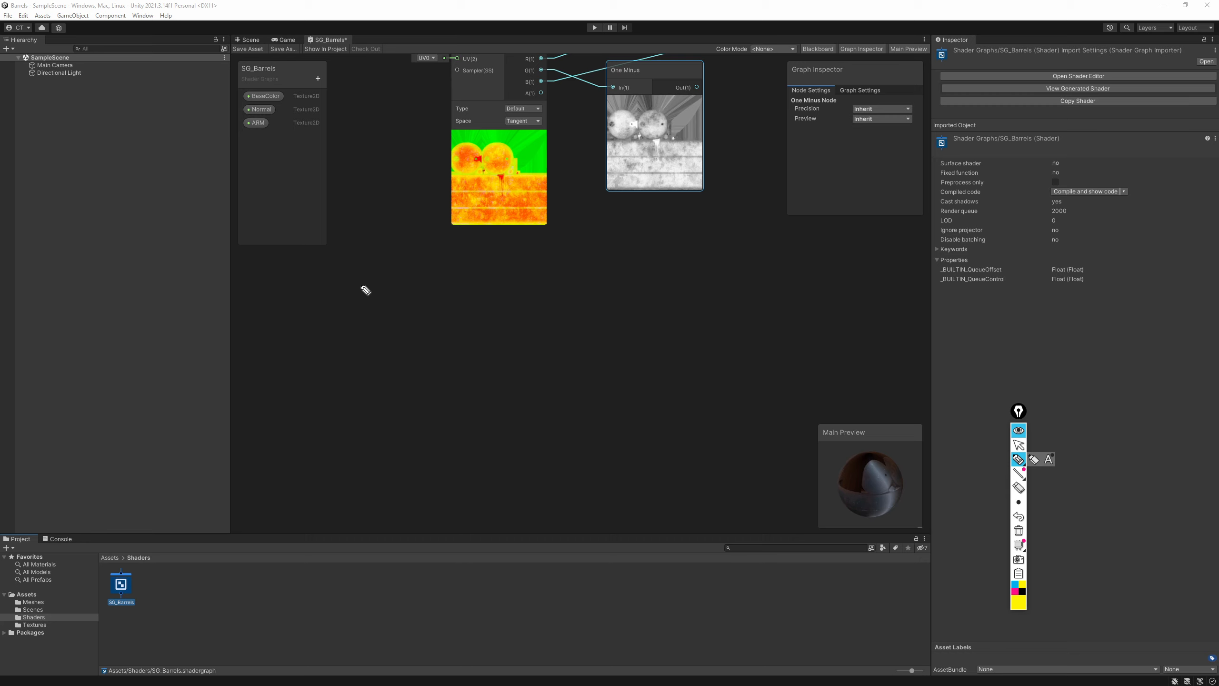
drag(356, 285, 347, 290)
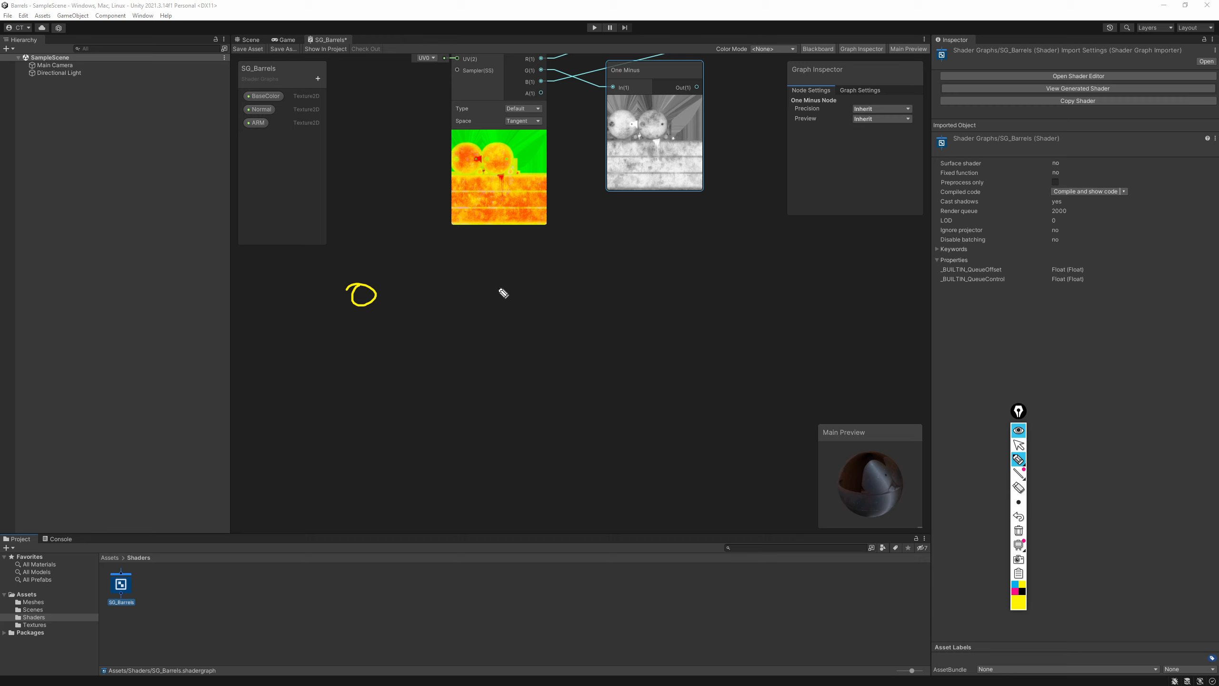
mouse_move(468, 281)
mouse_down()
mouse_move(480, 276)
mouse_move(494, 297)
mouse_up()
click(590, 295)
drag(617, 269, 607, 290)
click(690, 293)
drag(706, 265, 726, 287)
drag(830, 261, 827, 281)
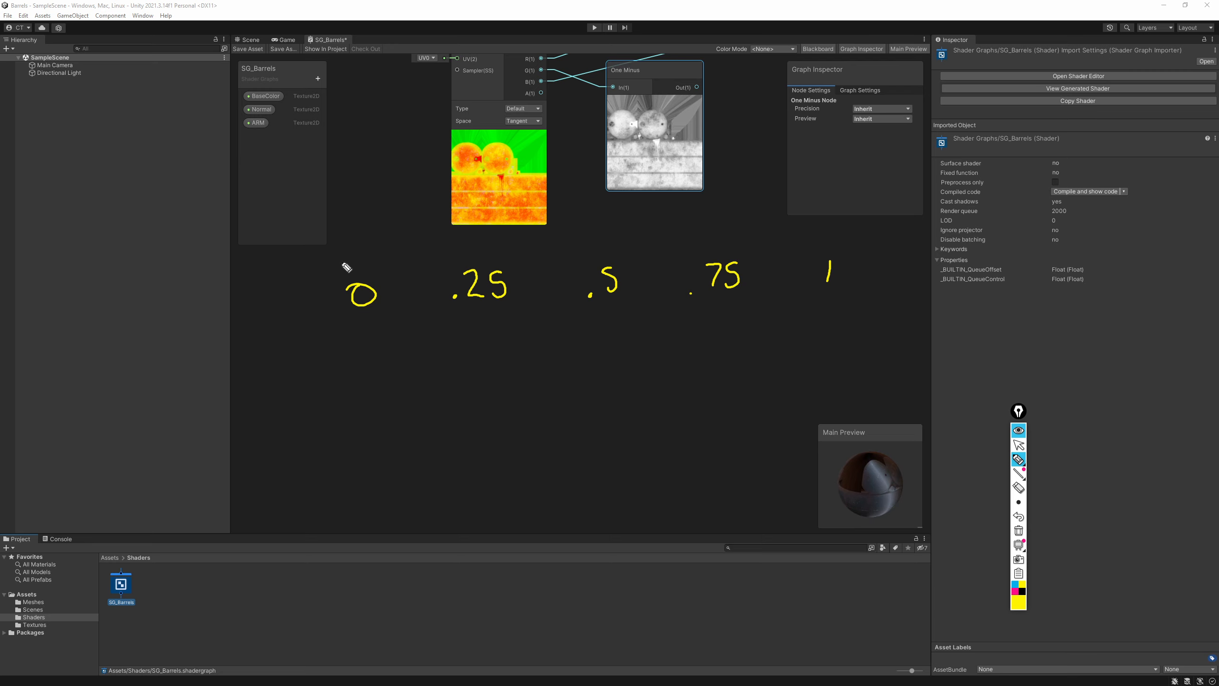
Handwrite the subtractions 1 minus 0 and 1 minus .25, with the results 1 and .75 underneath
mouse_move(312, 316)
mouse_down()
mouse_move(395, 303)
mouse_move(316, 302)
mouse_up()
drag(363, 235, 363, 251)
drag(367, 388, 366, 411)
mouse_move(370, 288)
mouse_down()
mouse_move(358, 296)
mouse_move(371, 287)
mouse_move(368, 301)
mouse_up()
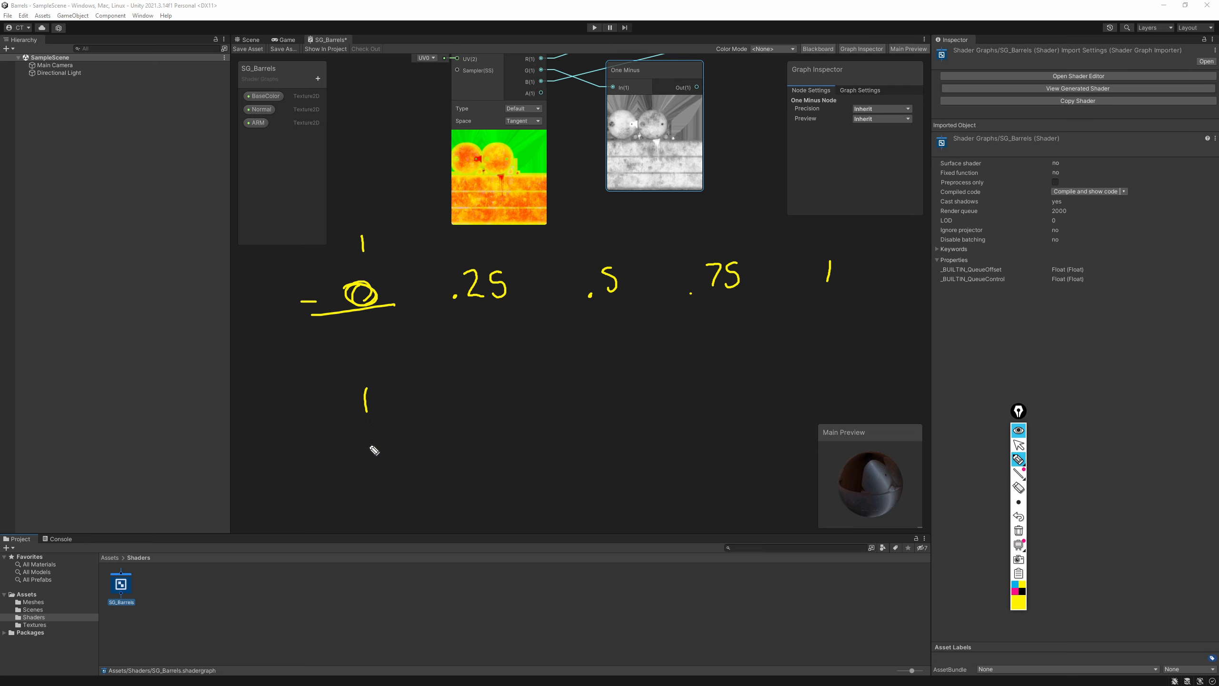
drag(495, 228, 496, 253)
mouse_move(426, 312)
mouse_down()
mouse_move(504, 305)
mouse_move(447, 291)
mouse_up()
click(455, 395)
mouse_move(457, 370)
mouse_down()
mouse_move(474, 399)
mouse_move(486, 396)
mouse_up()
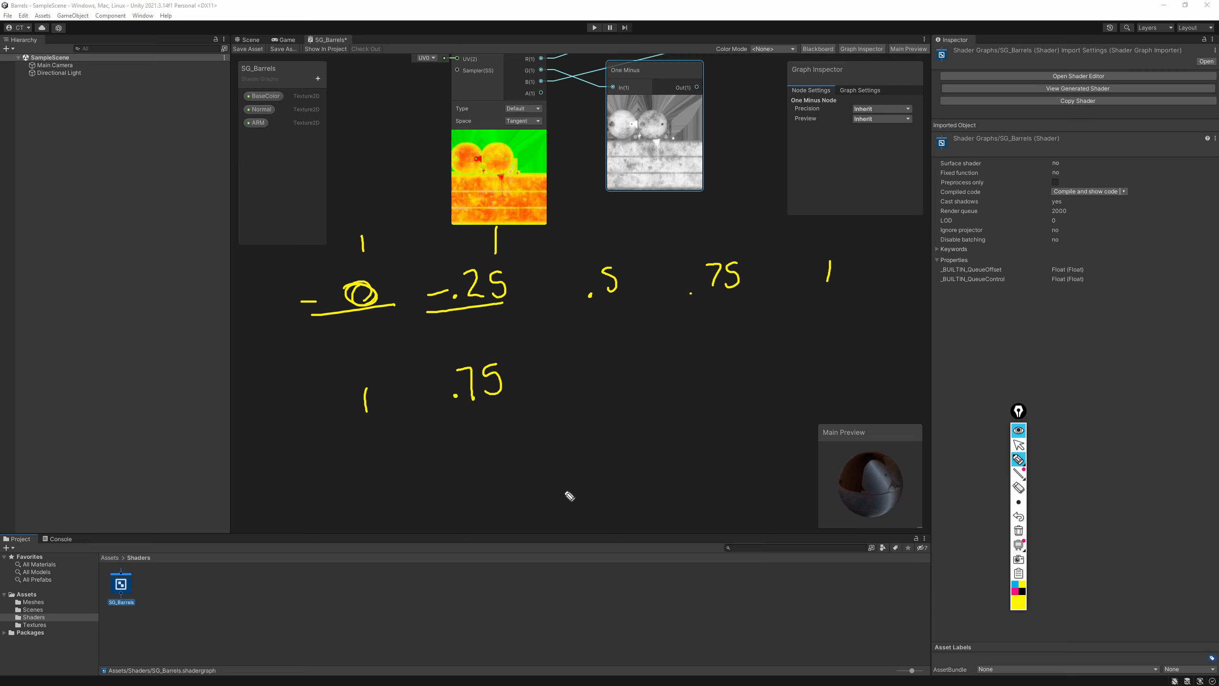
Handwrite .5, .25 and the last inverted value under .5, .75 and 1, and clear all pen marks
click(584, 383)
mouse_move(614, 360)
mouse_down()
mouse_move(596, 370)
mouse_move(599, 388)
mouse_up()
click(681, 383)
drag(686, 360, 718, 378)
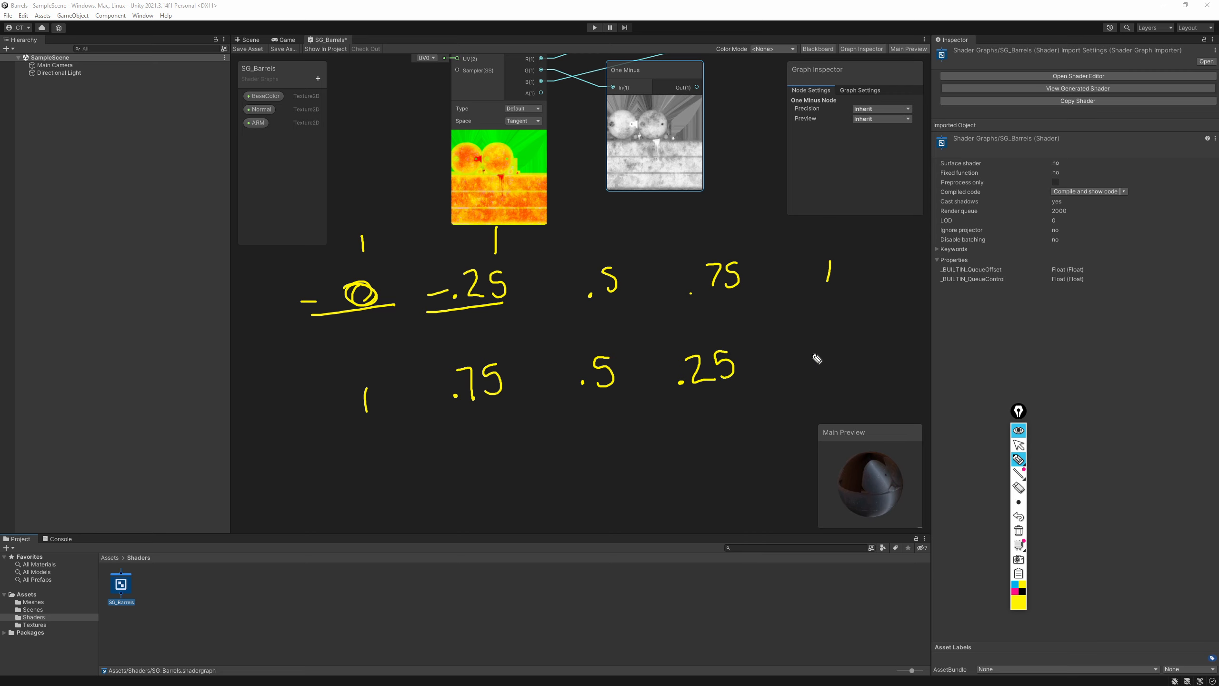
drag(816, 351, 803, 374)
drag(375, 270, 351, 310)
click(1019, 530)
click(1018, 445)
Connect the One Minus node's Out port to the Fragment's Smoothness input
middle_drag(724, 250, 657, 410)
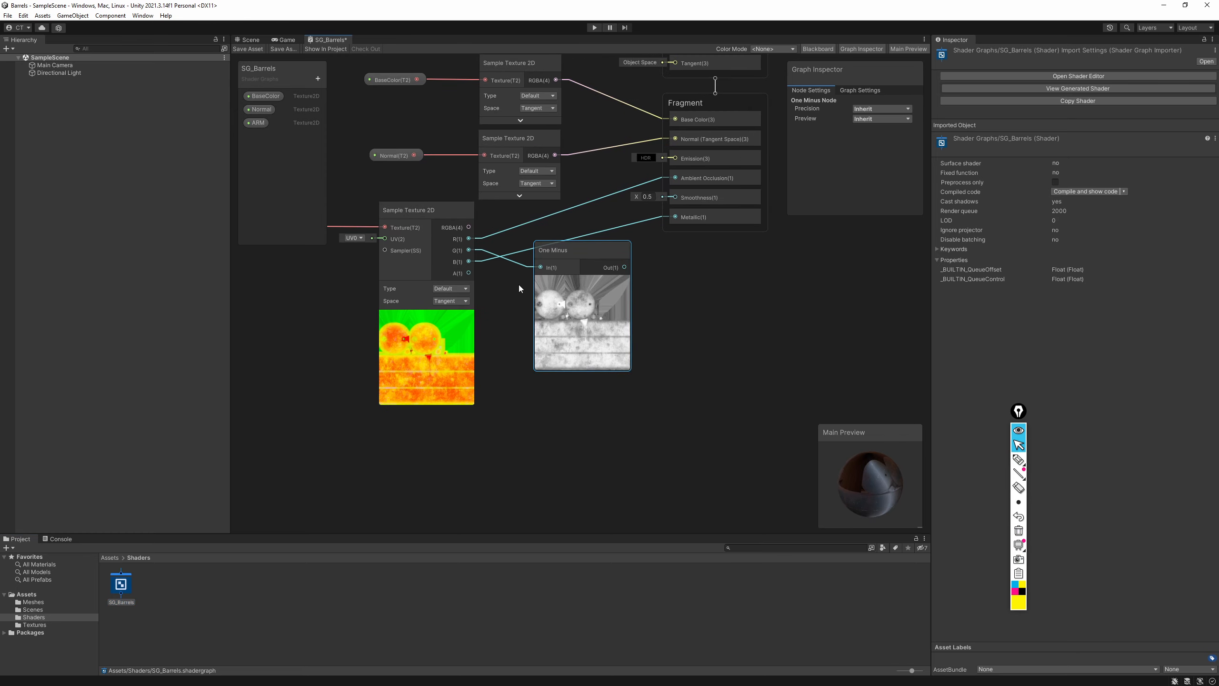
drag(625, 267, 630, 277)
drag(674, 198, 676, 197)
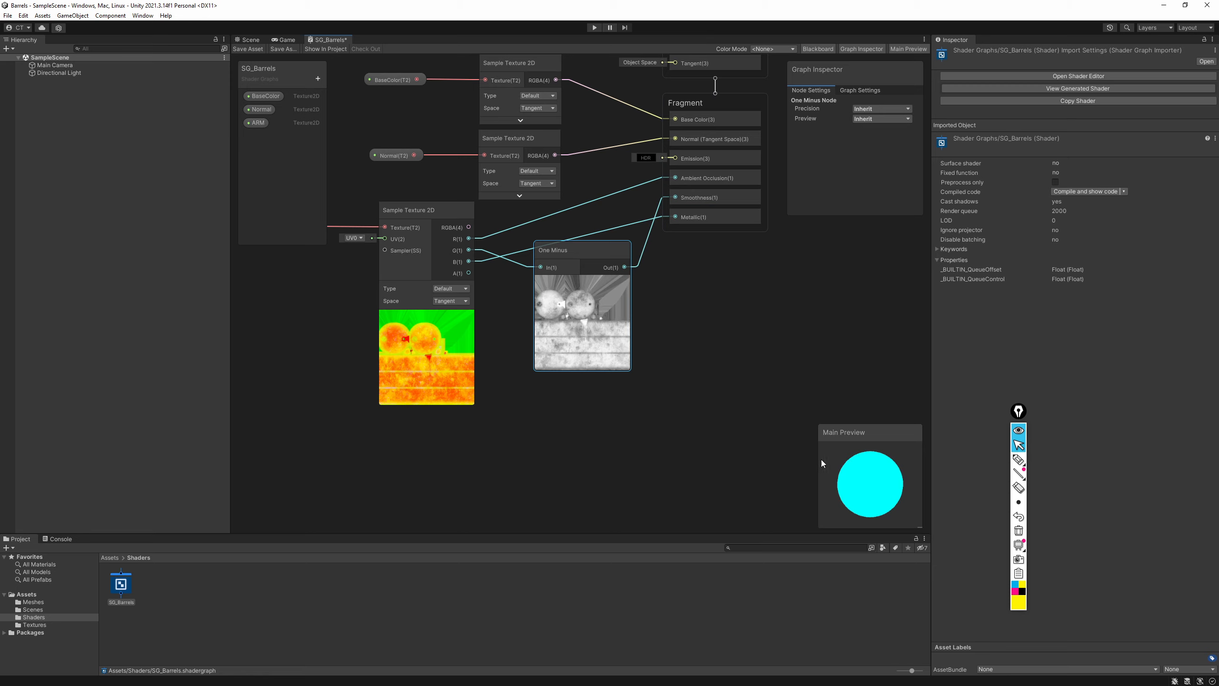
mouse_move(820, 431)
mouse_down()
mouse_move(805, 408)
mouse_move(789, 409)
mouse_move(828, 431)
mouse_up()
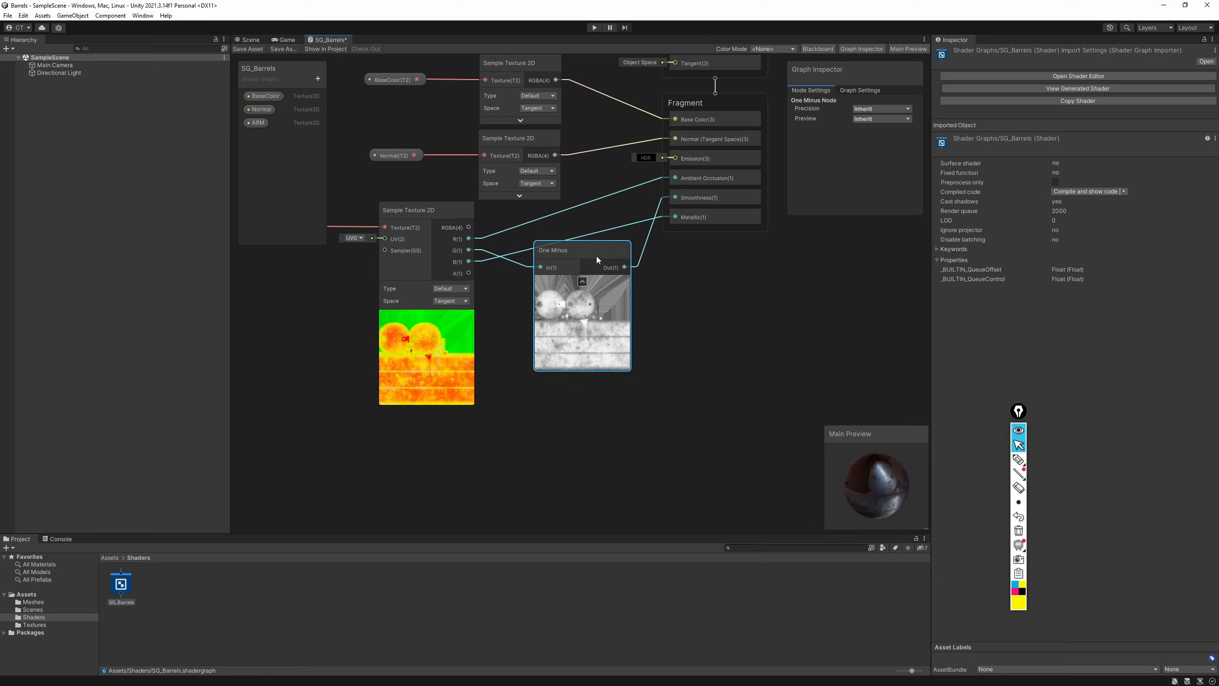
Collapse the One Minus node's preview and reposition it in line with the ARM sampler's outputs
click(583, 282)
drag(568, 250, 590, 212)
drag(435, 204, 444, 204)
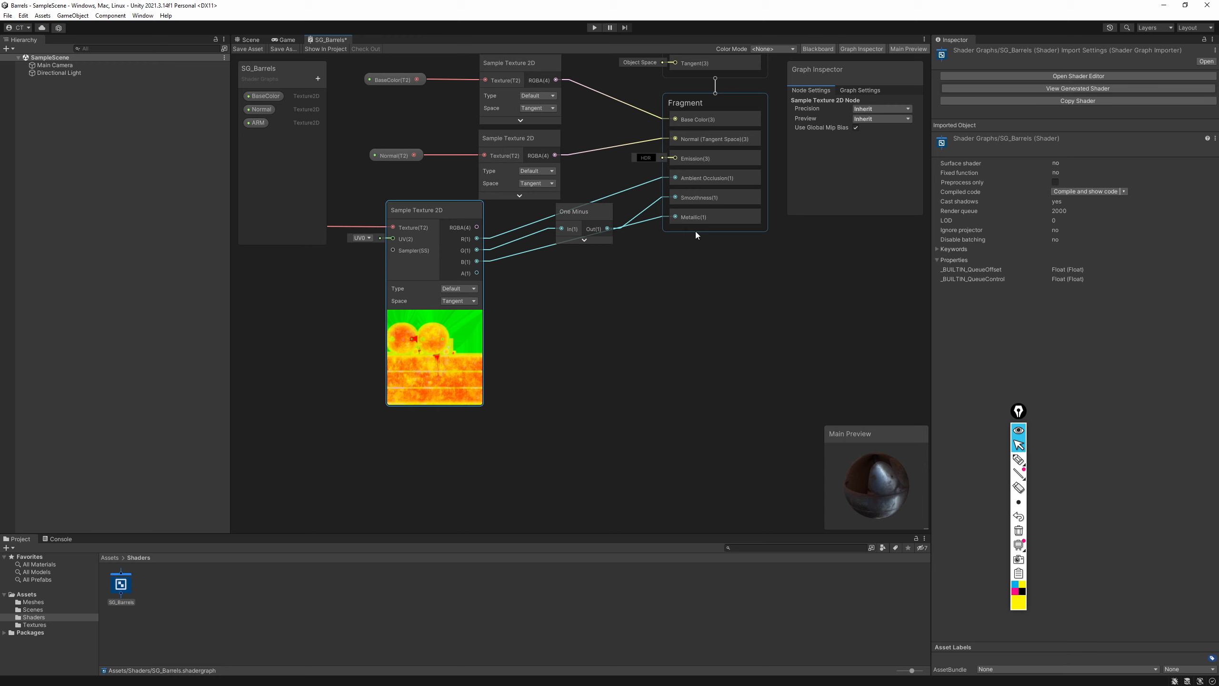
middle_drag(655, 252, 659, 343)
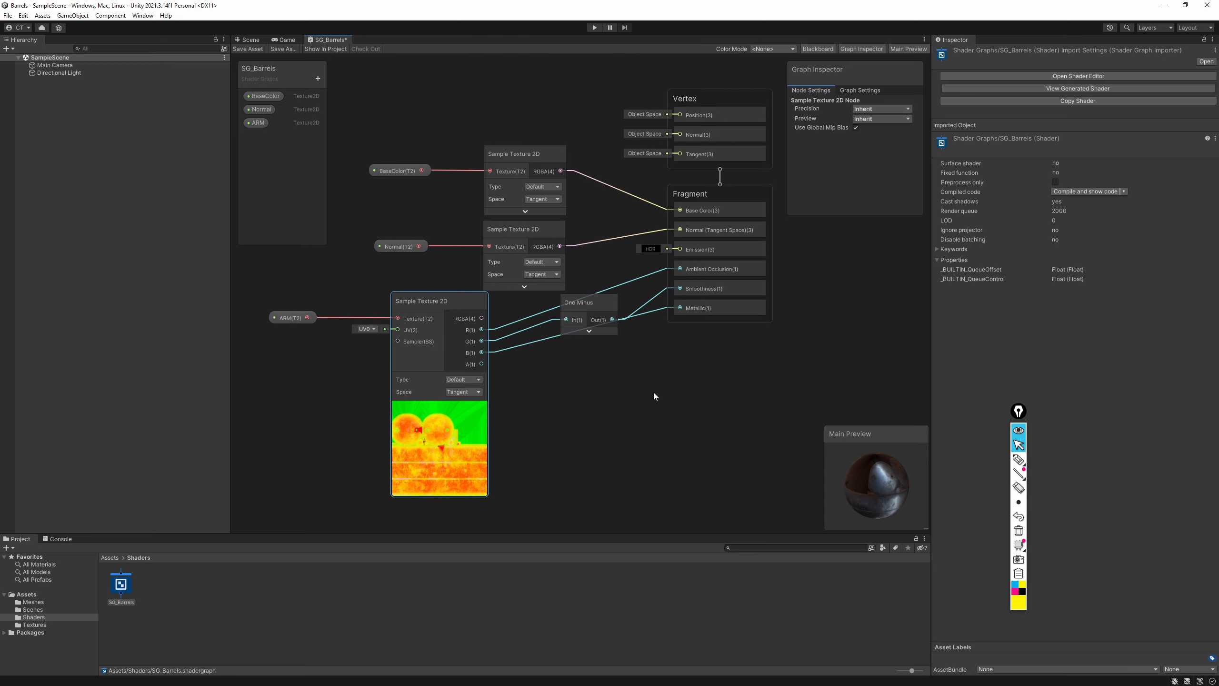
Try placing the Emission block between Smoothness and Metallic with One Minus beside it, and restore Emission above Ambient Occlusion
drag(713, 245, 723, 313)
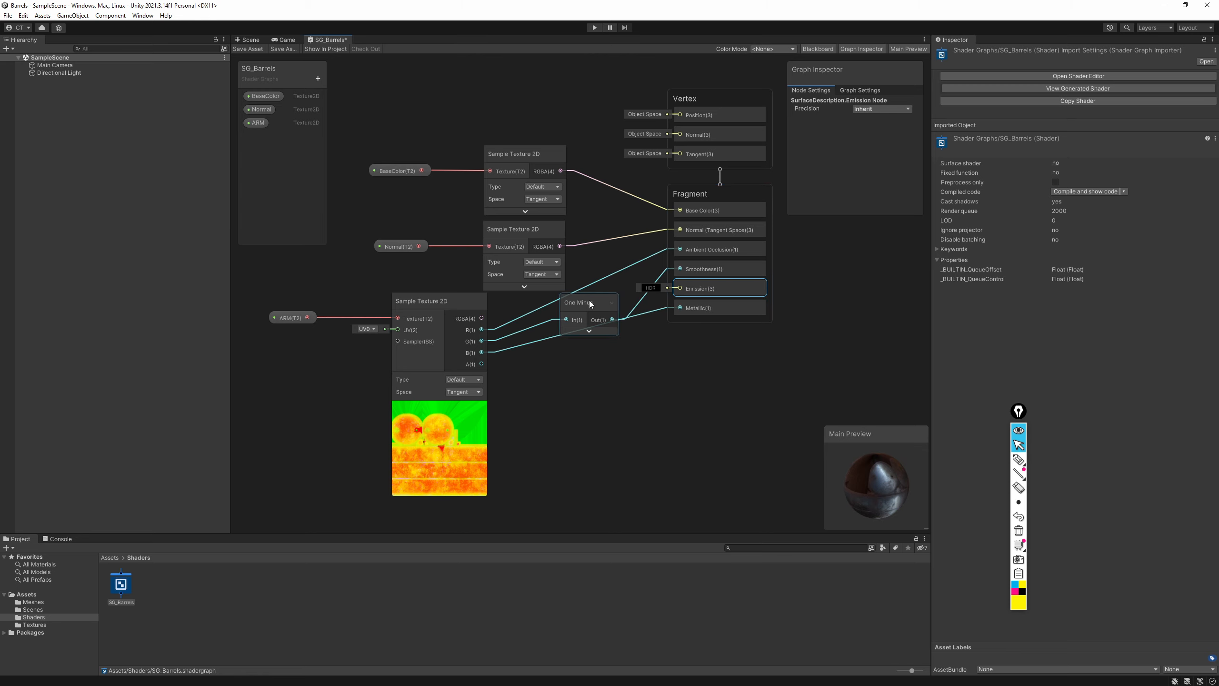
drag(590, 303, 615, 287)
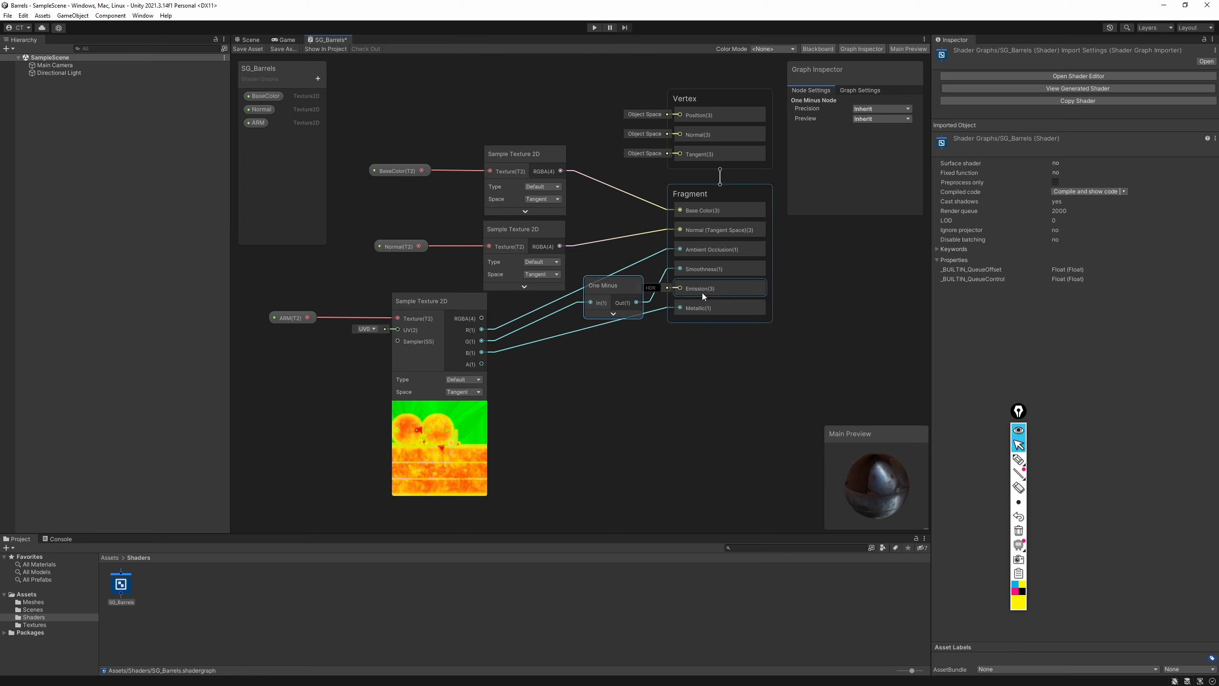
drag(702, 289, 701, 242)
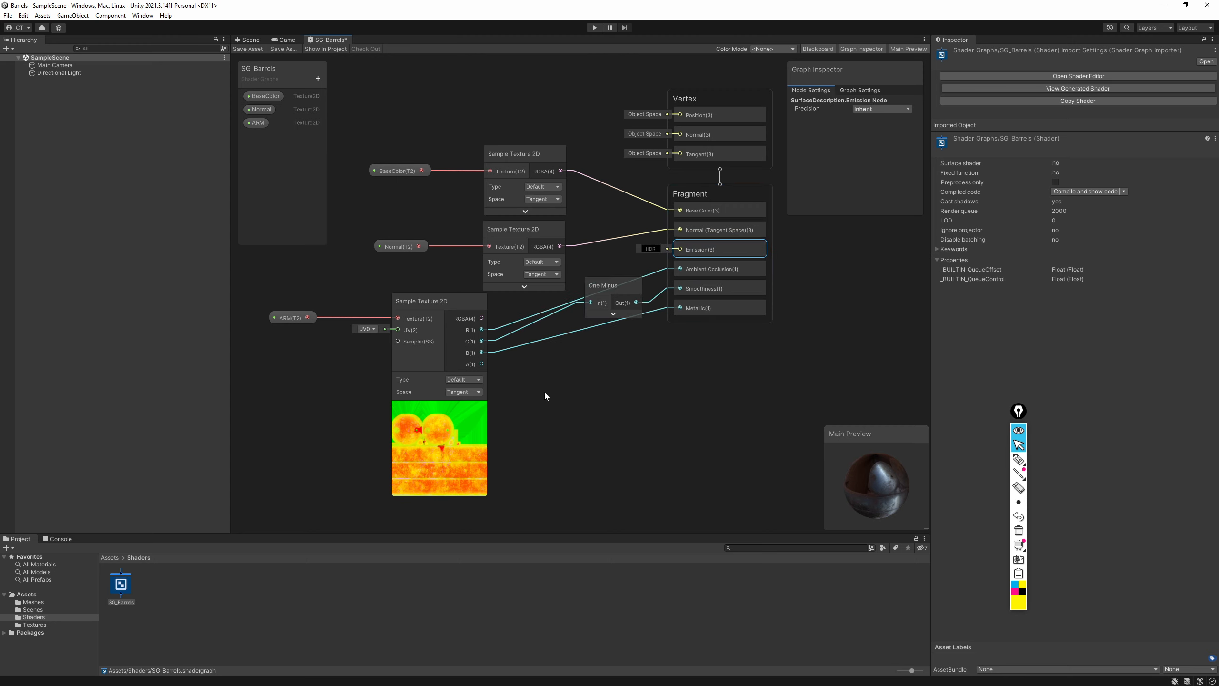
Order the Fragment's Smoothness block below Metallic and place the One Minus node beneath the other ARM connections
drag(617, 284, 598, 350)
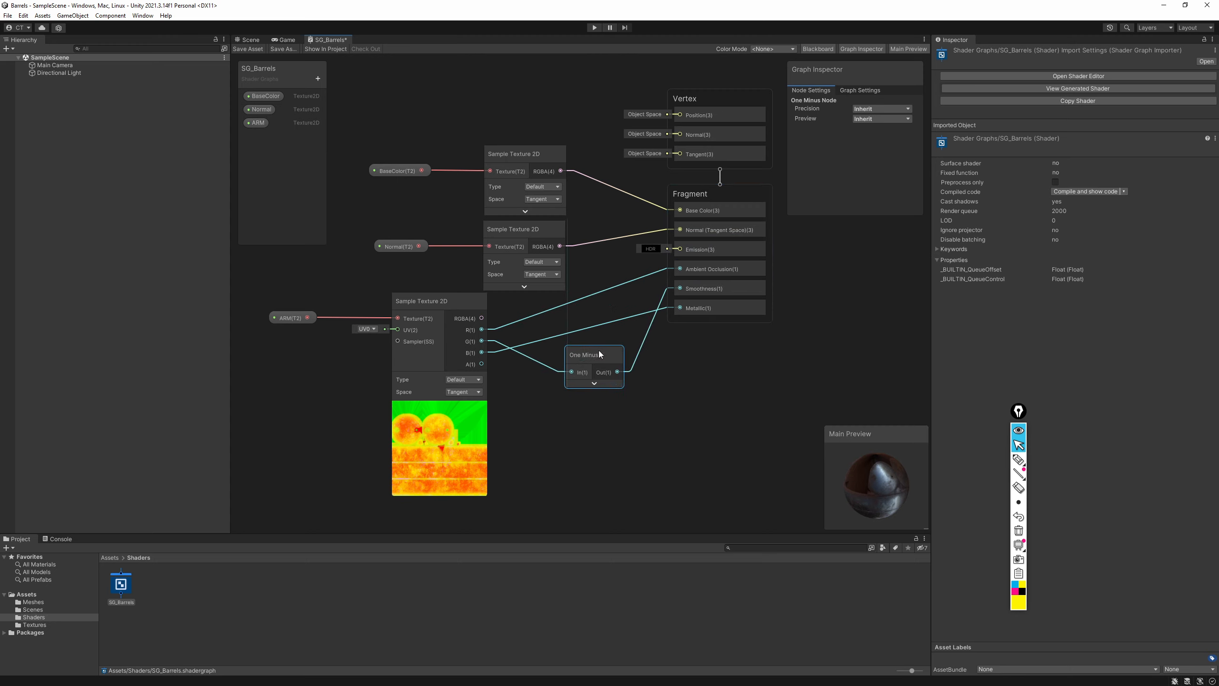
drag(706, 289, 711, 310)
drag(594, 352, 602, 337)
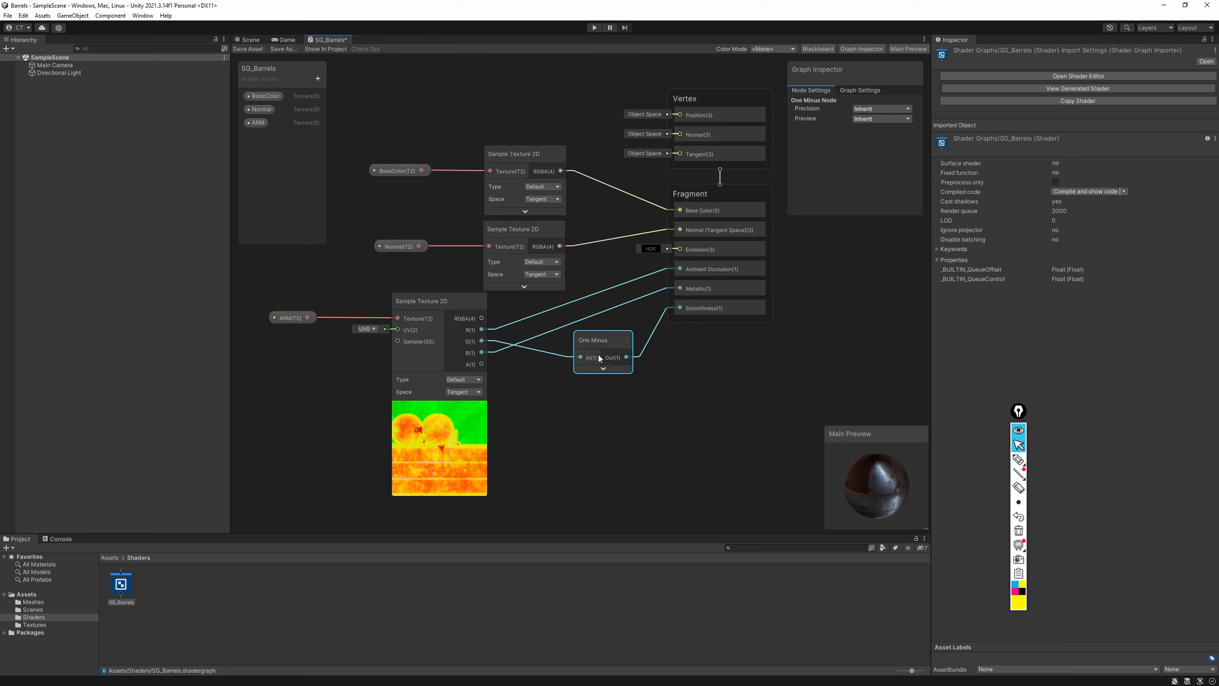
Collapse the ARM sampler's unused ports and its texture preview
scroll(704, 368, down, 3)
scroll(534, 304, up, 3)
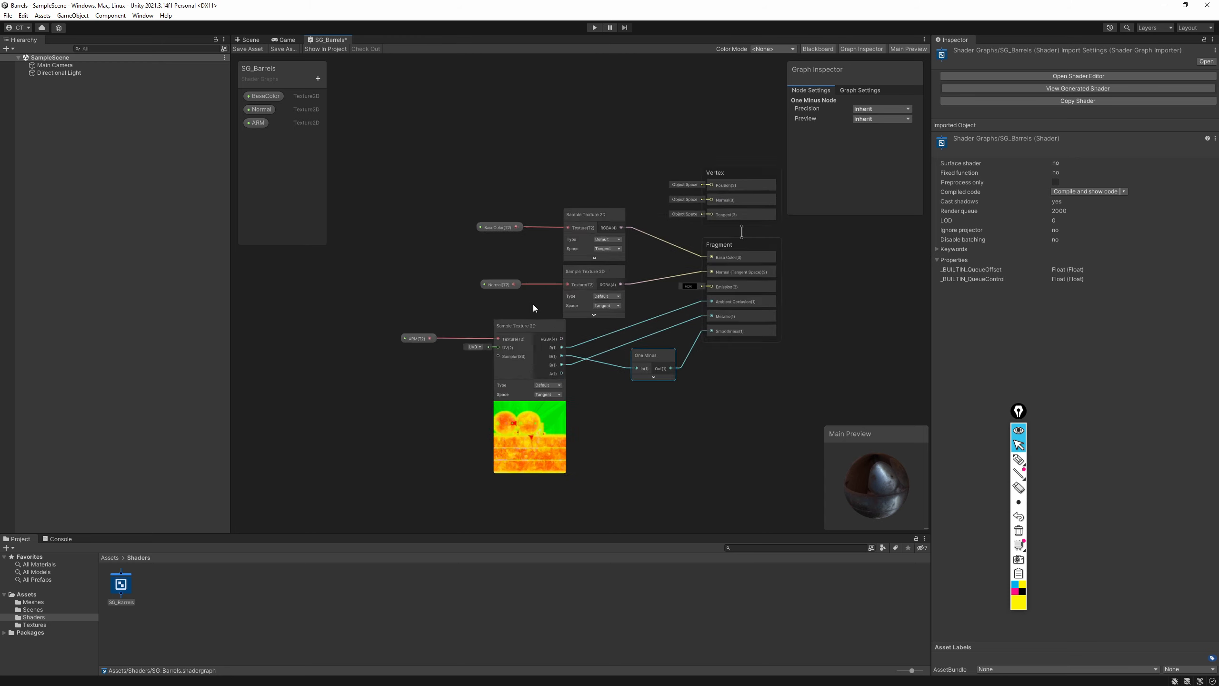
click(565, 330)
click(529, 401)
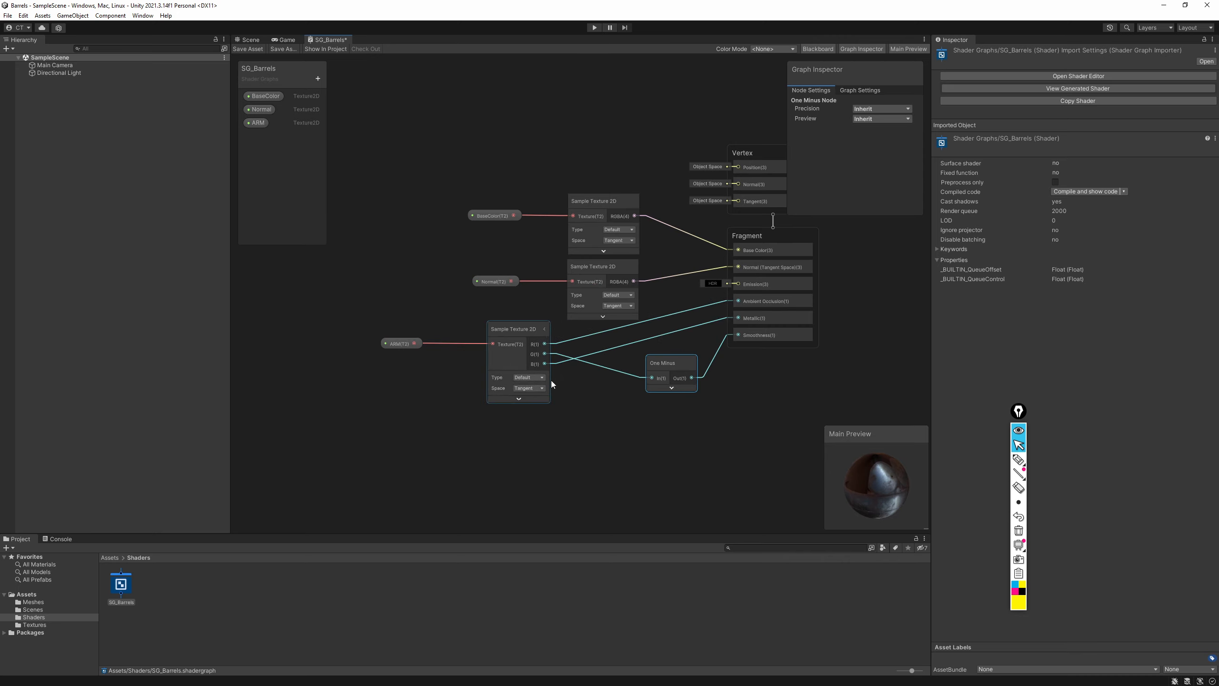
Rotate the Main Preview sphere to inspect the material, and move the One Minus node slightly up toward the Smoothness input
middle_drag(583, 359, 509, 374)
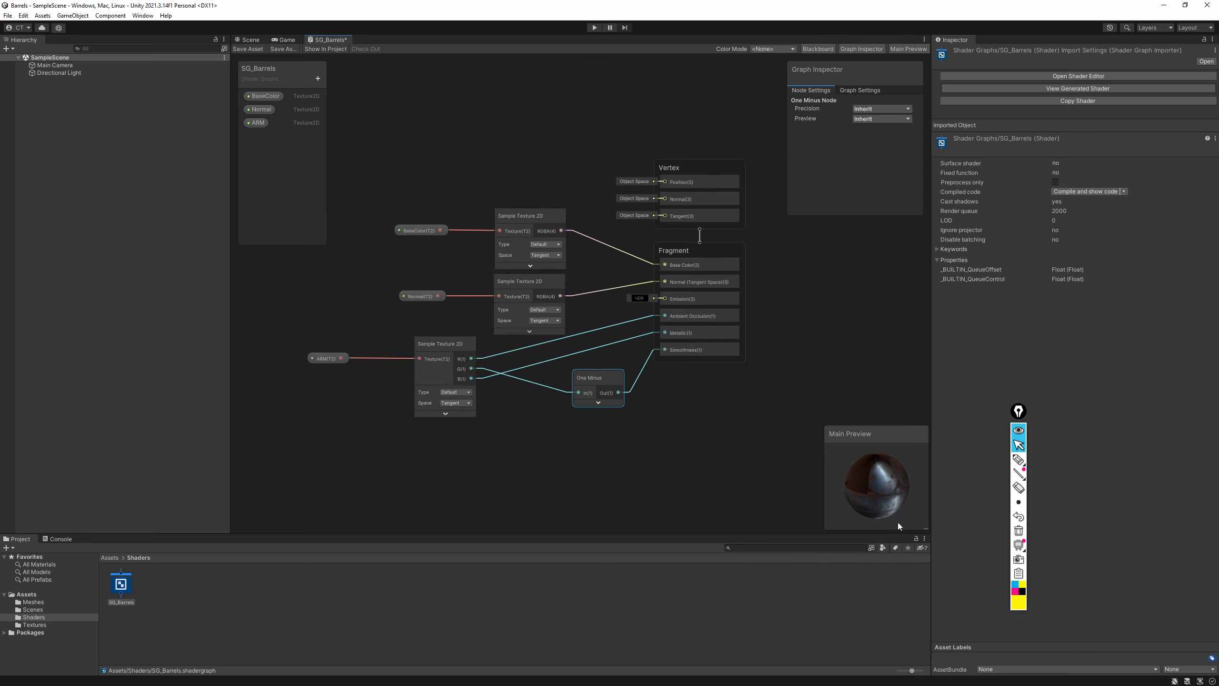
mouse_move(903, 475)
mouse_down()
mouse_move(958, 445)
mouse_move(937, 426)
mouse_move(872, 470)
mouse_move(894, 490)
mouse_up()
right_click(895, 489)
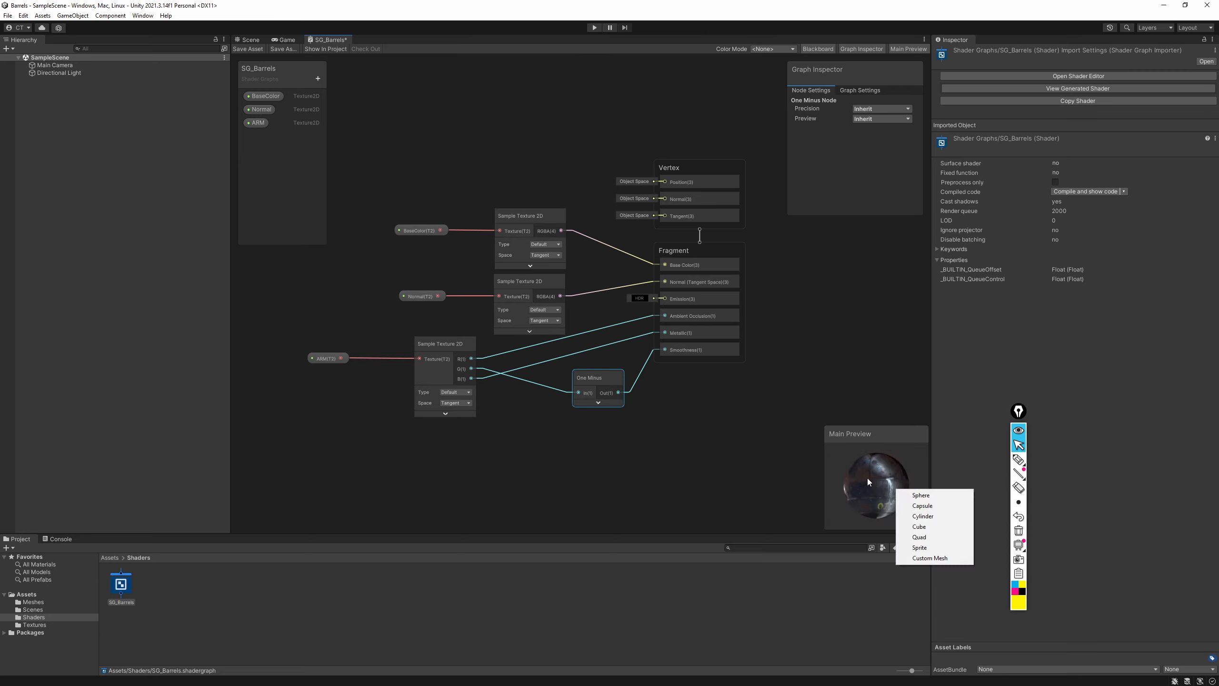
click(876, 430)
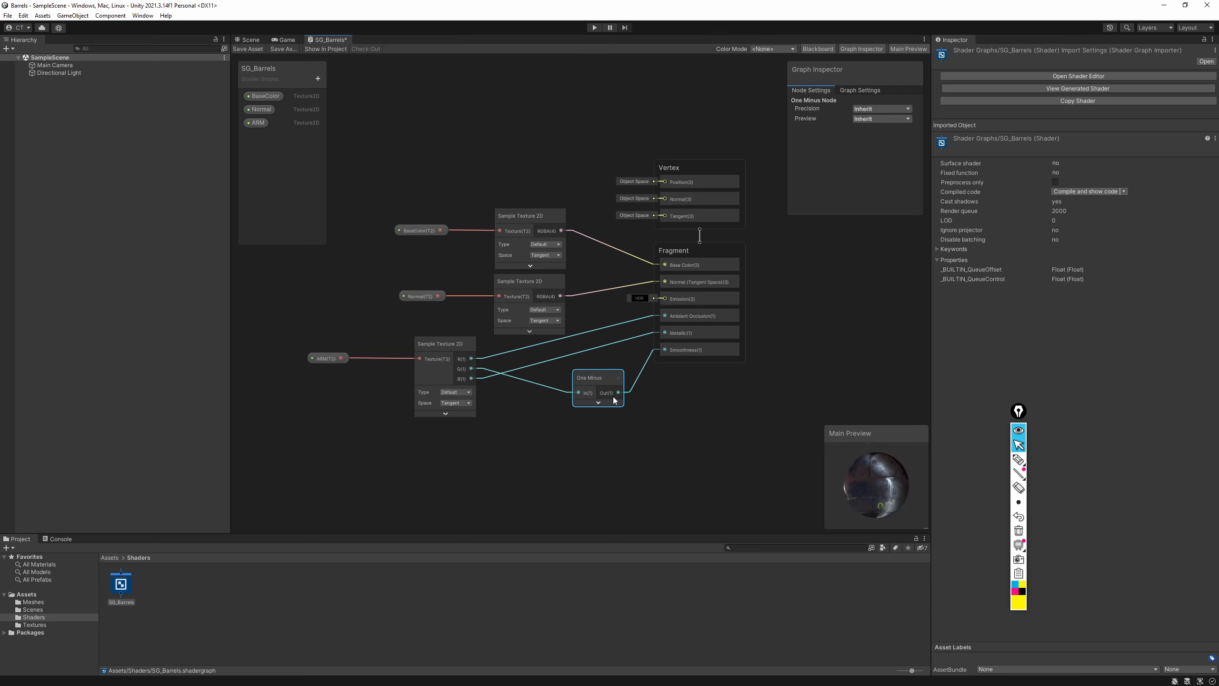
drag(602, 377, 597, 364)
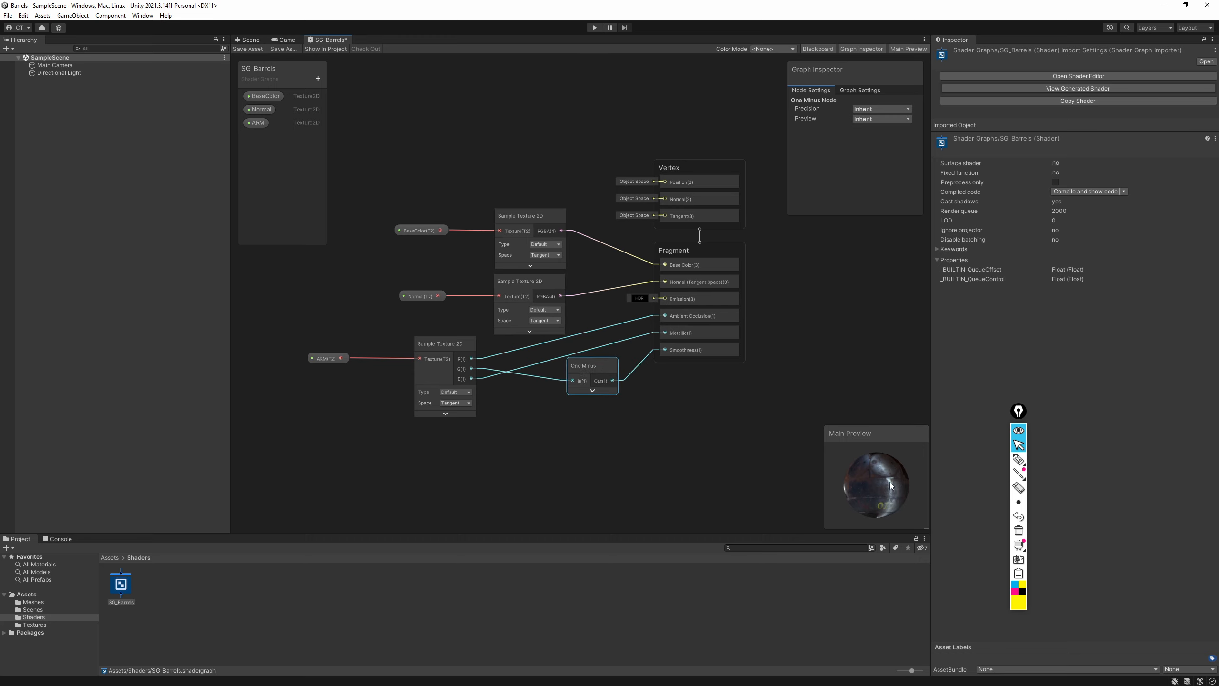
drag(889, 482, 902, 509)
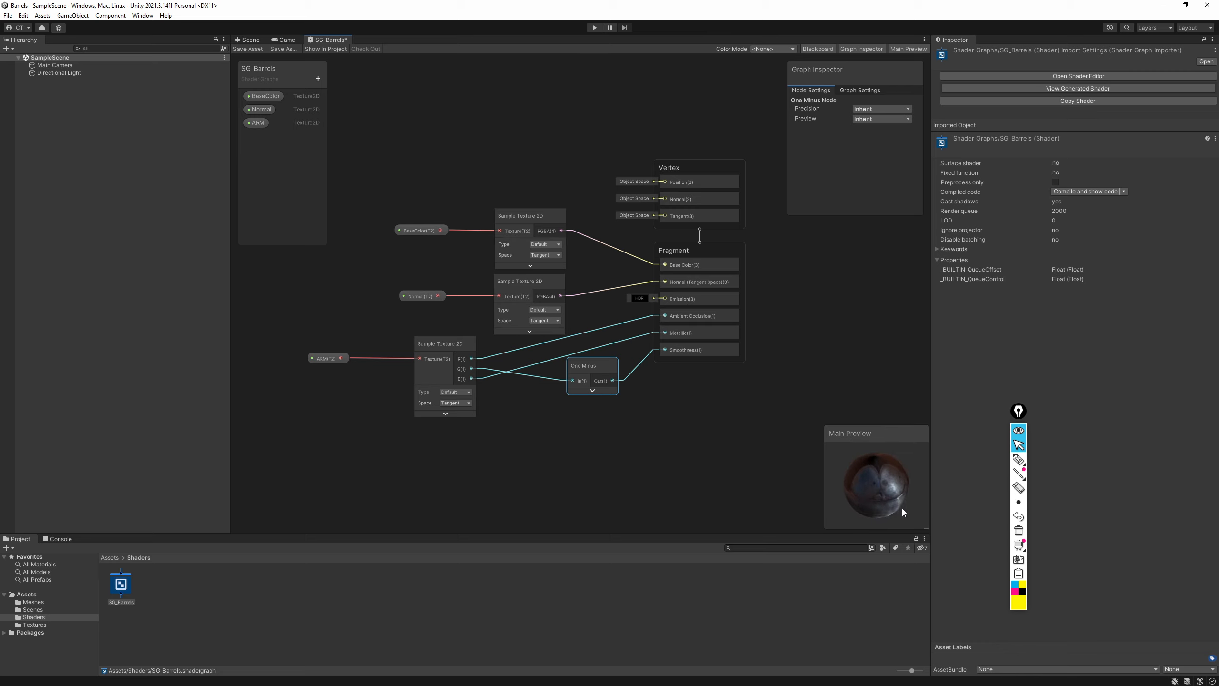
Inspect the node settings of the ARM, Normal and BaseColor texture properties, and clear the selection
click(312, 361)
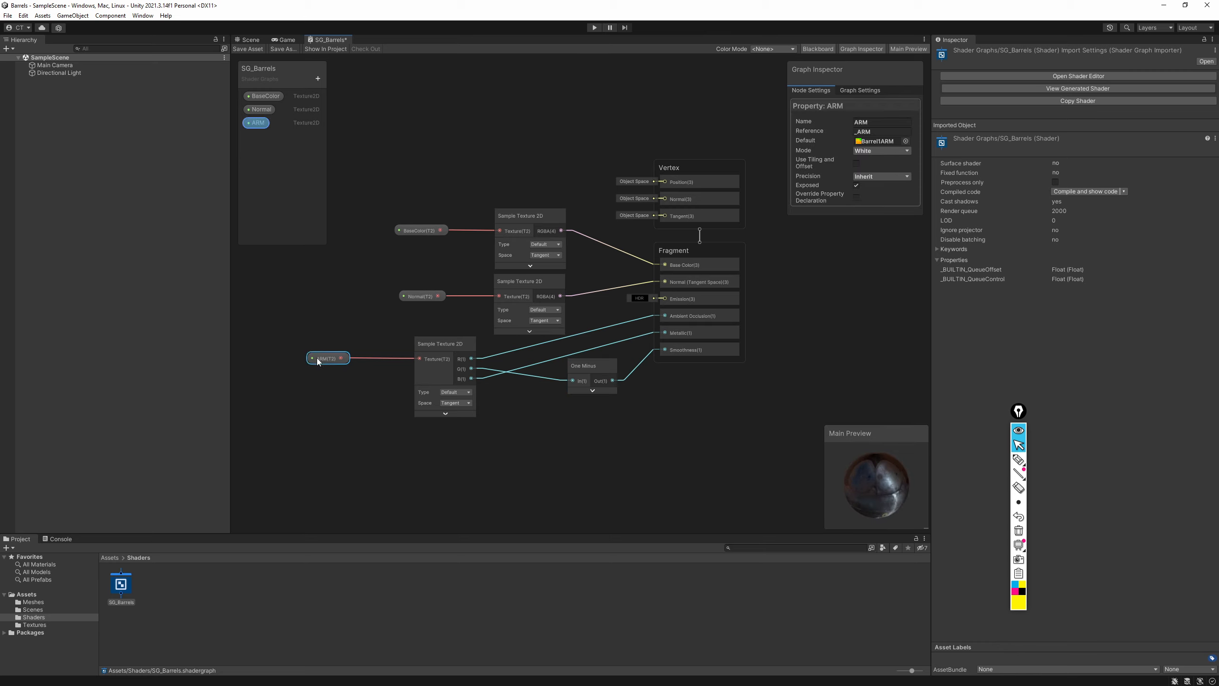
click(417, 296)
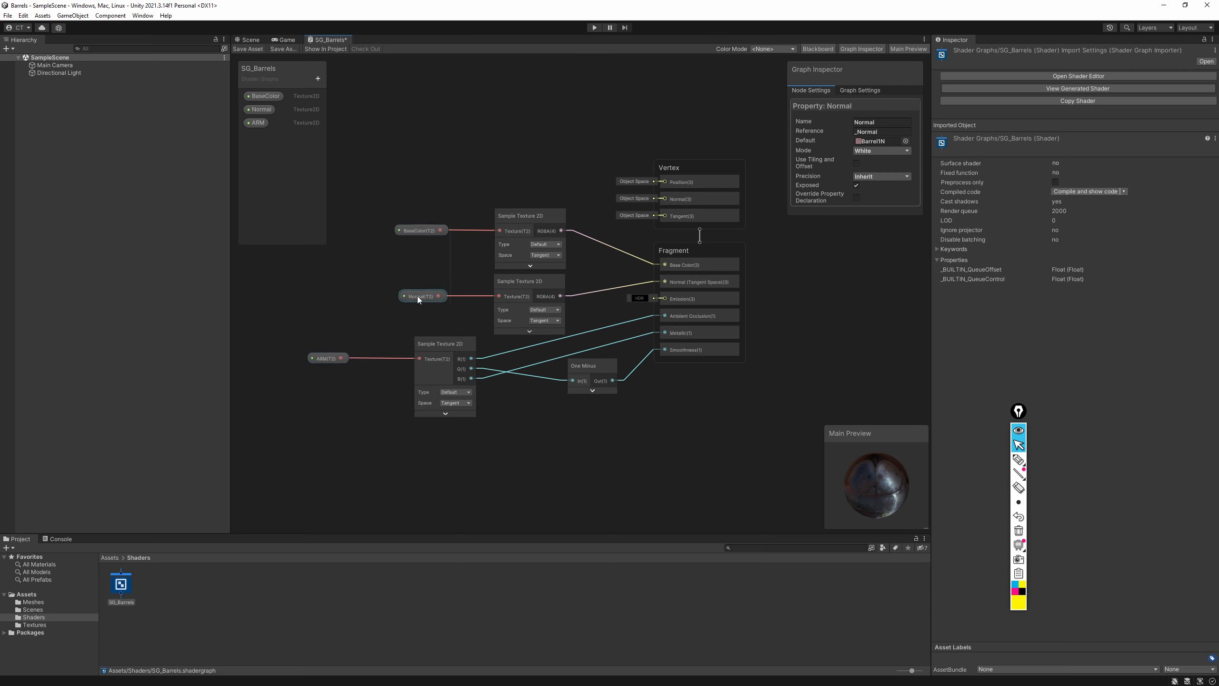
click(427, 233)
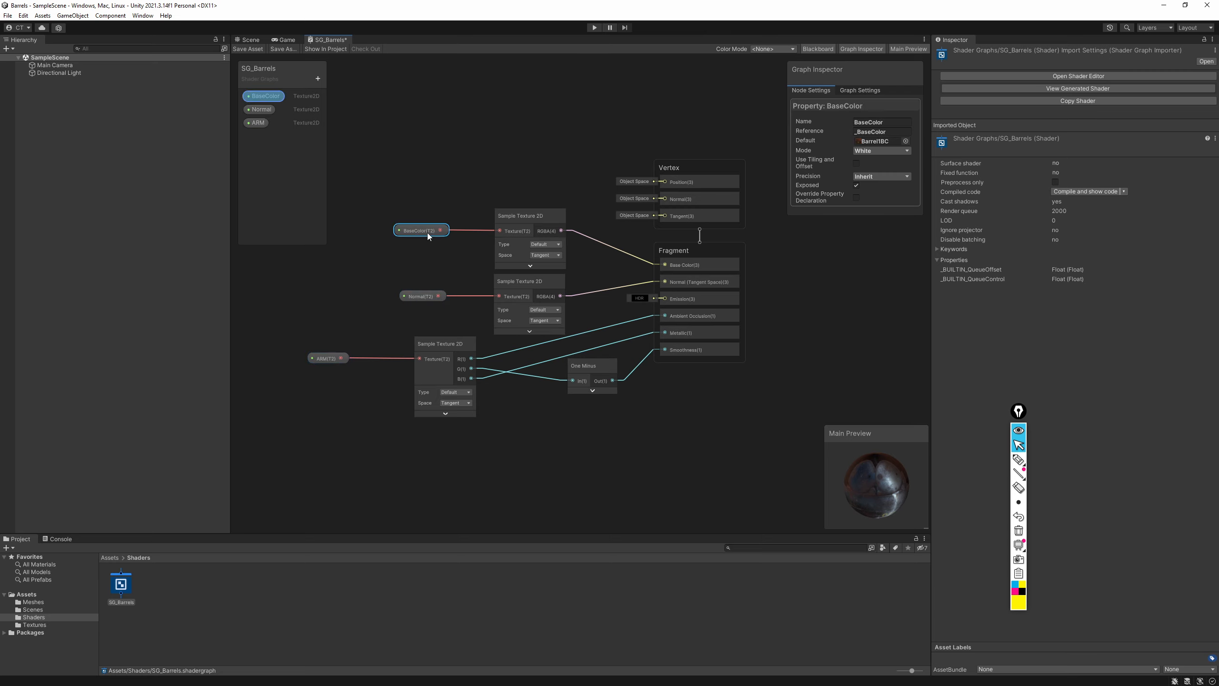
click(420, 297)
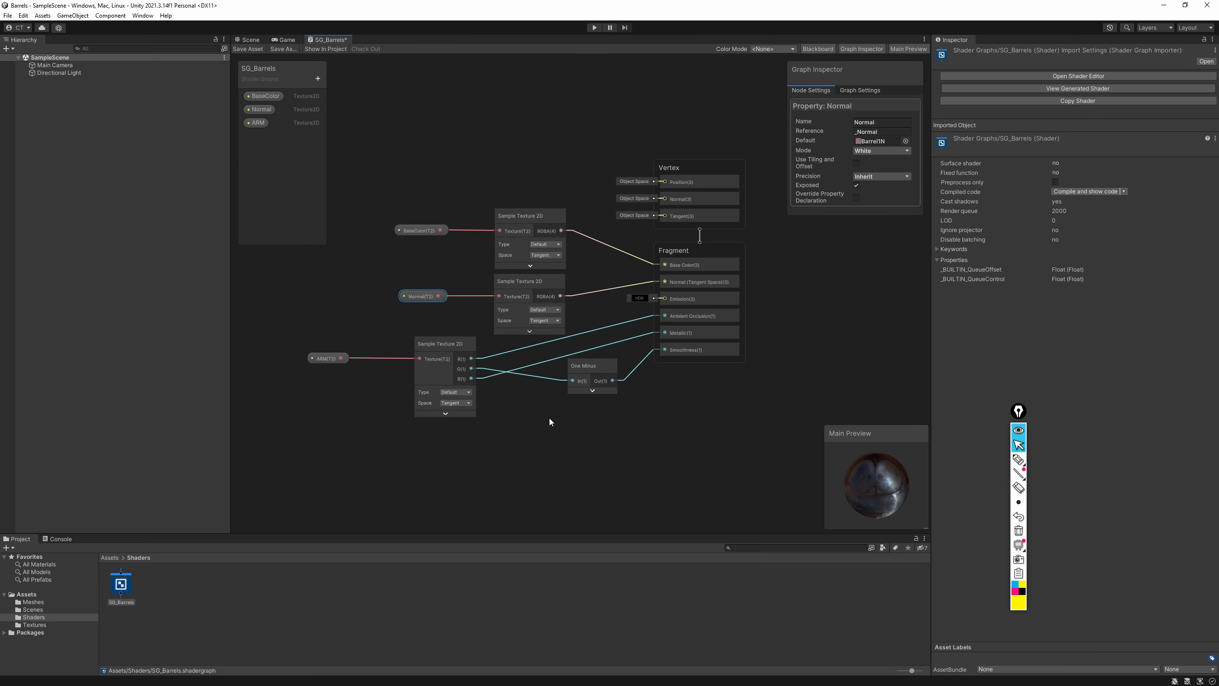
right_click(511, 447)
click(430, 430)
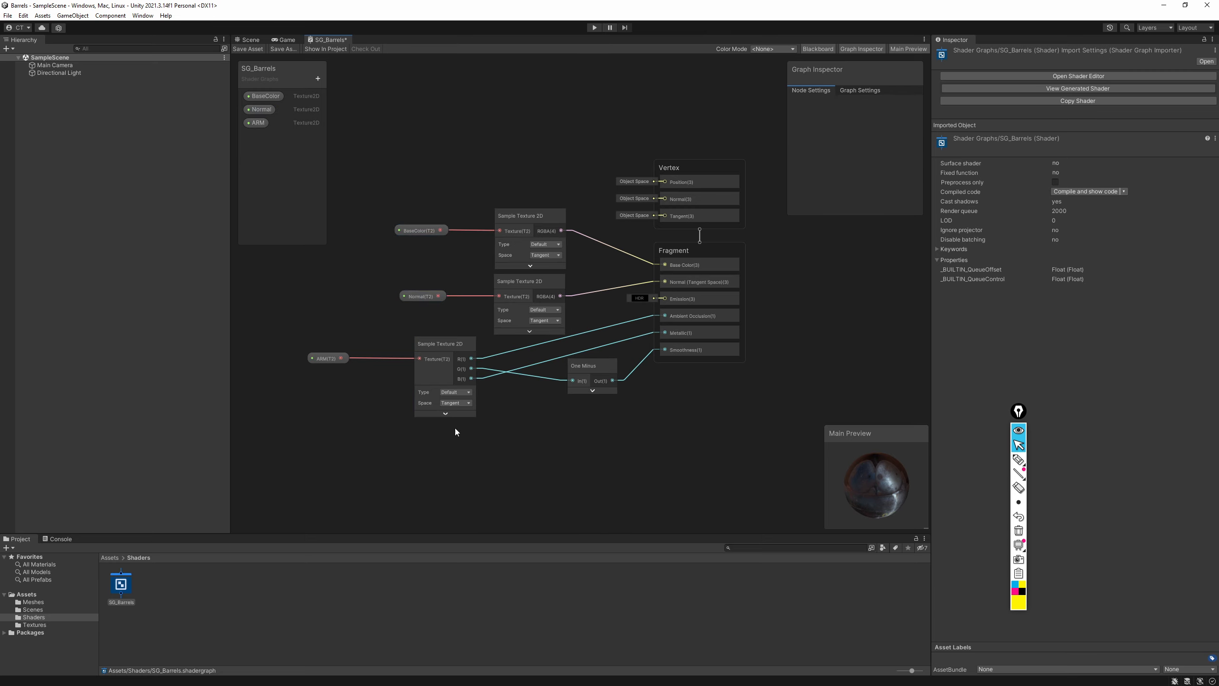
Browse the node library's Input > Texture category for the Sample Texture 2D node, starting from the empty area below the ARM sampler
middle_drag(456, 428, 491, 350)
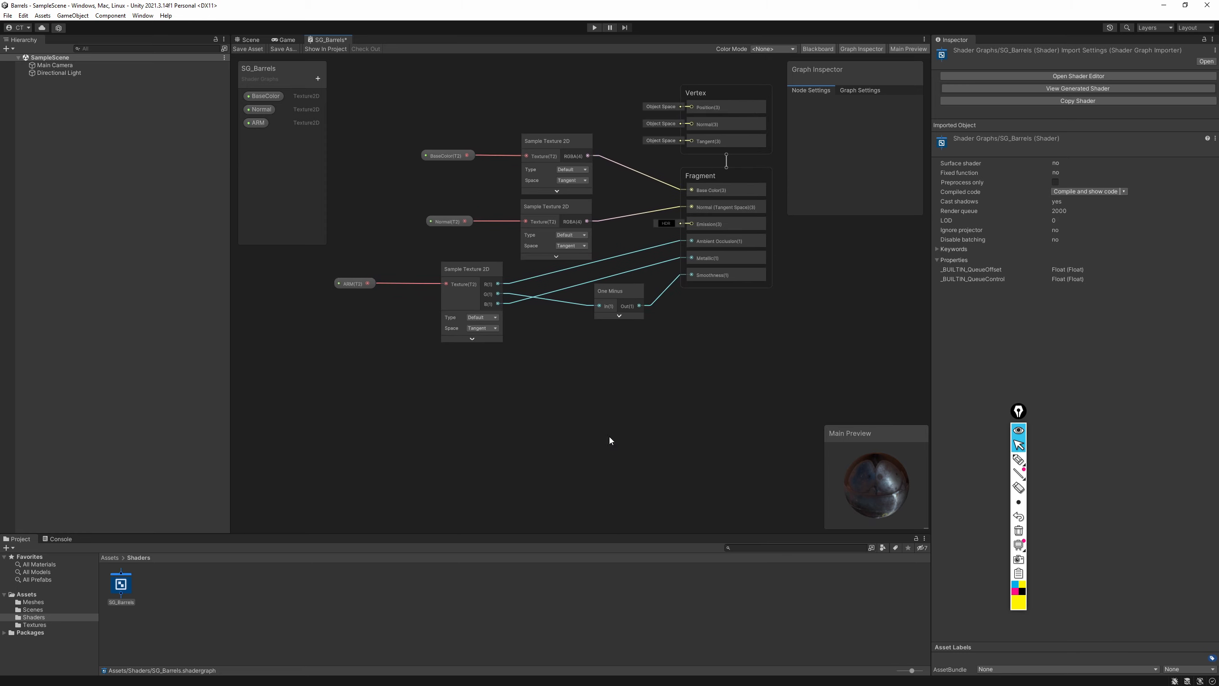
right_click(497, 388)
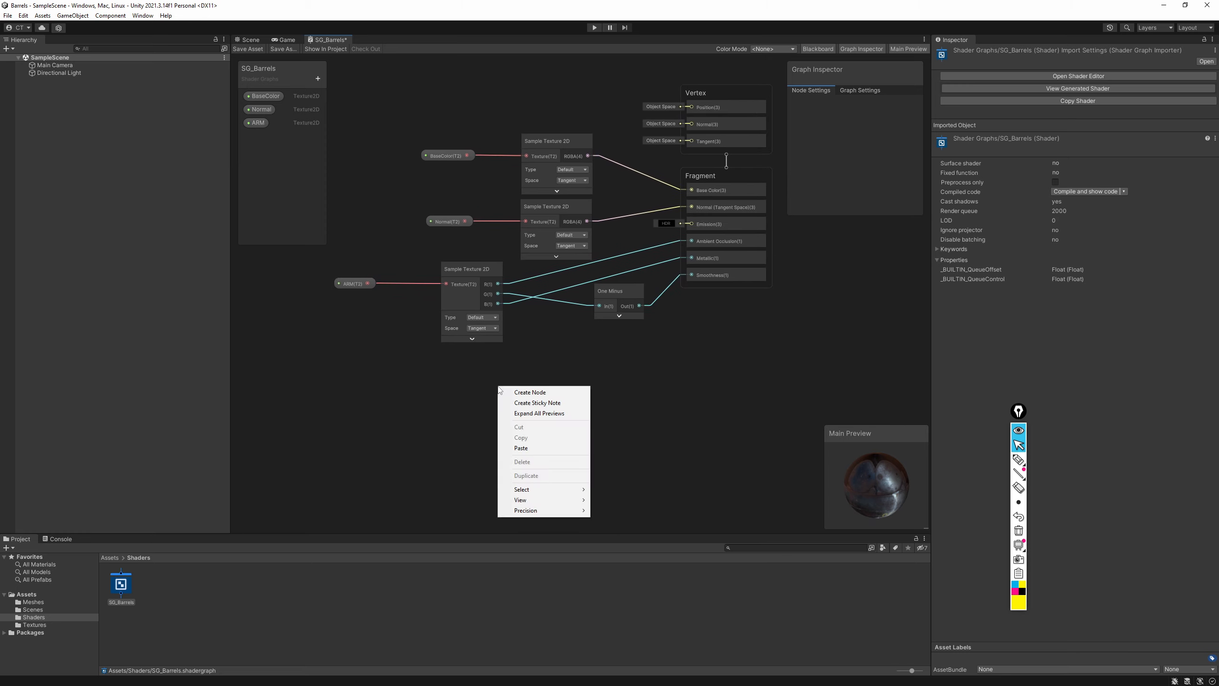
click(566, 392)
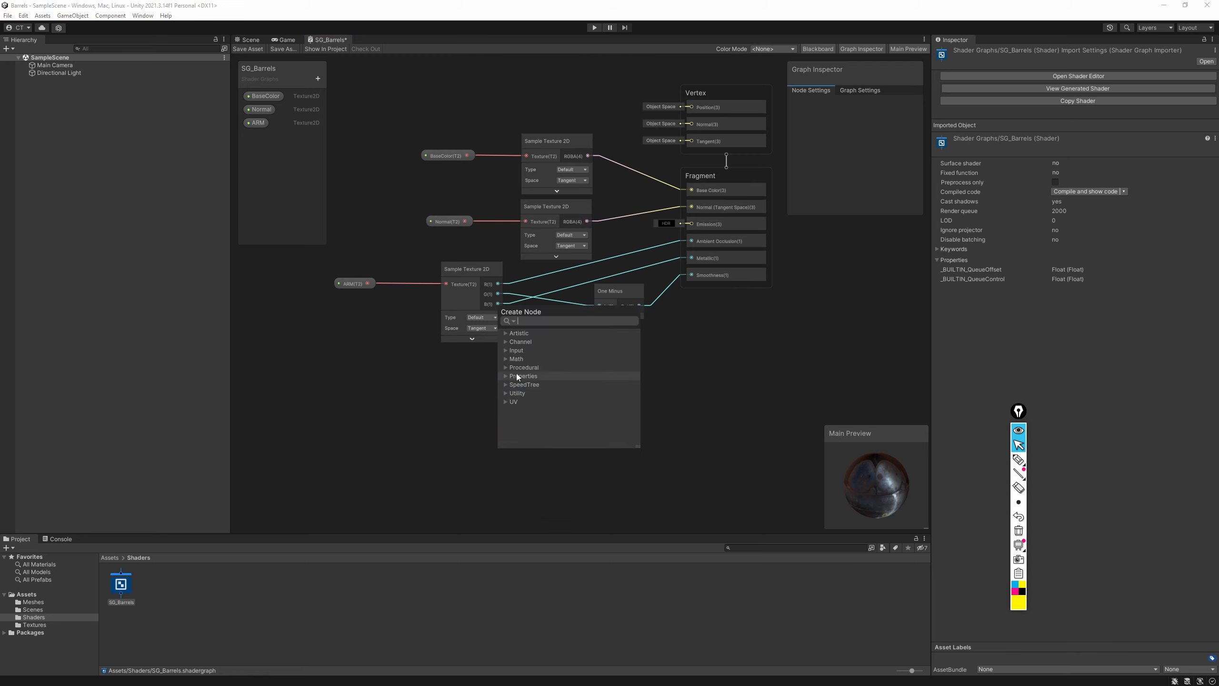
click(508, 349)
scroll(536, 385, down, 2)
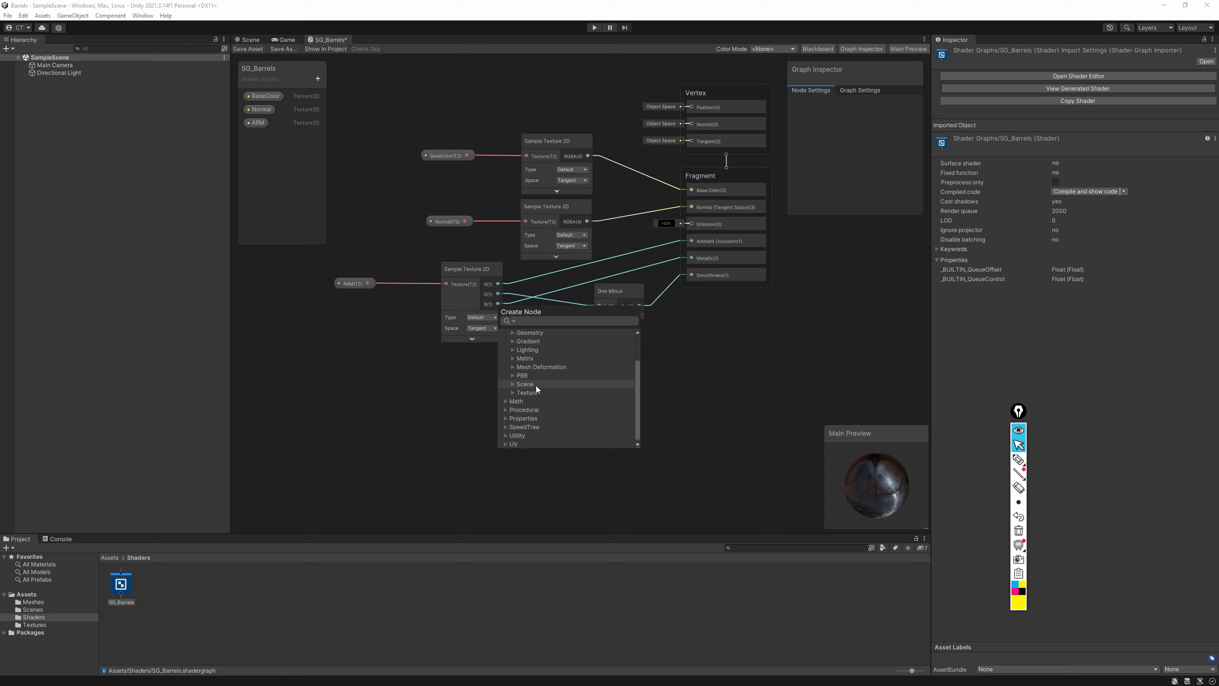
click(511, 393)
scroll(552, 395, down, 5)
scroll(645, 398, up, 2)
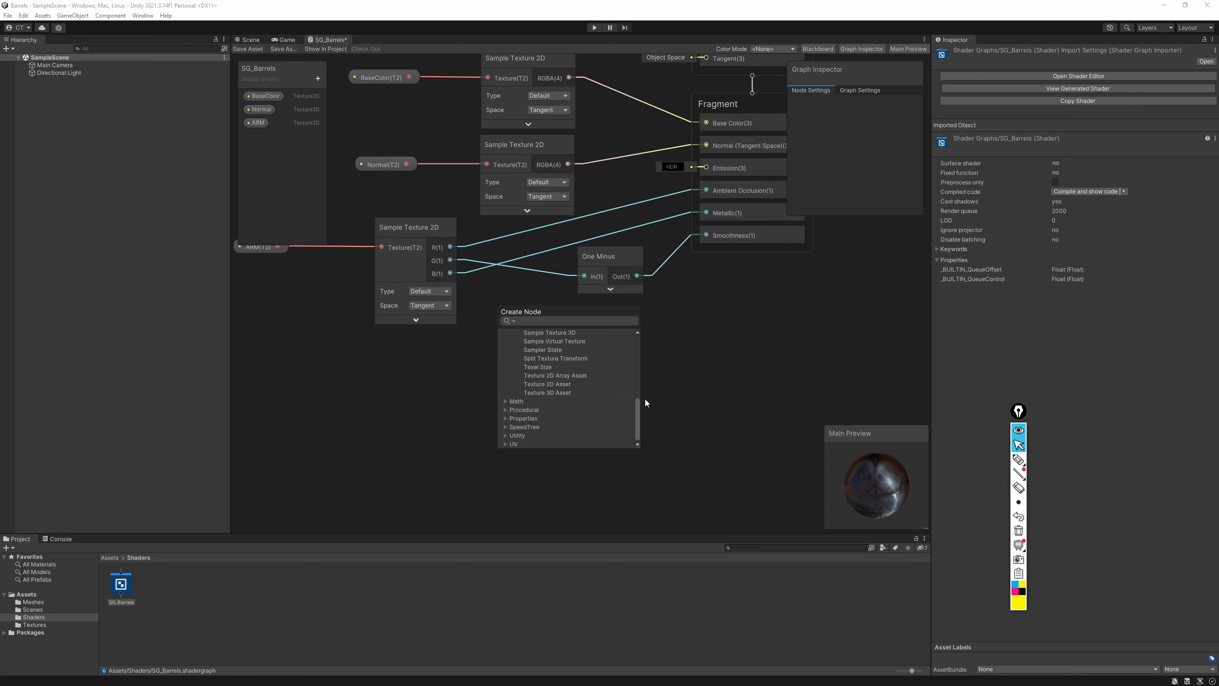
scroll(645, 398, up, 1)
scroll(560, 388, up, 3)
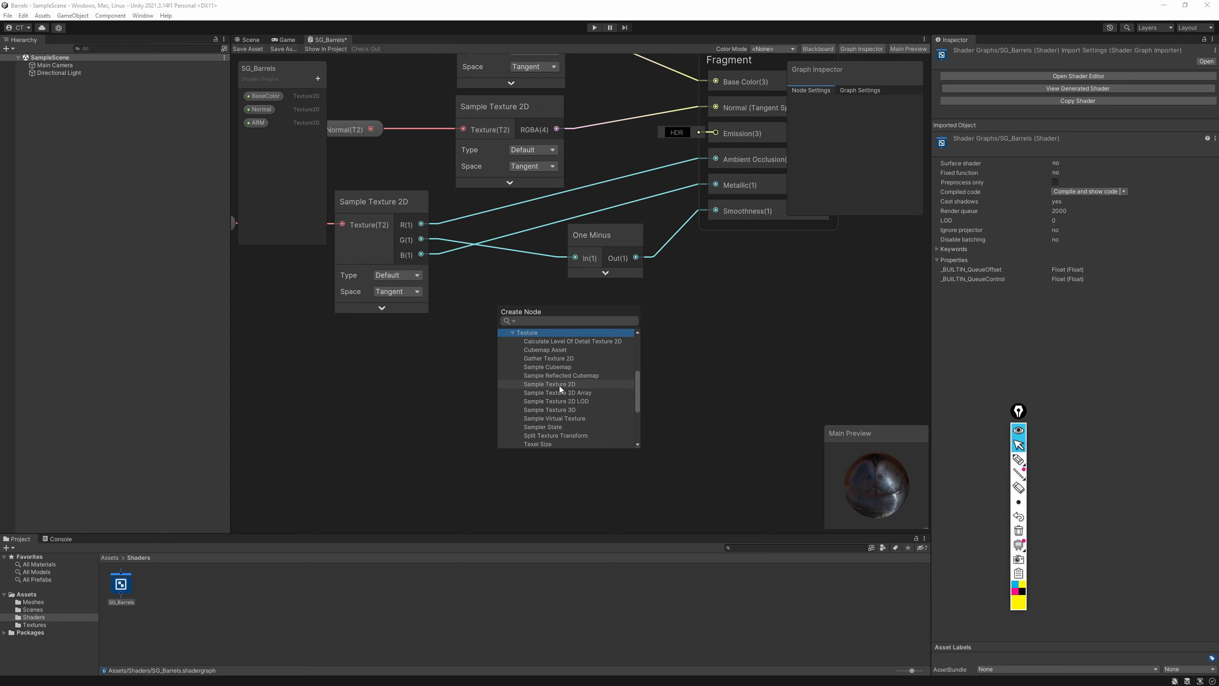
Add a Sample Texture 2D node below the ARM sampler and a Texture 2D Asset node beside its texture input
click(572, 385)
middle_drag(562, 397, 737, 286)
right_click(489, 335)
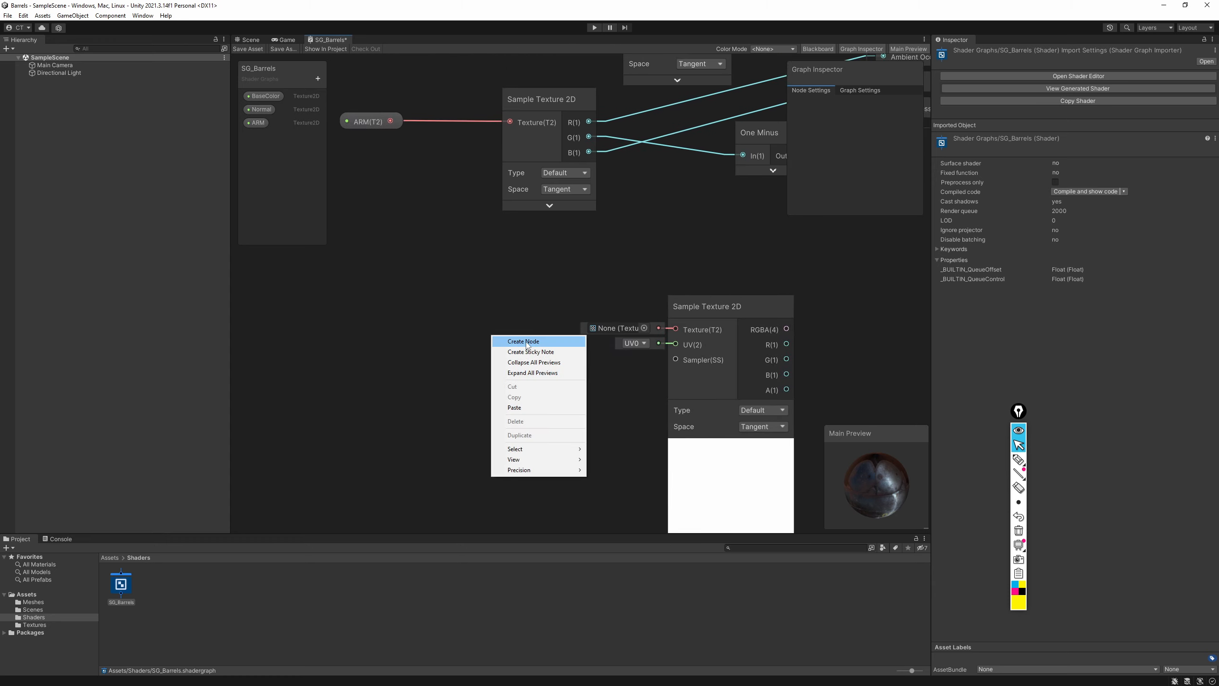
click(509, 339)
click(499, 299)
scroll(513, 327, down, 1)
click(508, 350)
scroll(560, 351, down, 4)
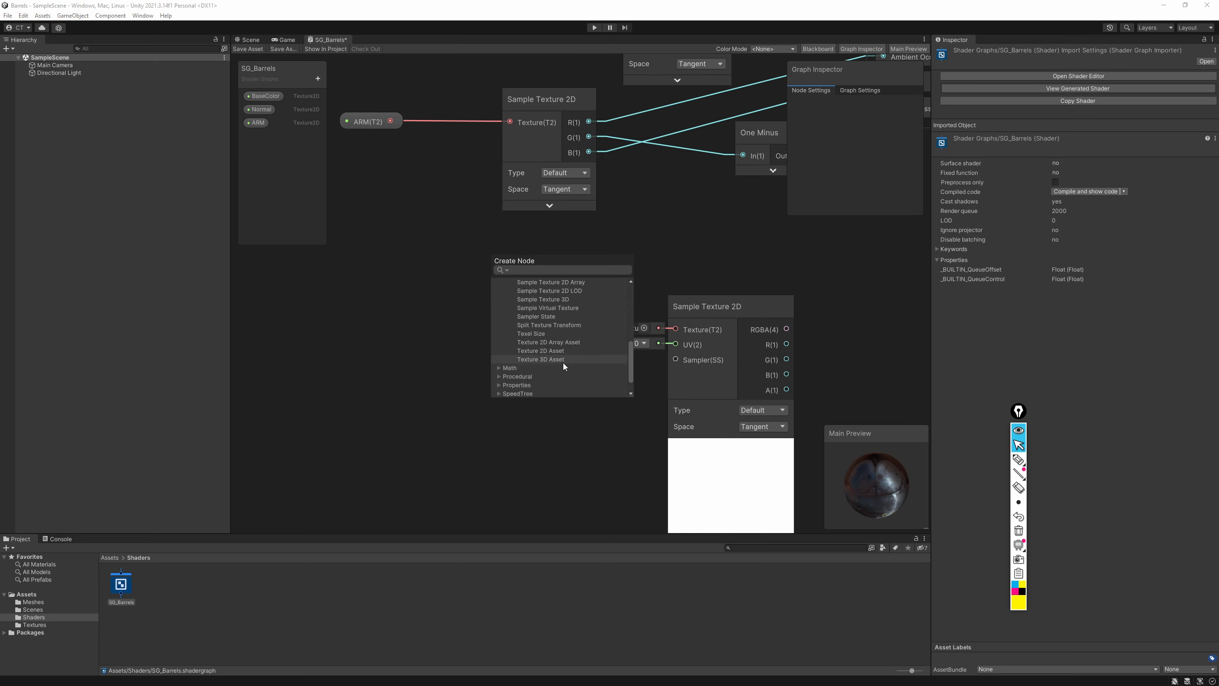
double_click(547, 350)
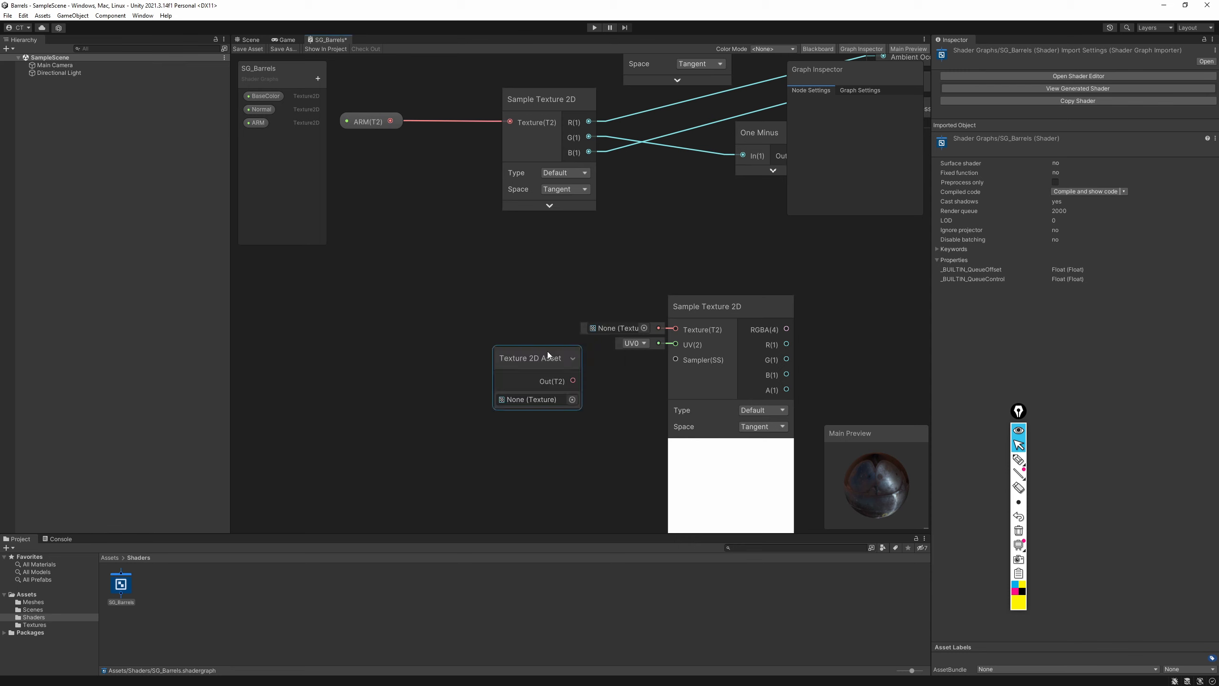
drag(532, 360, 491, 324)
Assign the Barrel1SM texture to the Texture 2D Asset node and connect its output to the new Sample Texture 2D node's Texture input
click(532, 363)
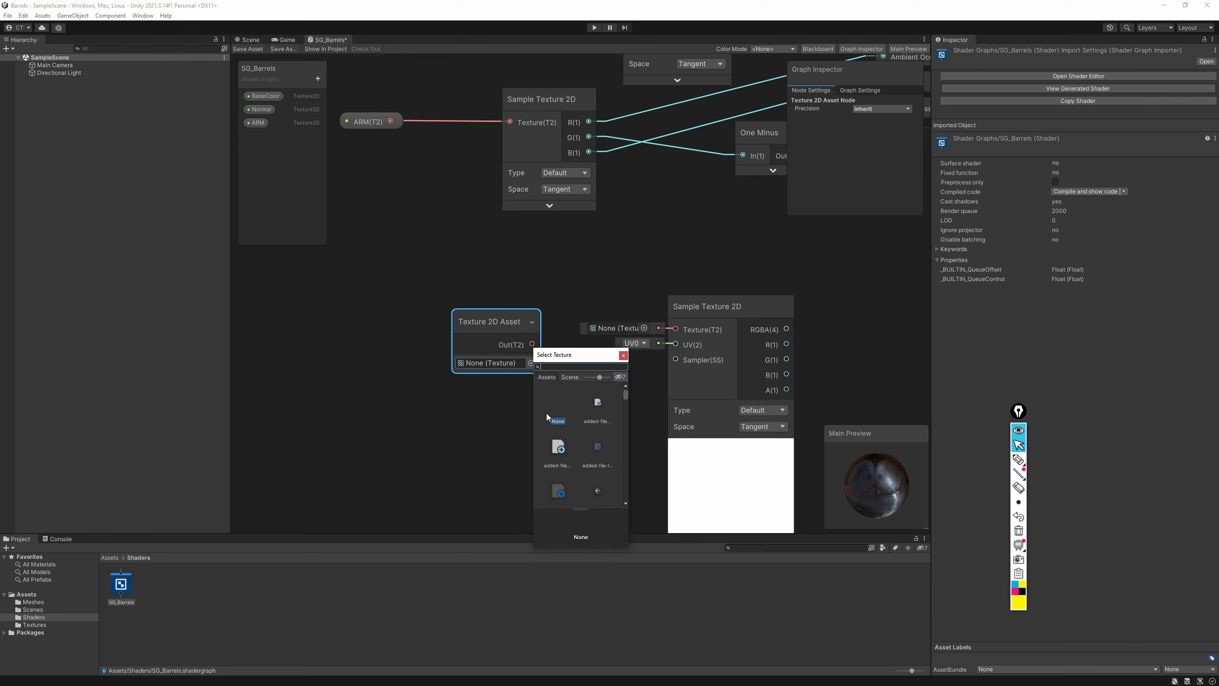
click(558, 440)
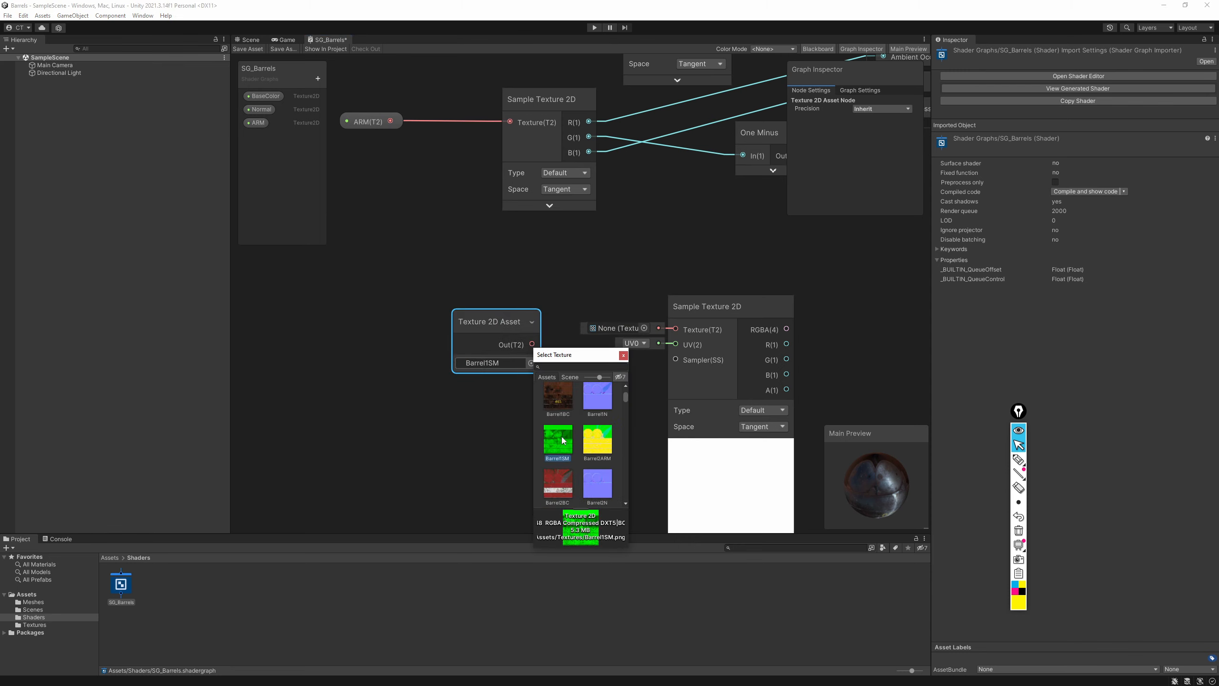
click(623, 355)
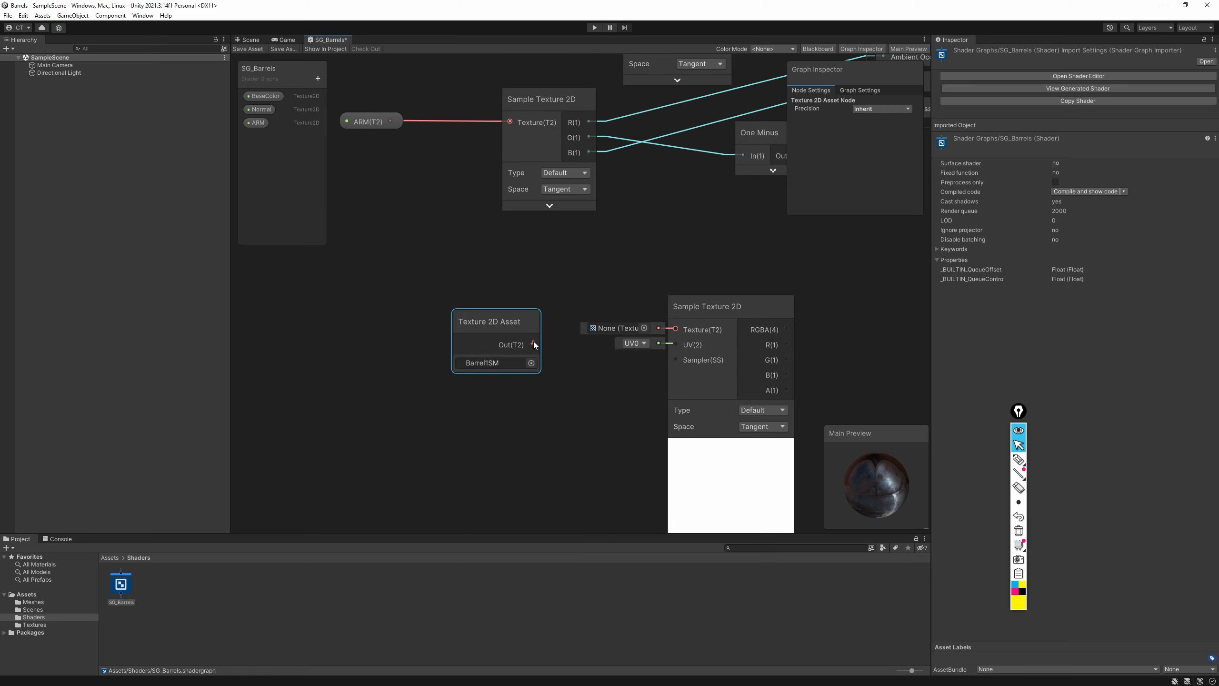
drag(533, 343, 676, 330)
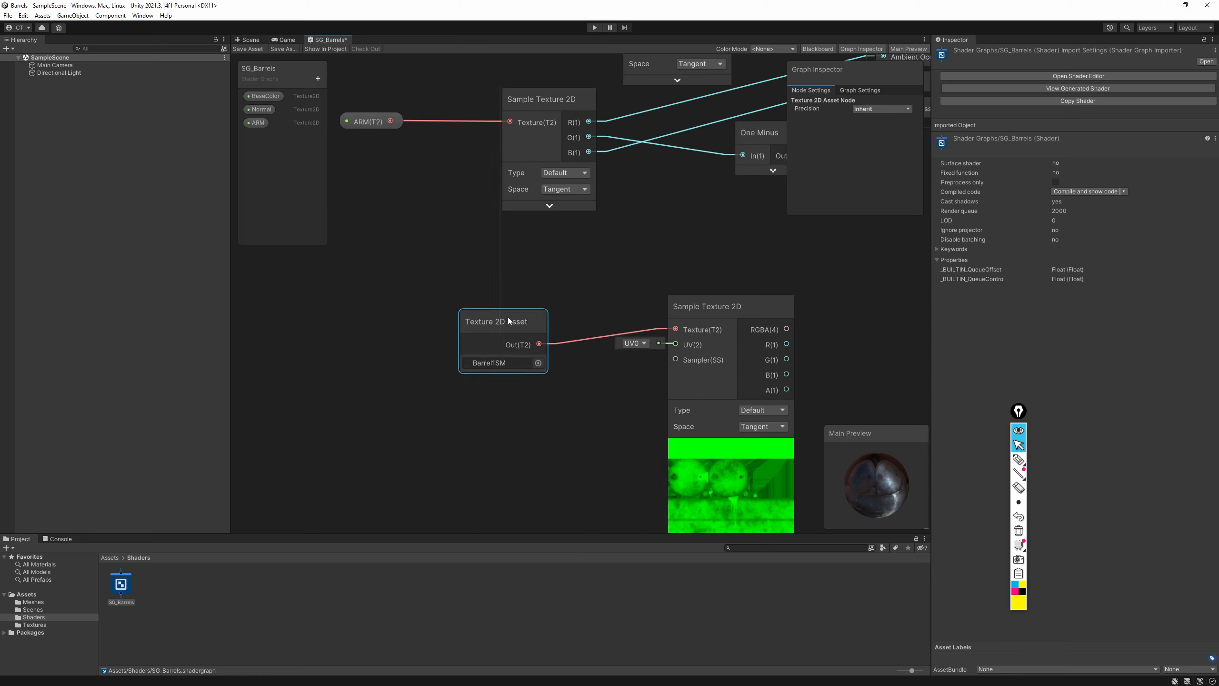
drag(507, 316, 610, 266)
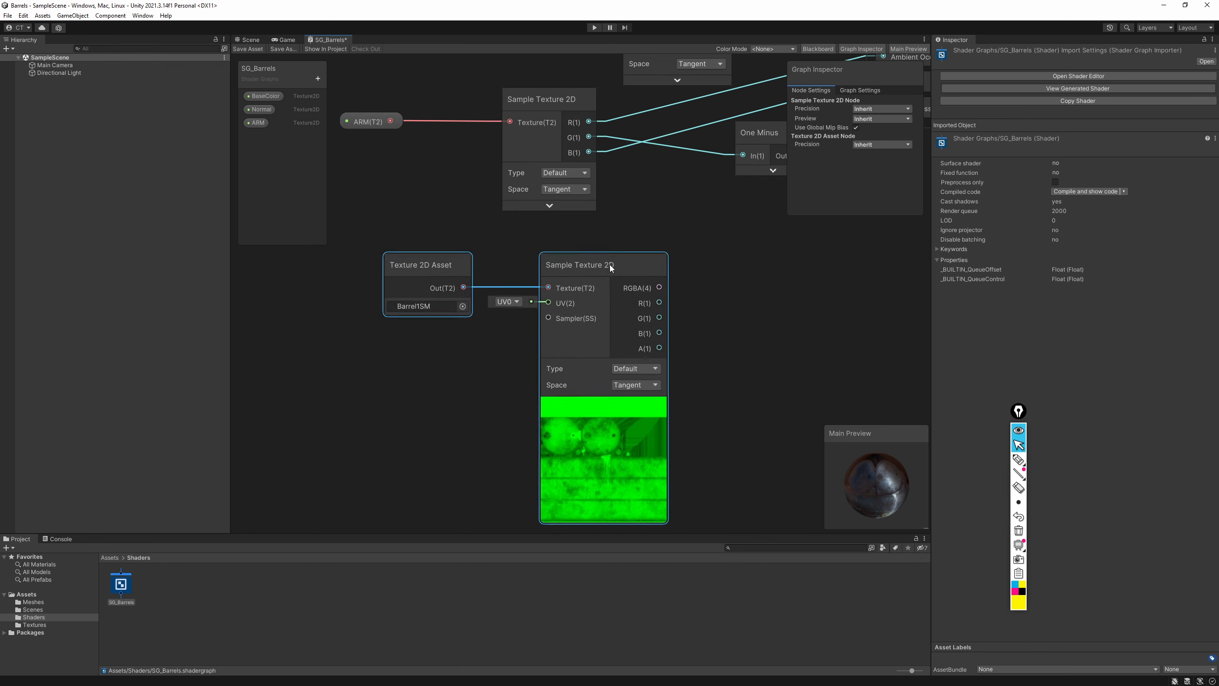
Delete the connections from the ARM branch to the Ambient Occlusion, Metallic and Smoothness inputs of the Fragment block
middle_drag(611, 266, 549, 319)
scroll(564, 335, down, 1)
click(660, 189)
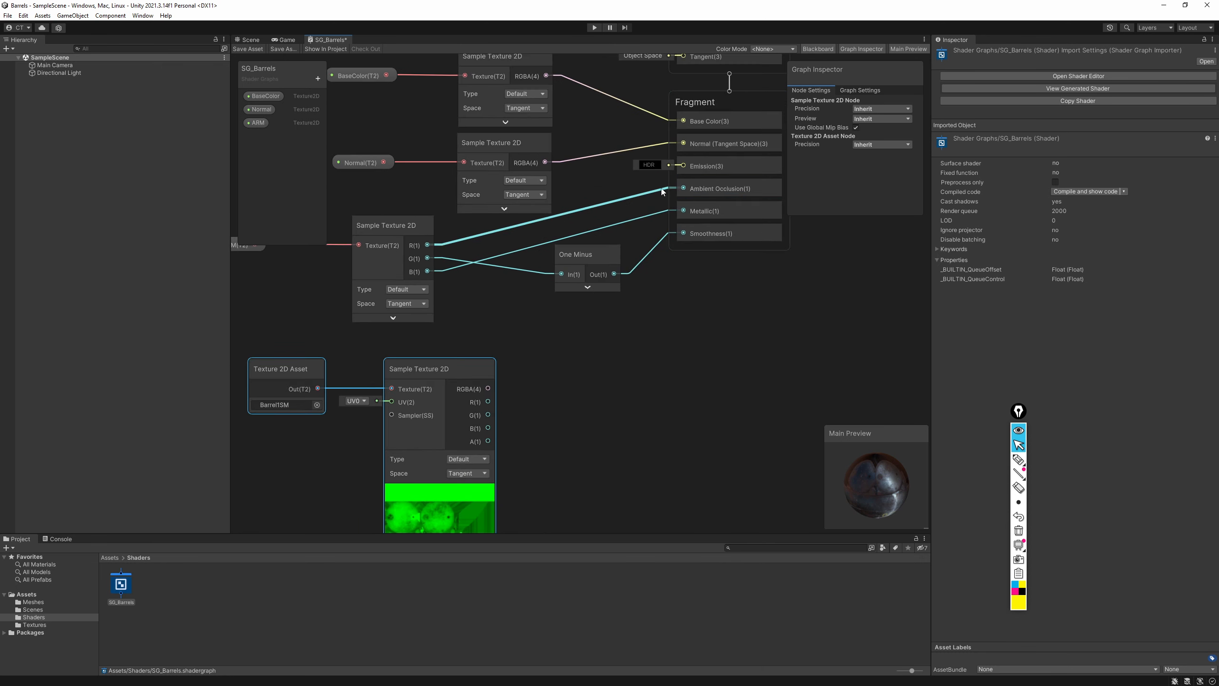
key(Delete)
click(649, 215)
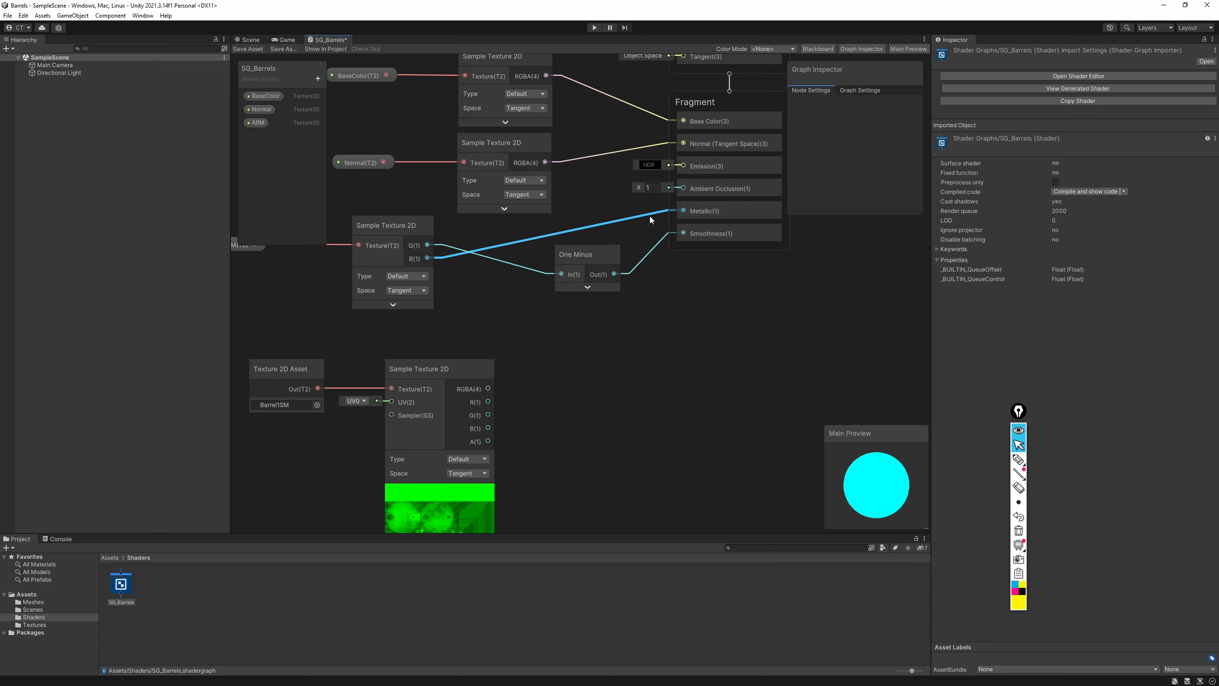
key(Delete)
click(651, 256)
Move the ARM sampler and One Minus nodes aside, and place the Barrel1SM nodes directly below the Normal sampler
drag(603, 253, 497, 232)
middle_drag(515, 251, 692, 299)
drag(379, 353, 673, 272)
drag(655, 287, 341, 286)
drag(592, 365, 418, 475)
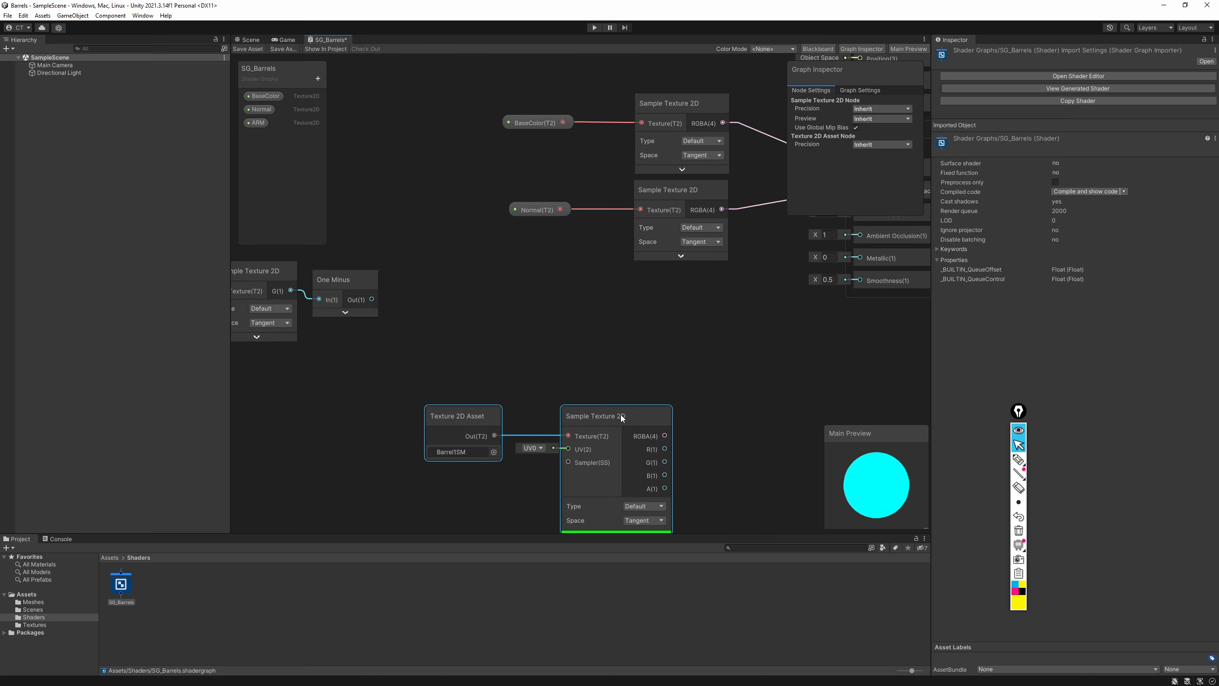
drag(621, 415, 691, 280)
middle_drag(692, 280, 561, 413)
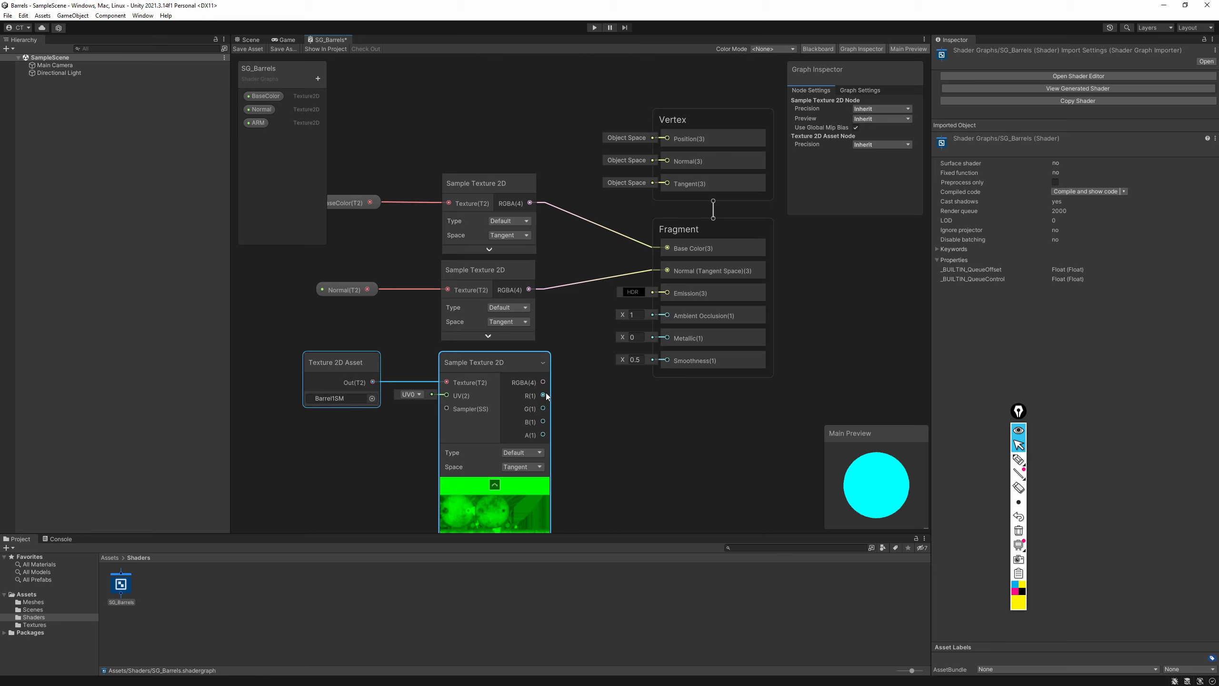
Connect the Barrel1SM sampler's G output to Smoothness and its A output to Metallic, ordering Metallic below Smoothness
drag(547, 408, 667, 363)
drag(547, 436, 714, 369)
middle_drag(647, 443, 671, 369)
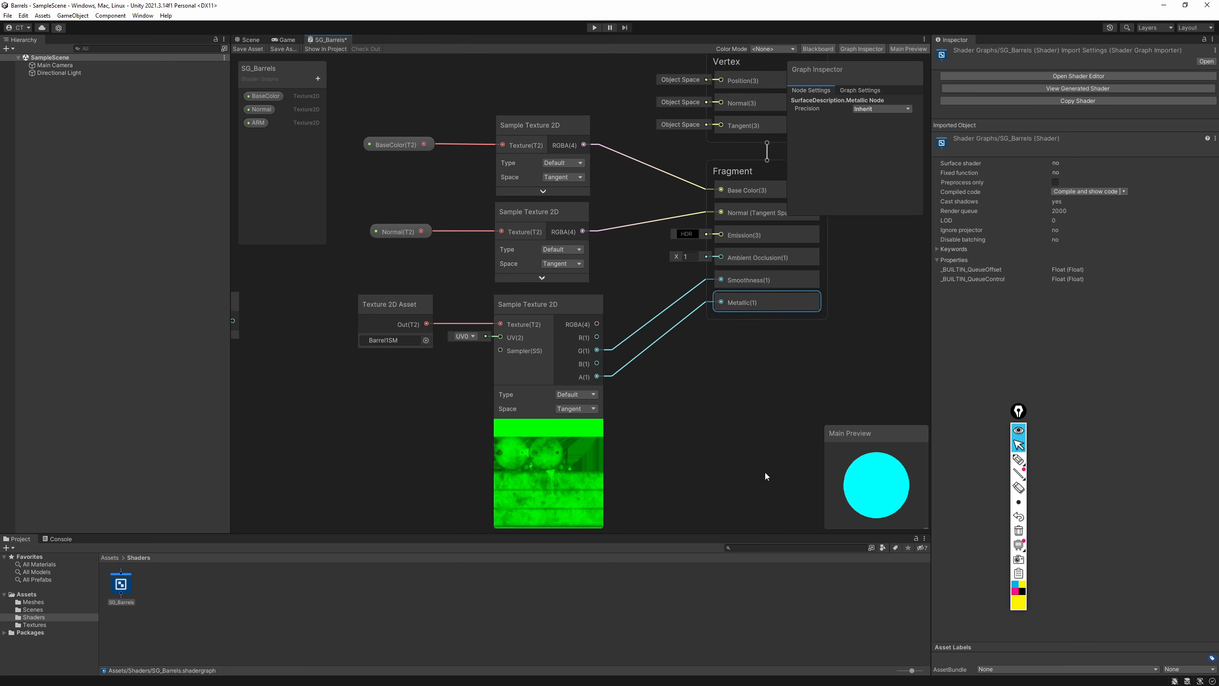
middle_drag(751, 389, 685, 417)
mouse_move(853, 488)
mouse_down()
mouse_move(862, 481)
mouse_move(800, 474)
mouse_move(856, 476)
mouse_up()
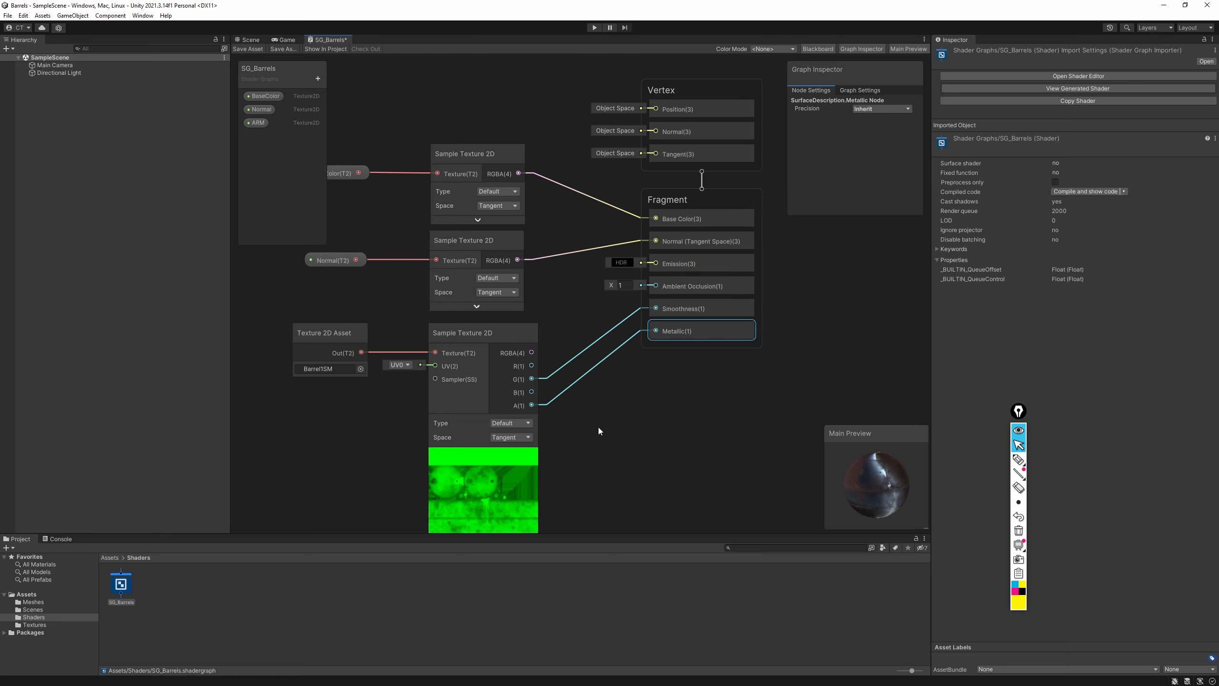
scroll(624, 432, down, 5)
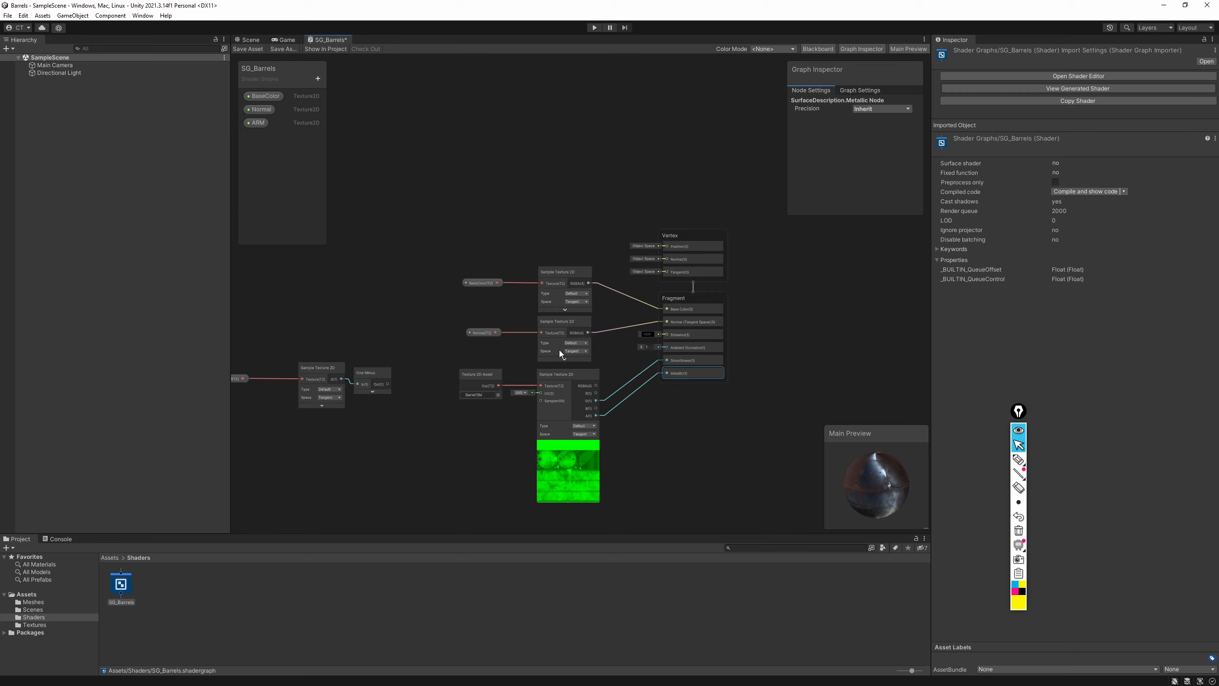
Return to the Scene view and create a material named M_Barrels in the Shaders folder
click(250, 40)
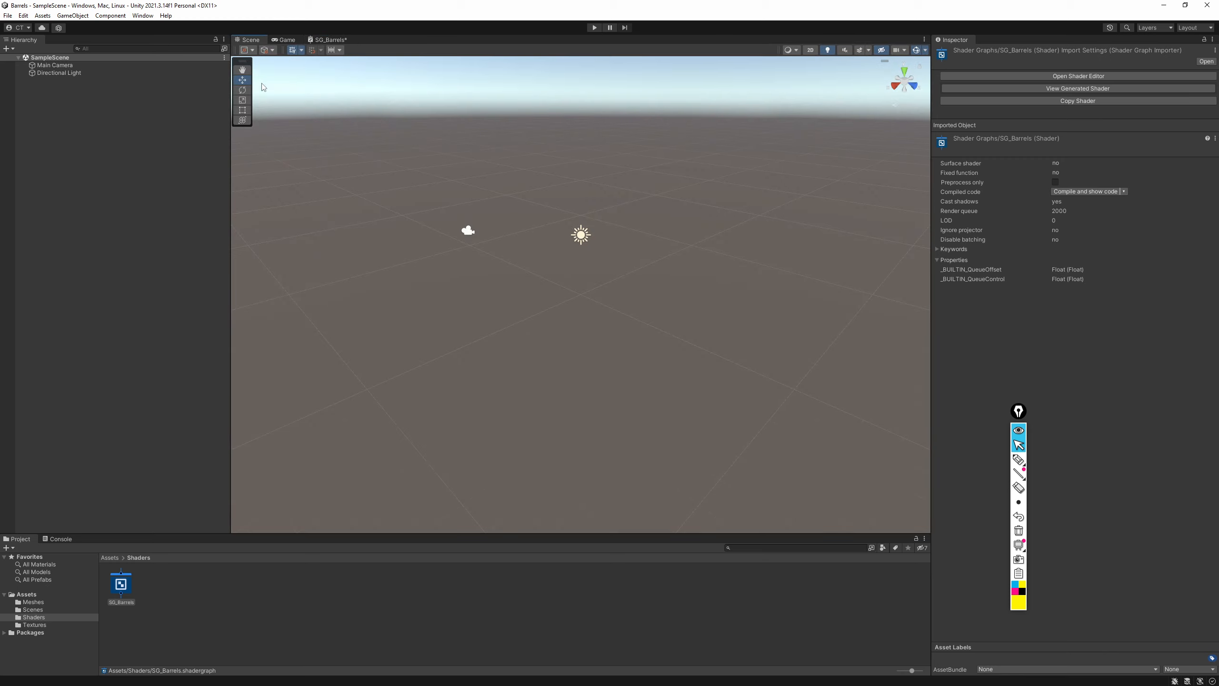
click(193, 615)
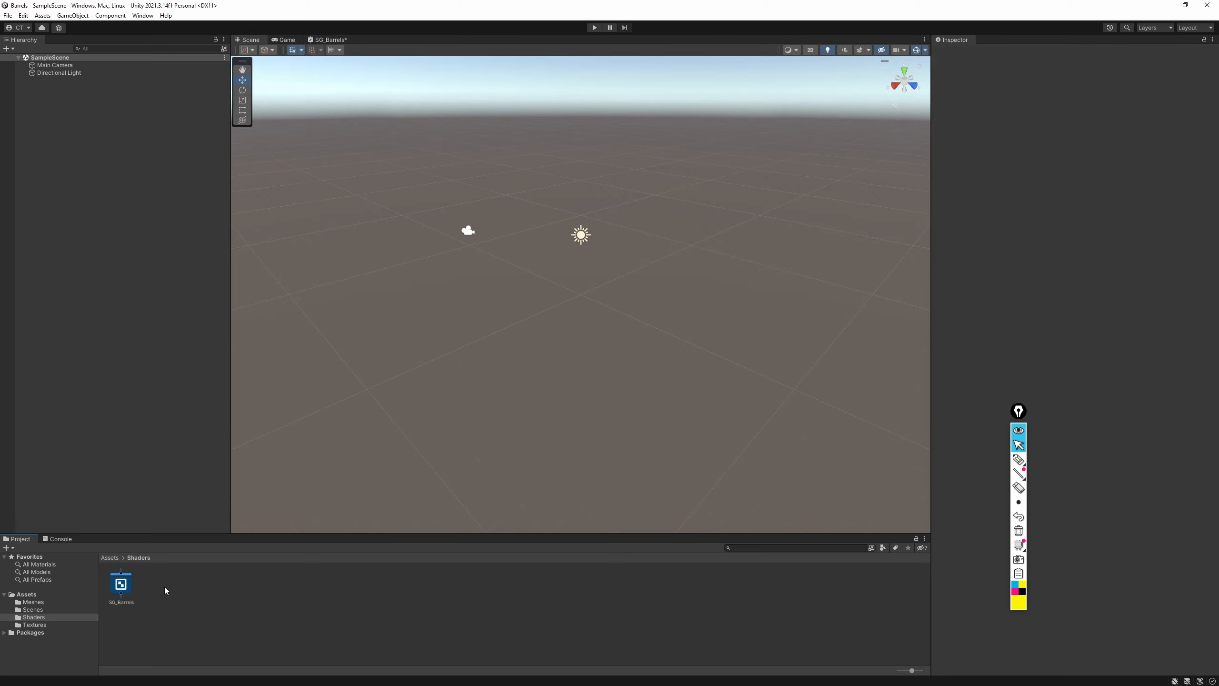
drag(187, 534, 178, 492)
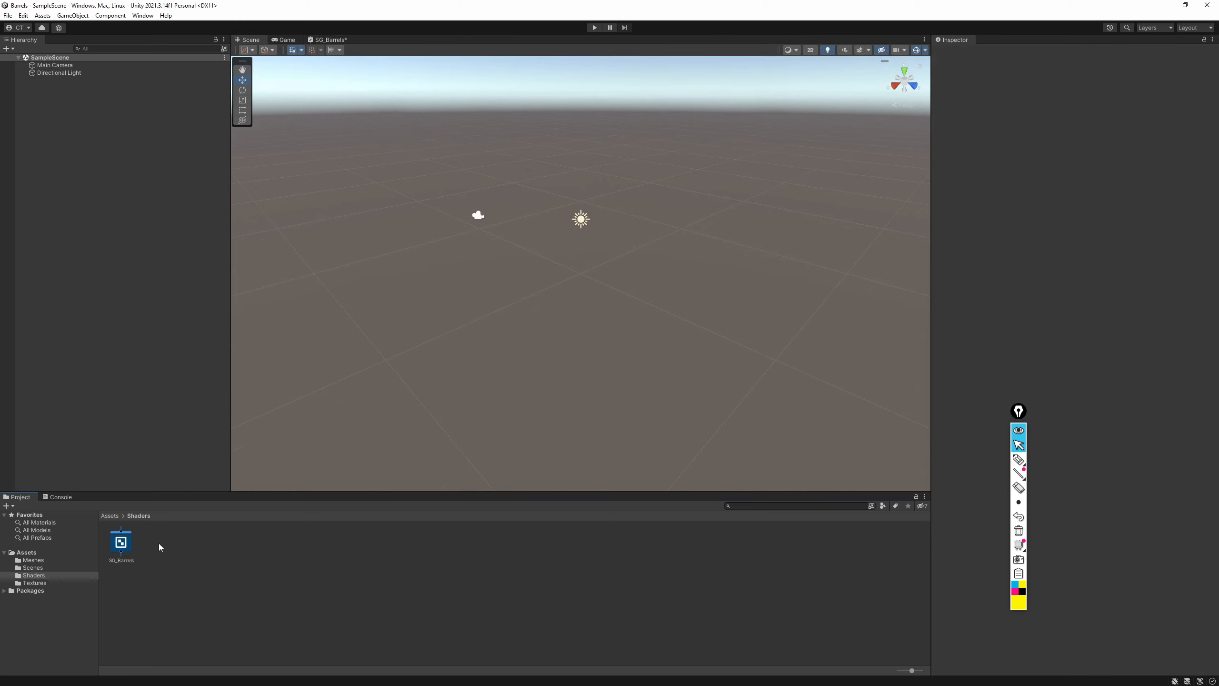
right_click(159, 544)
mouse_move(279, 296)
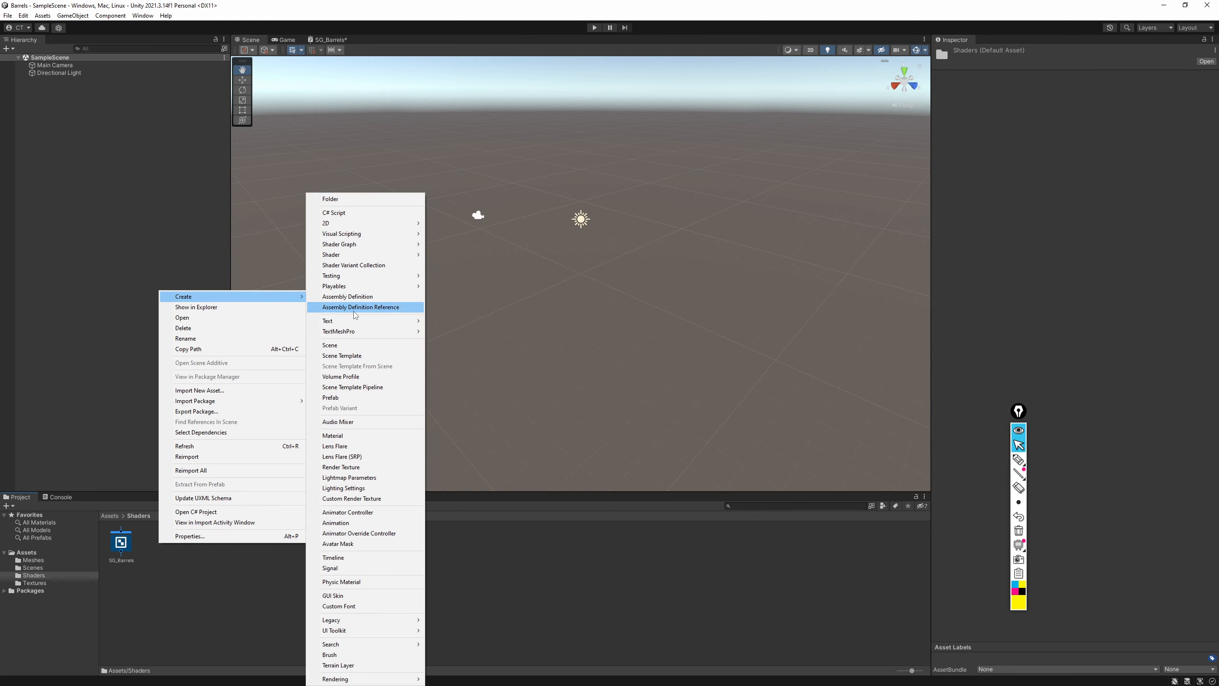
click(334, 437)
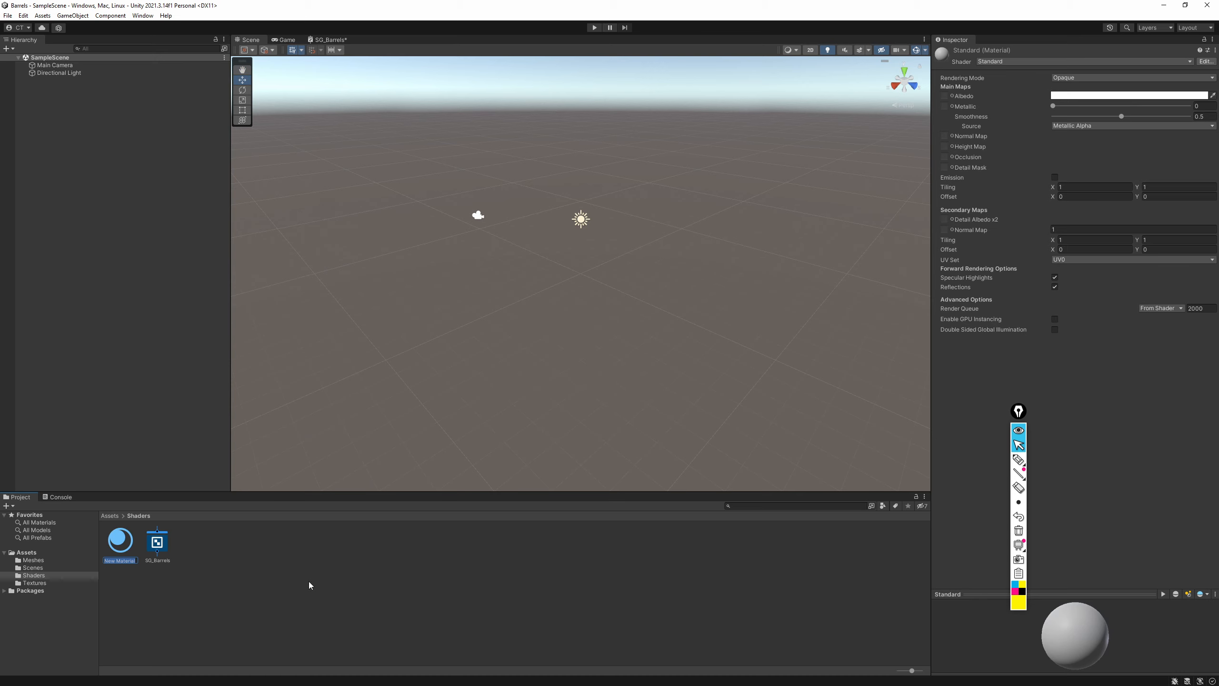
text(M_Barrels)
key(Return)
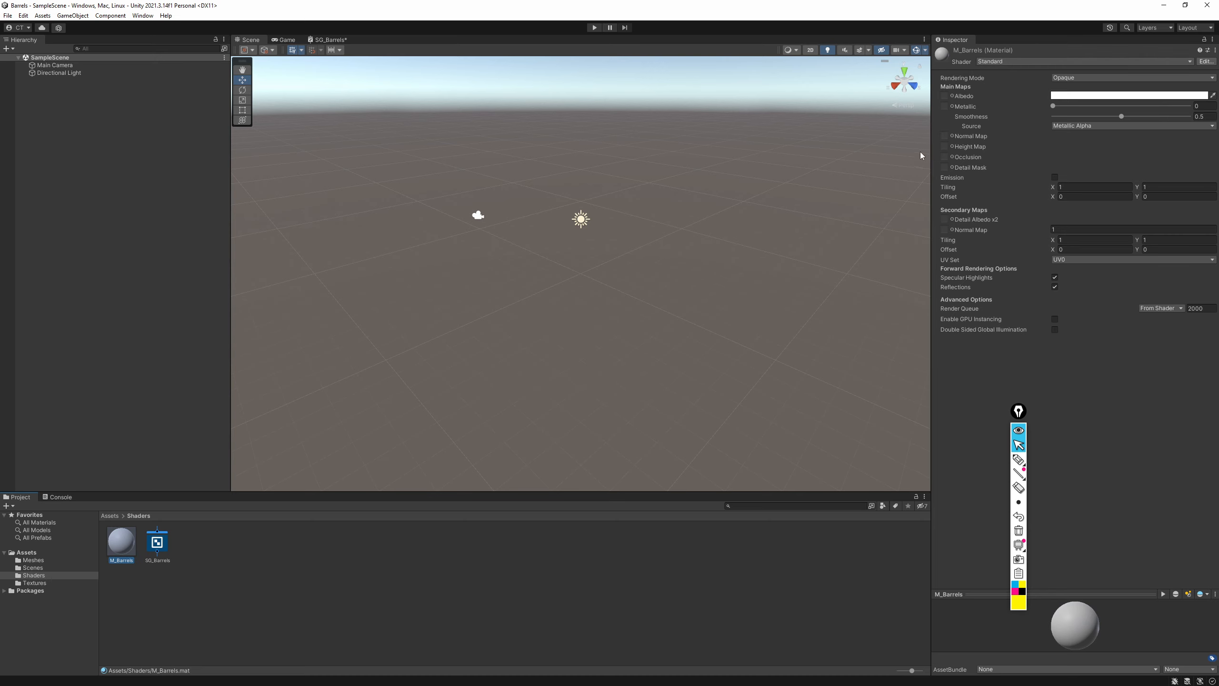
click(1190, 61)
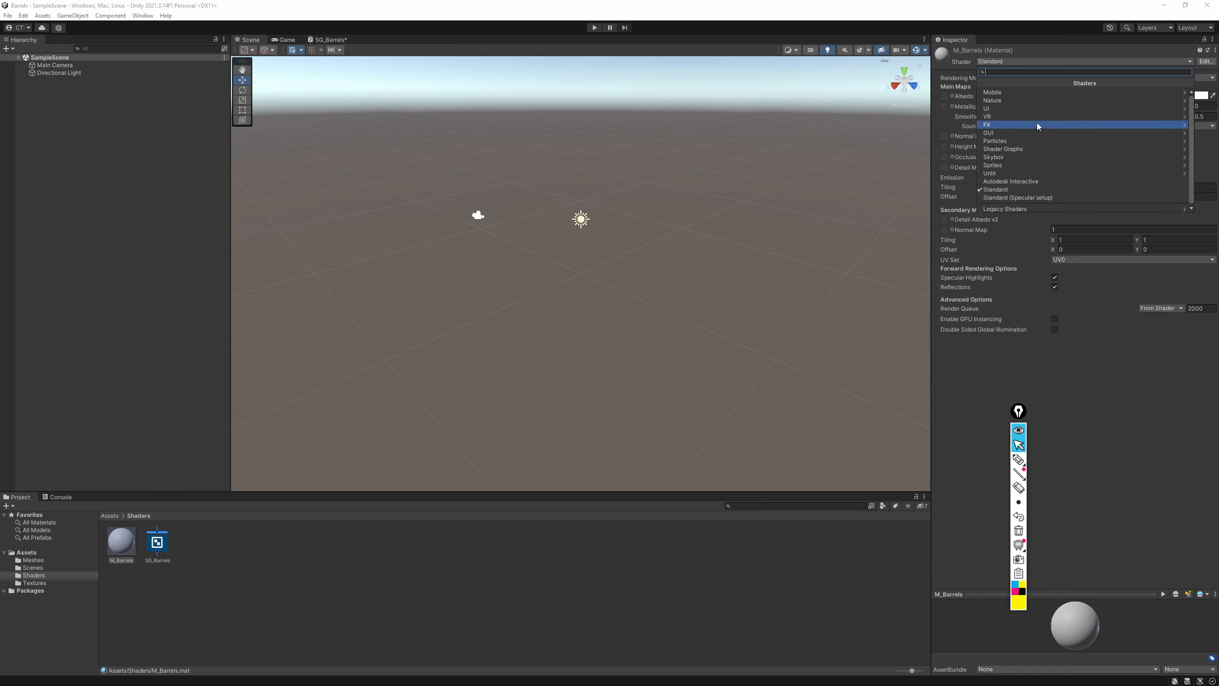
click(159, 540)
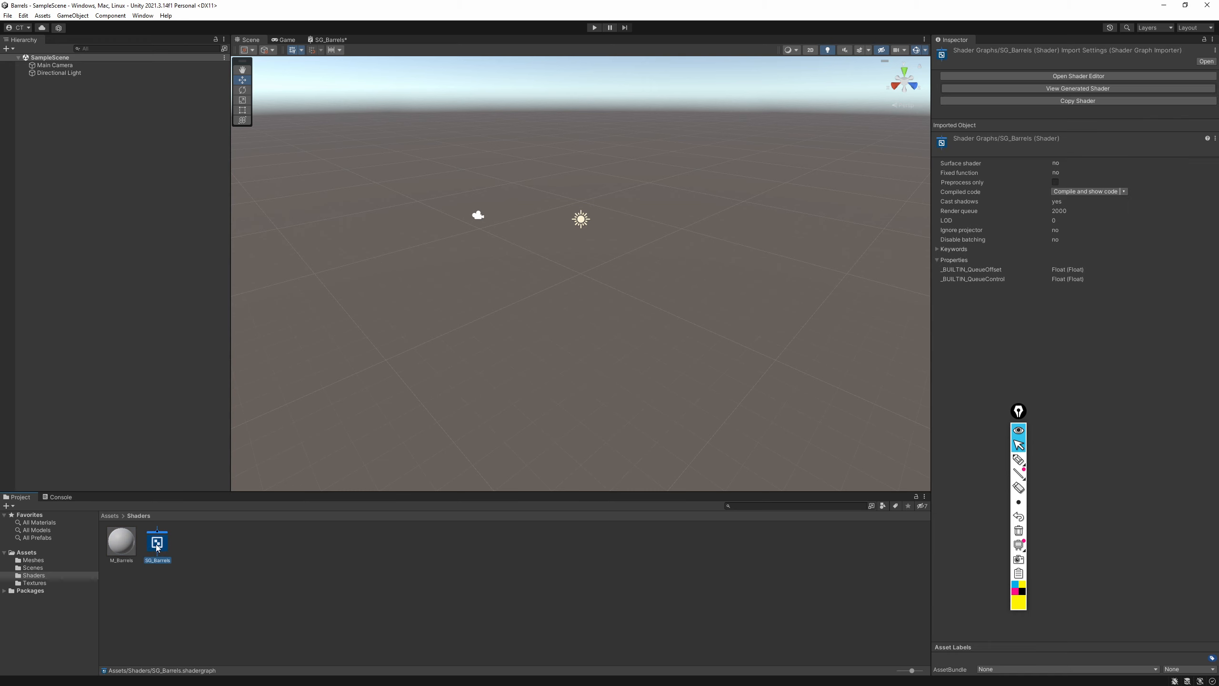
drag(159, 546, 964, 64)
click(130, 550)
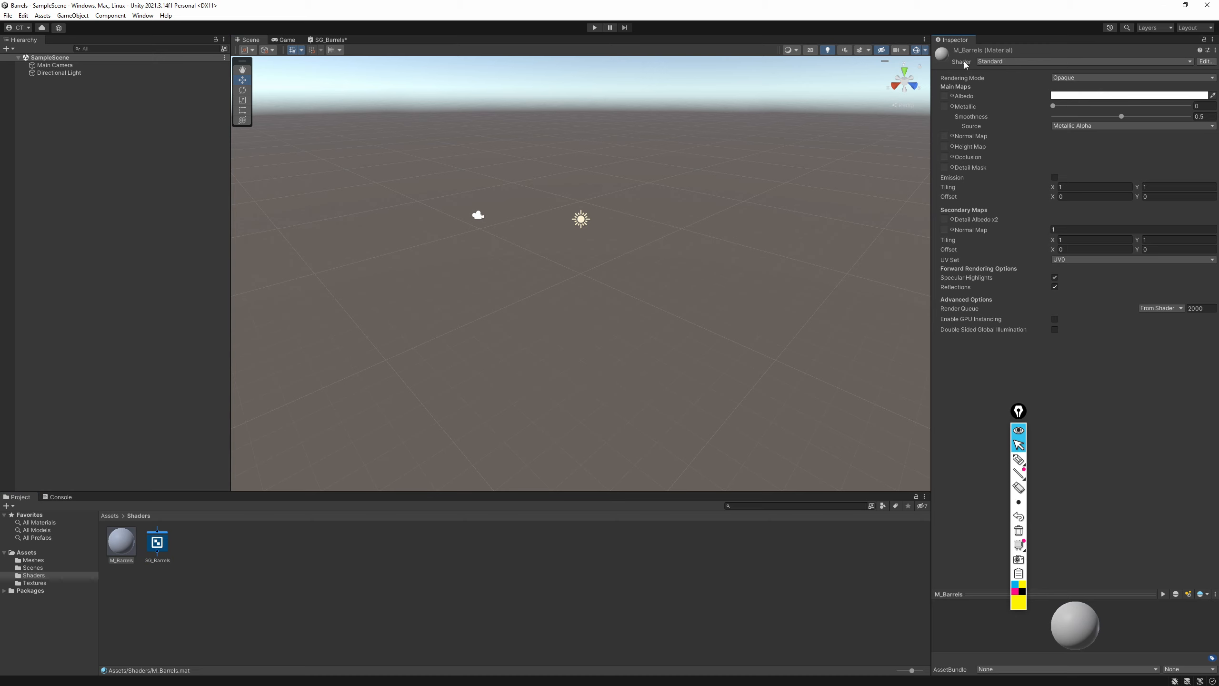
click(1162, 309)
Set the M_Barrels material's shader to Shader Graphs/SG_Barrels and expand its Advanced Options
click(1190, 63)
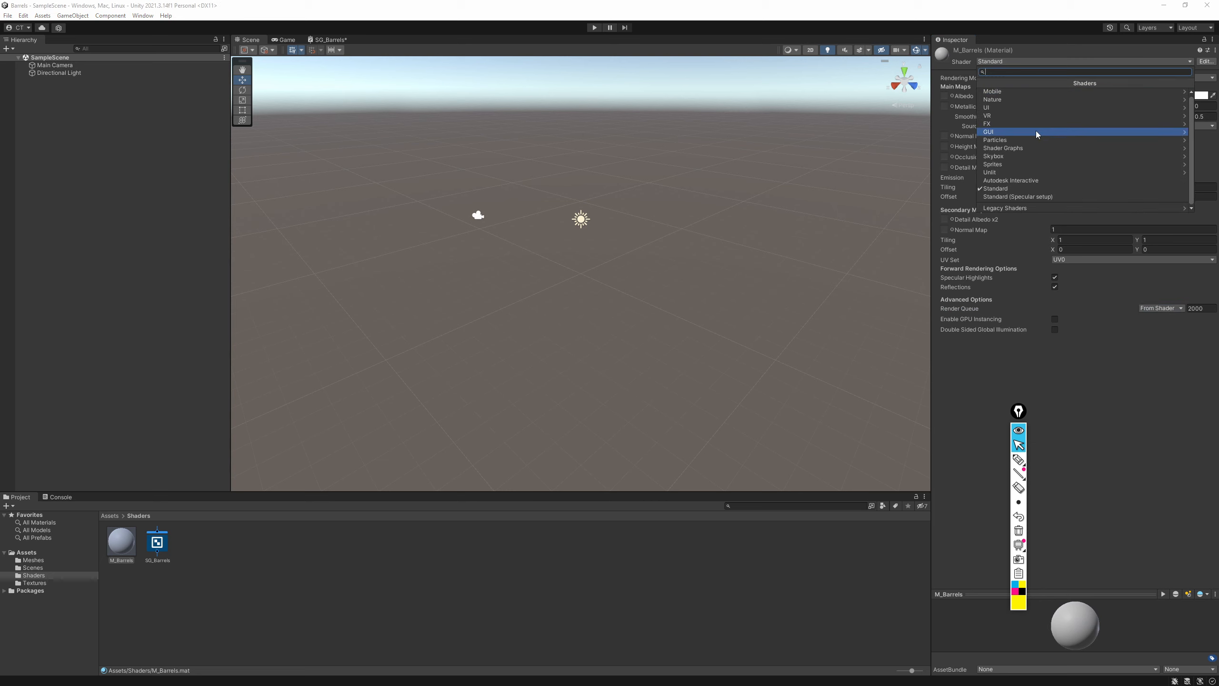
click(1028, 147)
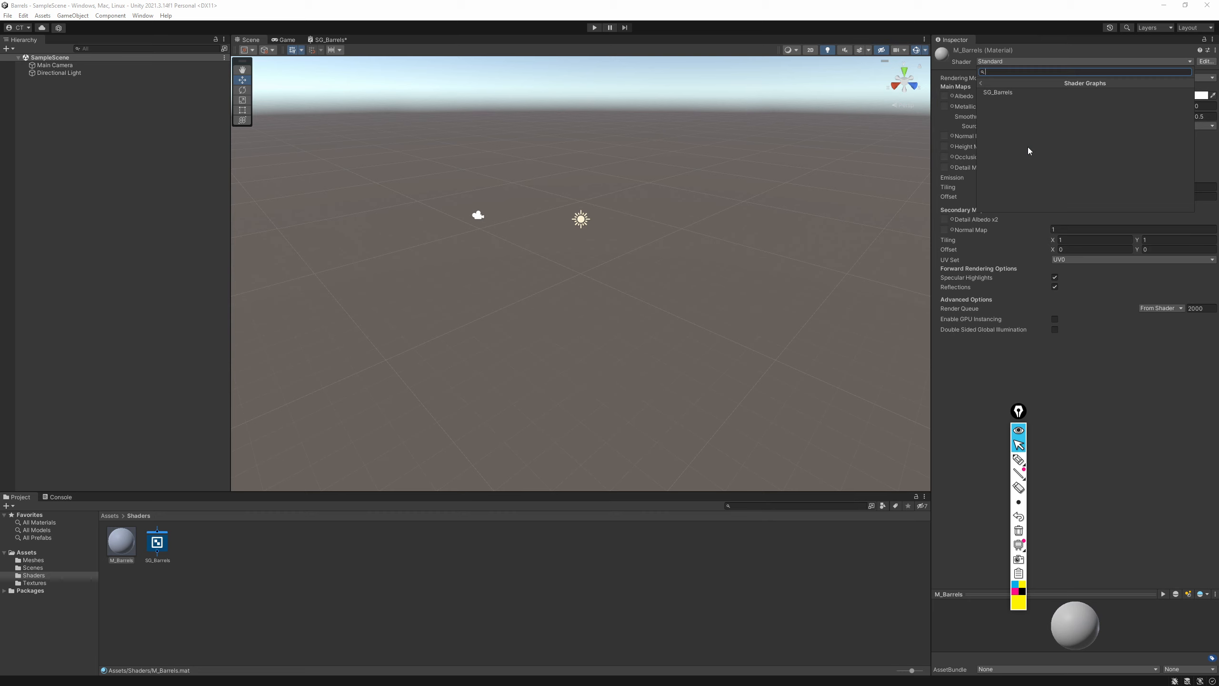
click(995, 91)
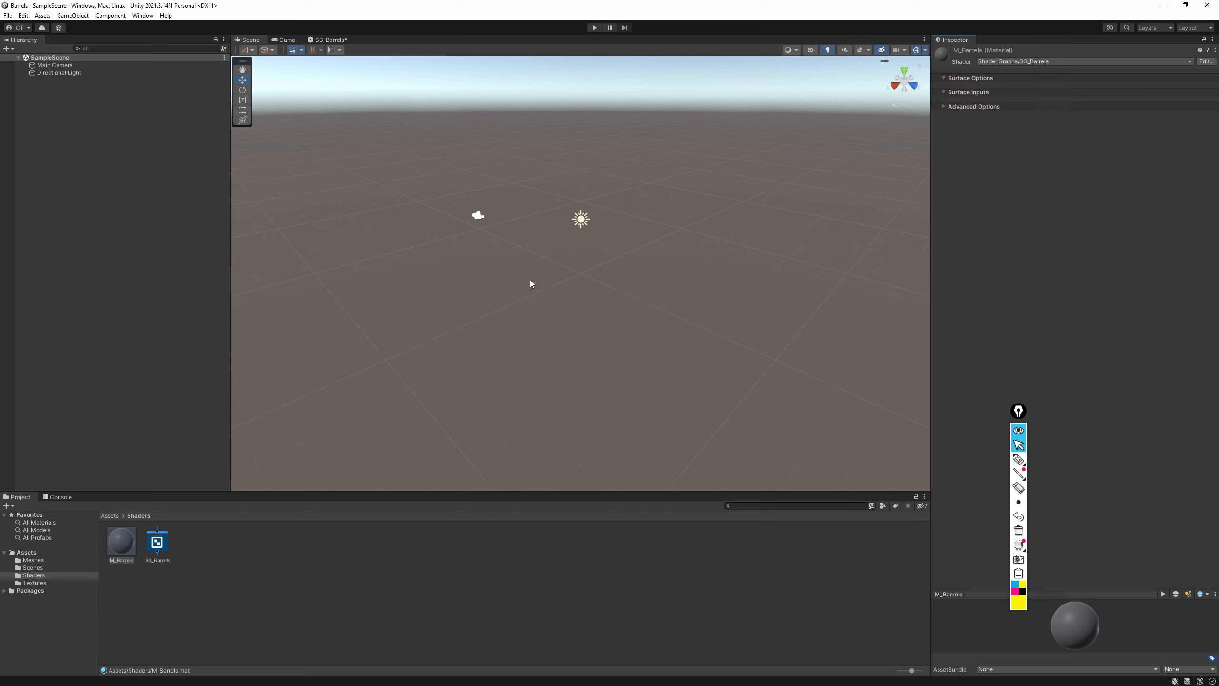
click(944, 108)
click(943, 93)
click(943, 78)
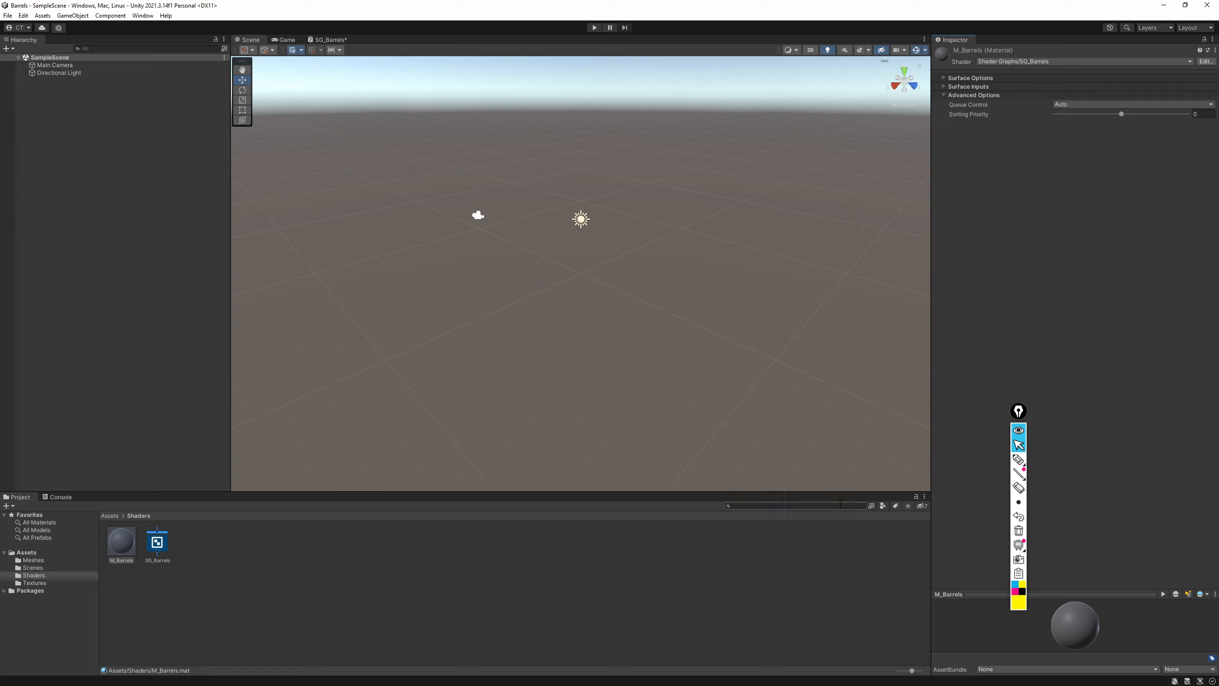
Reopen the SG_Barrels shader graph, save it and return to the Scene view
click(120, 538)
double_click(157, 542)
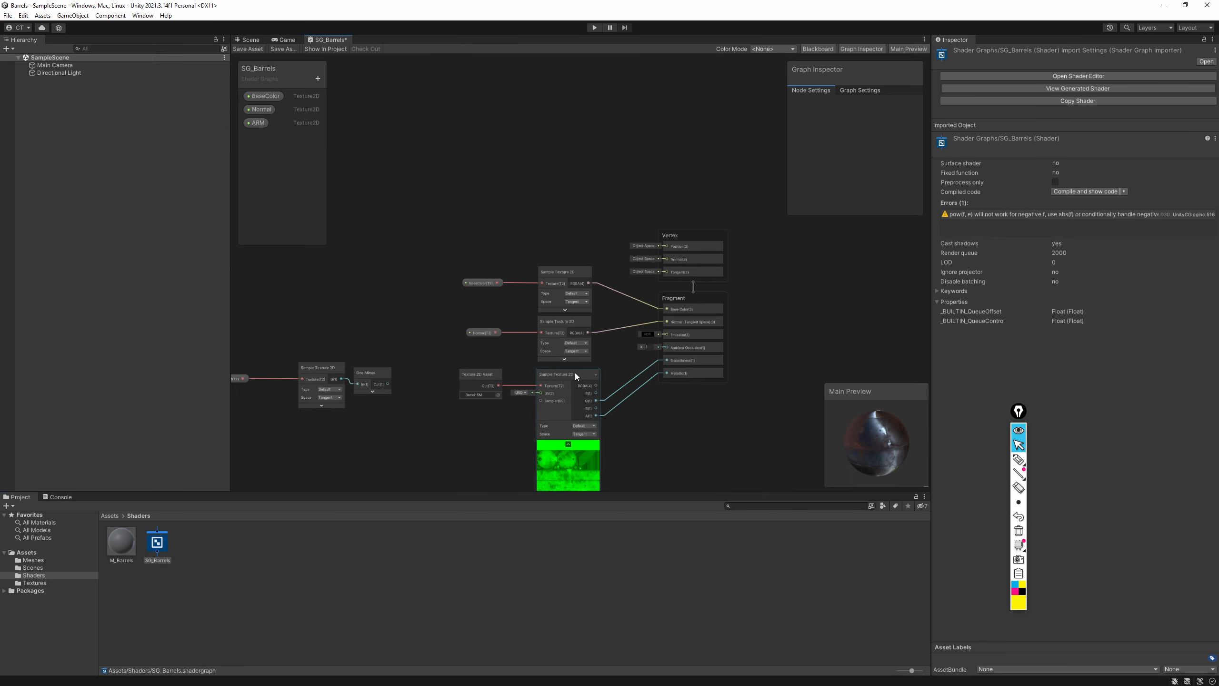
key(ctrl+s)
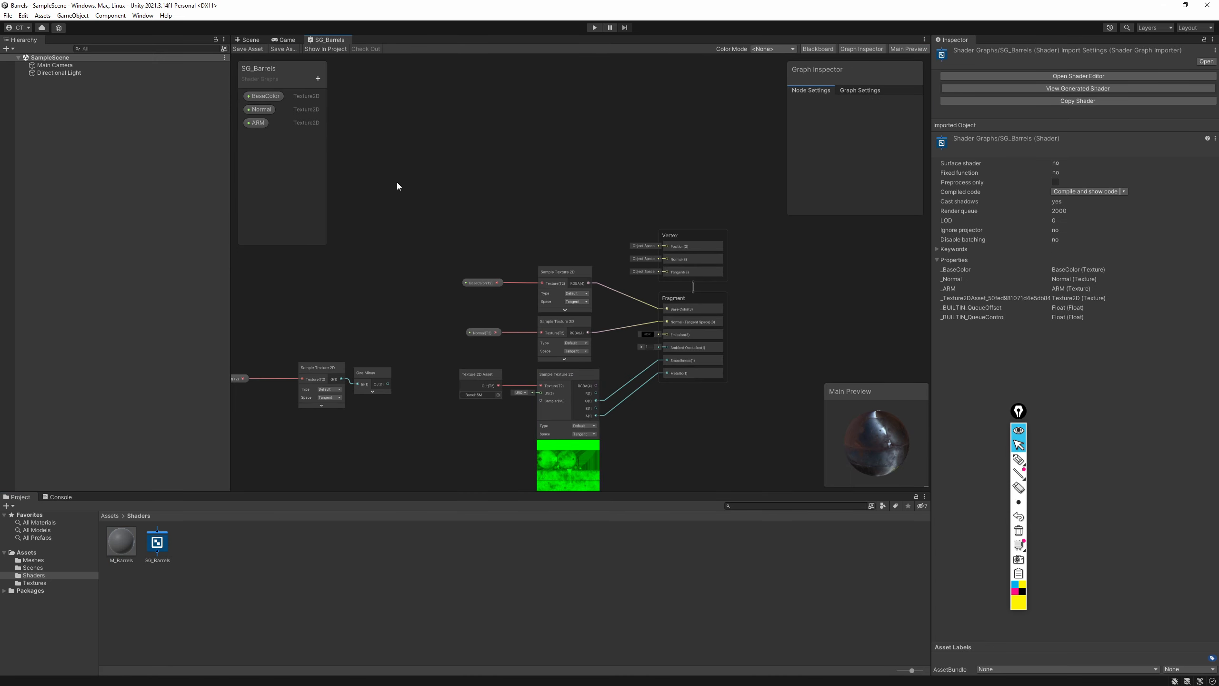
click(252, 43)
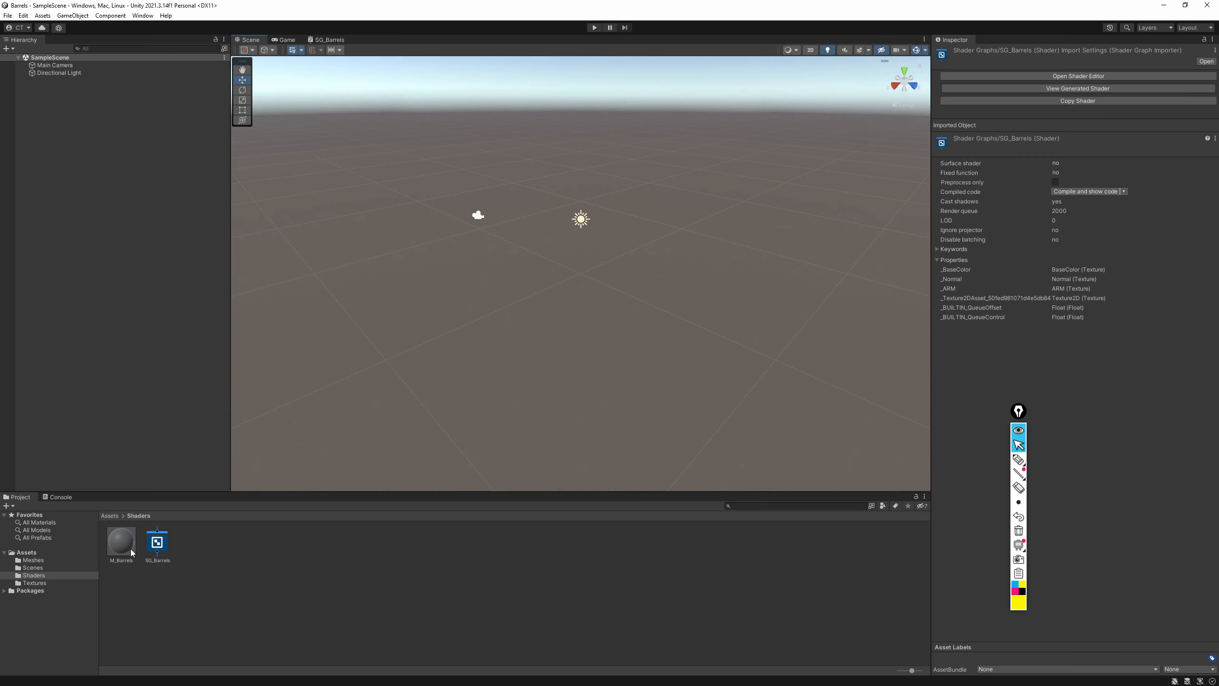
Remap the Barrel model's embedded BarrelM material to M_Barrels and apply the import settings
click(33, 560)
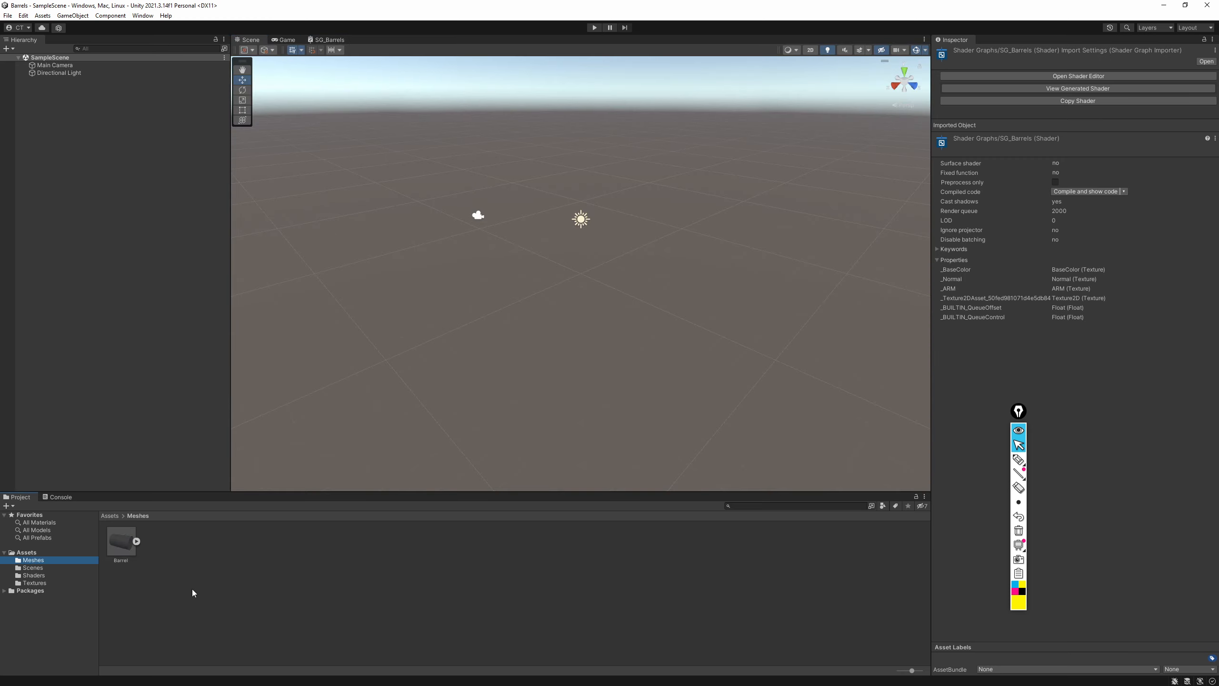
click(136, 541)
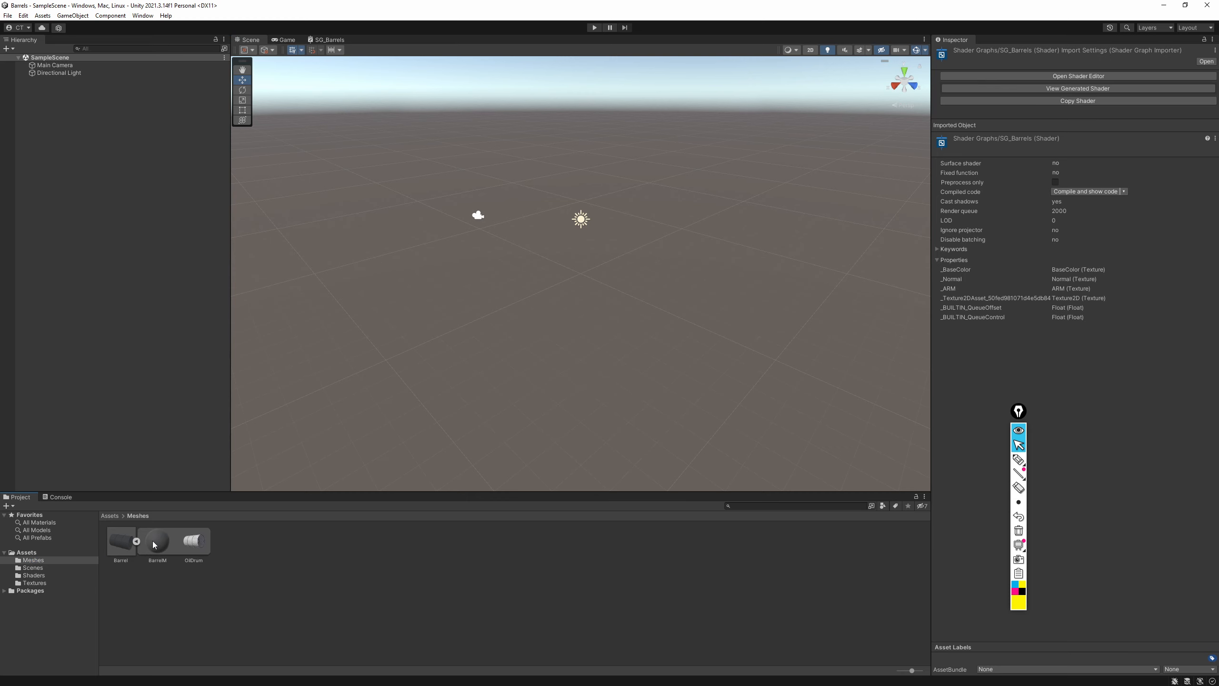
click(132, 543)
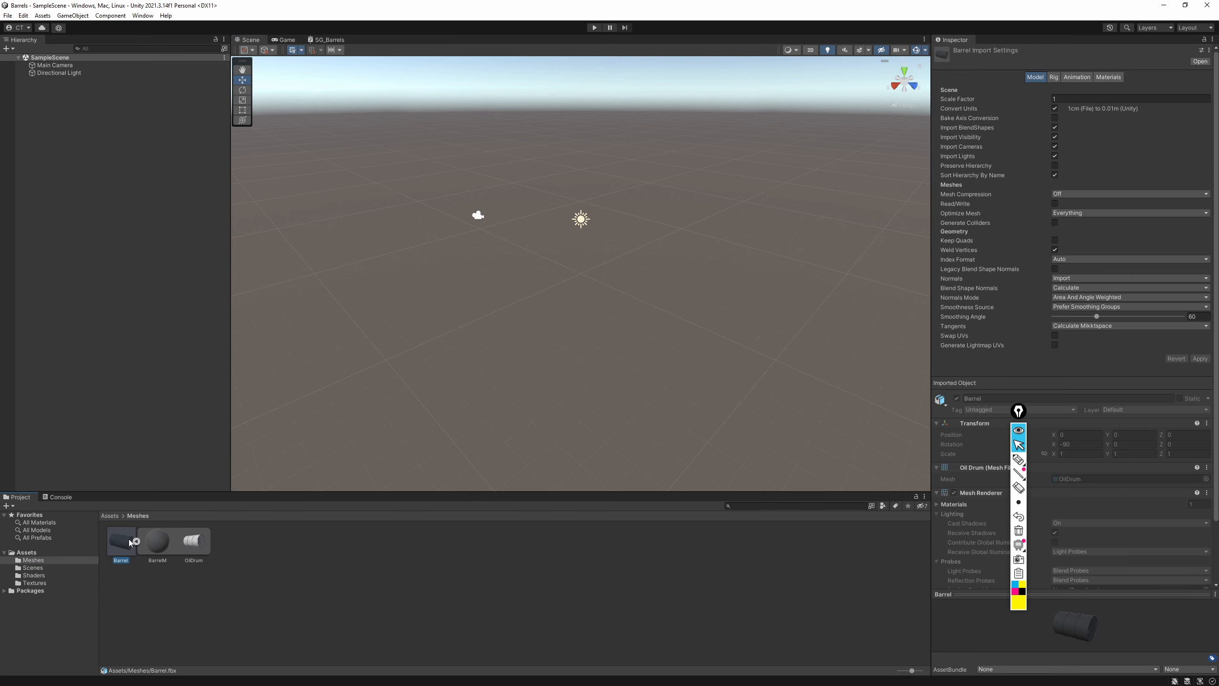
click(1116, 78)
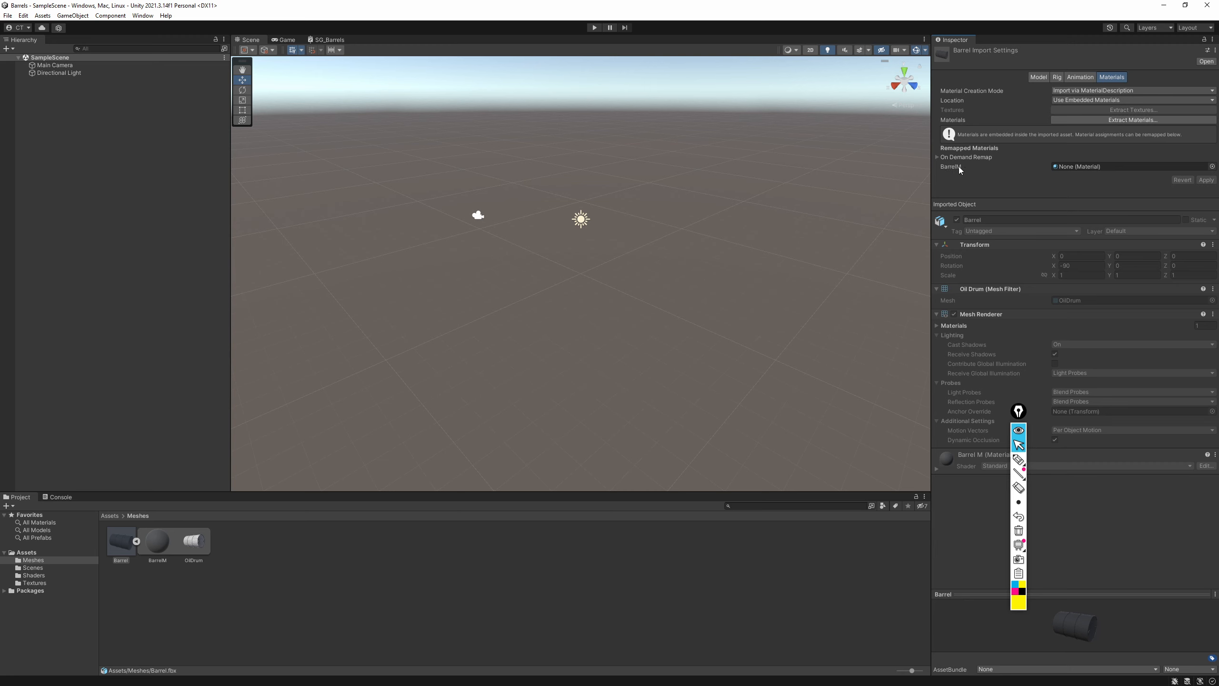
click(1211, 167)
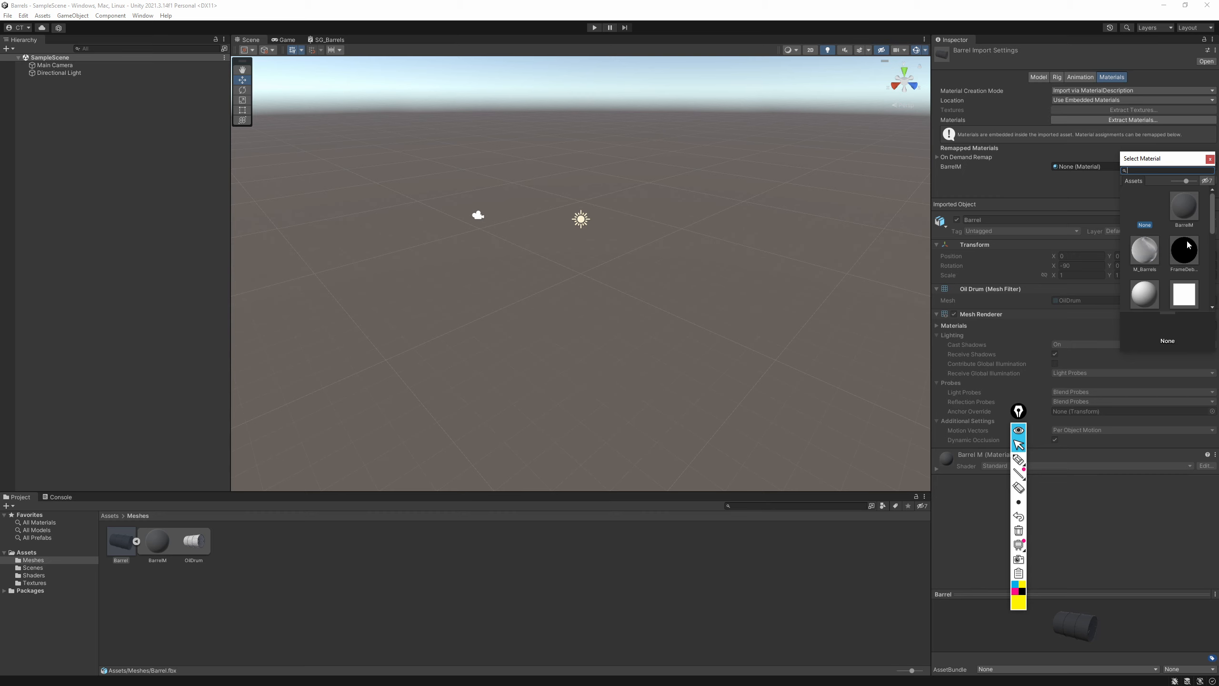
click(1151, 251)
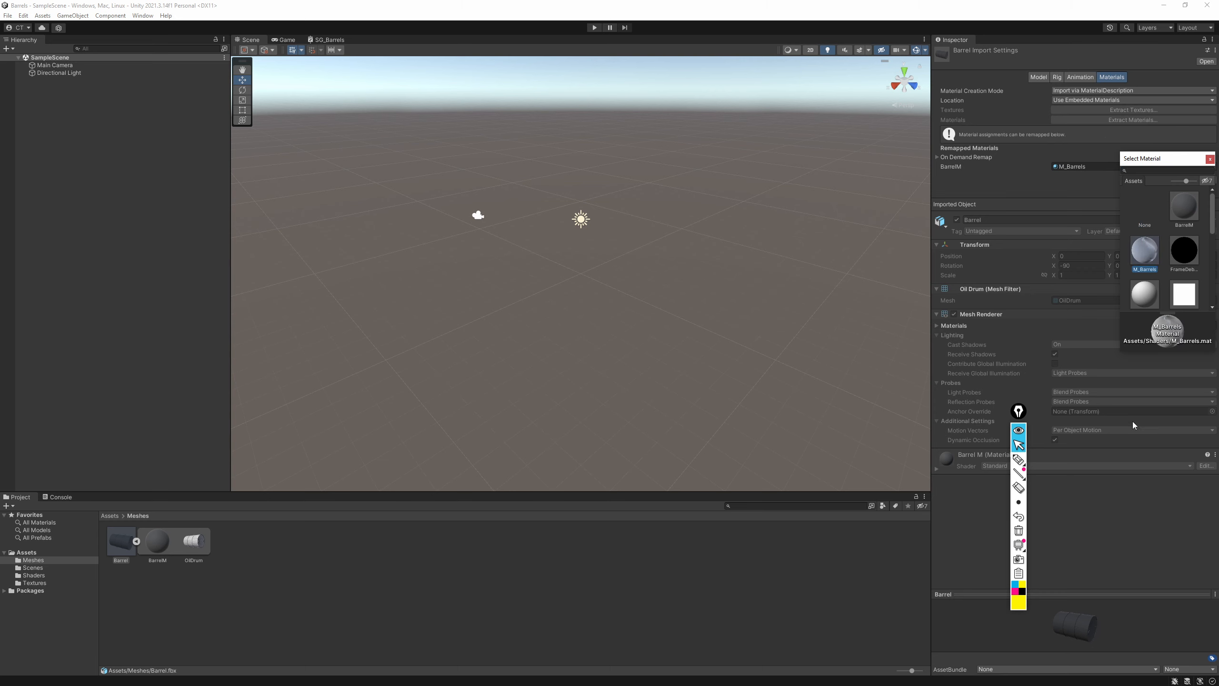
click(1210, 160)
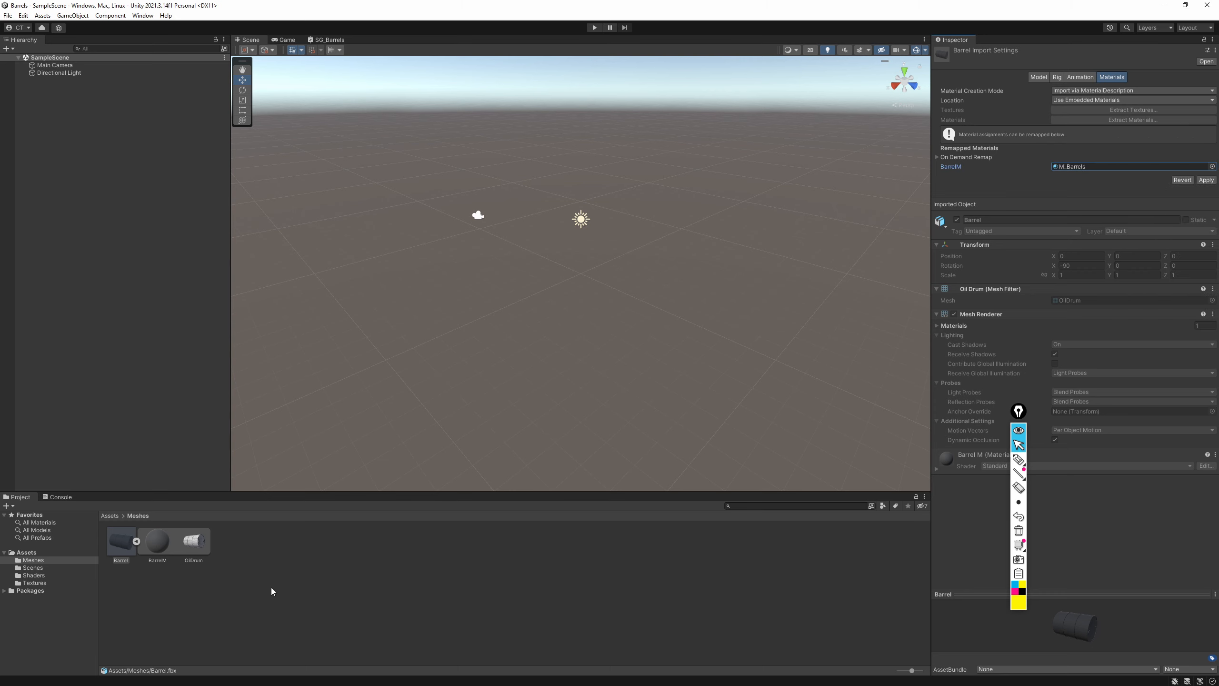
click(358, 594)
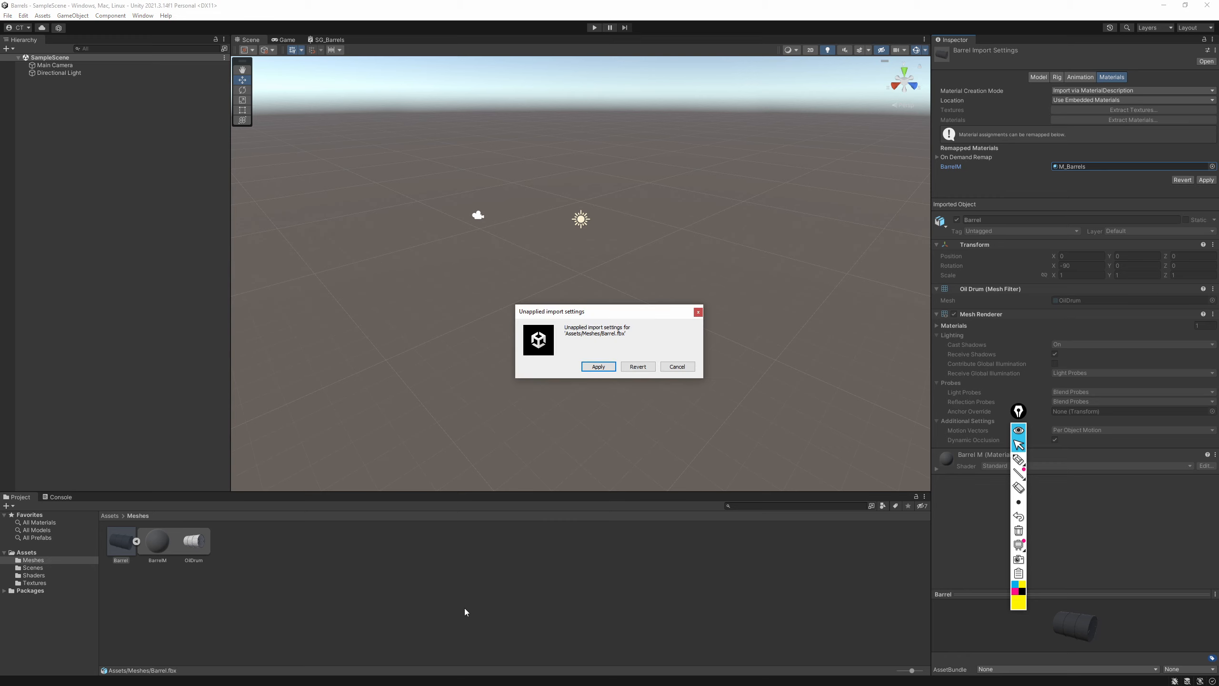
click(600, 367)
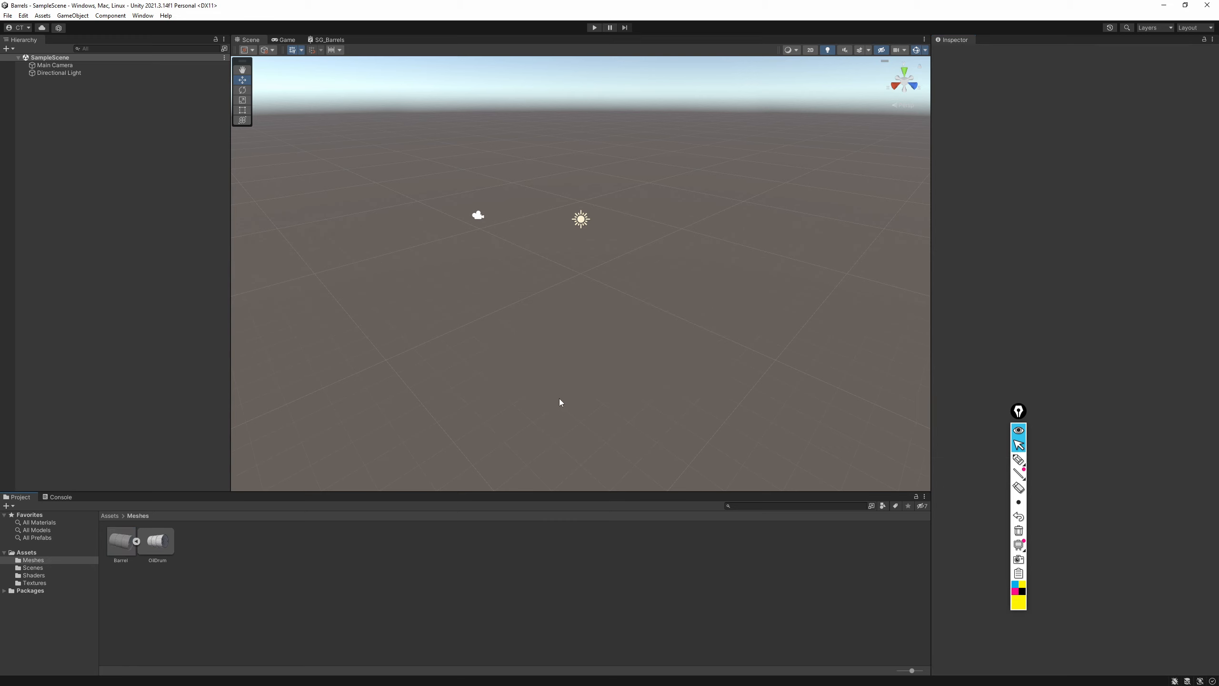
Place the Barrel model from the Meshes folder in the scene and frame it up close
drag(120, 543, 597, 391)
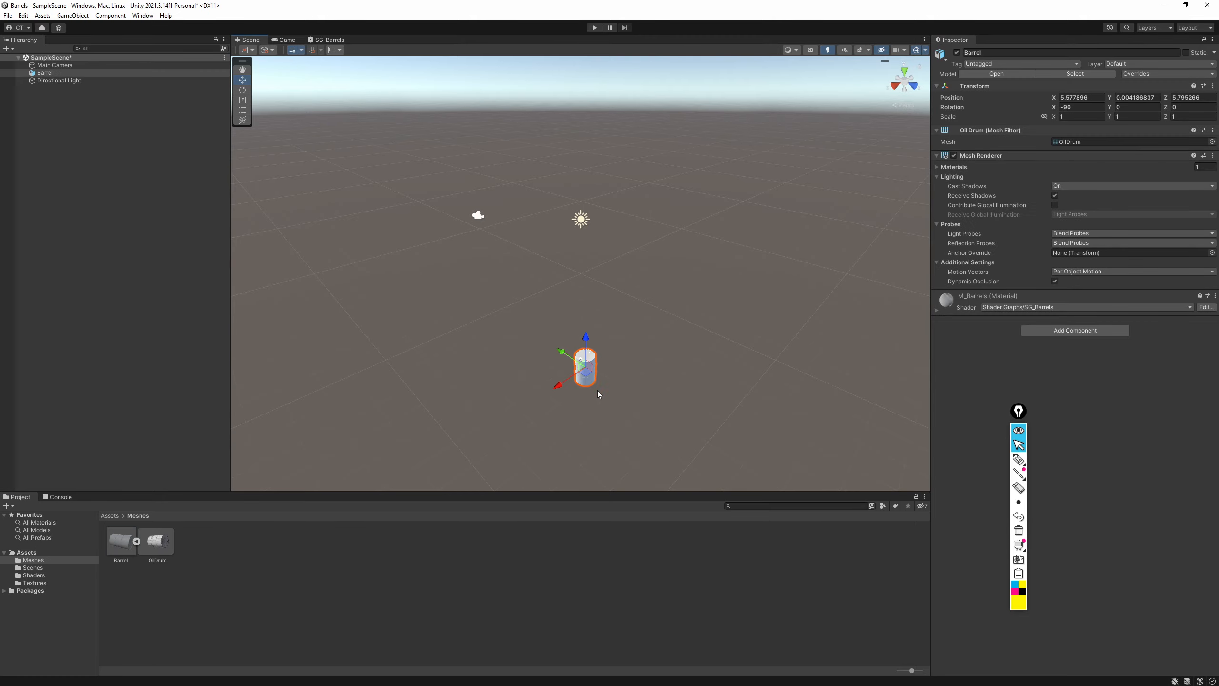
key(f)
alt+drag(713, 381, 759, 365)
mouse_move(759, 365)
right_down()
mouse_move(708, 399)
mouse_move(771, 356)
right_up()
middle_drag(783, 348, 748, 278)
right_drag(748, 278, 611, 293)
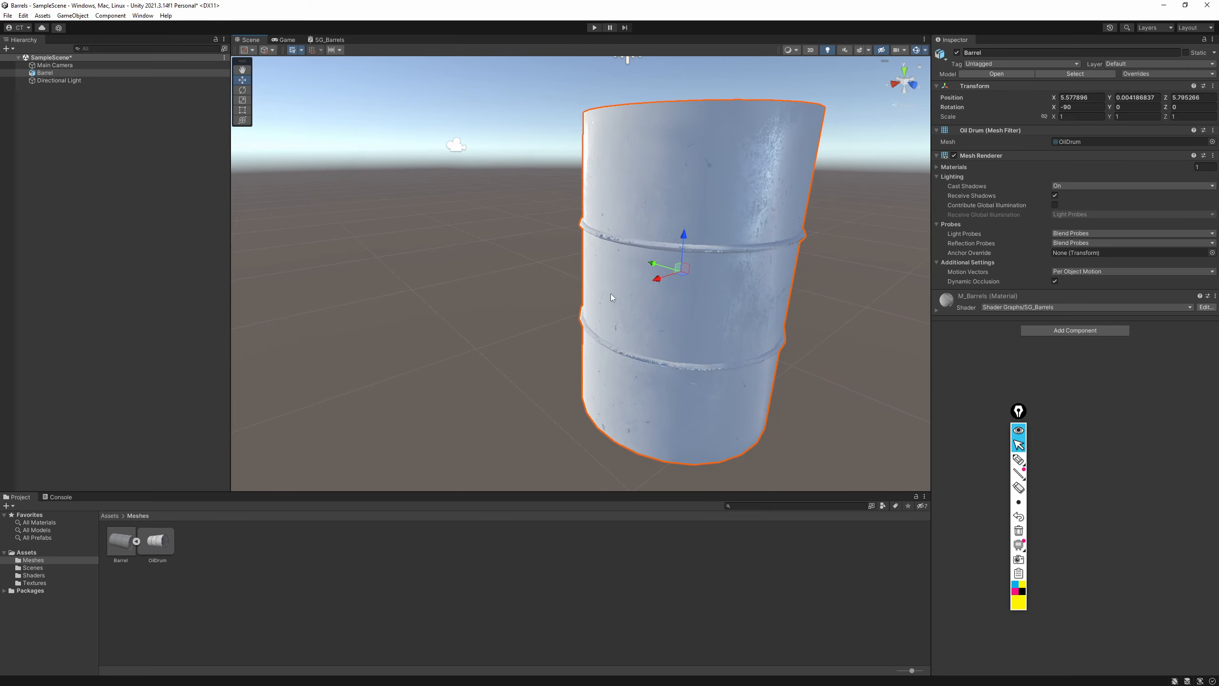
Examine the barrel's surface and shading from several sides in the Scene view
alt+drag(610, 293, 1049, 291)
middle_drag(711, 266, 746, 308)
alt+right_drag(686, 299, 787, 547)
mouse_move(571, 329)
alt+mouse_down()
mouse_move(813, 314)
mouse_move(716, 403)
mouse_move(704, 479)
mouse_move(603, 375)
alt+mouse_up()
alt+right_drag(603, 375, 584, 288)
alt+drag(748, 288, 504, 216)
middle_drag(675, 297, 568, 264)
alt+right_drag(614, 287, 639, 321)
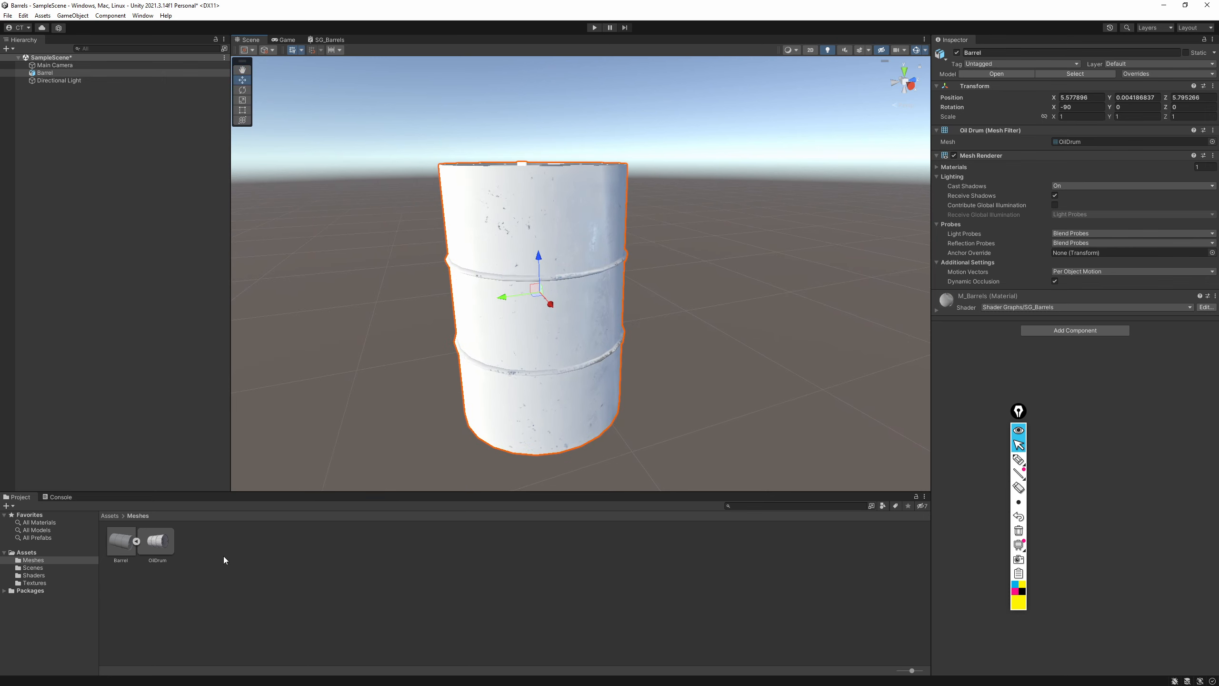
Check the Barrel model's material remapping, then inspect the M_Barrels material's settings and preview in the Shaders folder
click(136, 541)
click(123, 545)
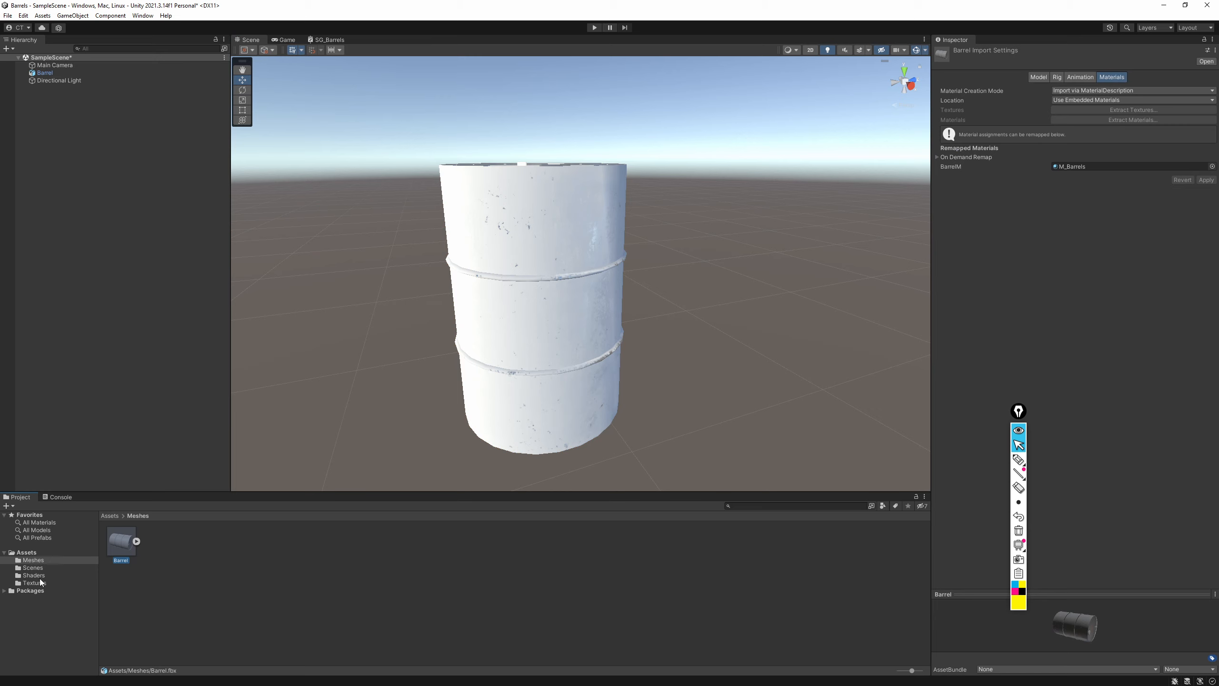
click(38, 576)
click(123, 545)
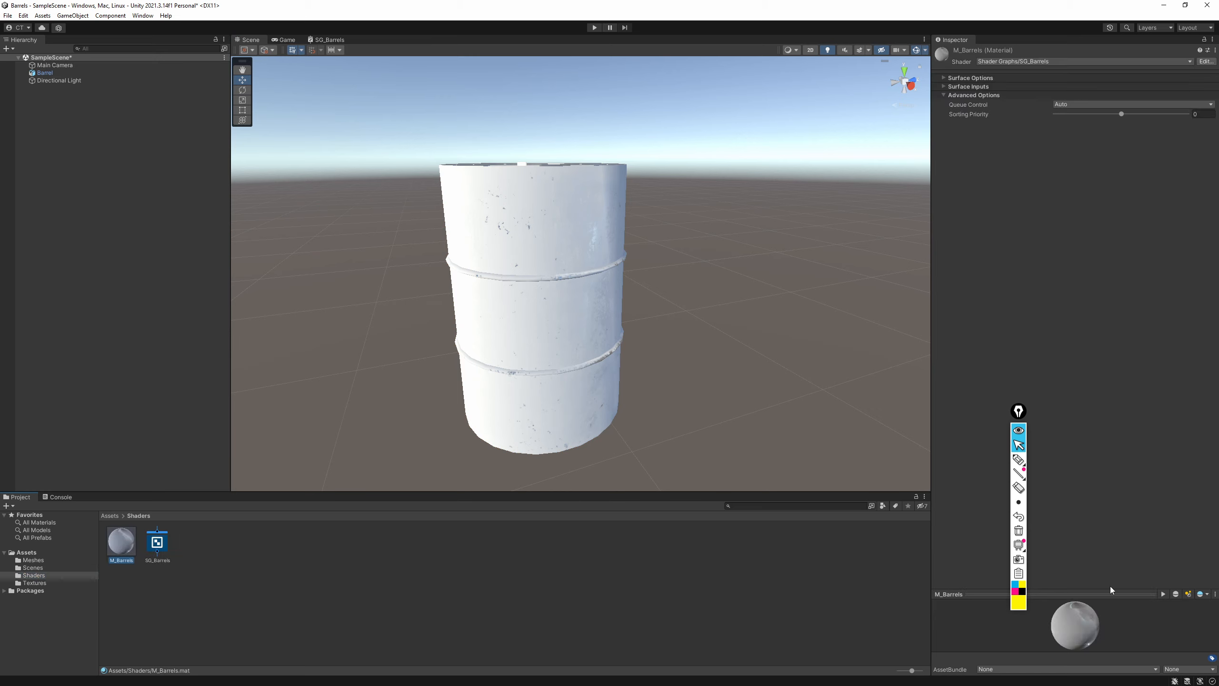
click(1114, 534)
drag(1084, 620, 1029, 607)
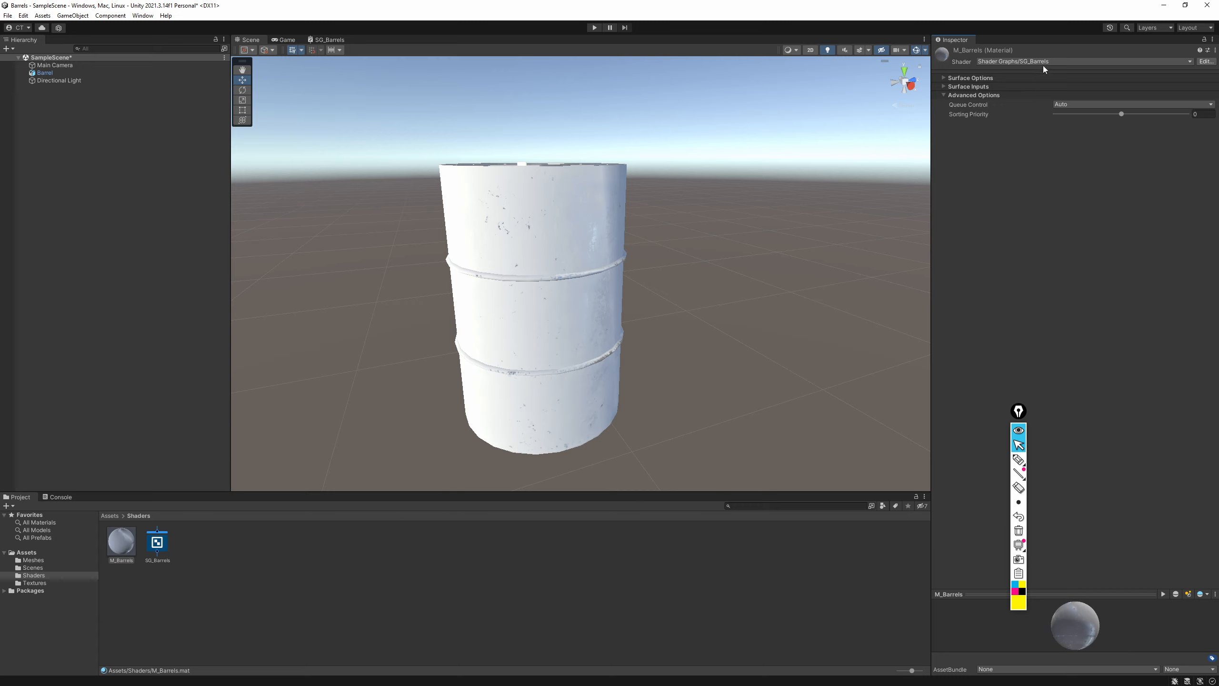
Open the SG_Barrels shader graph and examine its main preview, reported shader error and node connections
double_click(157, 541)
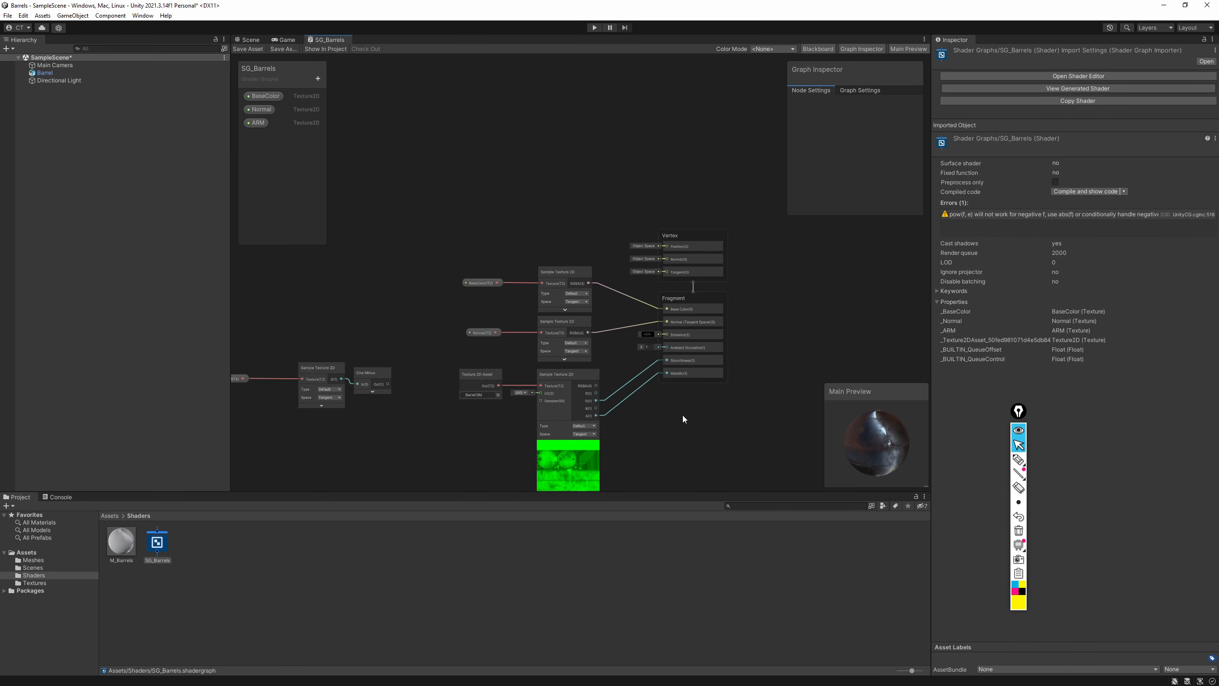
drag(869, 431, 872, 394)
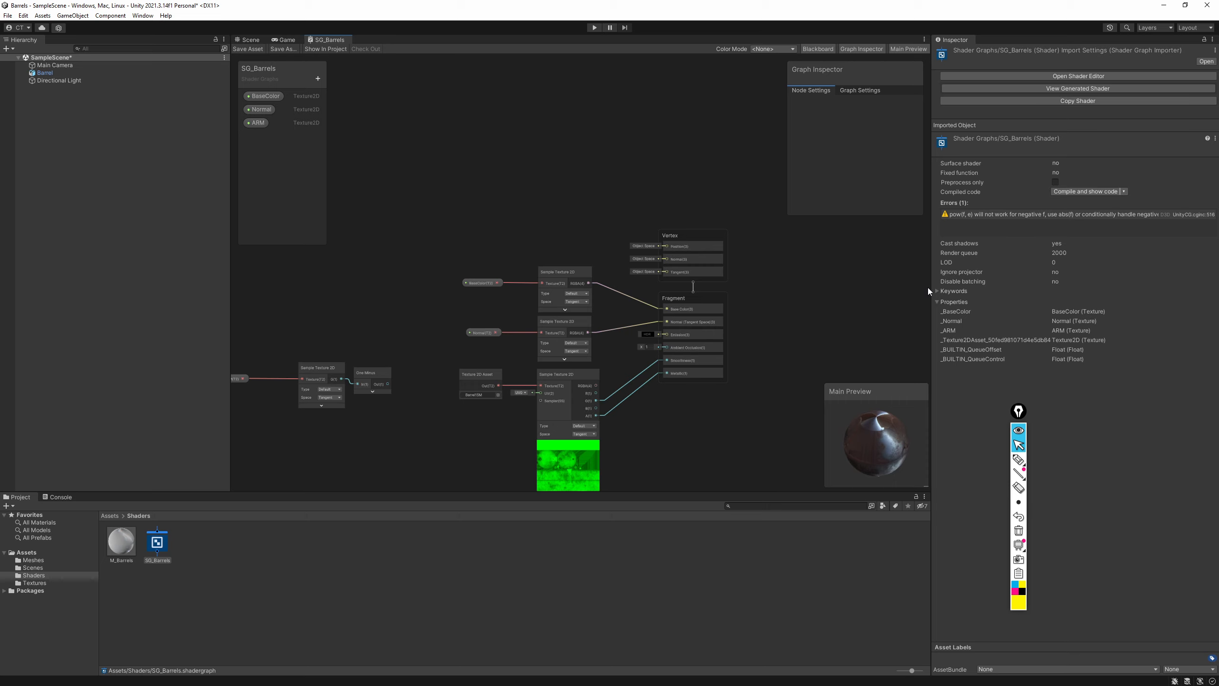
click(961, 216)
click(648, 399)
middle_drag(649, 415, 706, 352)
scroll(590, 335, up, 3)
scroll(682, 359, down, 1)
Reselect the Barrel1SM texture in the Texture 2D Asset node and convert the node to a property
click(532, 320)
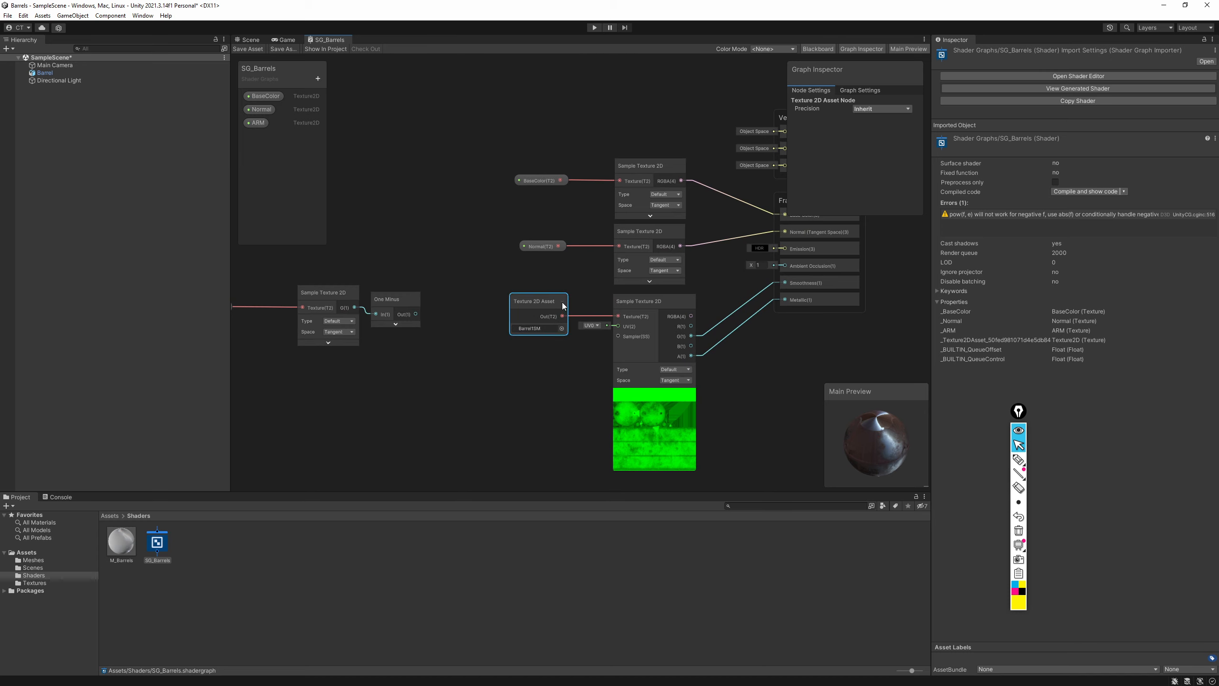
click(562, 329)
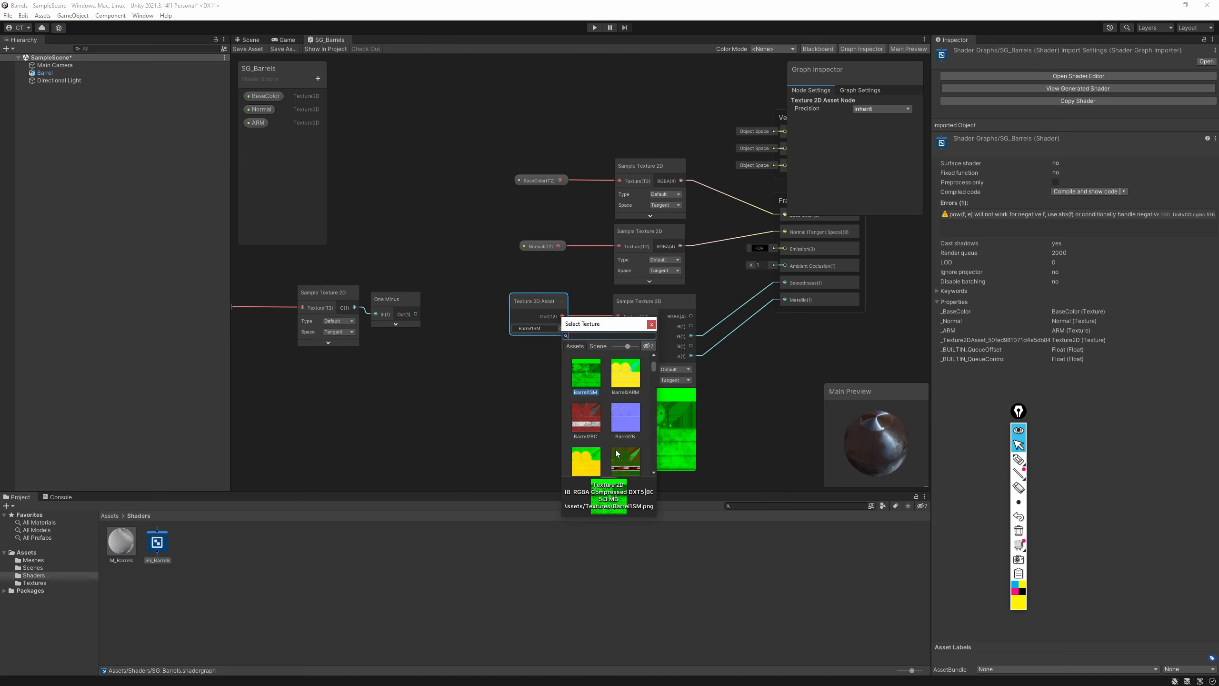
double_click(586, 375)
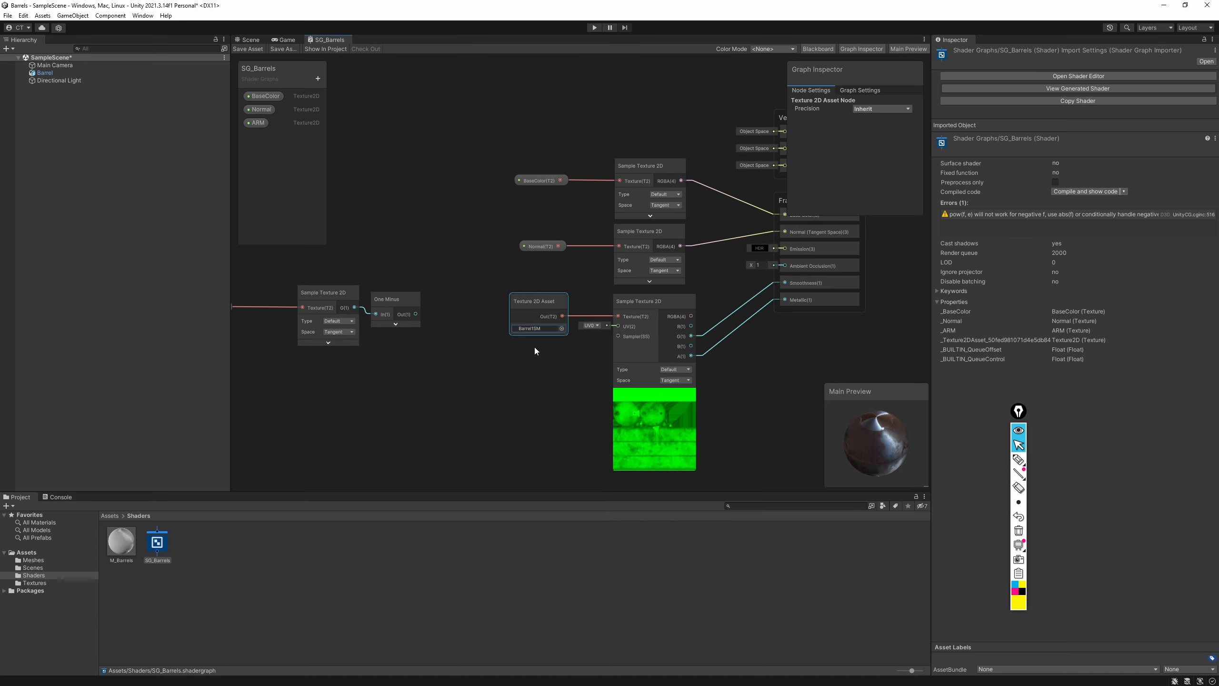
right_click(531, 301)
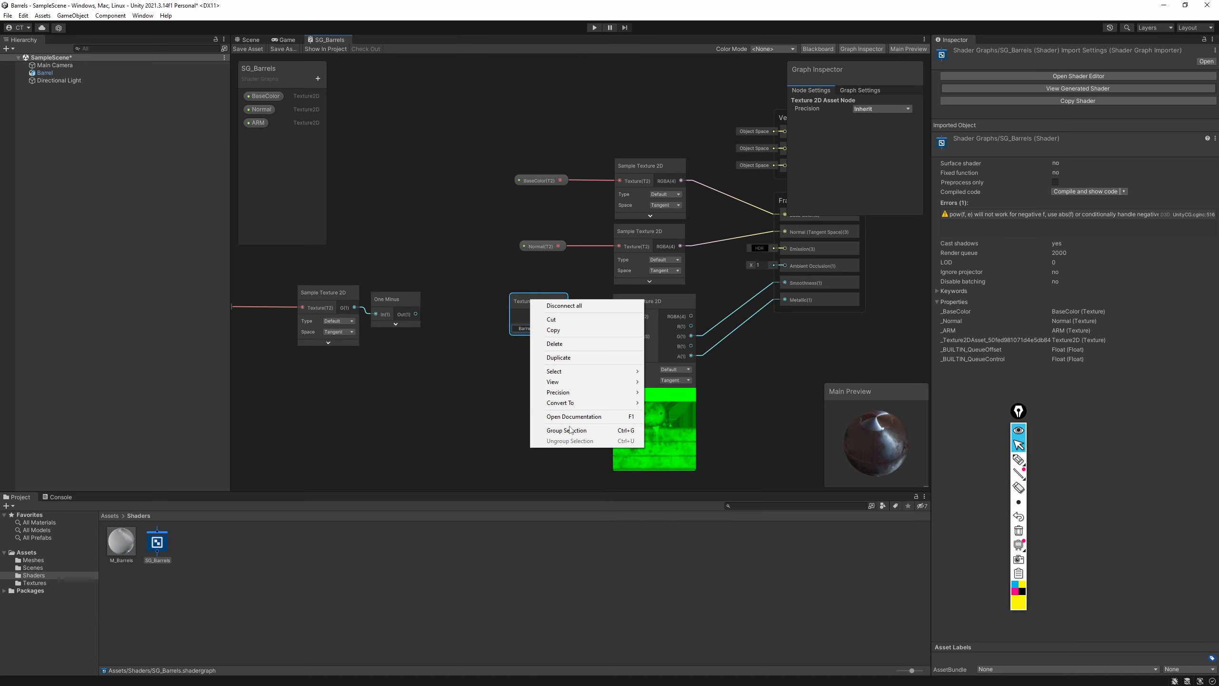
mouse_move(566, 403)
click(665, 425)
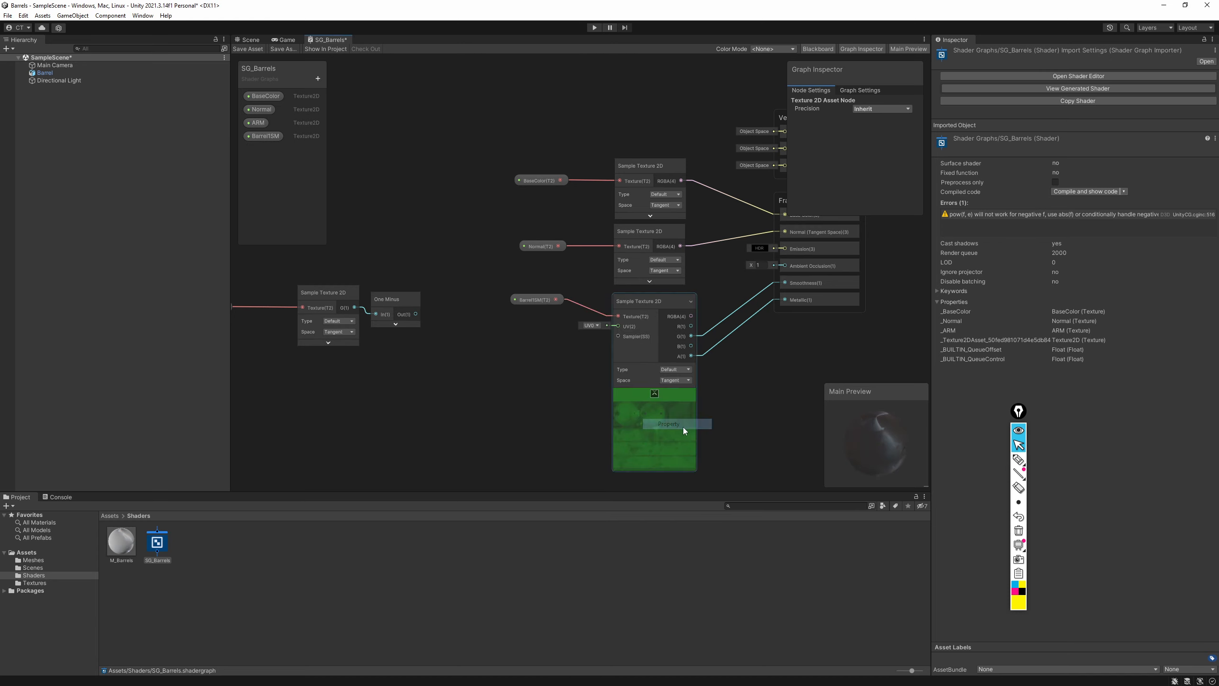
Rename the converted texture property to SM and align its node with the sampler's Texture input
click(534, 299)
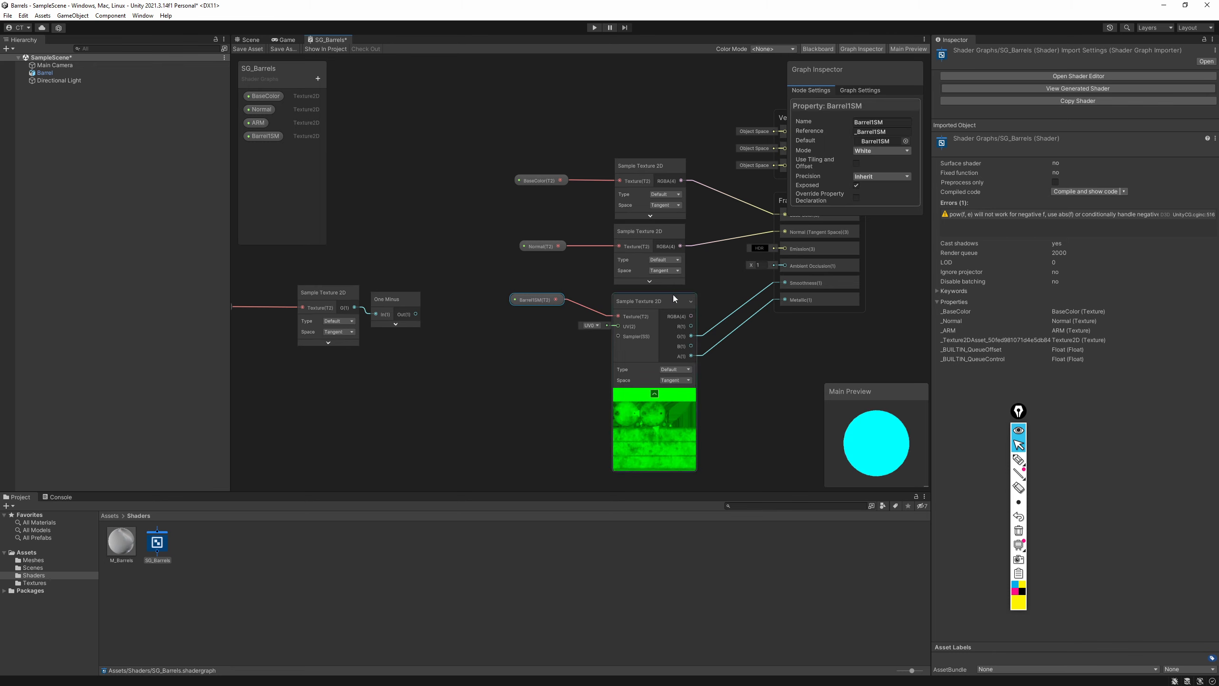
drag(881, 123, 833, 120)
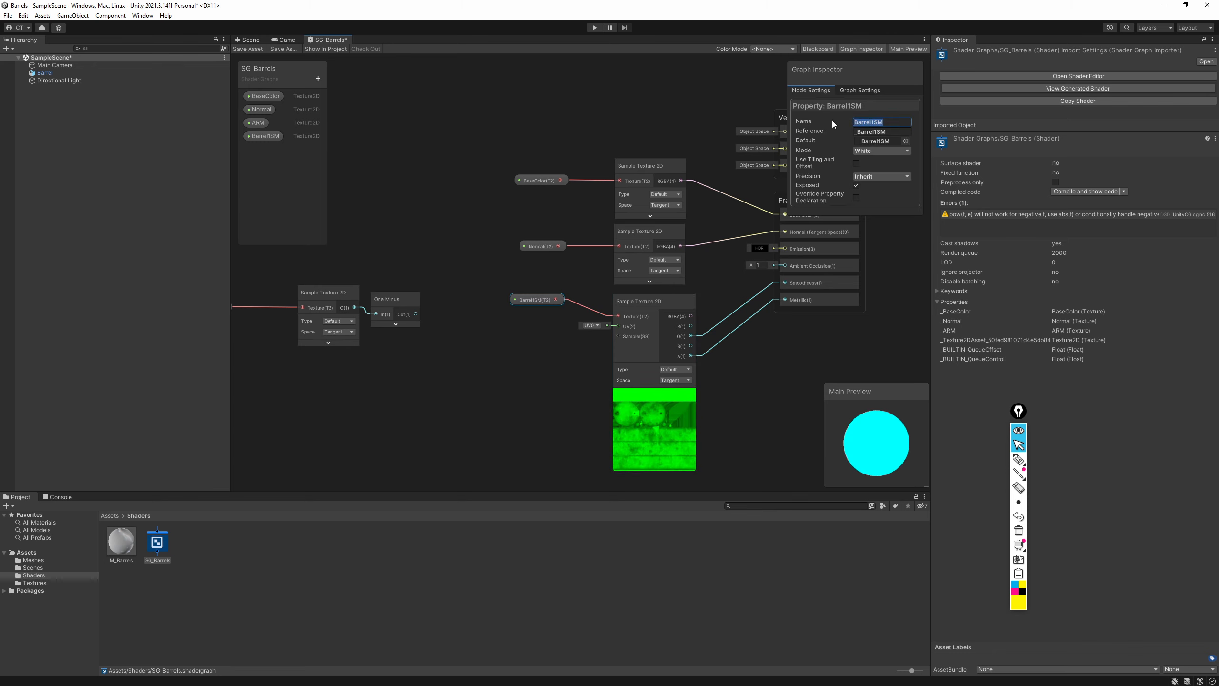
text(SM)
key(Return)
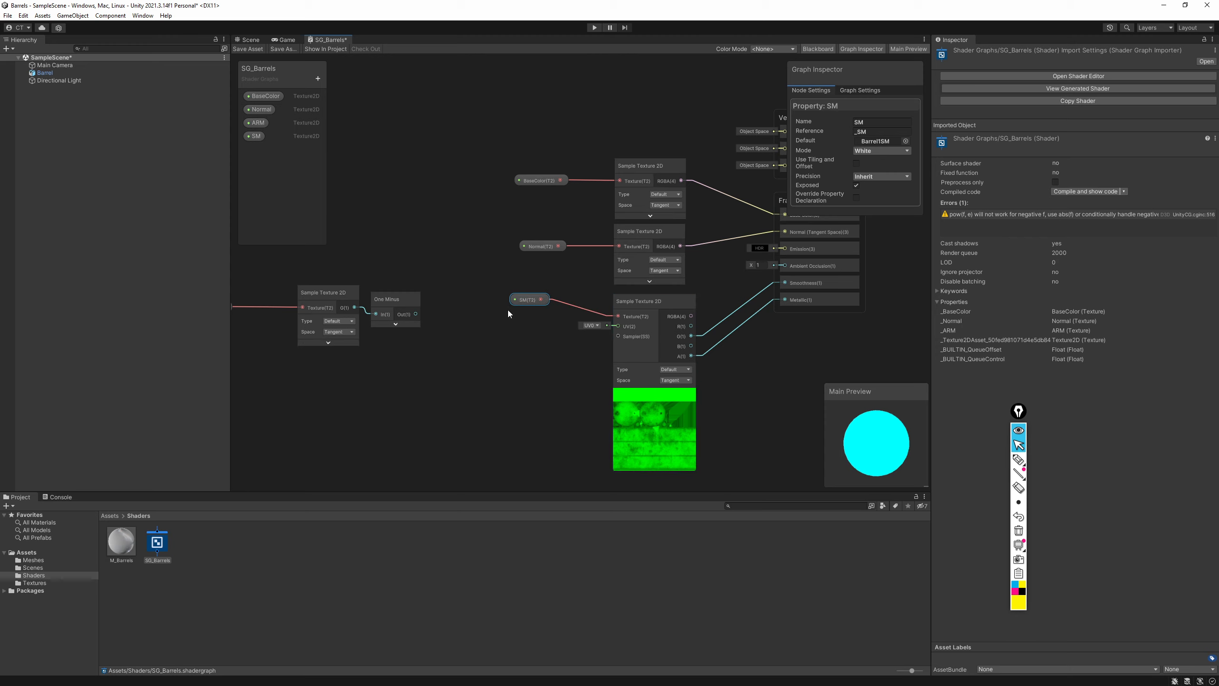
drag(512, 303, 518, 321)
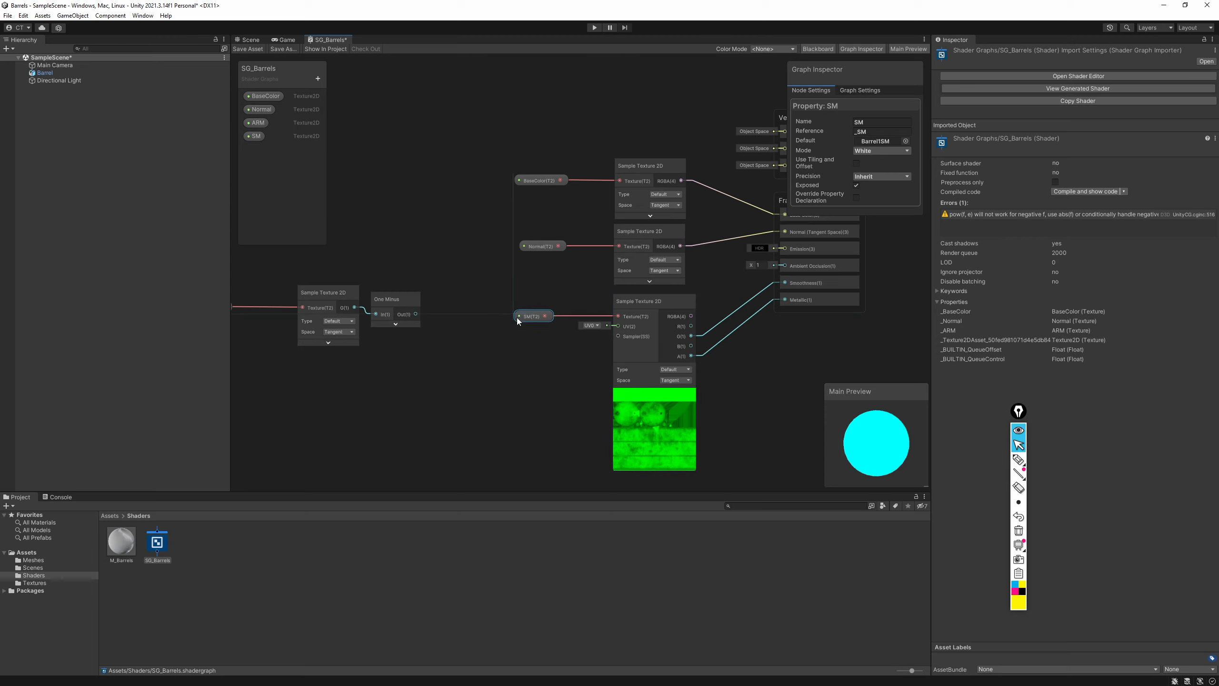
Save the SG_Barrels graph and examine the M_Barrels material in an enlarged preview
click(254, 49)
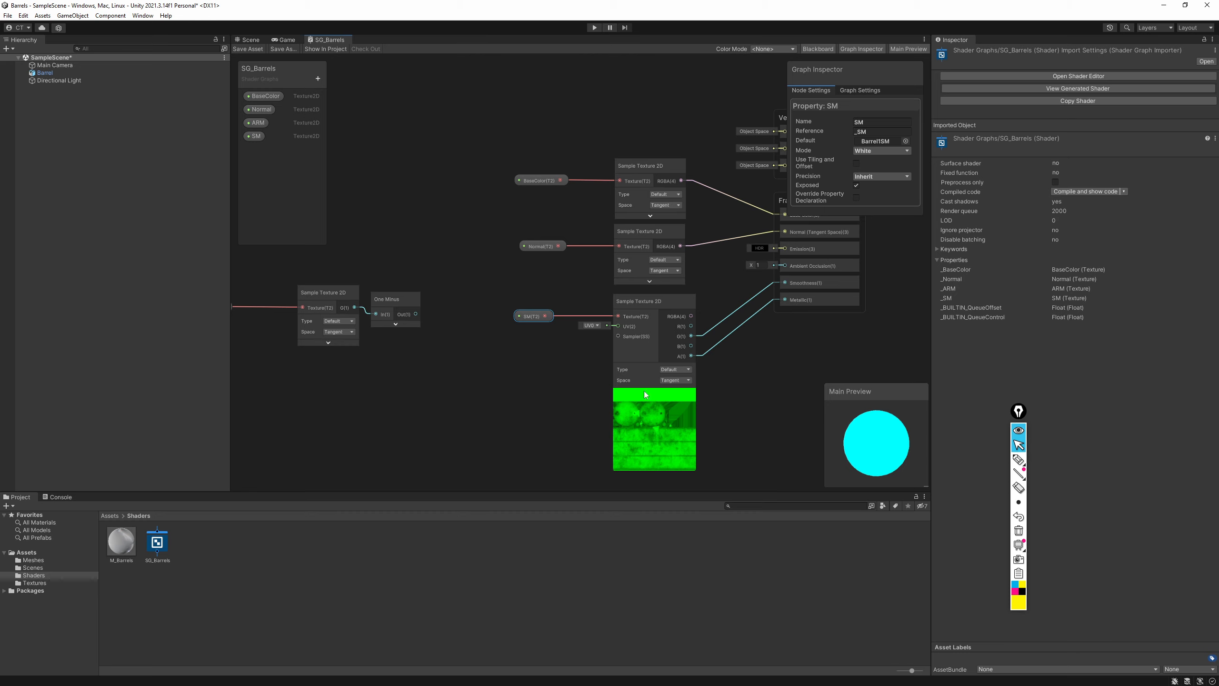
click(122, 541)
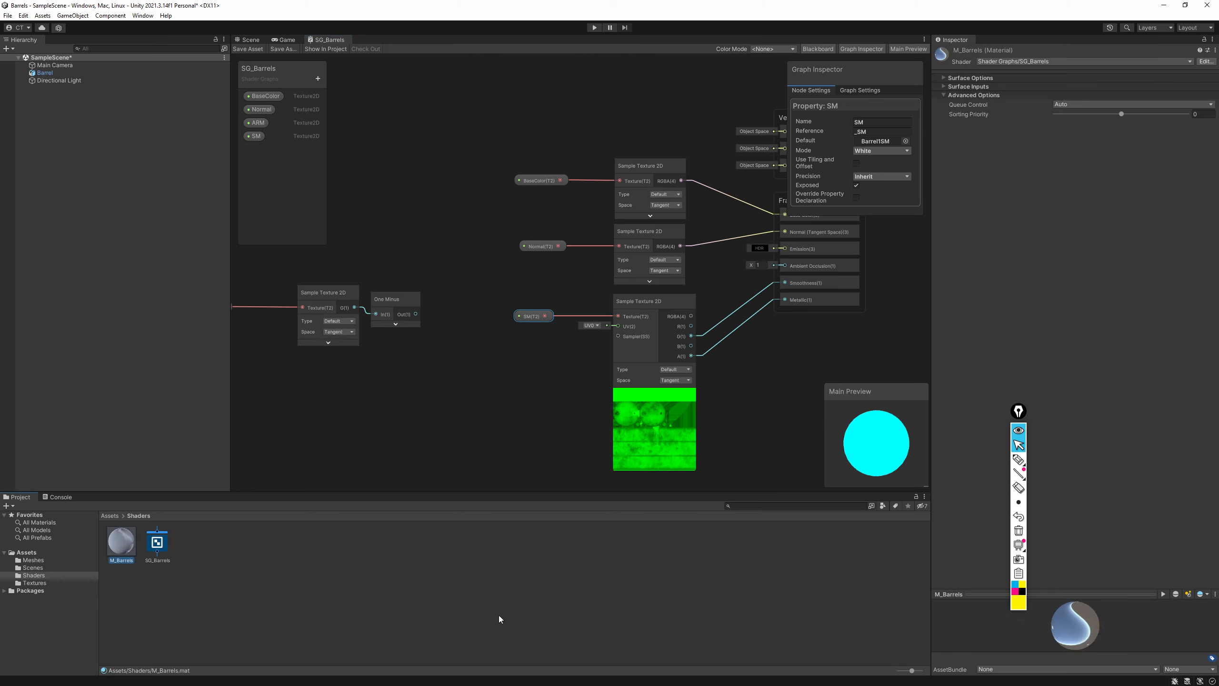
drag(1070, 638, 1083, 449)
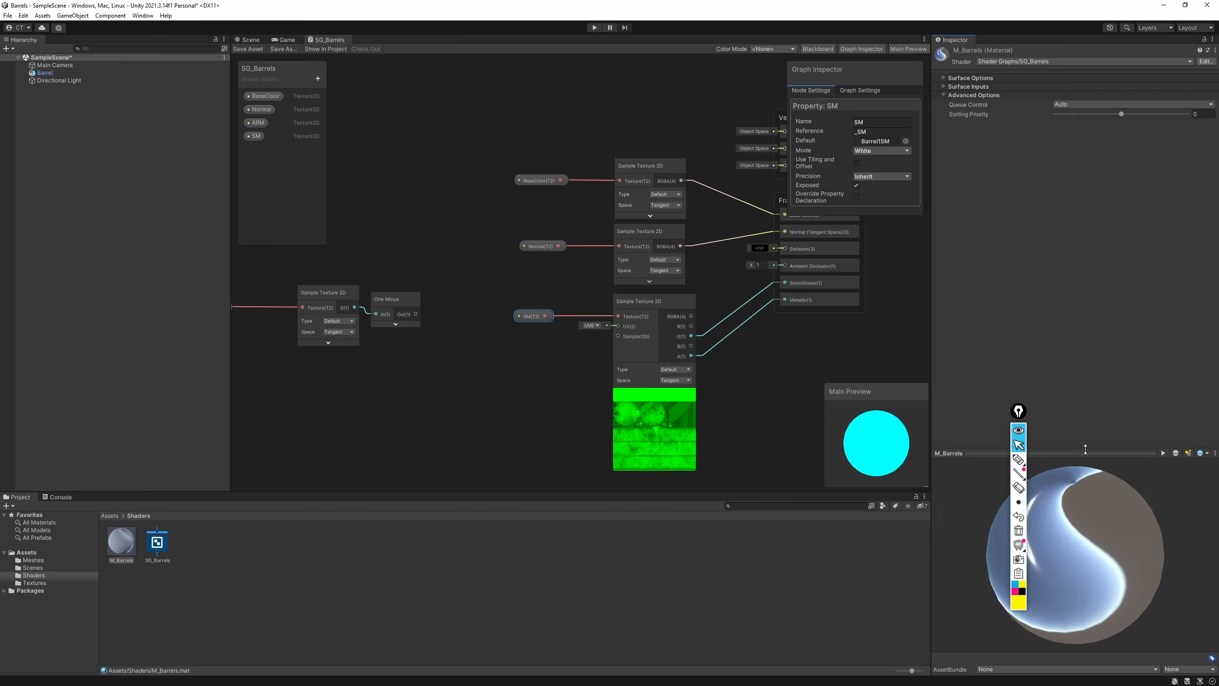
drag(1097, 532, 1014, 520)
Review the Vertex and Fragment blocks, the full Graph Settings with the Built-In target options, and the main preview
middle_drag(660, 317, 475, 349)
middle_drag(522, 286, 565, 247)
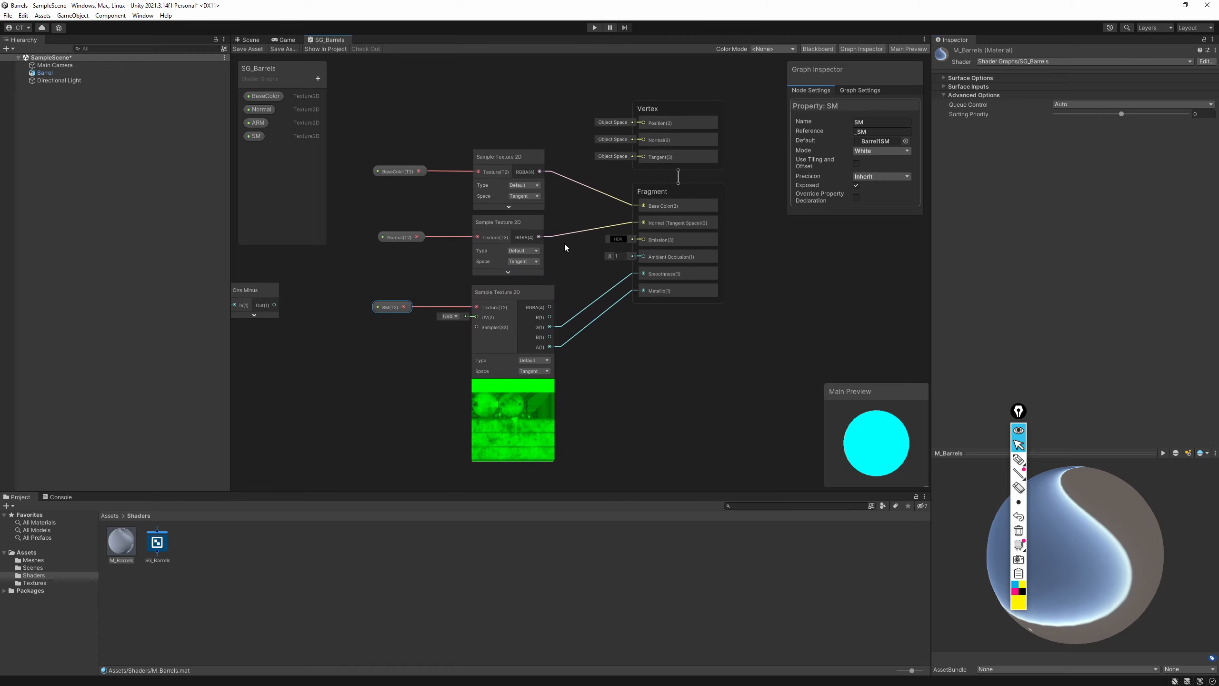
click(613, 366)
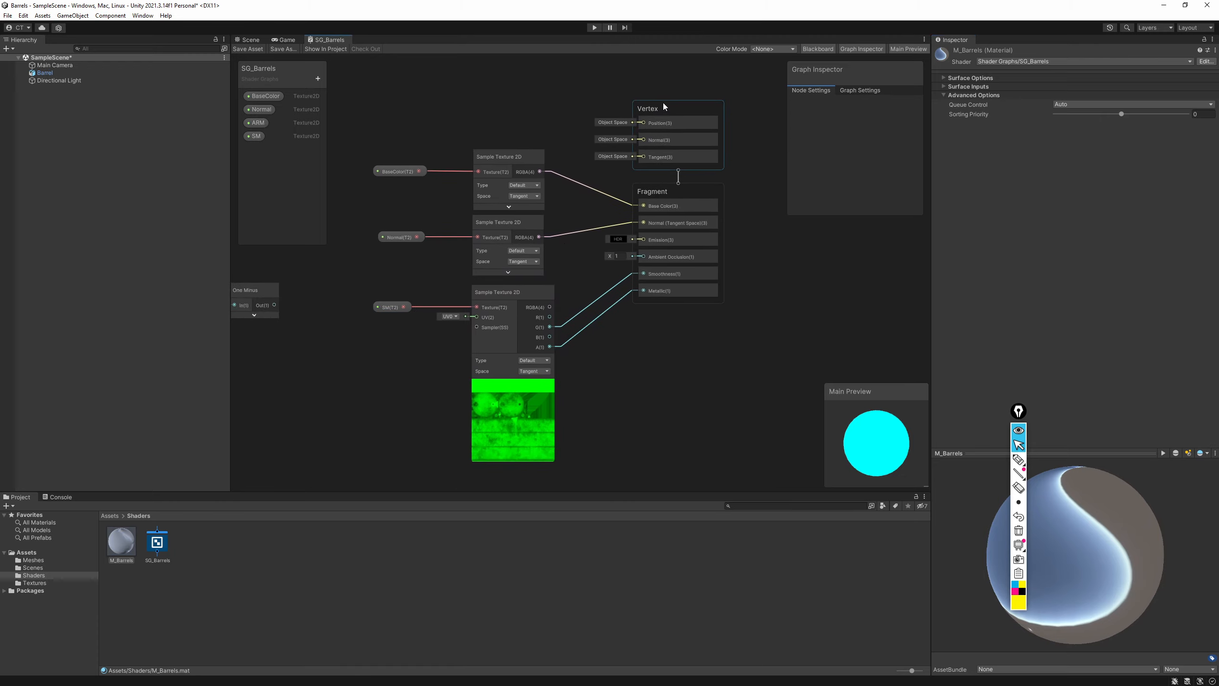
click(685, 190)
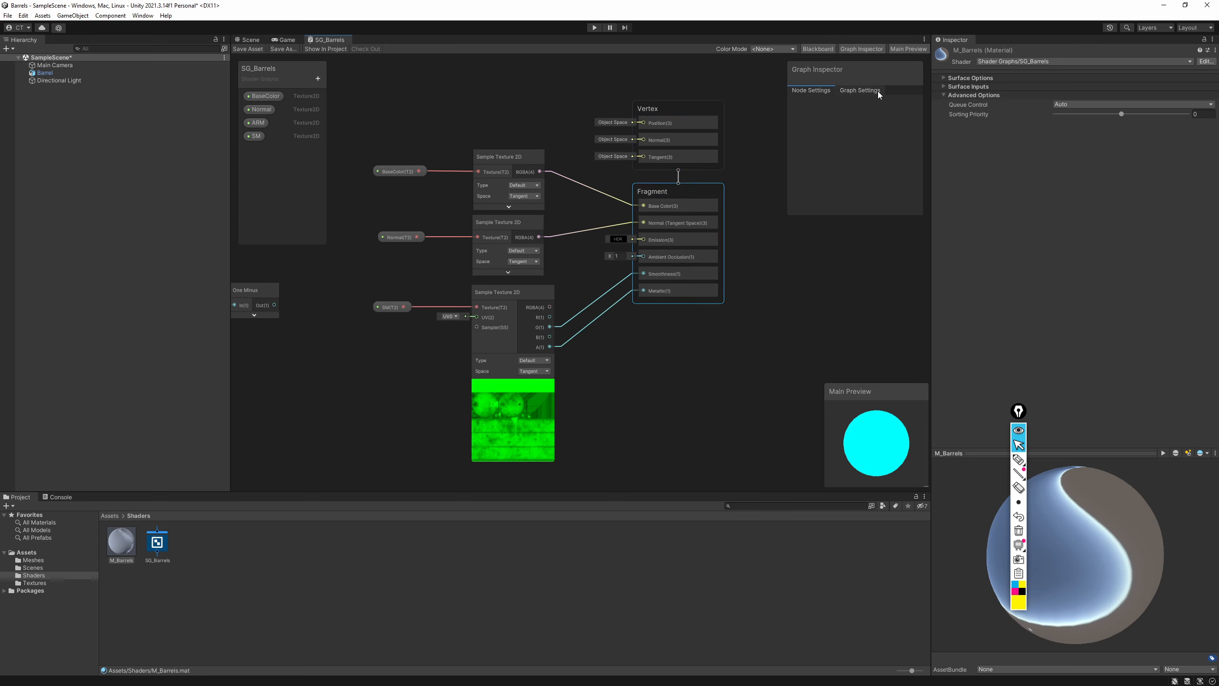
click(860, 91)
drag(830, 217, 829, 301)
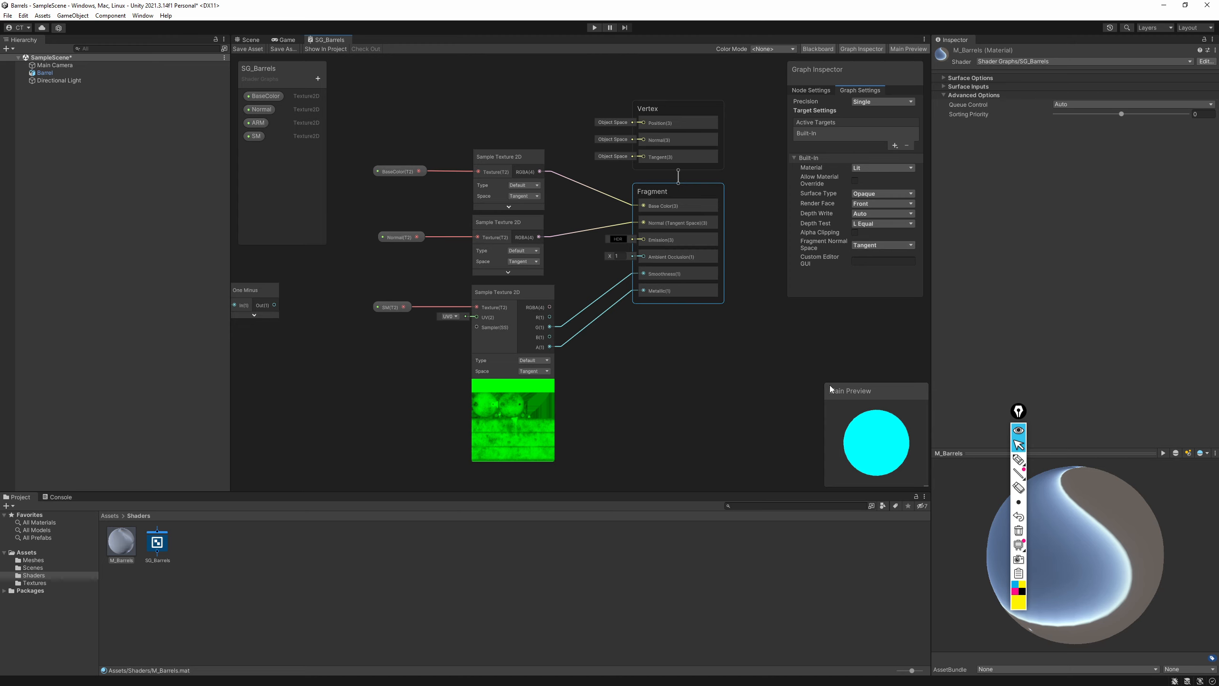
drag(899, 413, 857, 421)
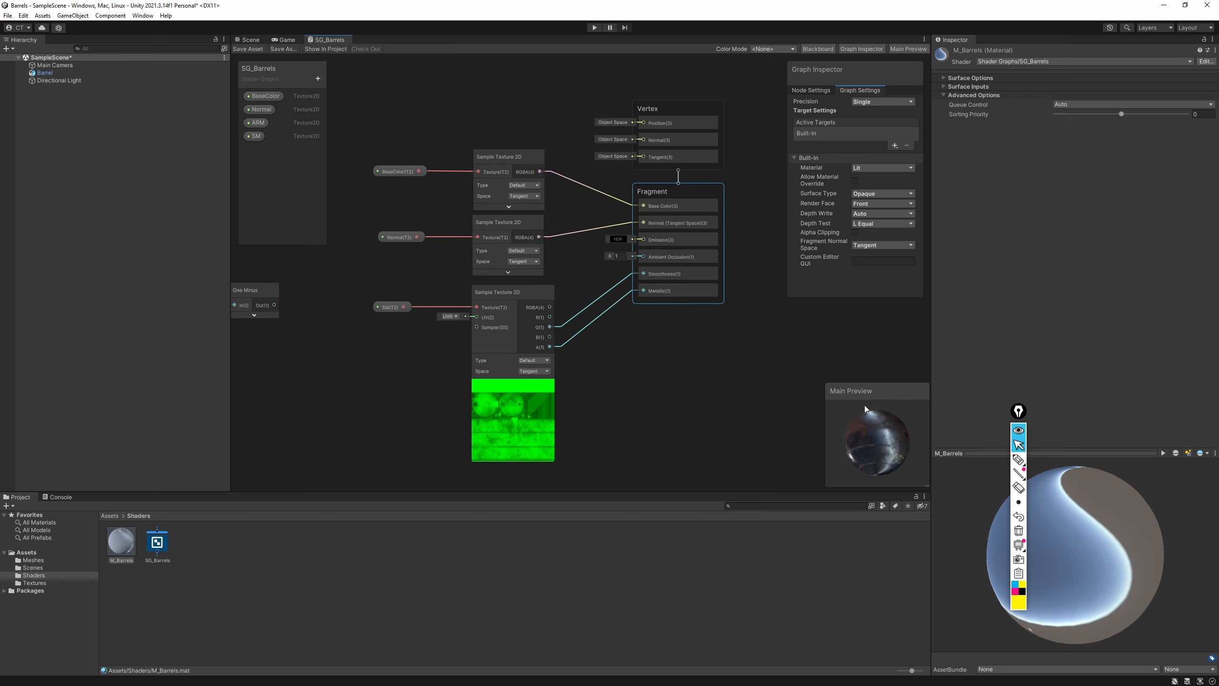
Return to the Scene view and examine the barrel's reflections from another angle
click(249, 39)
click(571, 561)
alt+drag(463, 245, 608, 235)
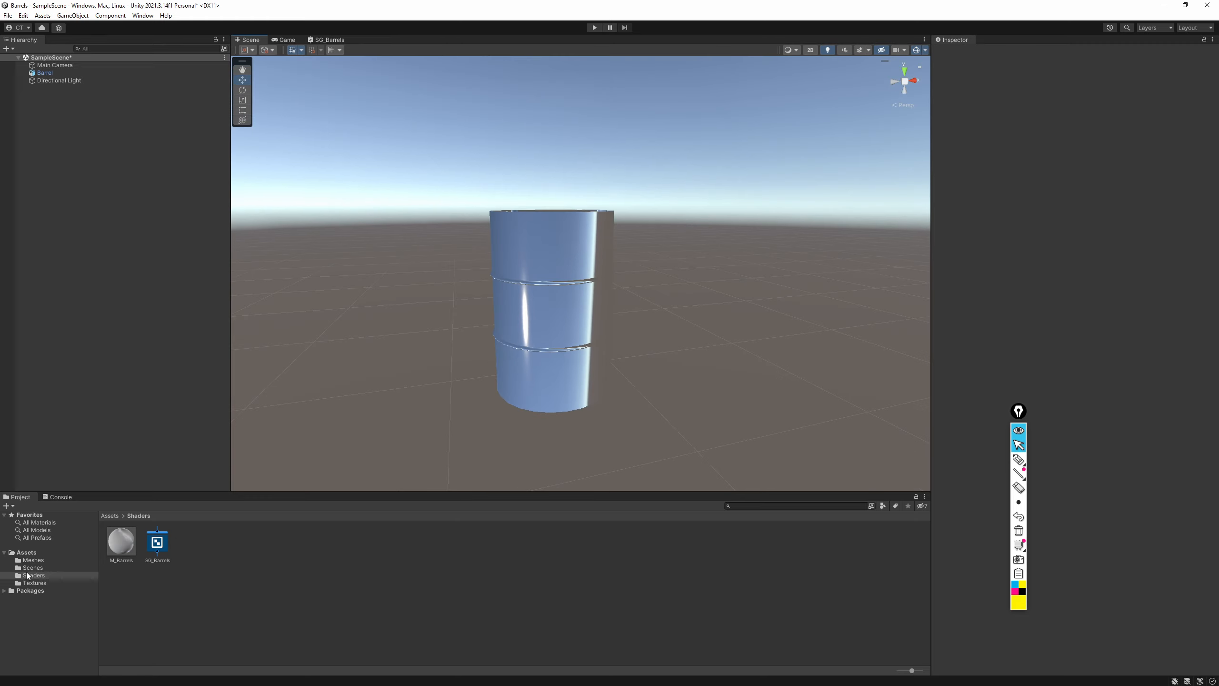
Open the Textures folder and review the Barrel1SM texture's import settings and its available texture types
click(34, 583)
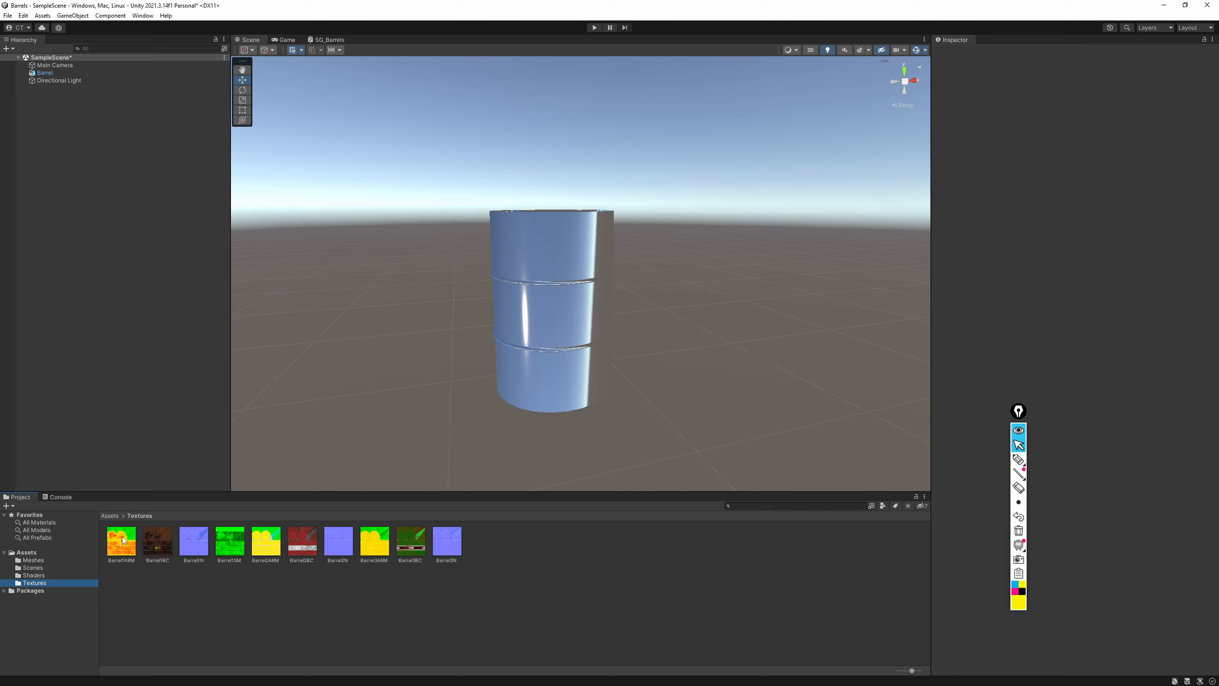
click(225, 551)
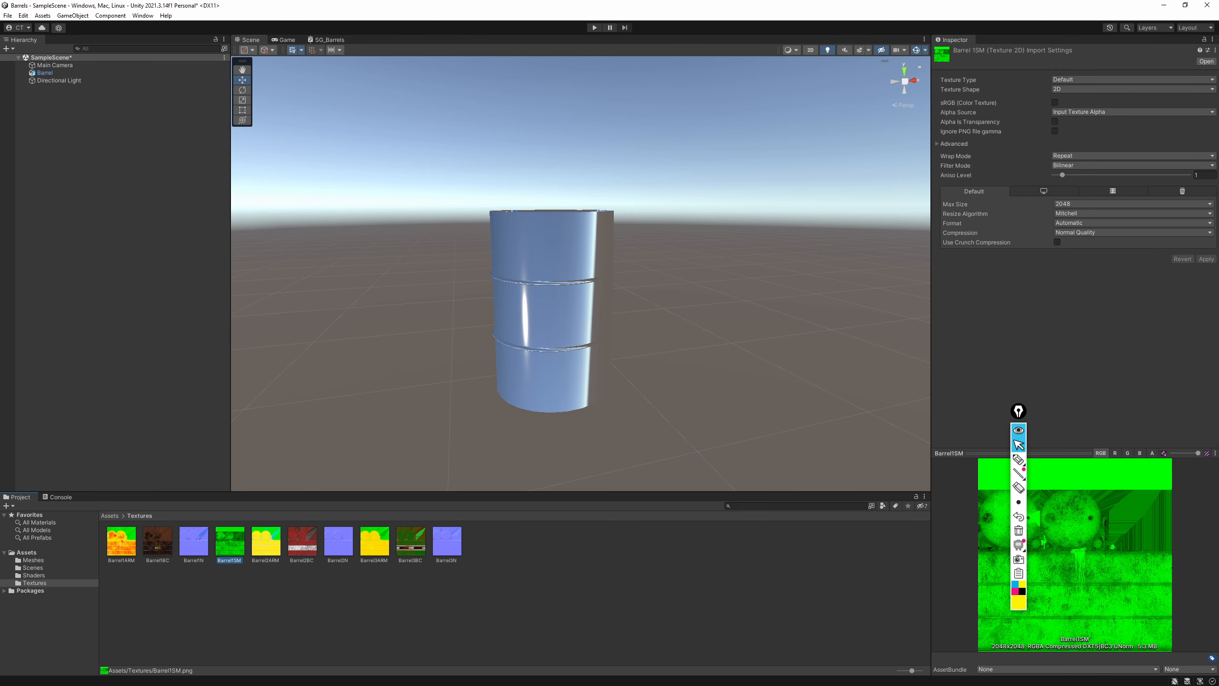
click(1083, 77)
click(1083, 79)
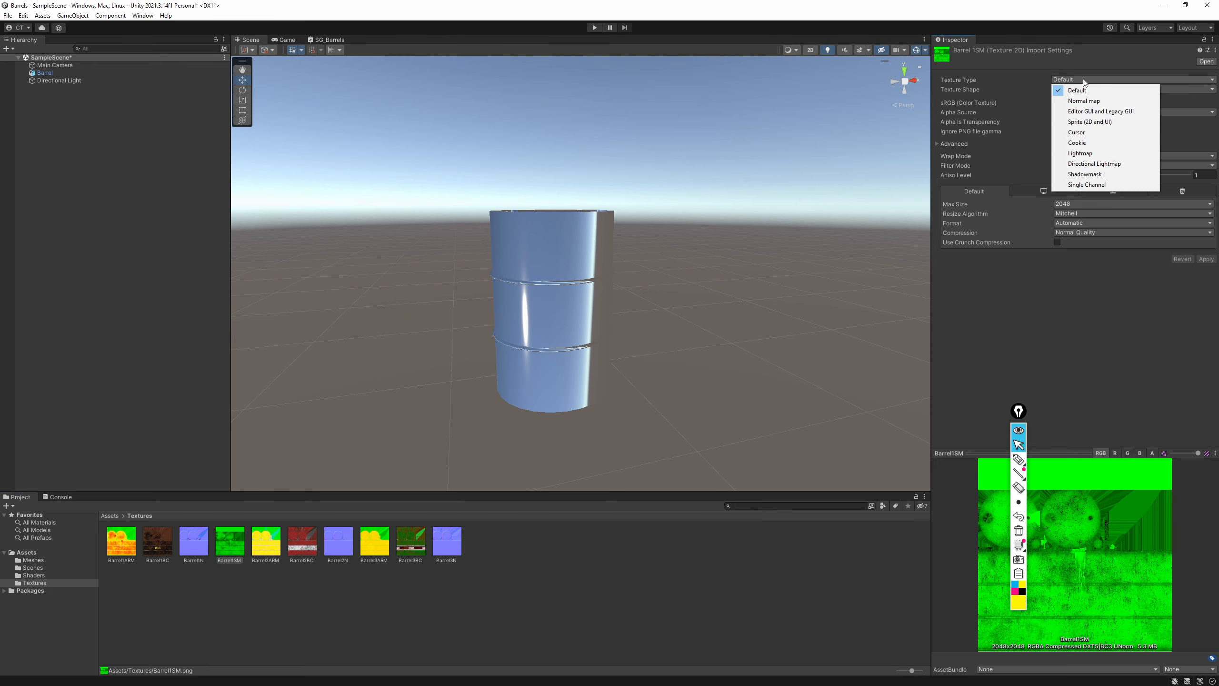
click(1075, 288)
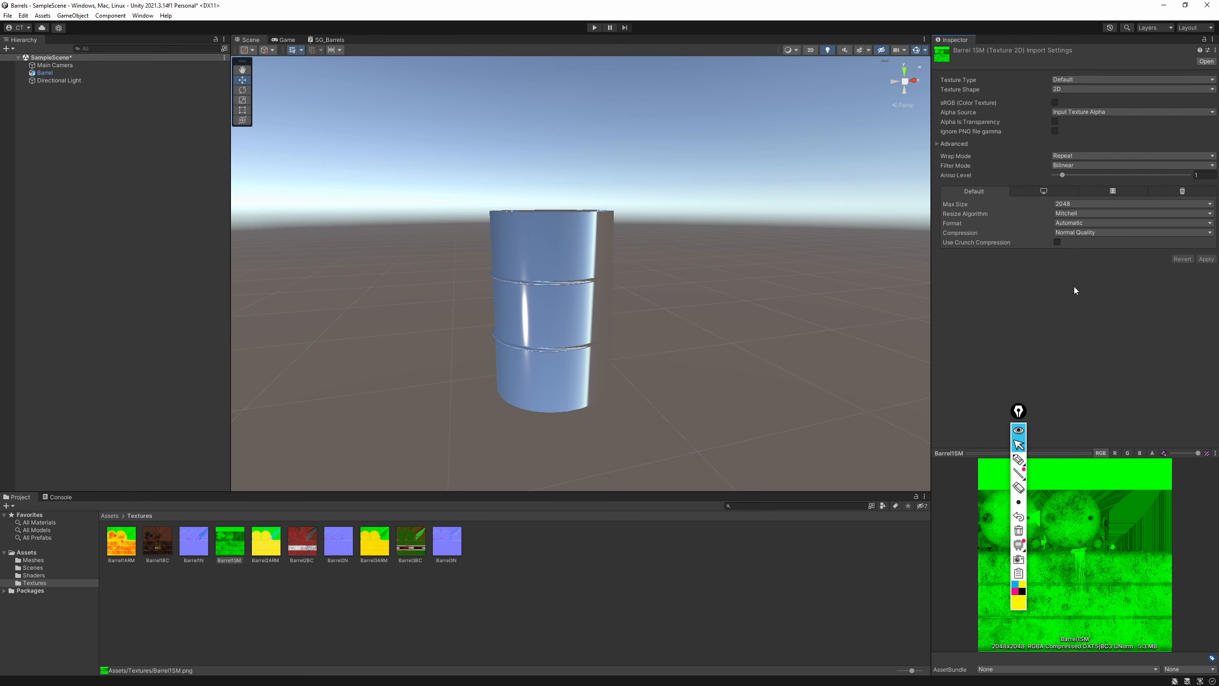
Review the Barrel1N normal map's import settings, including its advanced options and platform overrides
click(191, 535)
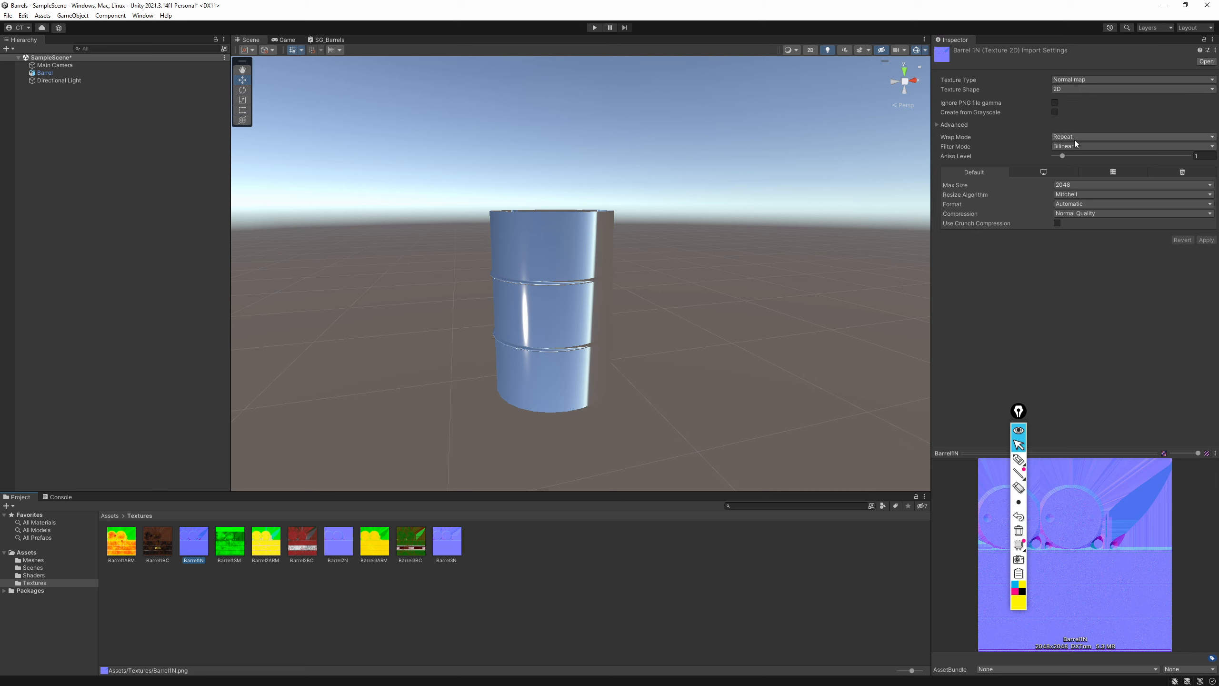
click(937, 124)
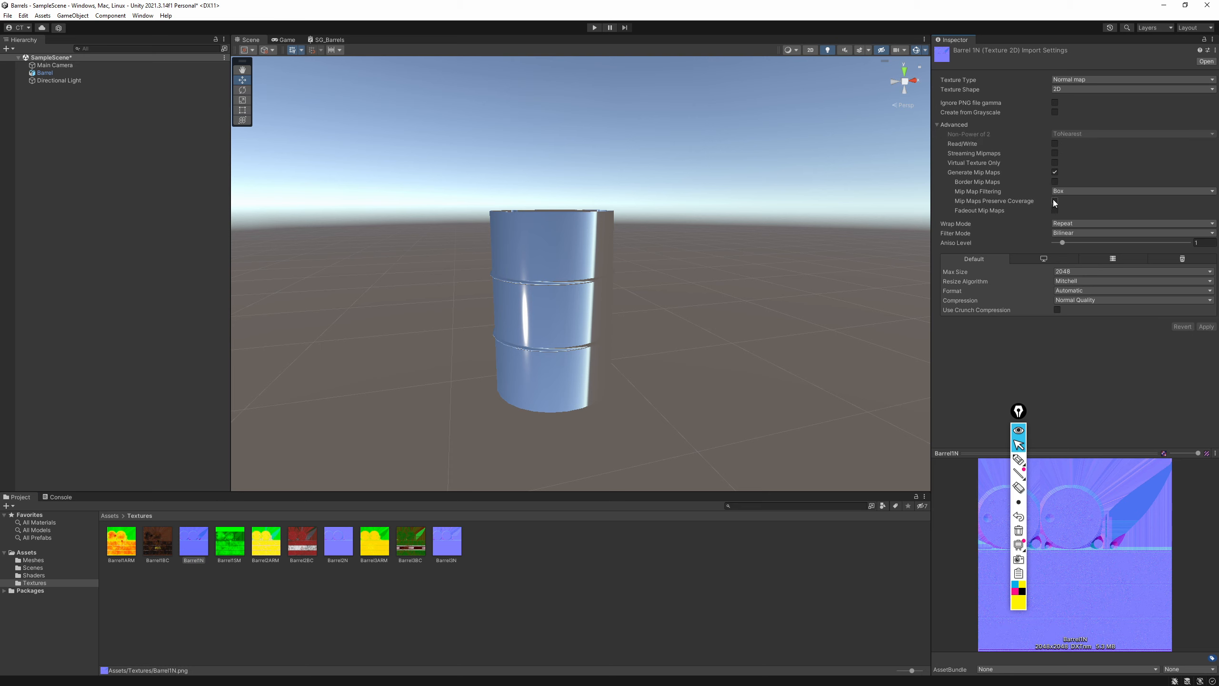
click(939, 124)
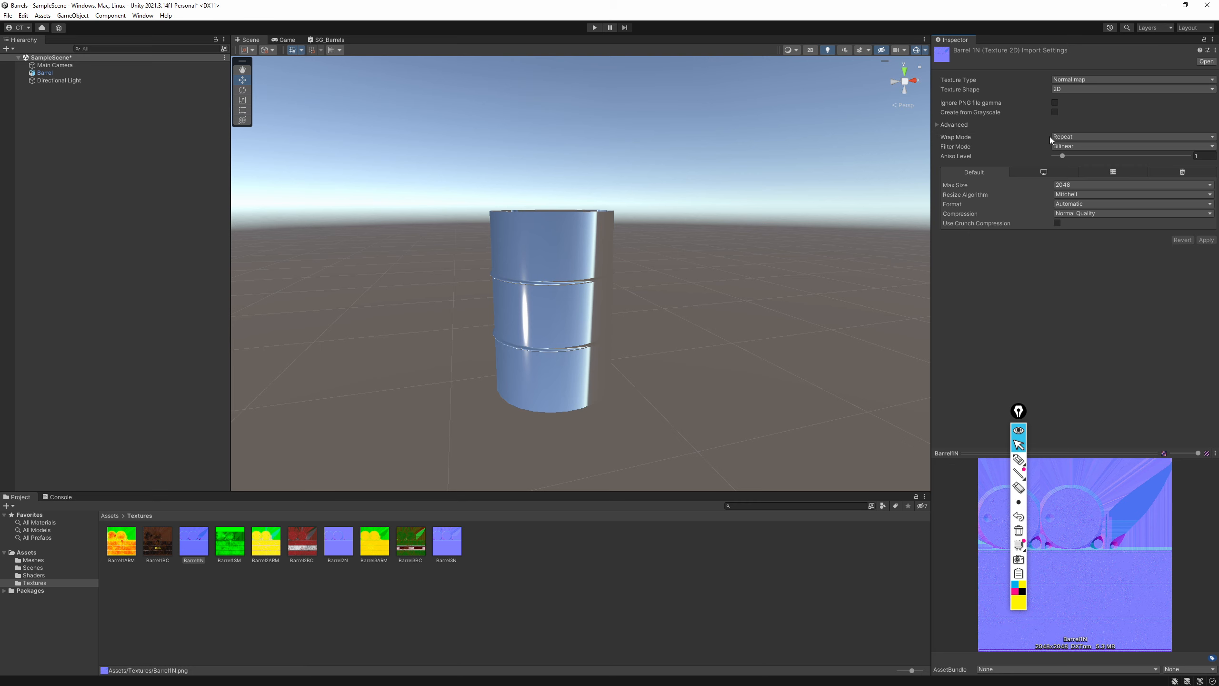
click(1052, 173)
click(1107, 171)
click(953, 173)
mouse_move(1018, 411)
mouse_down()
mouse_move(973, 235)
mouse_move(953, 232)
mouse_up()
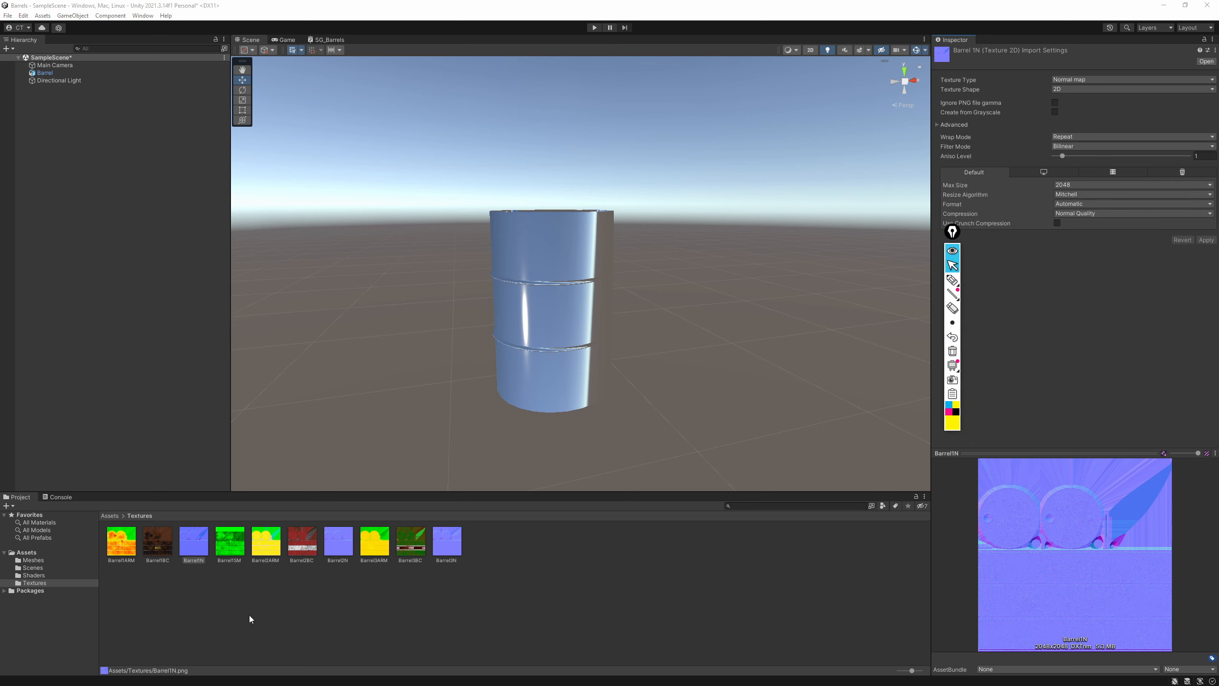
Open the SG_Barrels graph from the Shaders folder and review its Graph Settings and the BaseColor property's settings
click(34, 576)
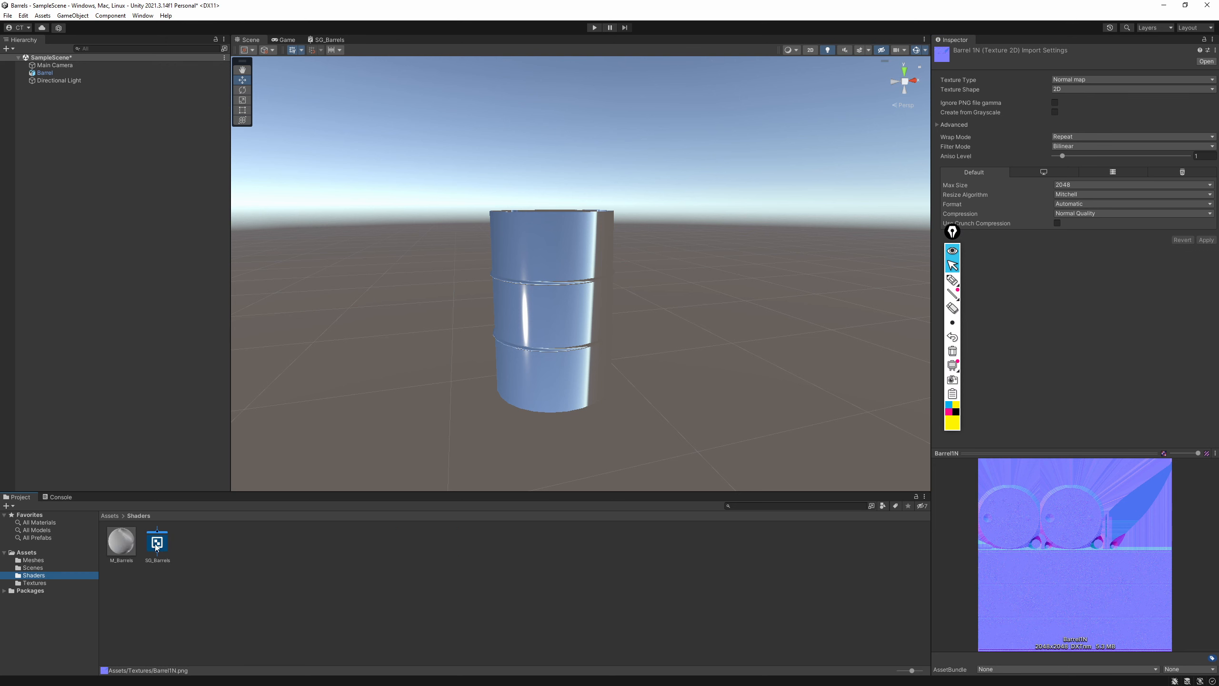
double_click(157, 541)
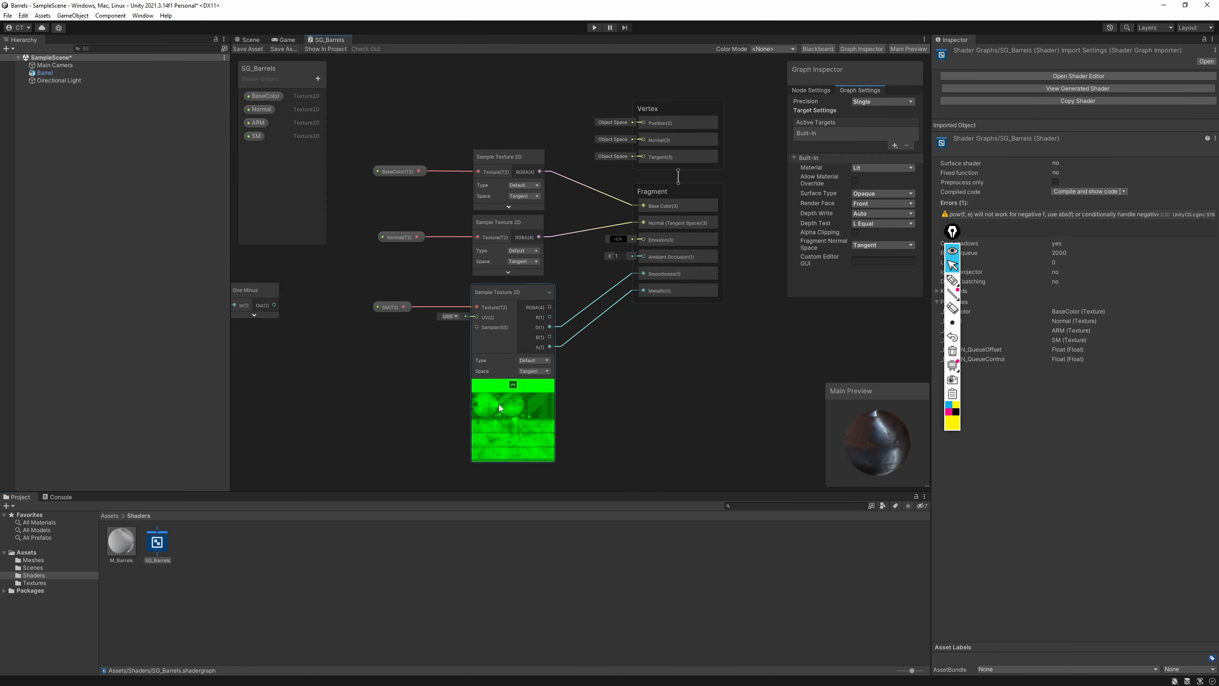
click(863, 101)
click(863, 101)
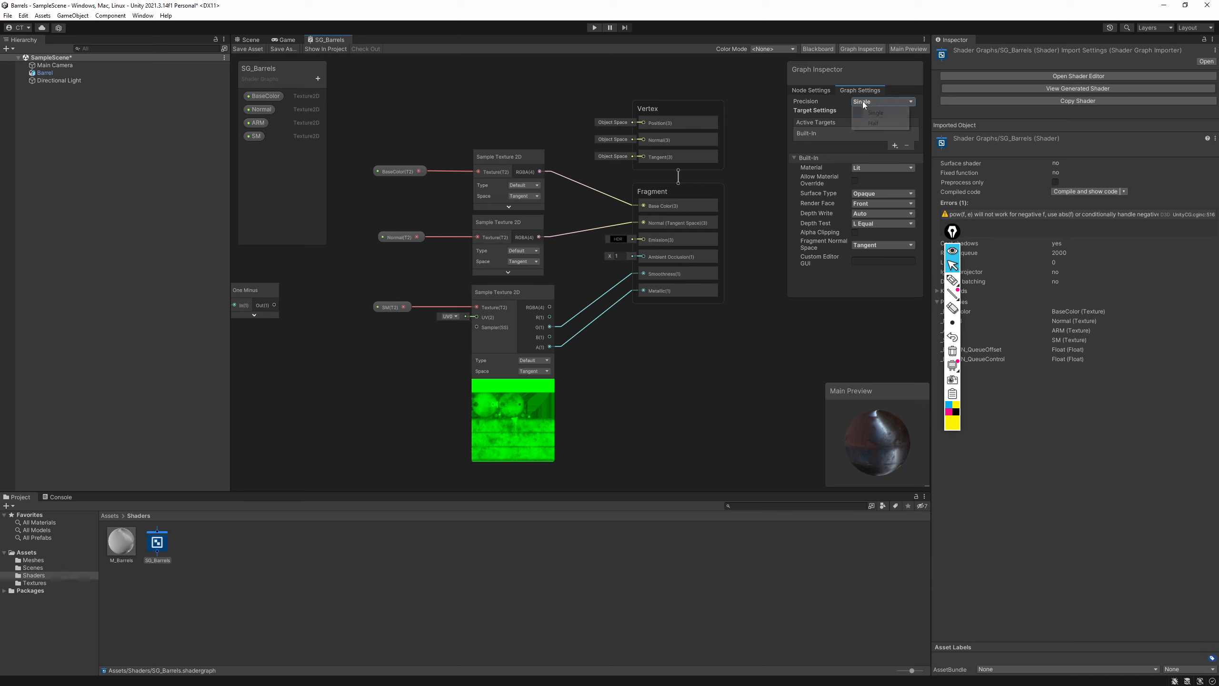
click(812, 90)
click(853, 91)
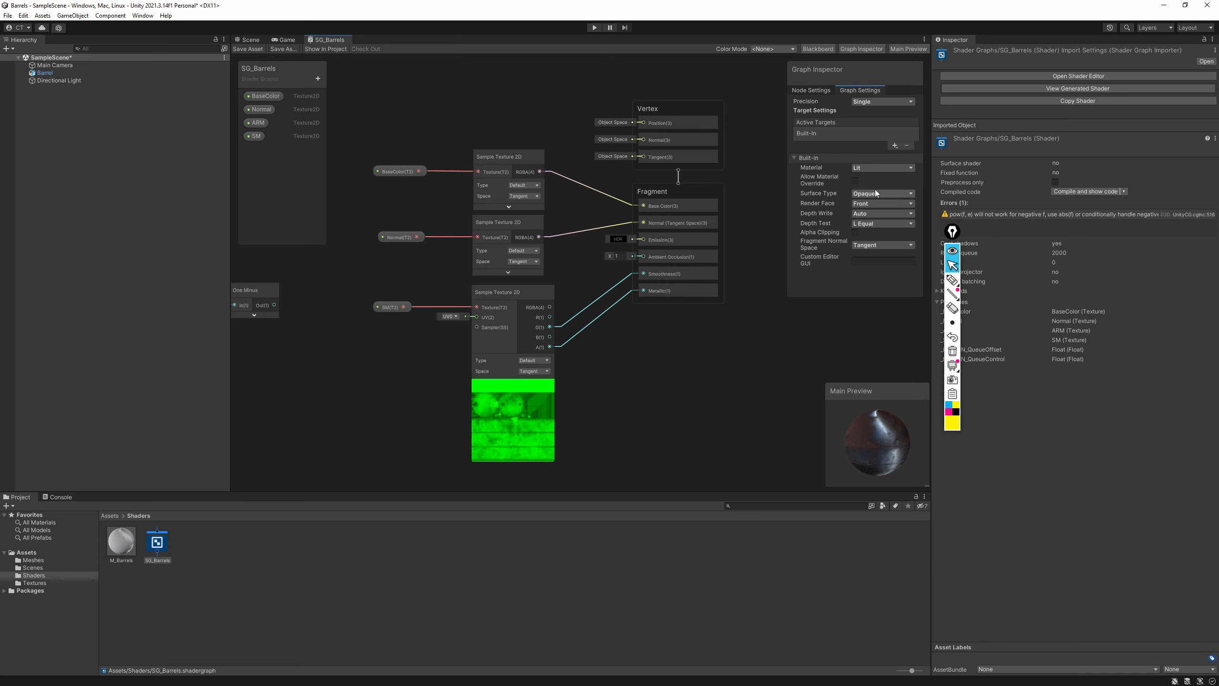
click(391, 174)
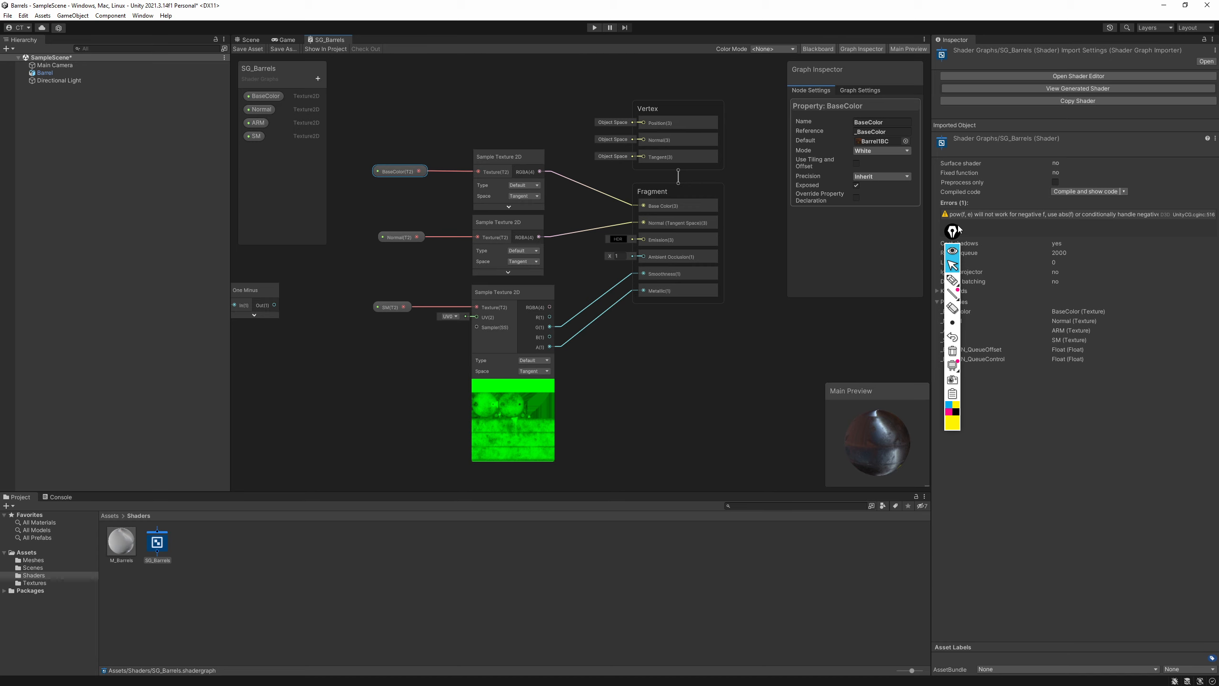
Review the compile target options for the SG_Barrels shader's compiled code
drag(957, 230, 965, 406)
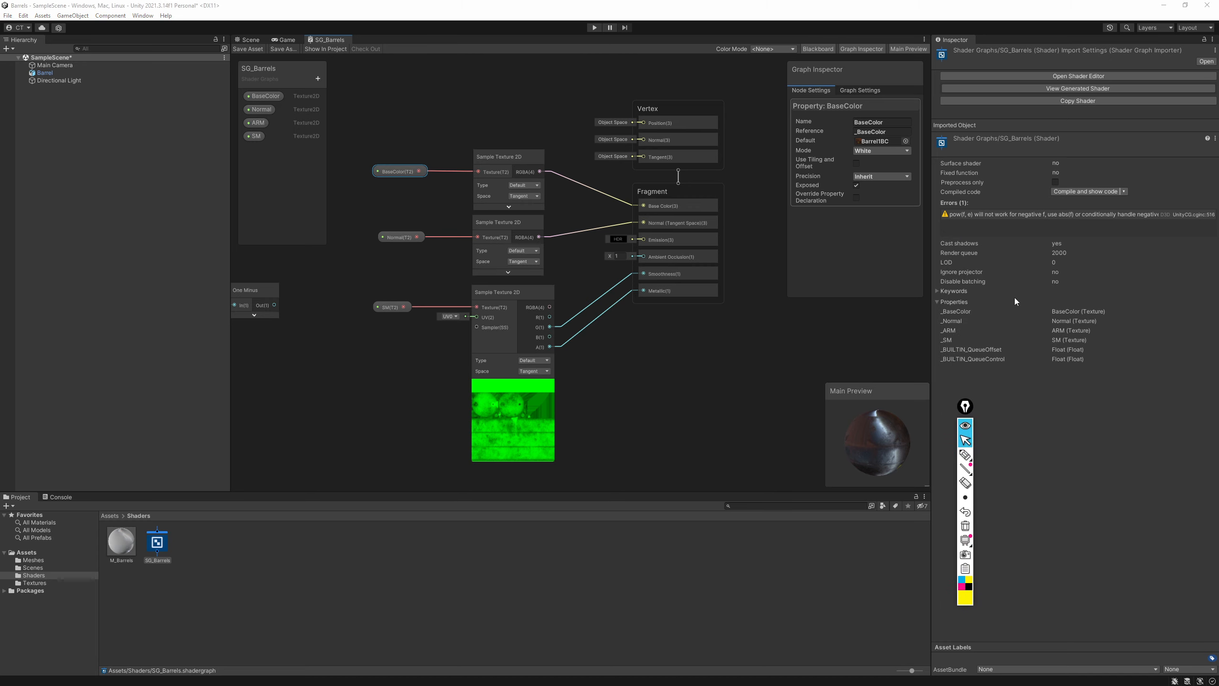
click(1124, 191)
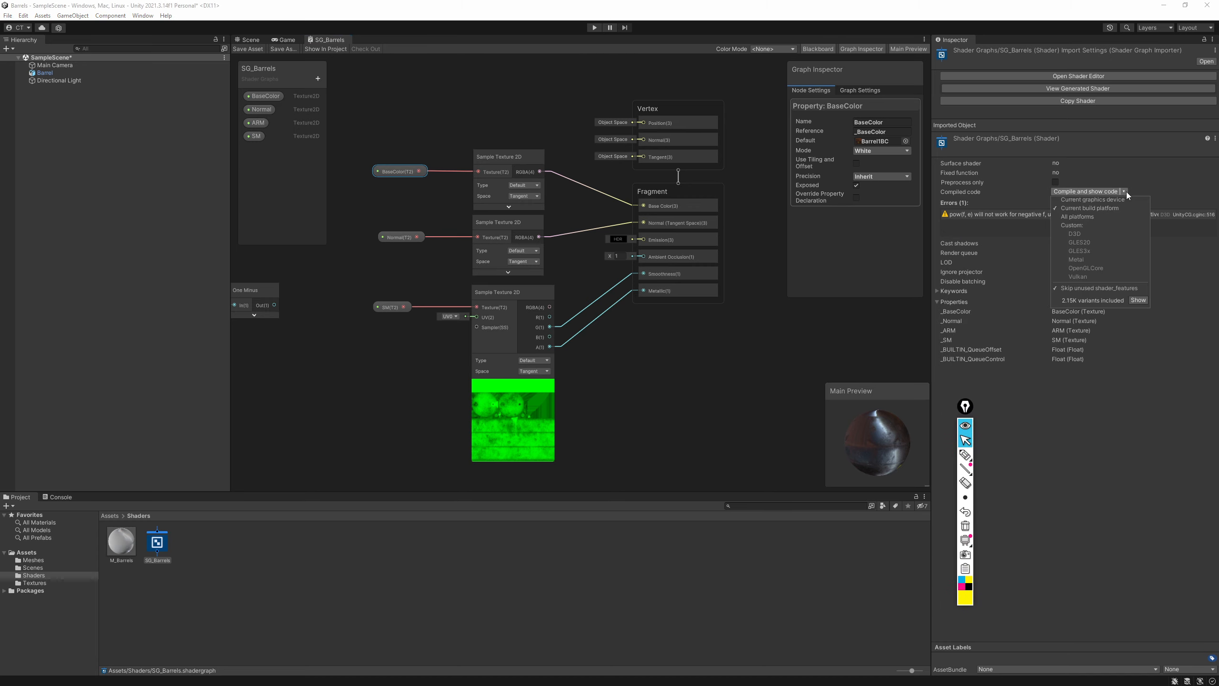
click(1126, 192)
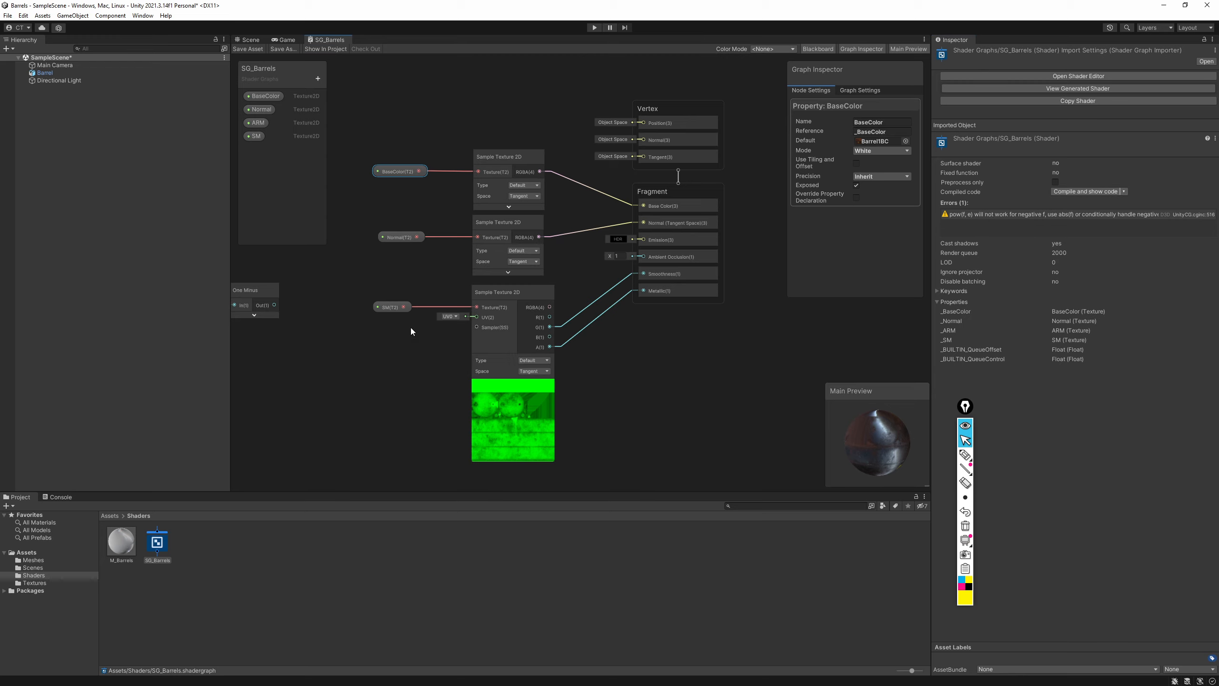
Delete the unused ARM, Sample Texture 2D and One Minus nodes, and save the SG_Barrels graph
middle_drag(336, 302, 624, 290)
drag(624, 289, 331, 384)
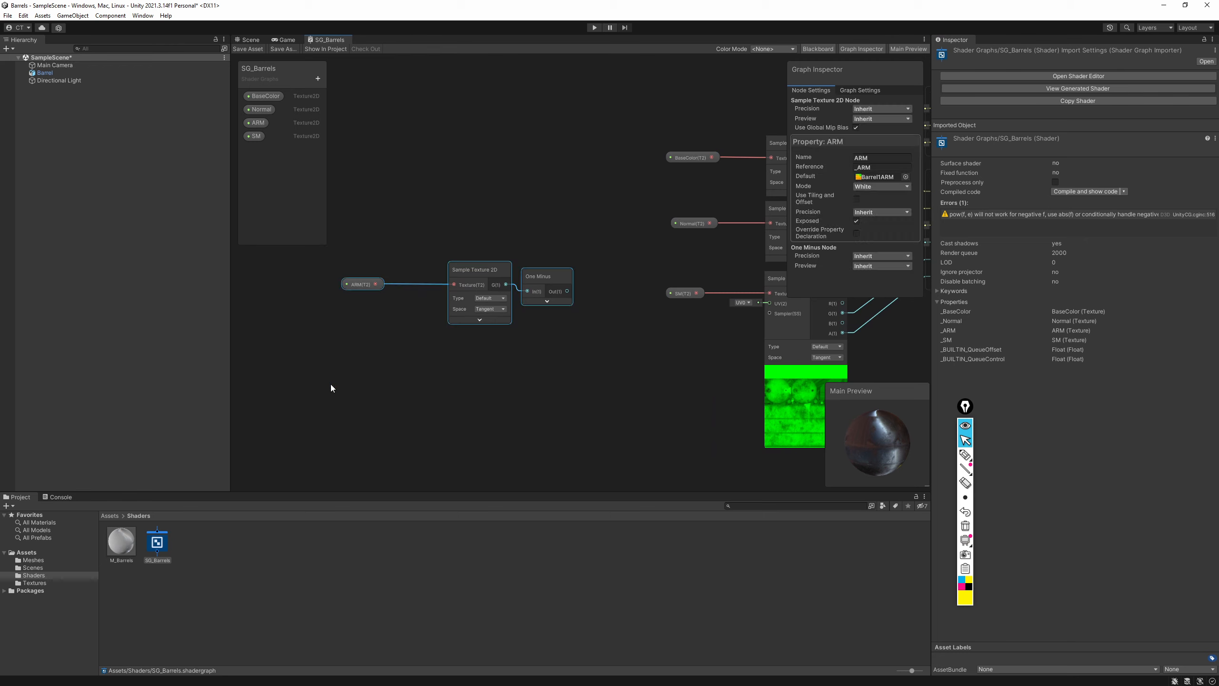
key(Delete)
middle_drag(606, 335, 377, 345)
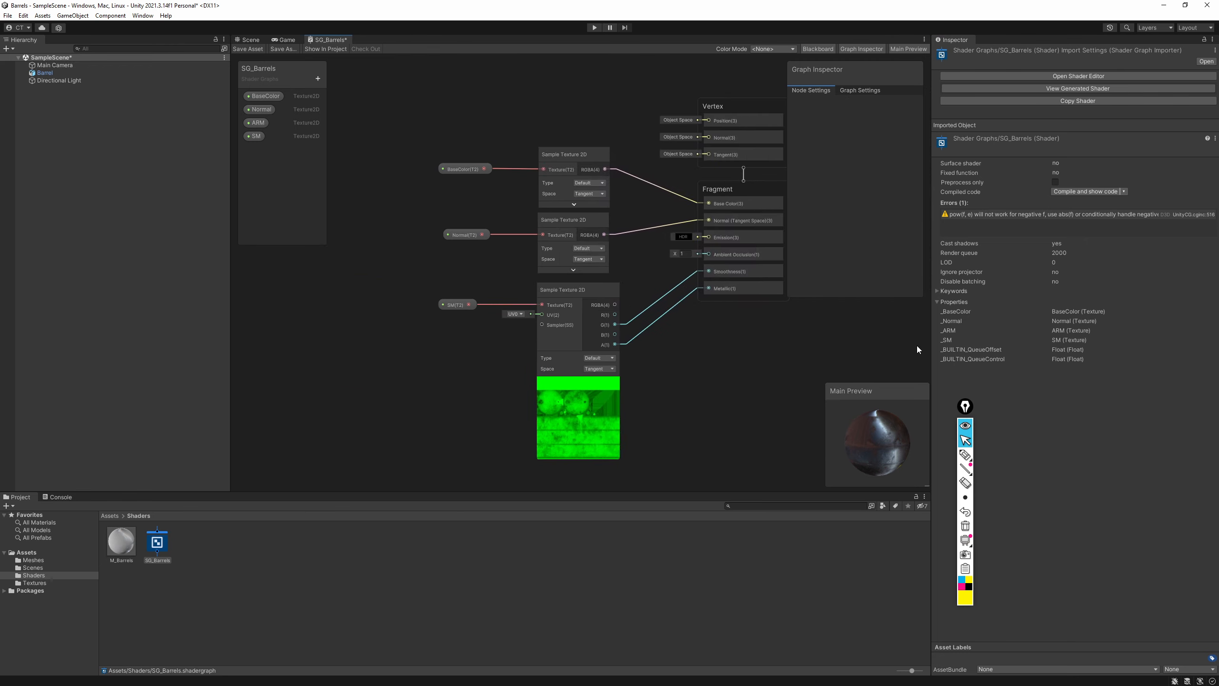
click(248, 48)
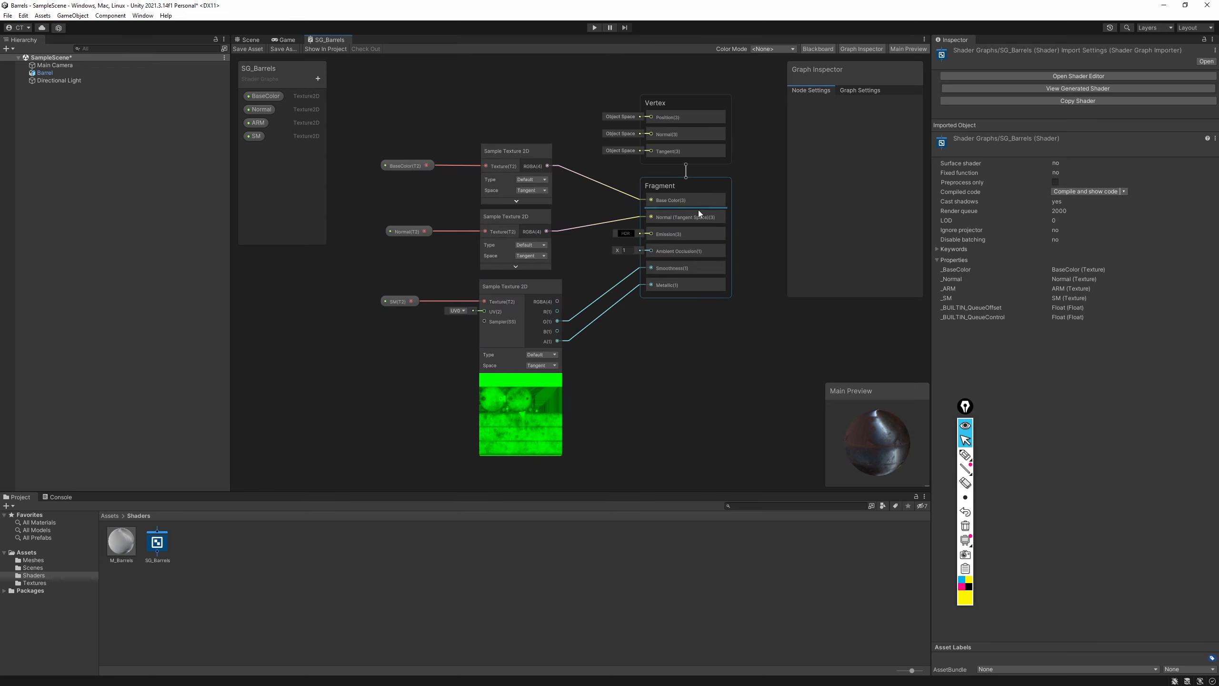
click(698, 103)
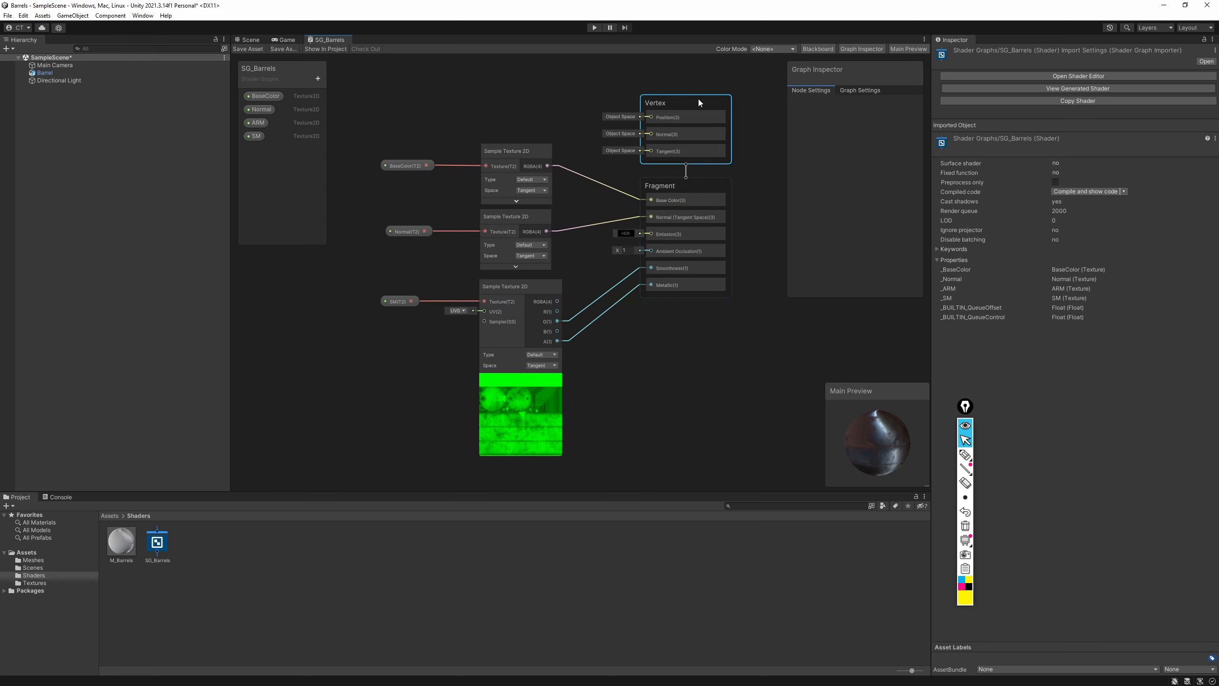
Return to the Scene view and reassign the Shader Graphs/SG_Barrels shader to the M_Barrels material
click(250, 41)
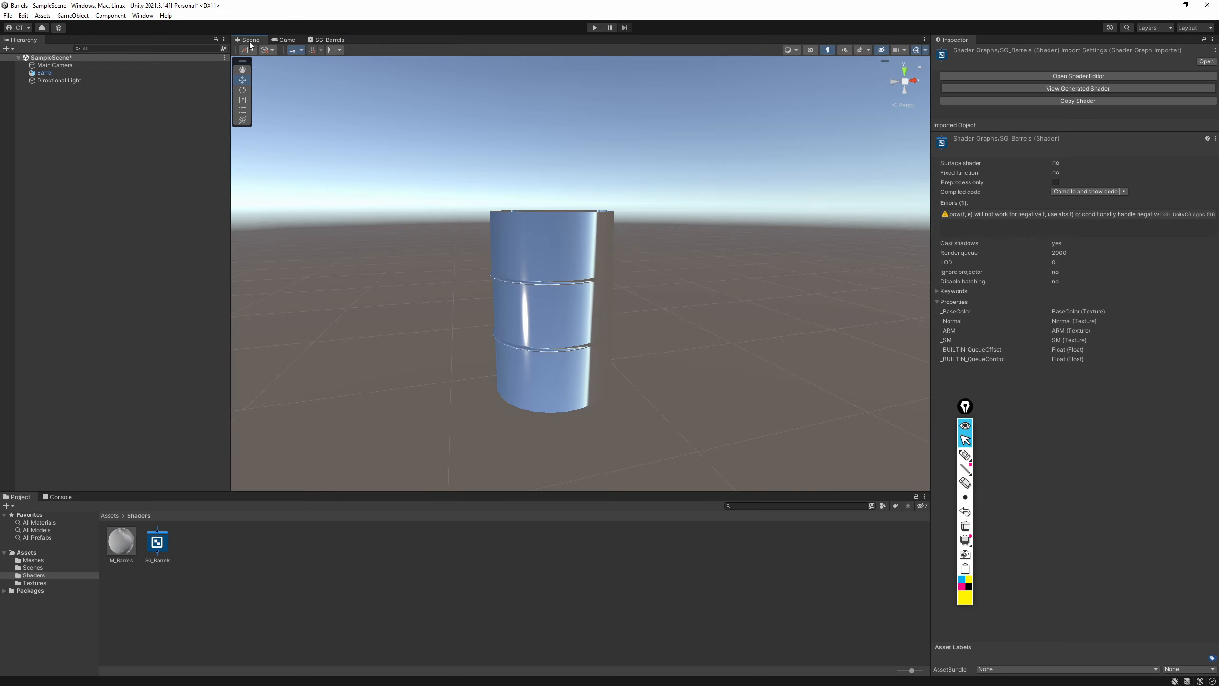
click(570, 341)
alt+drag(590, 343, 675, 338)
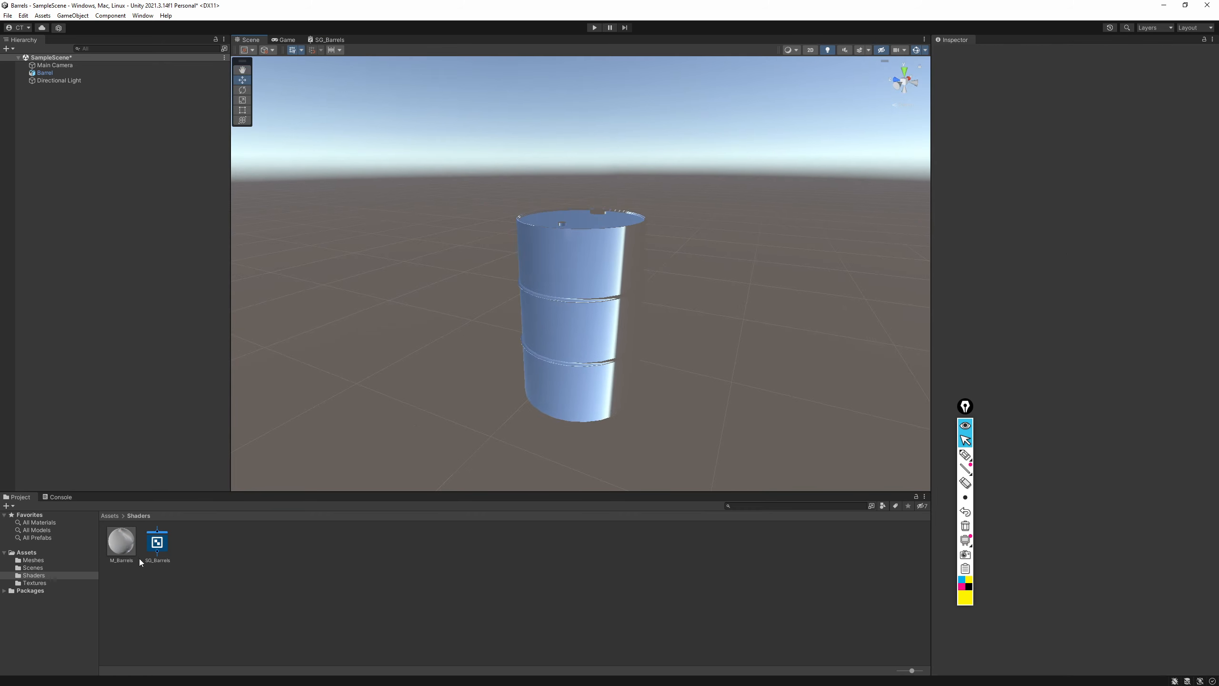
click(129, 541)
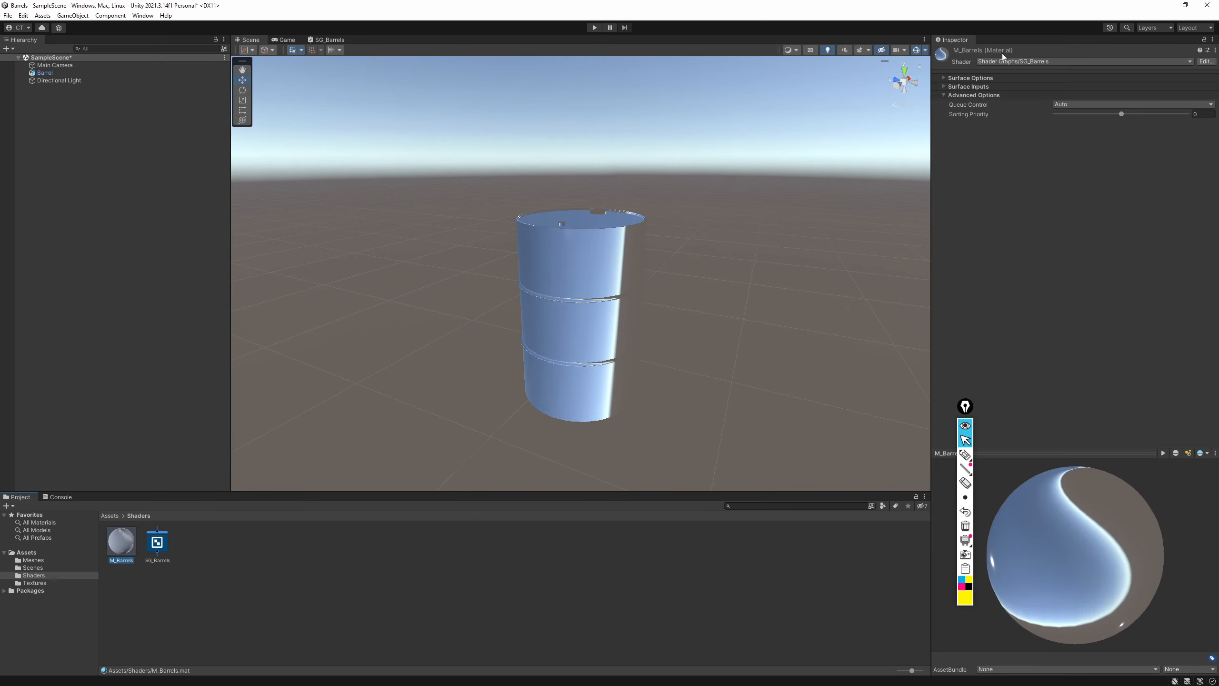
click(1191, 61)
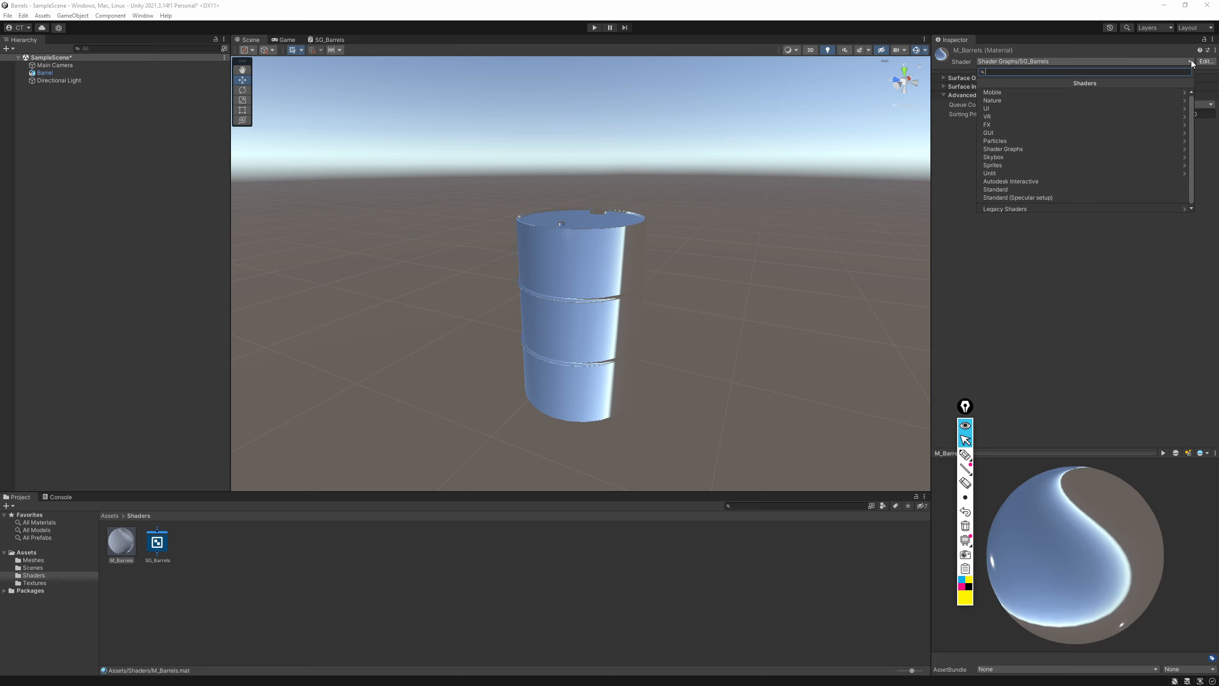
click(1030, 147)
click(1008, 91)
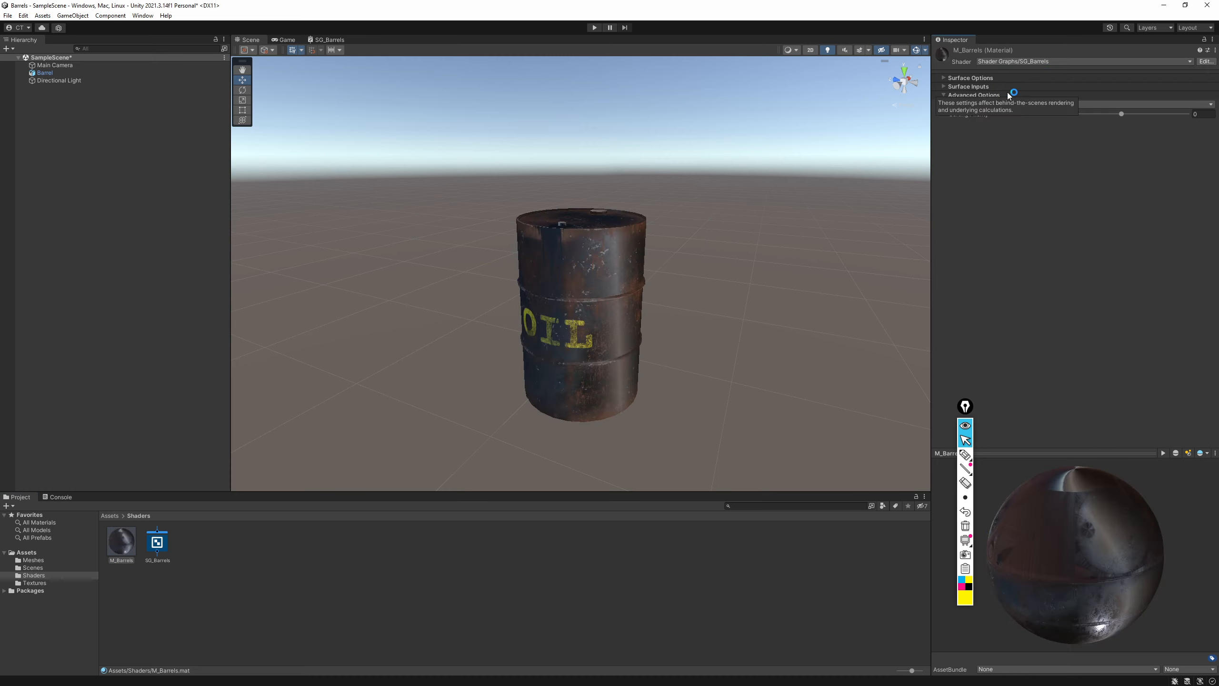
Examine the textured barrel from several angles and distances, and rotate the M_Barrels material preview
mouse_move(730, 308)
alt+mouse_down()
mouse_move(557, 283)
mouse_move(111, 283)
mouse_move(724, 291)
alt+mouse_up()
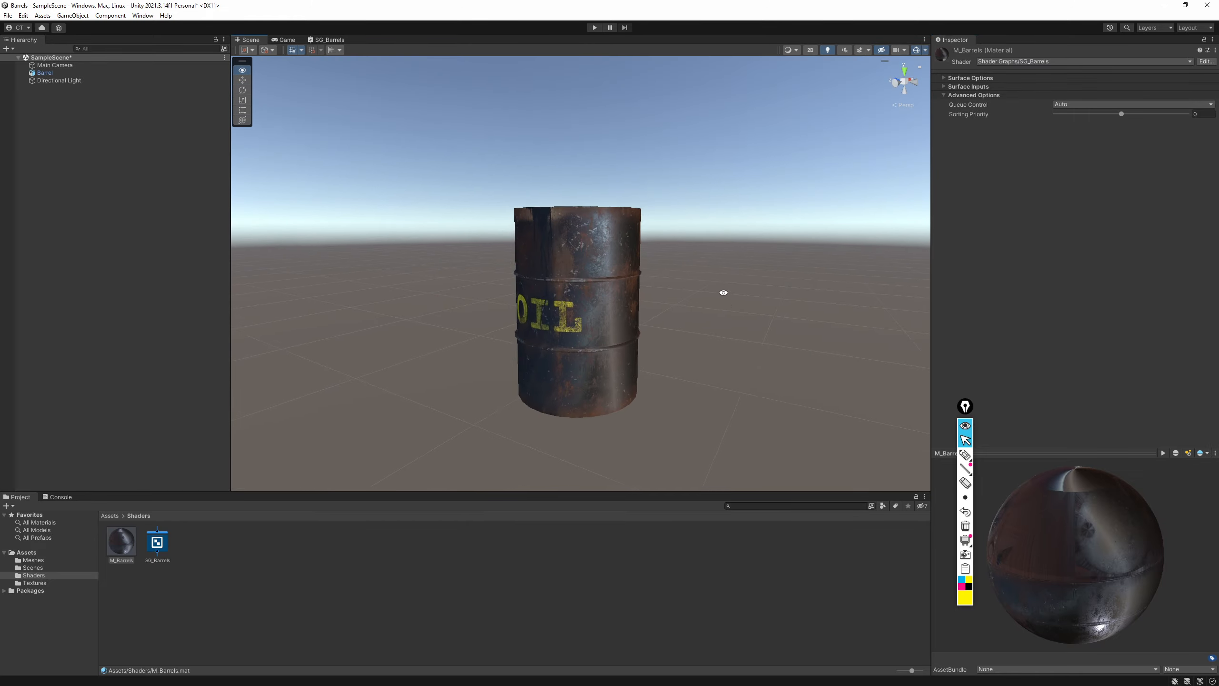
scroll(892, 435, up, 5)
alt+drag(892, 435, 799, 348)
scroll(768, 338, down, 5)
alt+drag(730, 329, 663, 368)
scroll(648, 376, down, 3)
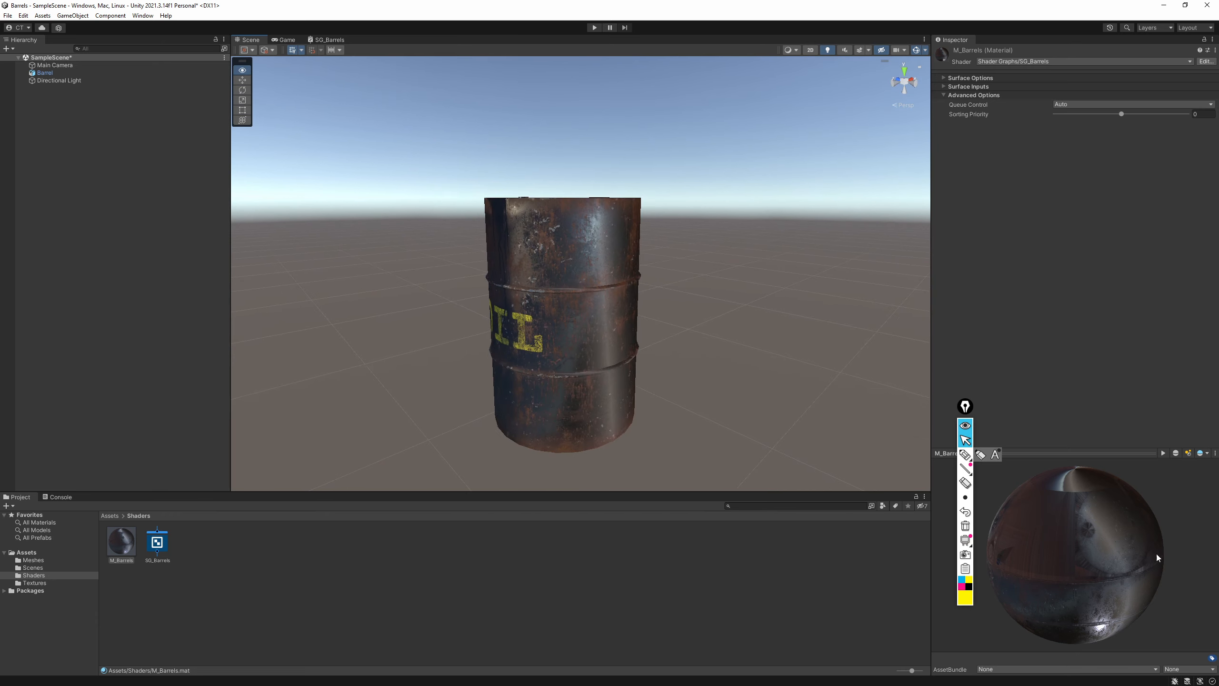
drag(1112, 544, 1083, 516)
alt+drag(662, 317, 517, 201)
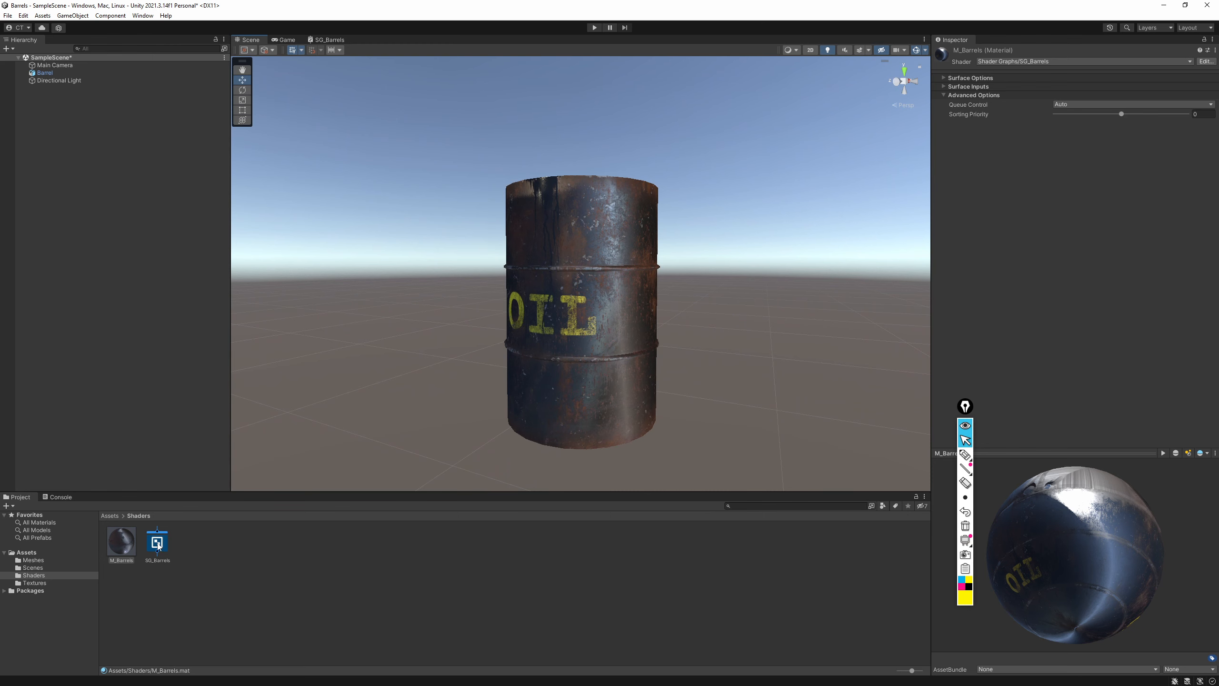
Reopen the SG_Barrels graph and collapse the unused ports on the Sample Texture 2D node fed by SM
double_click(158, 544)
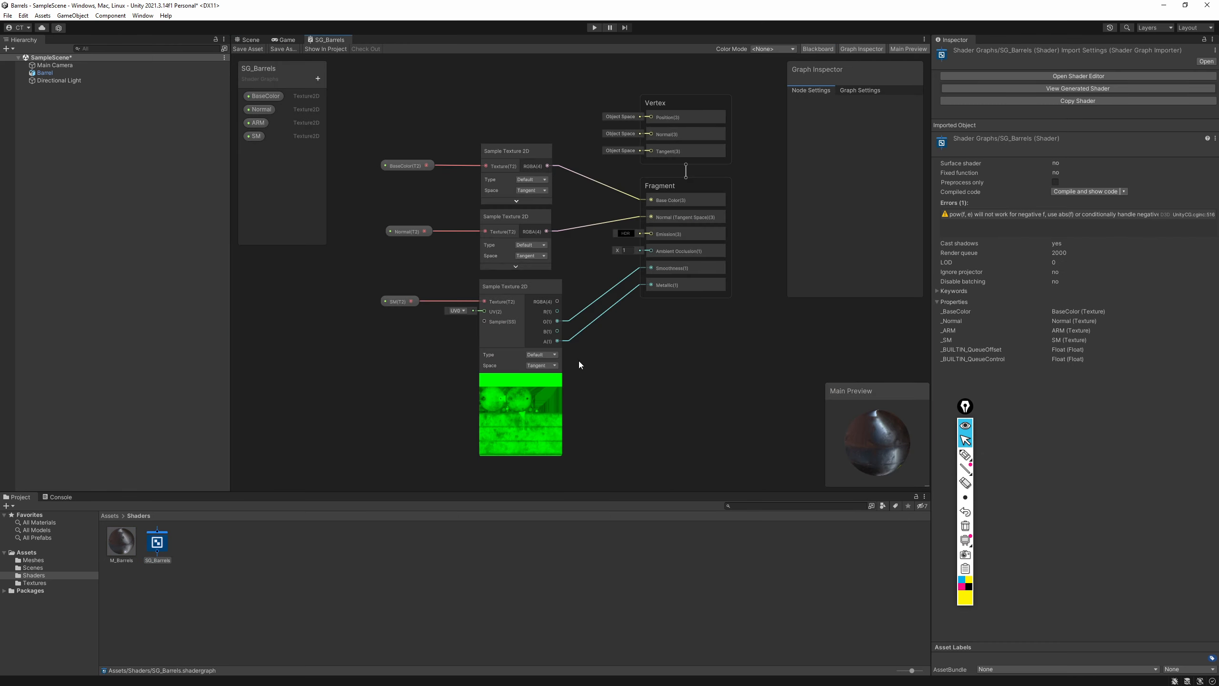
click(558, 286)
click(674, 345)
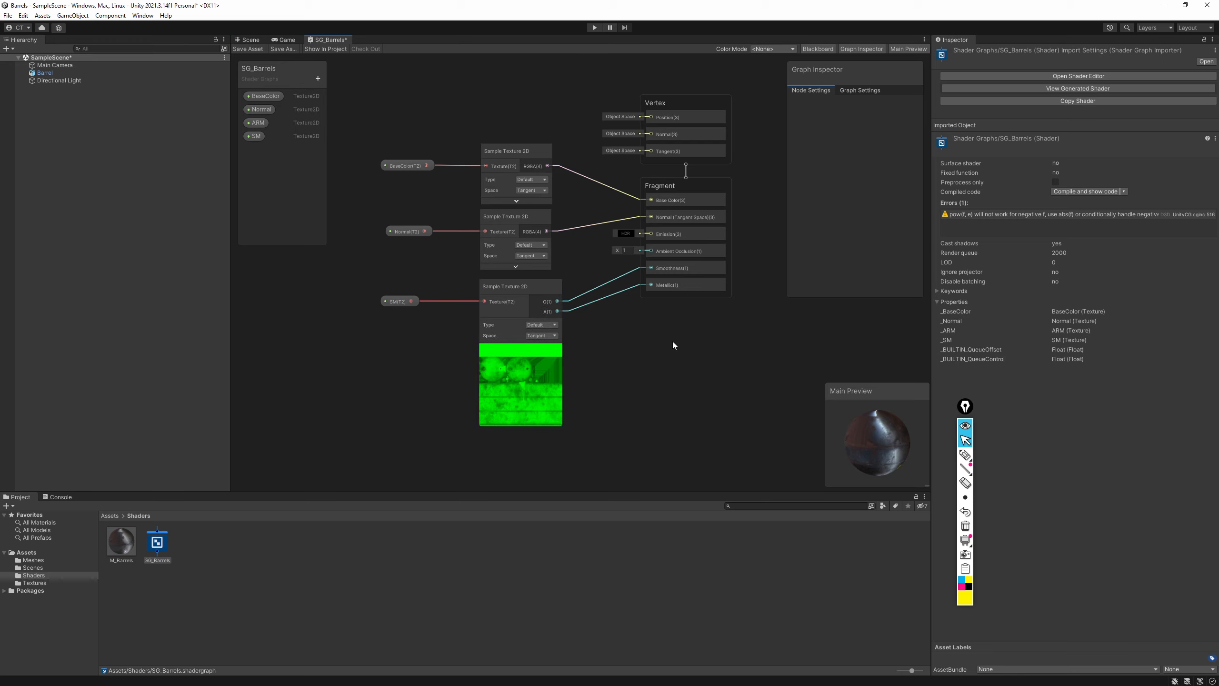
middle_drag(650, 364, 665, 366)
Rename the SM texture property to ARM
click(551, 381)
click(408, 304)
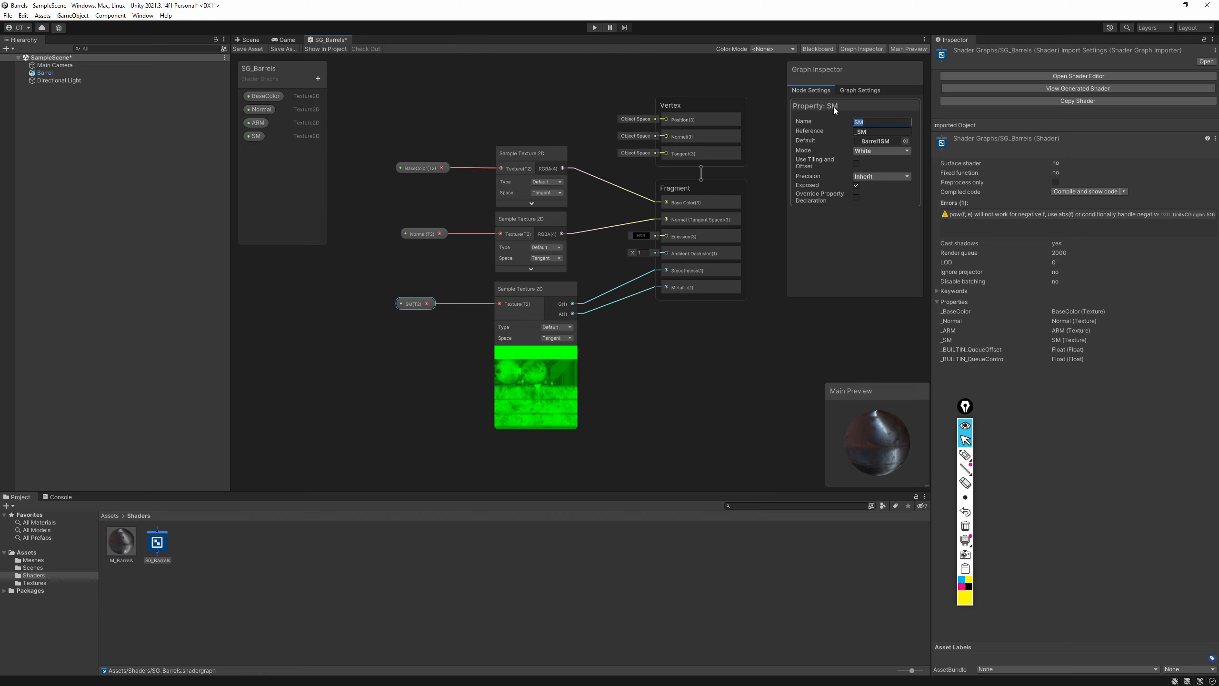
text(ARM)
key(Return)
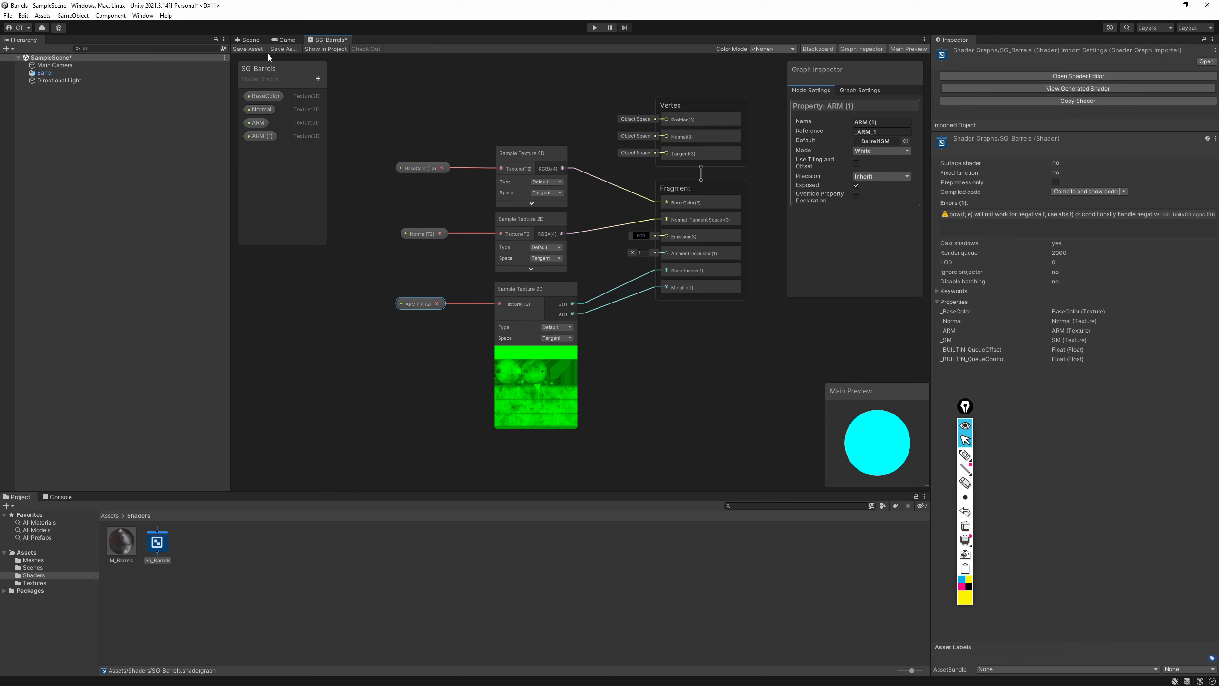
Save the graph to its existing asset and collapse the preview of the Sample Texture 2D node driving Smoothness and Metallic
click(282, 49)
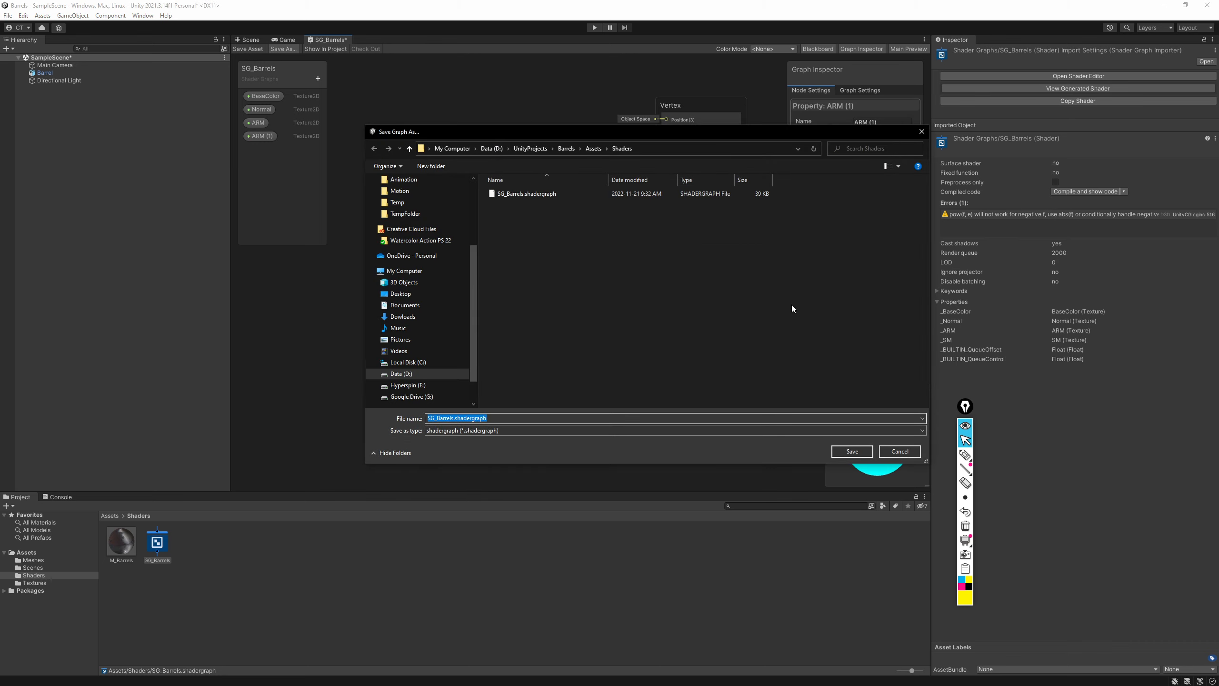
click(909, 452)
click(243, 50)
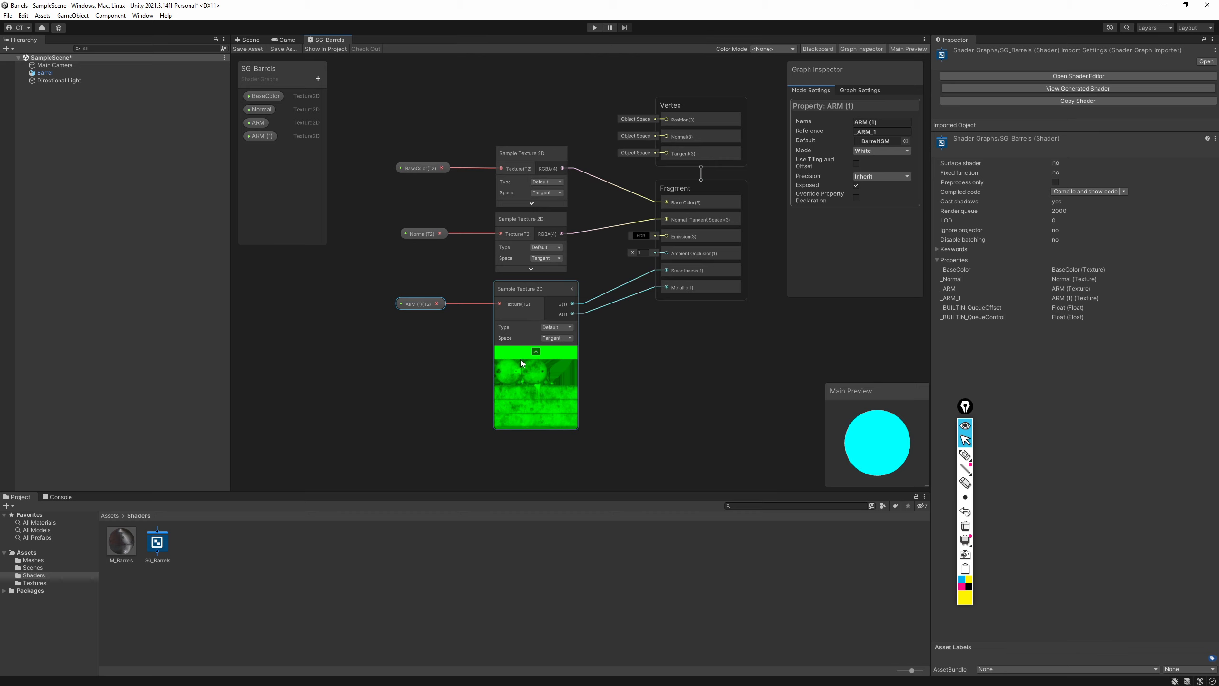
click(535, 352)
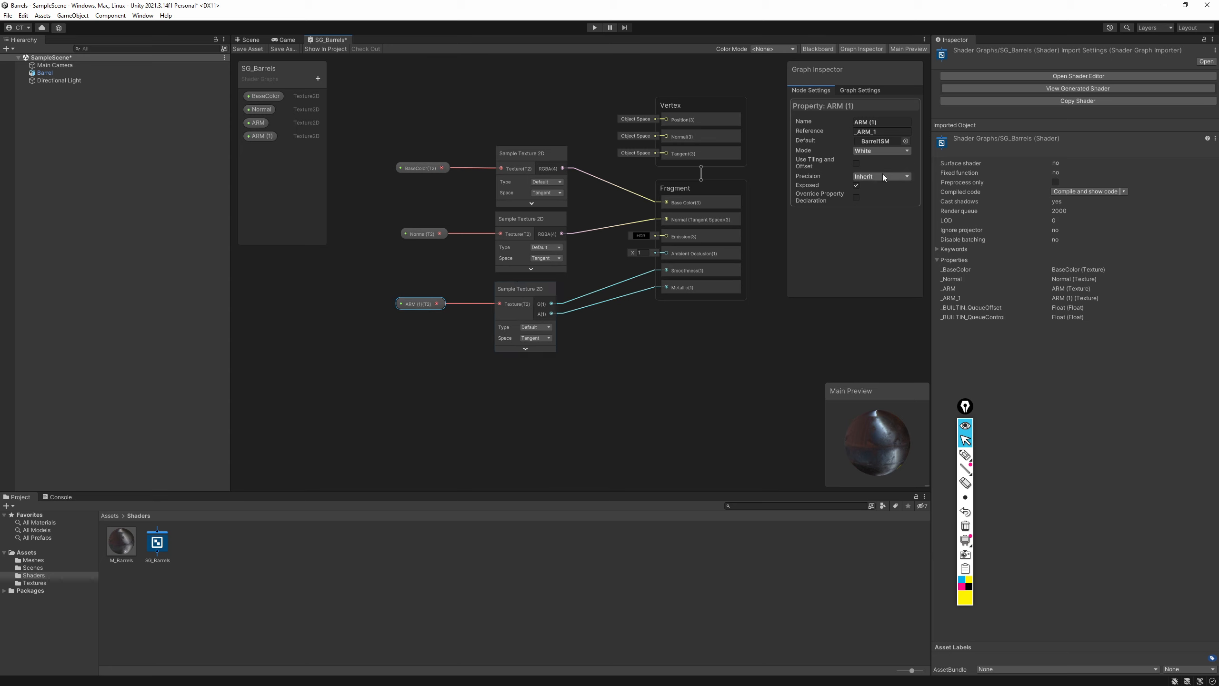
Assign the Barrel1ARM texture as the default of the ARM (1) property and save the graph
click(905, 142)
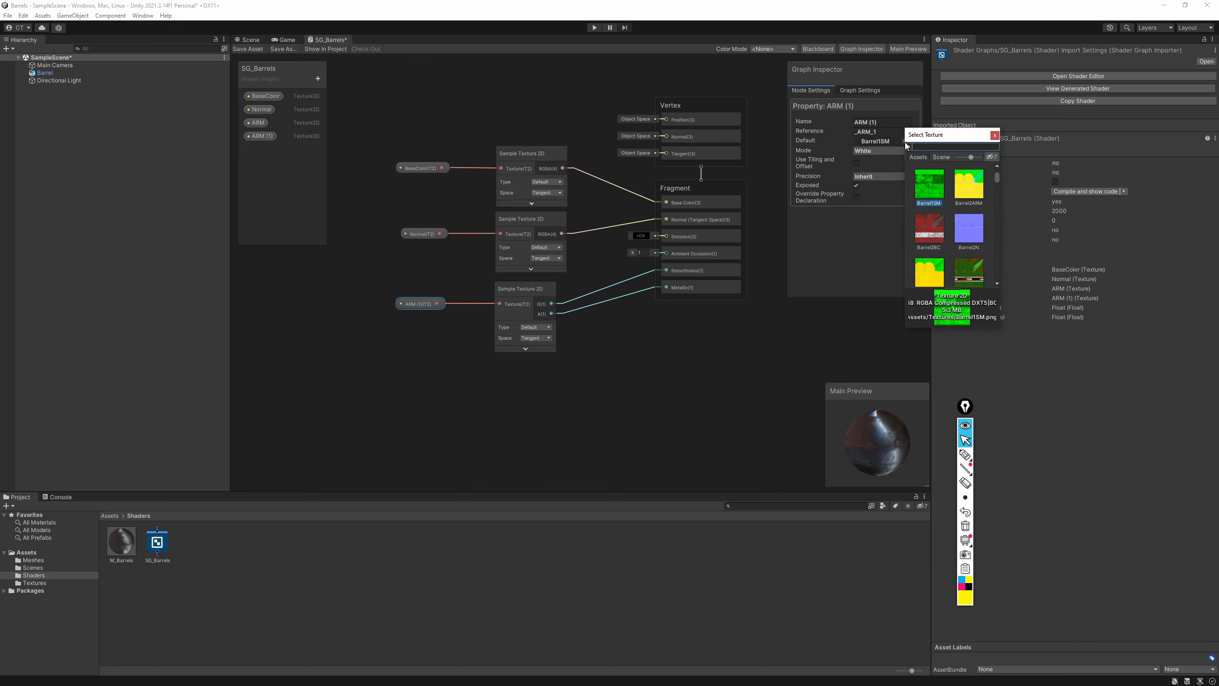
scroll(964, 216, up, 3)
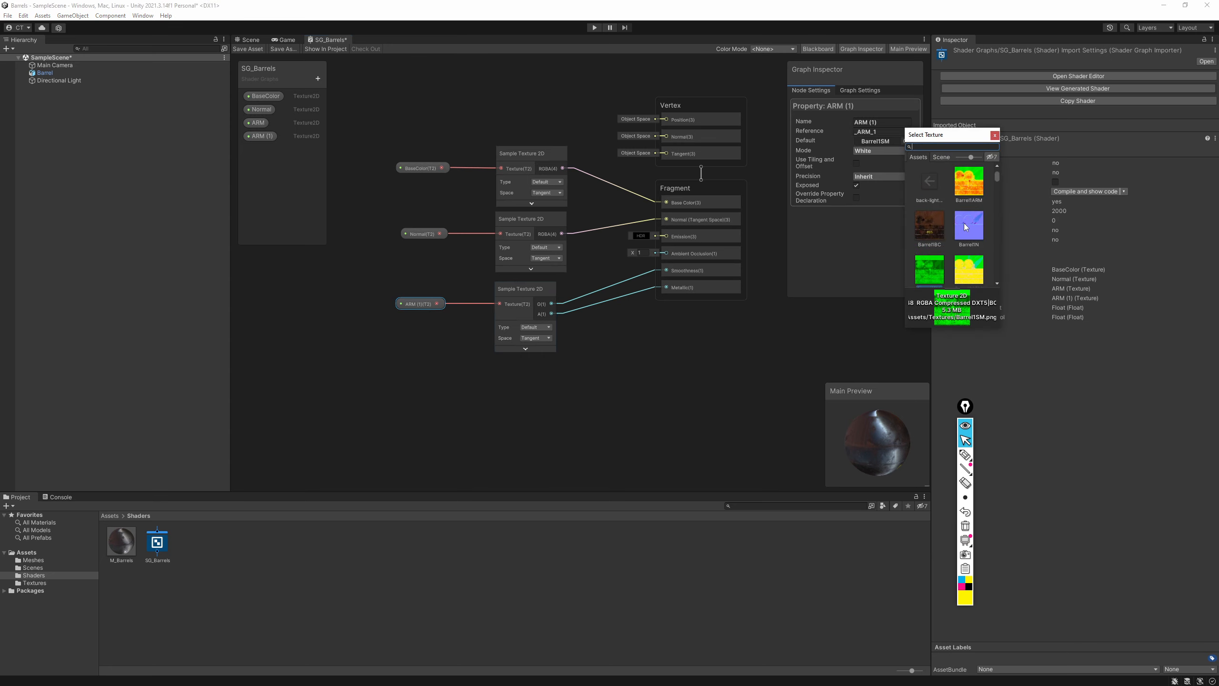
click(979, 203)
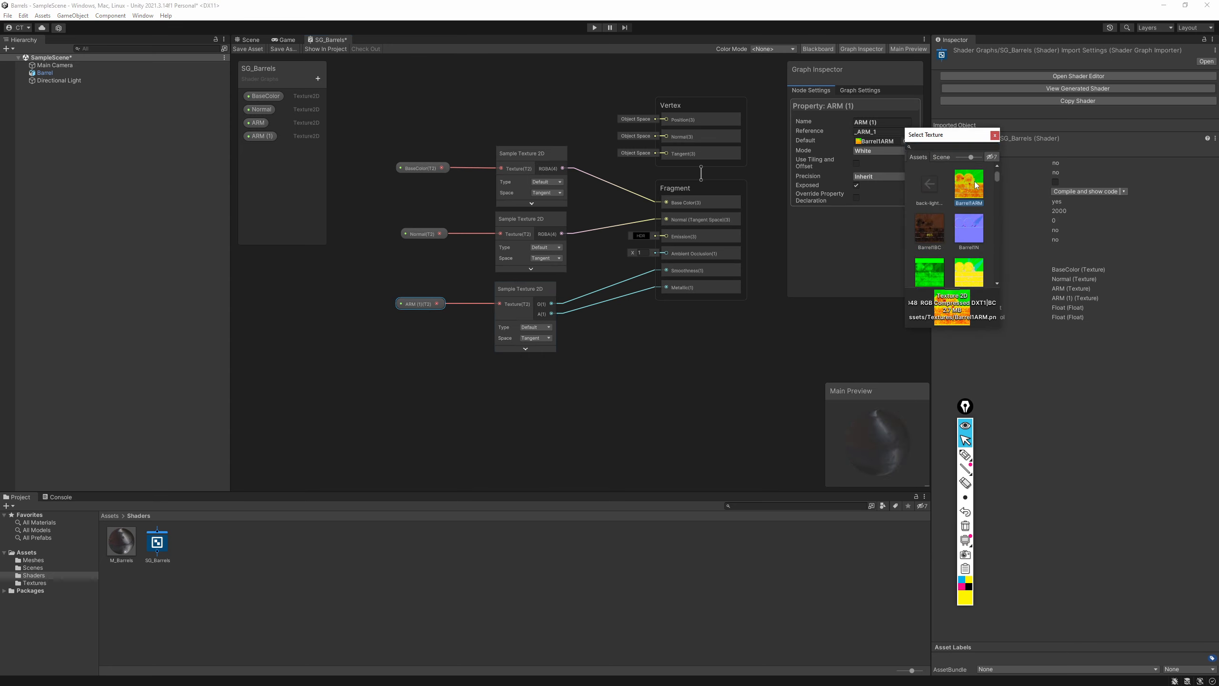
click(994, 135)
key(ctrl+s)
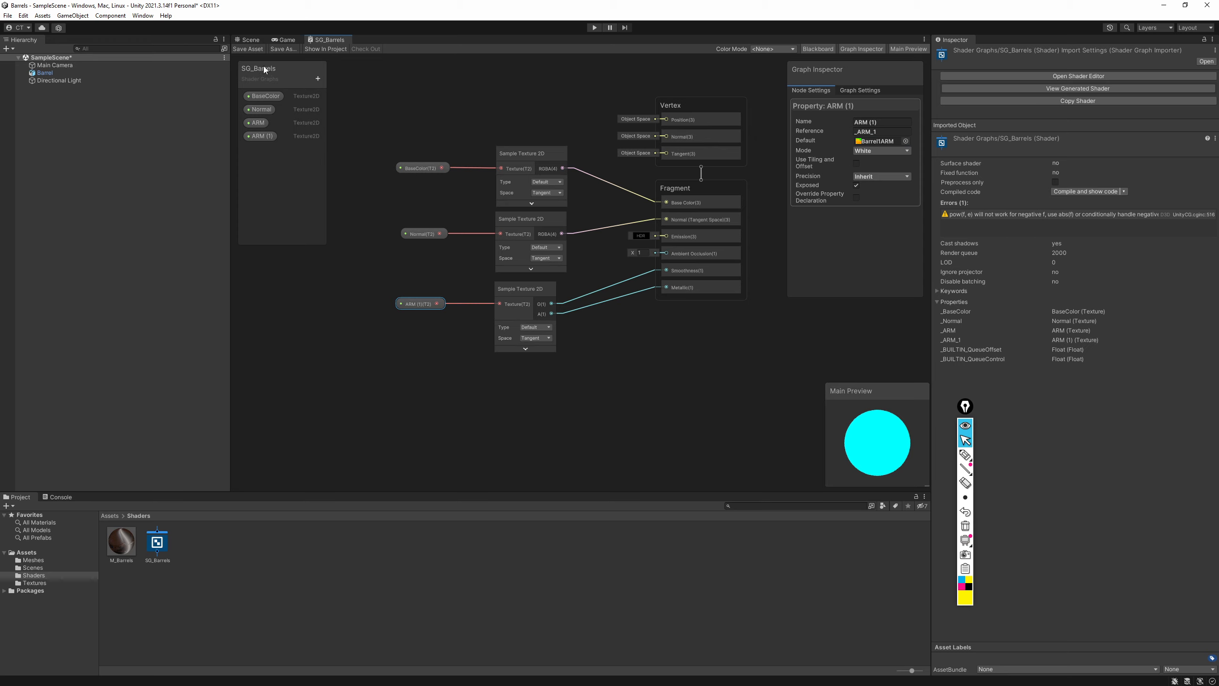
click(247, 49)
Expand the ARM (1) Sample Texture 2D node's preview and ports, and connect its R output to Ambient Occlusion
middle_drag(717, 335, 678, 355)
click(804, 306)
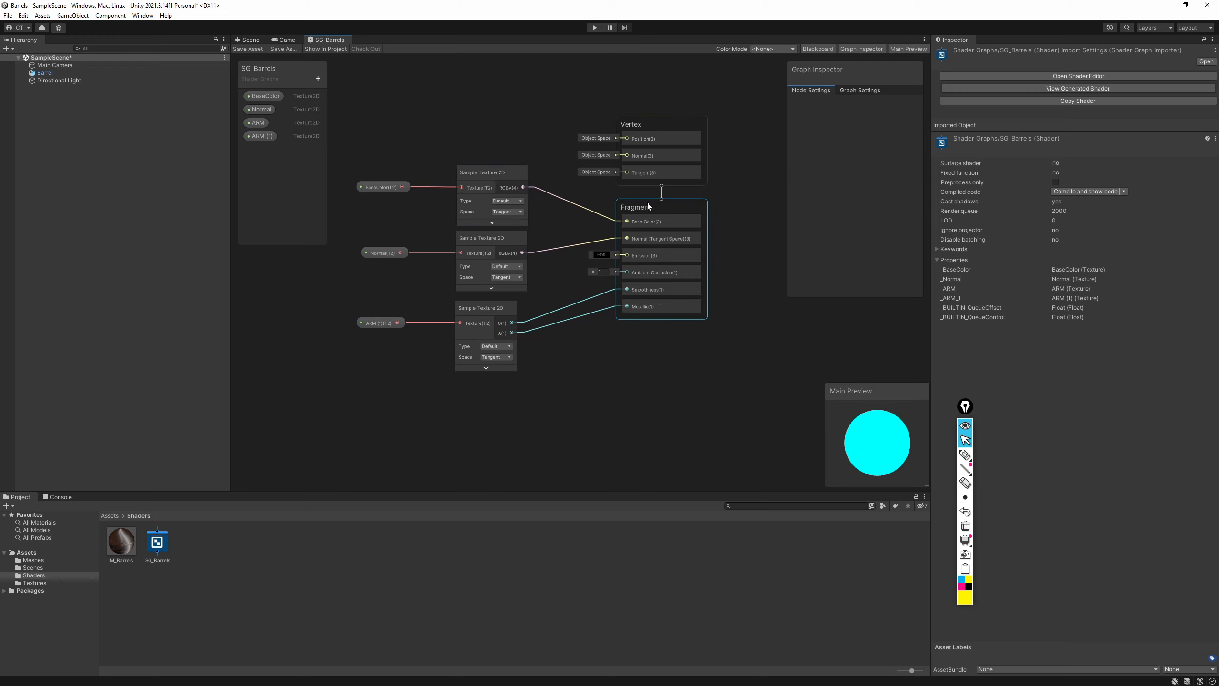
middle_drag(583, 323, 651, 268)
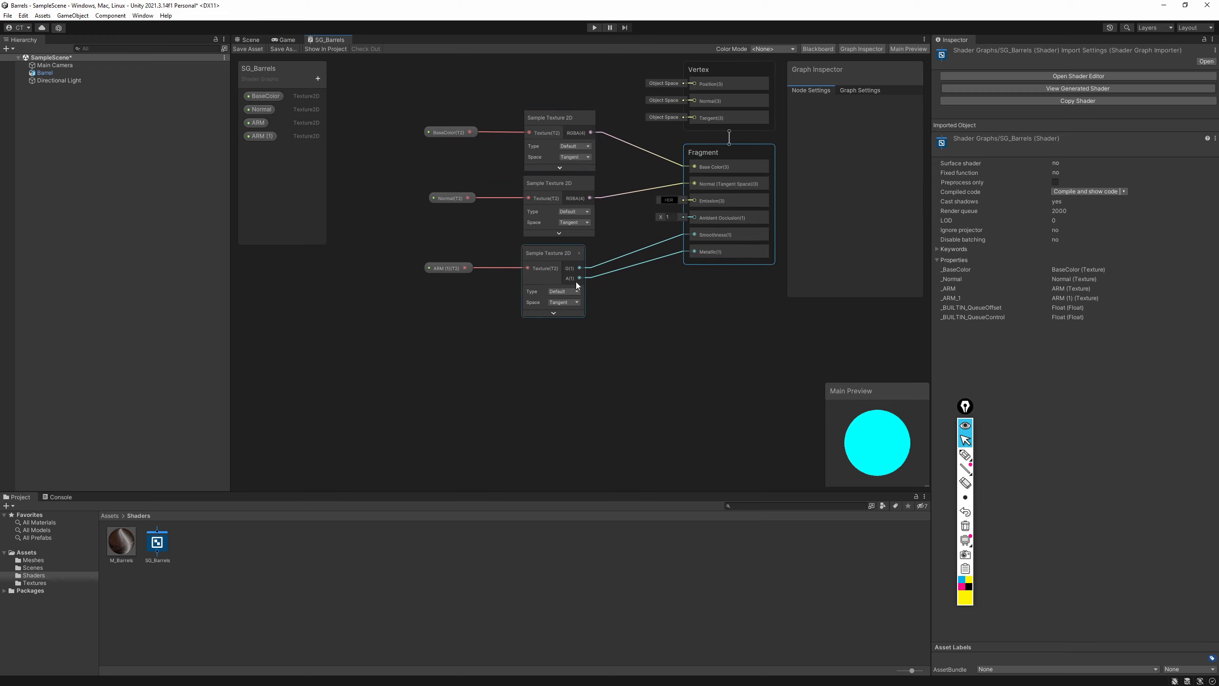
click(552, 315)
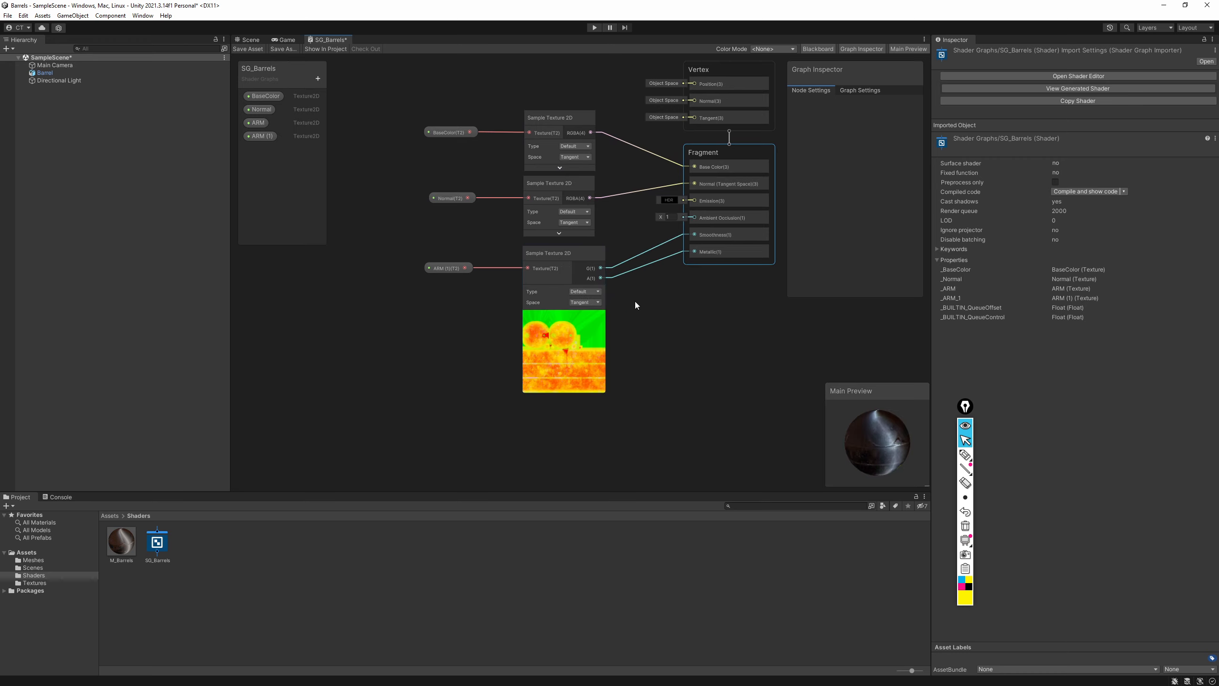
middle_drag(635, 301, 570, 283)
click(551, 233)
drag(531, 278, 625, 218)
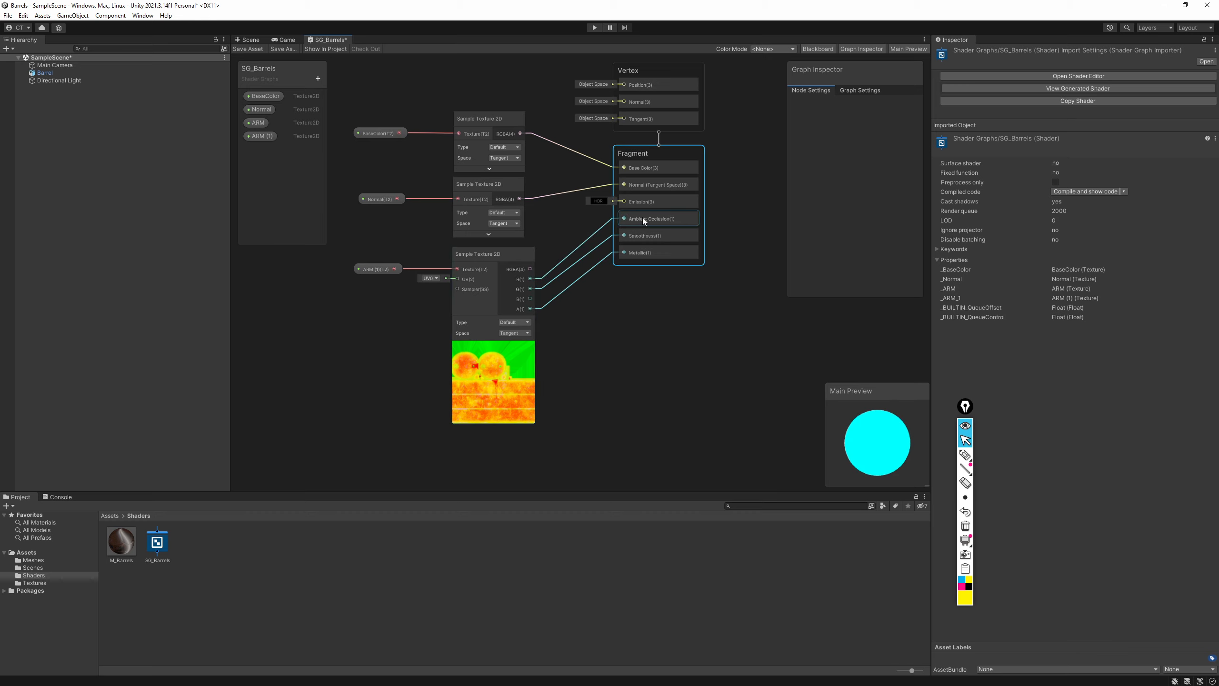
Insert a One Minus node between the ARM sample's G output and Smoothness, and collapse the new node's preview
drag(531, 288, 577, 295)
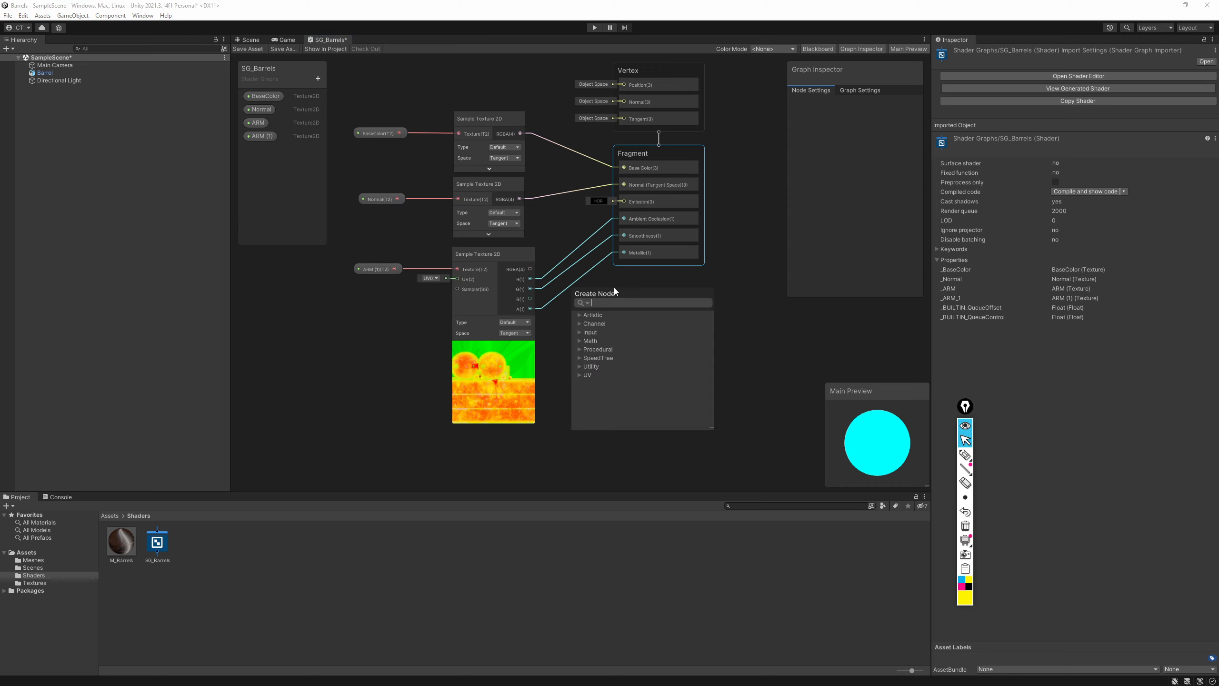
text(one)
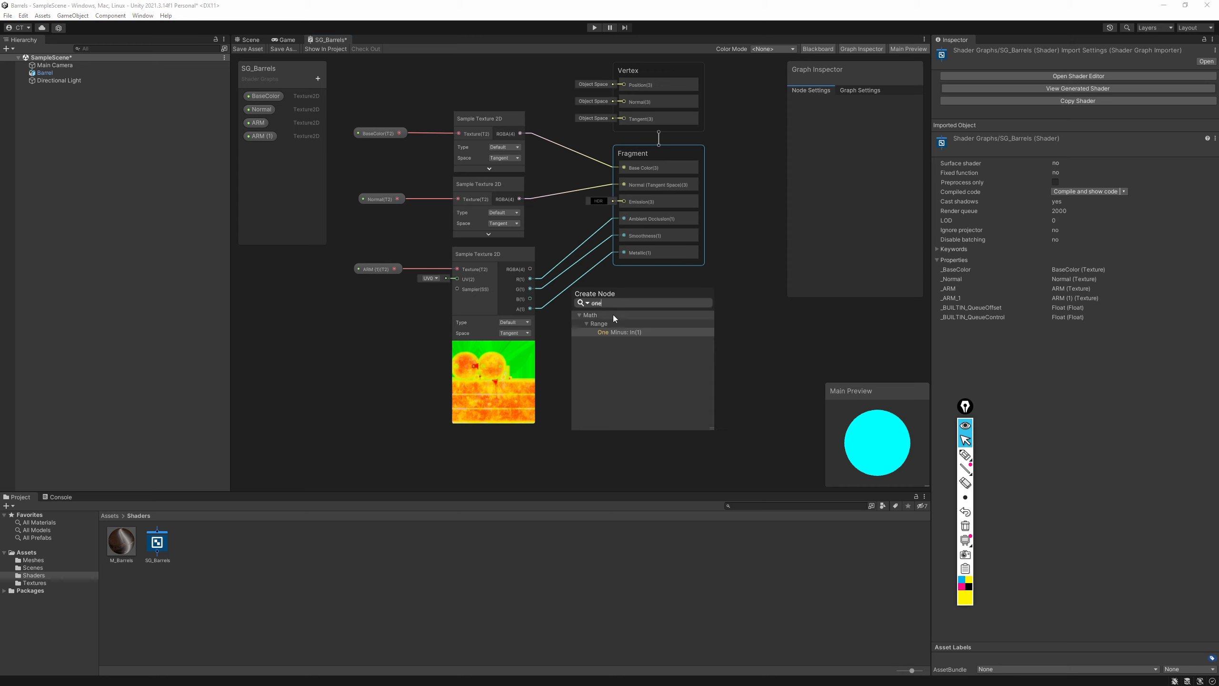
click(636, 331)
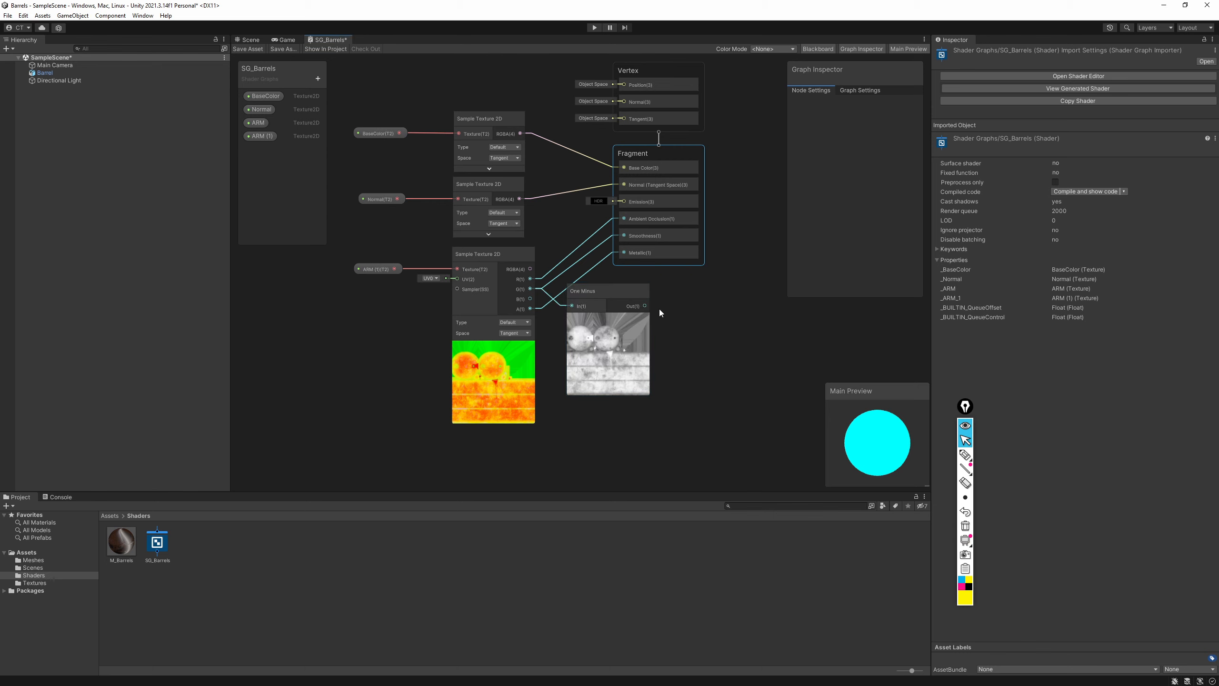
drag(647, 305, 636, 292)
drag(625, 234, 624, 235)
click(646, 290)
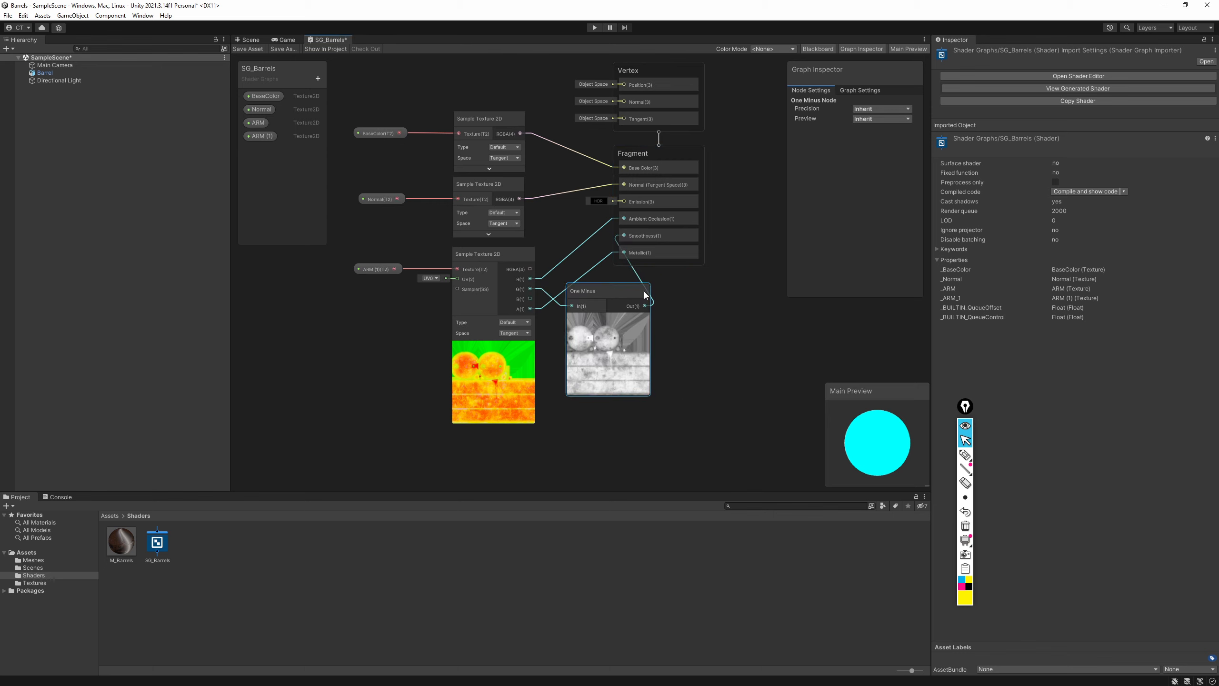
click(605, 317)
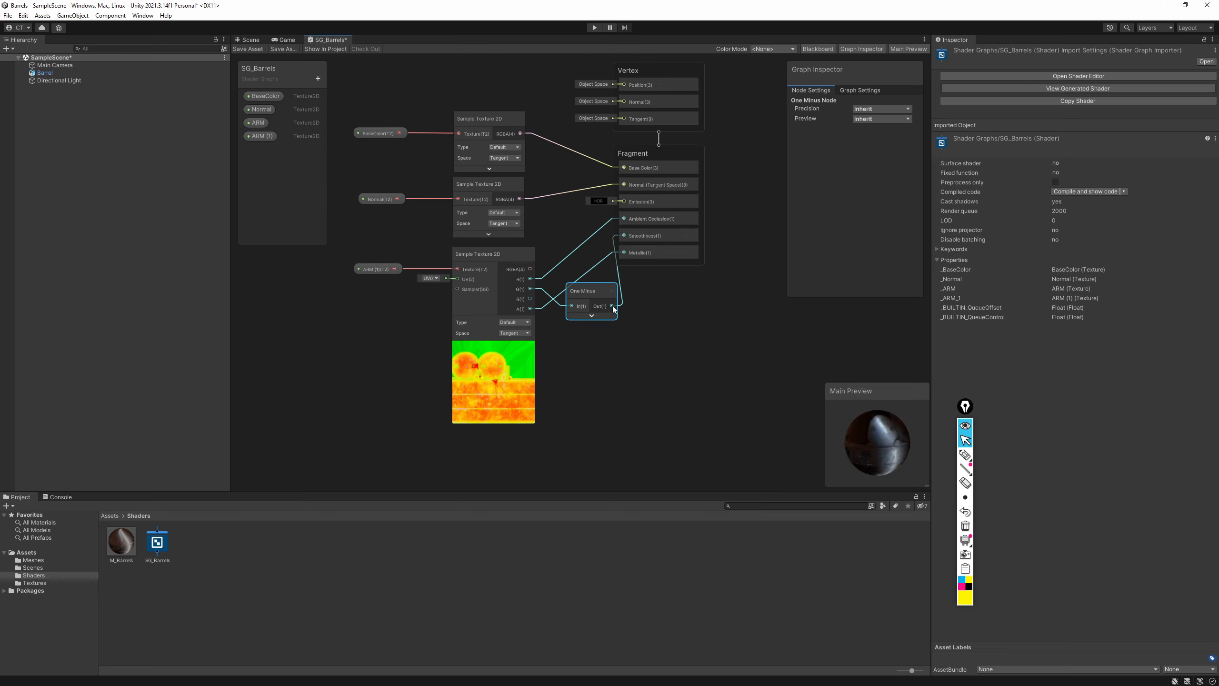
Replace the A-to-Metallic connection with one from the ARM sample's B output to Metallic
click(591, 274)
key(Delete)
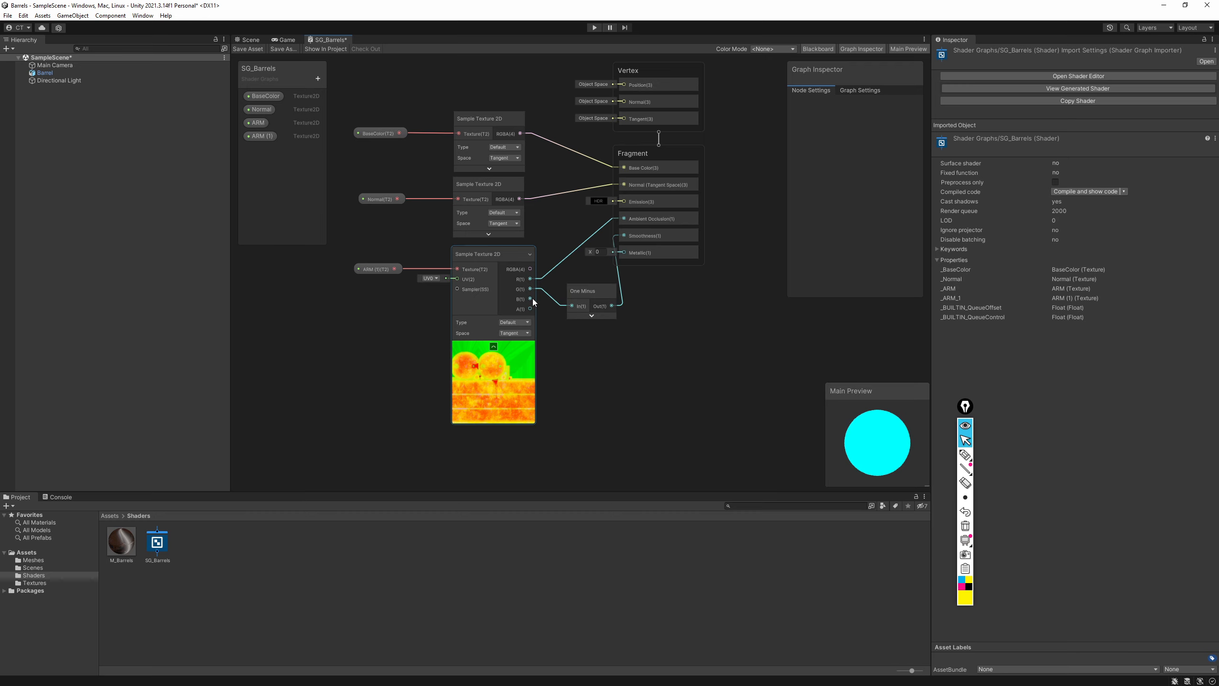
drag(531, 298, 623, 253)
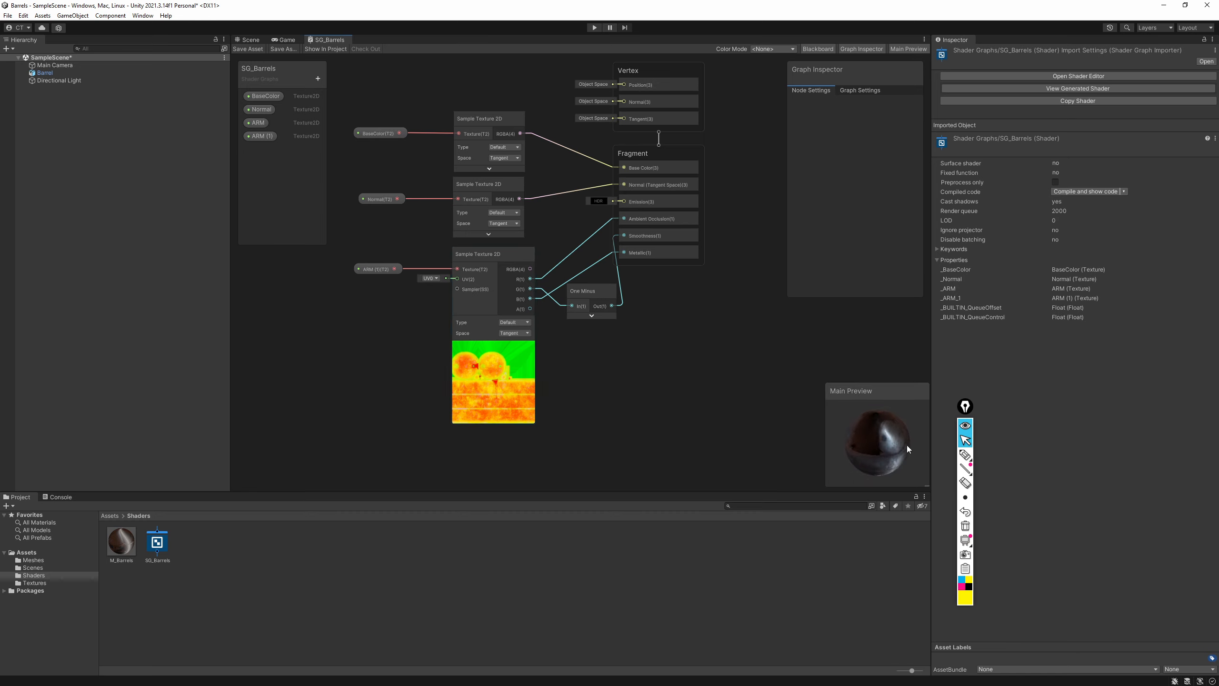
Rotate the main shader preview to examine the material's surface from several angles
drag(907, 445, 867, 437)
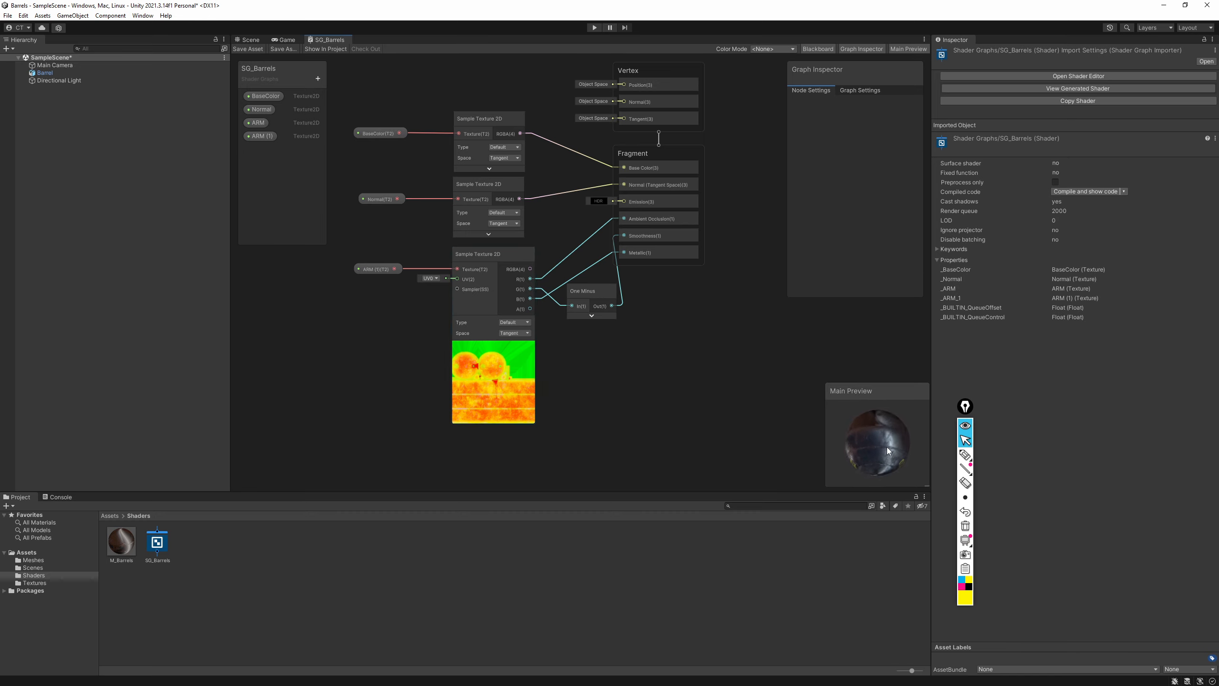
right_click(875, 435)
click(902, 463)
drag(851, 383, 889, 445)
drag(886, 434, 924, 440)
Switch to Maya and export the selected OilDrum model as Barrel.fbx, replacing the existing file
key(super)
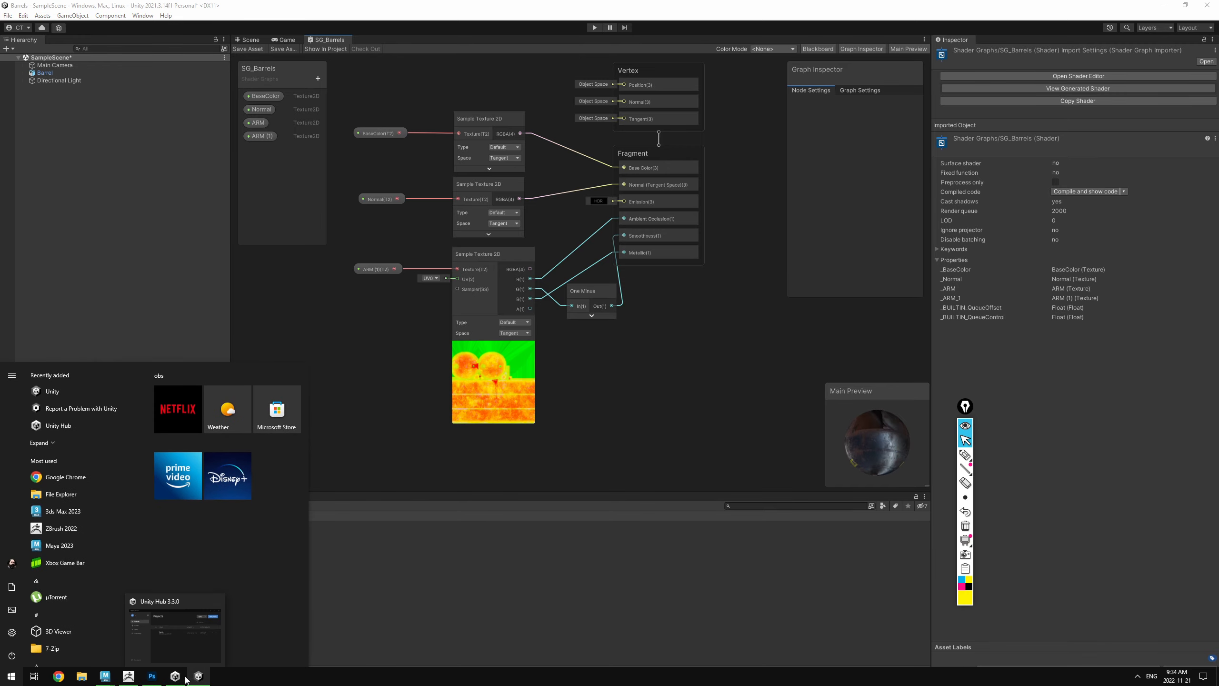
mouse_move(105, 677)
click(156, 635)
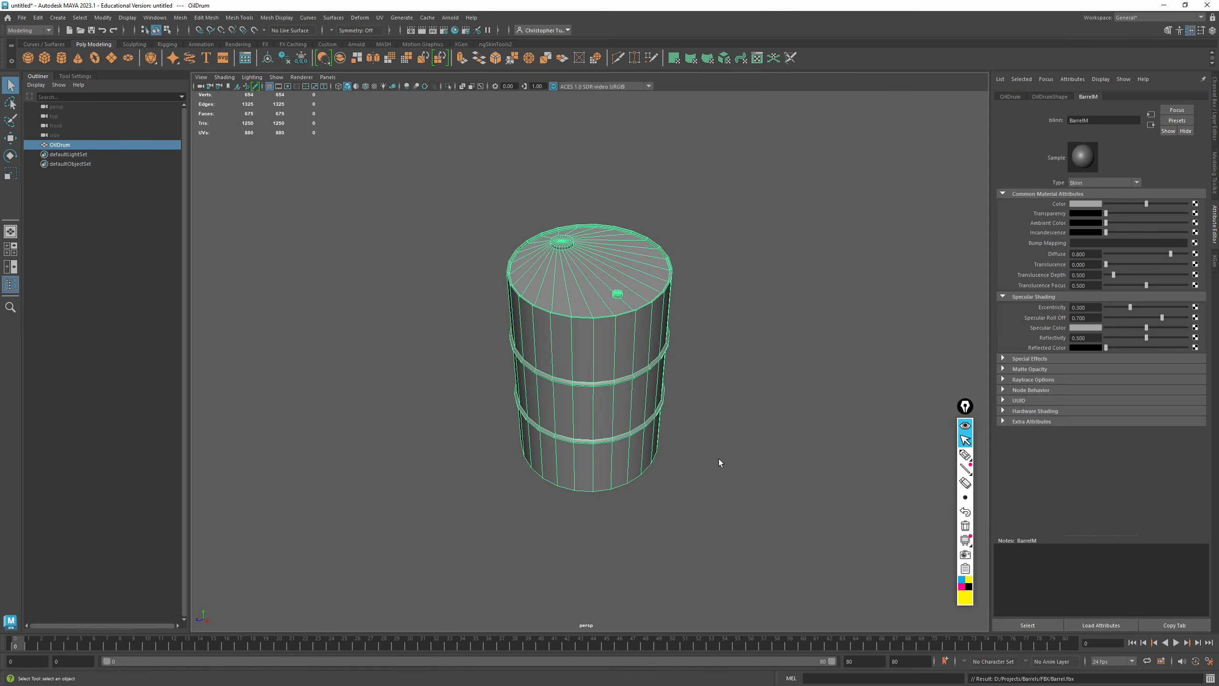
alt+drag(781, 408, 699, 403)
click(21, 17)
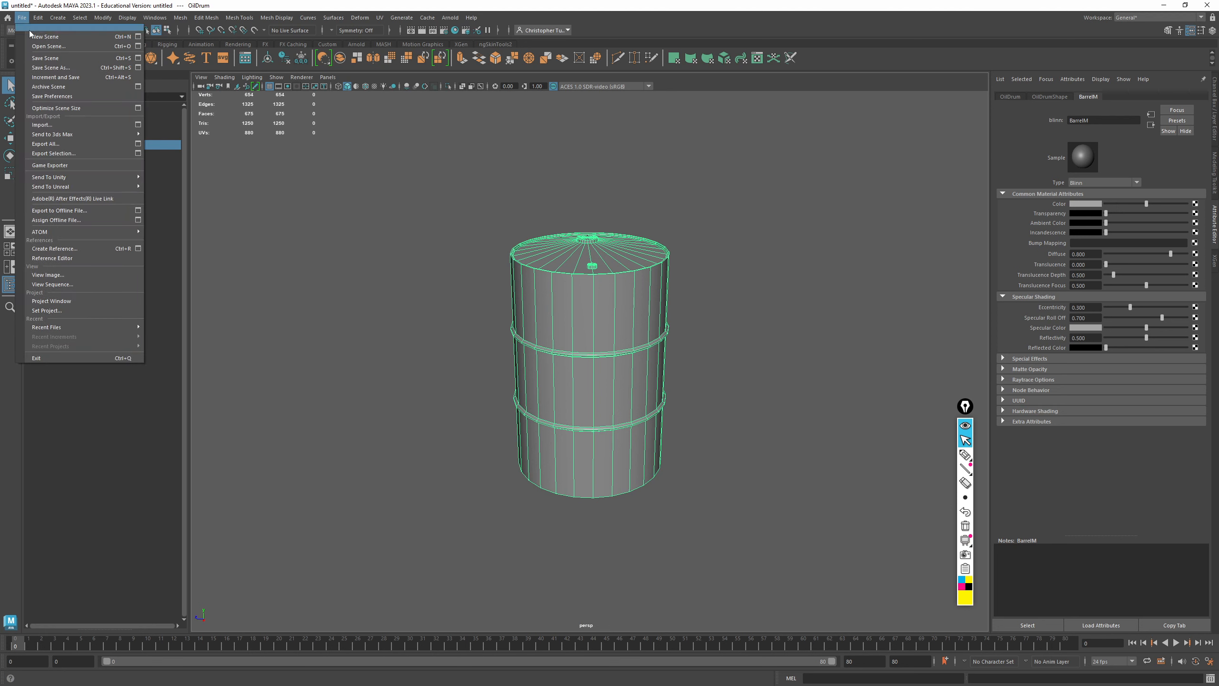
mouse_move(73, 178)
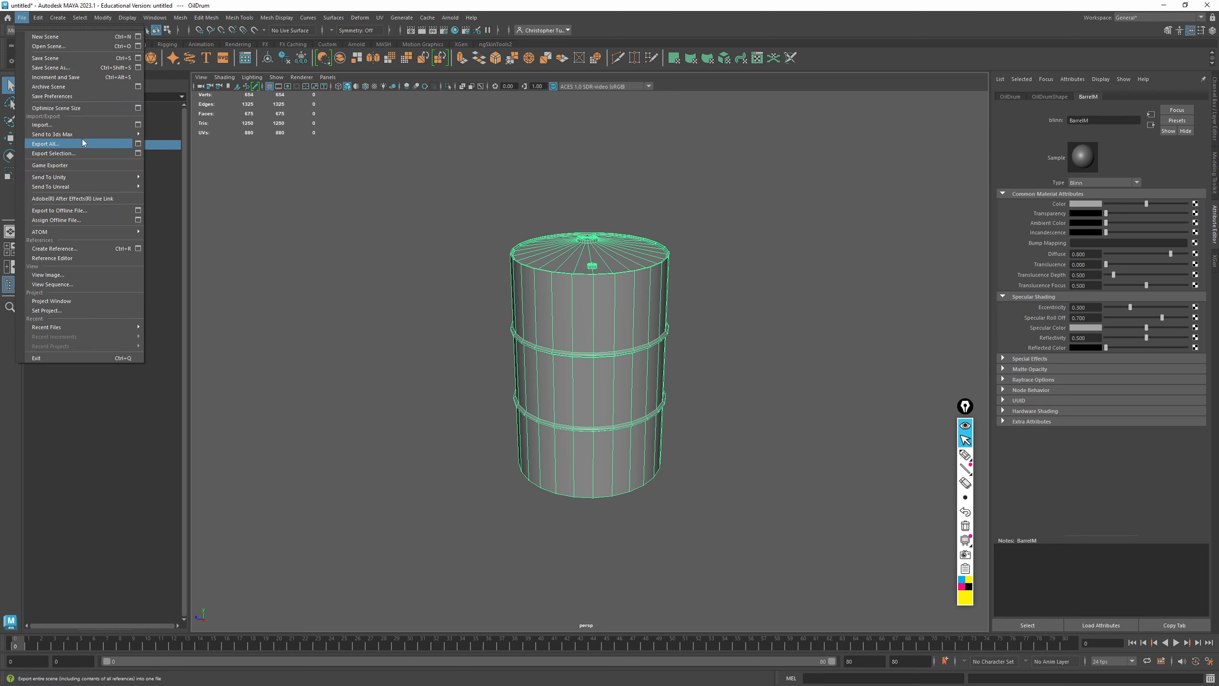
click(77, 153)
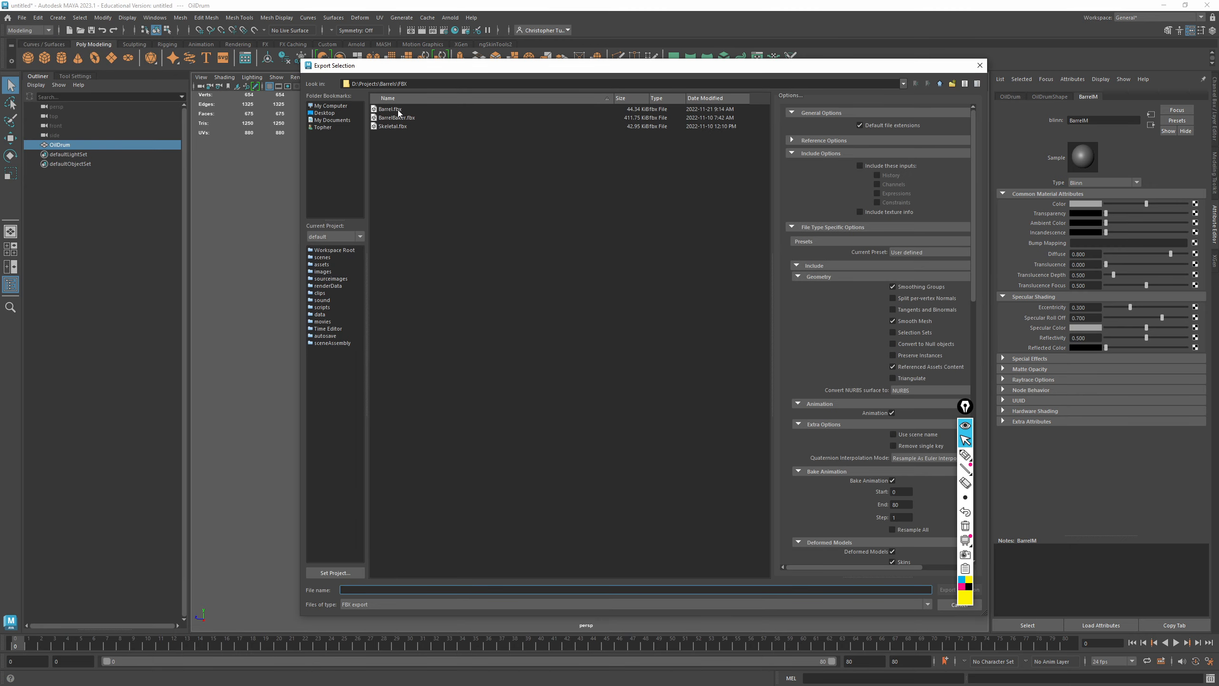
double_click(398, 110)
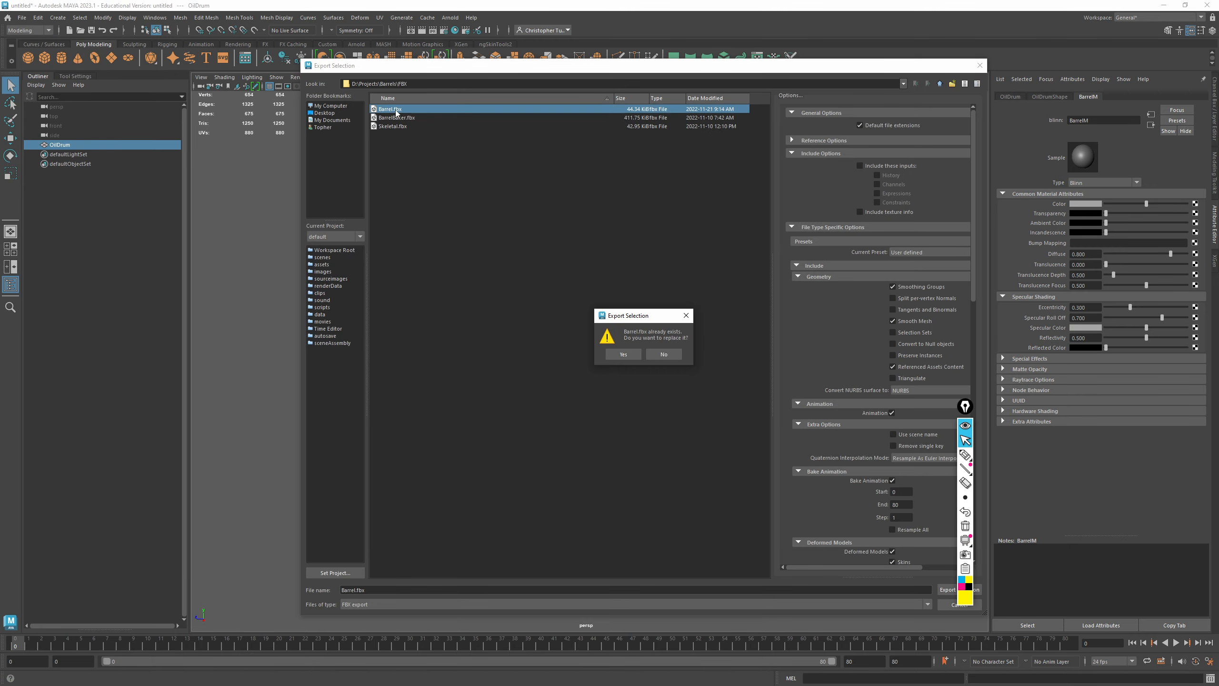
click(623, 354)
Review the FBX export settings for the selected OilDrum, from geometry to file format, and leave without exporting
click(21, 19)
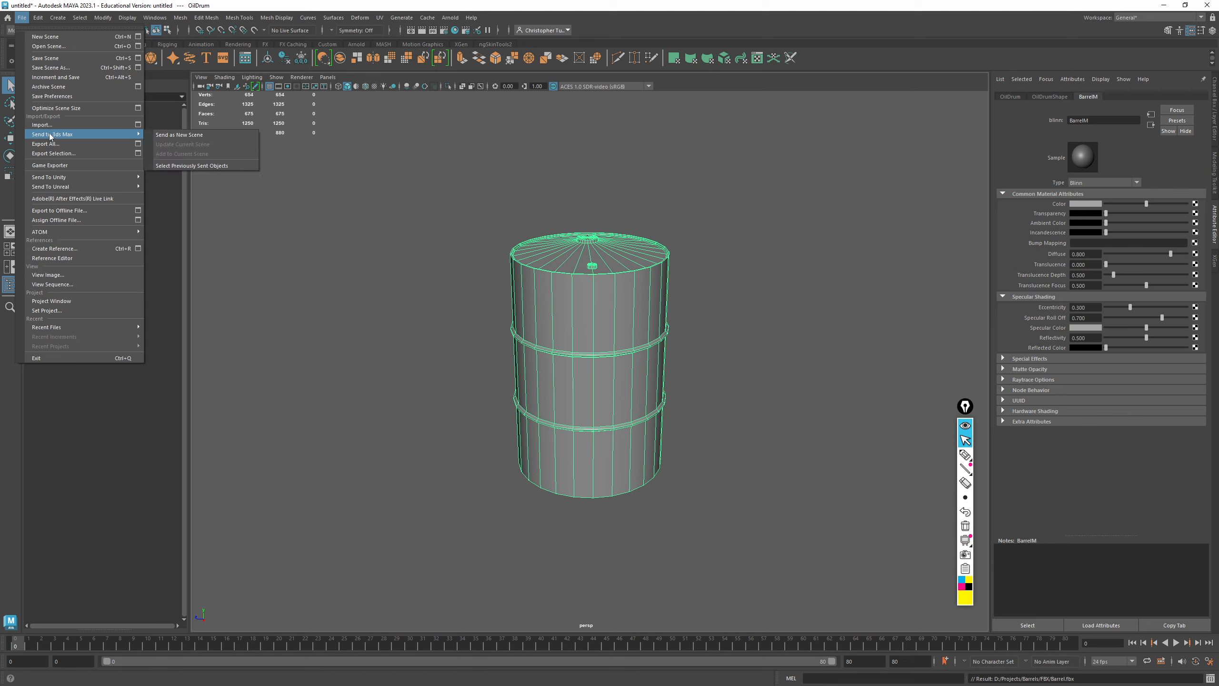
click(58, 154)
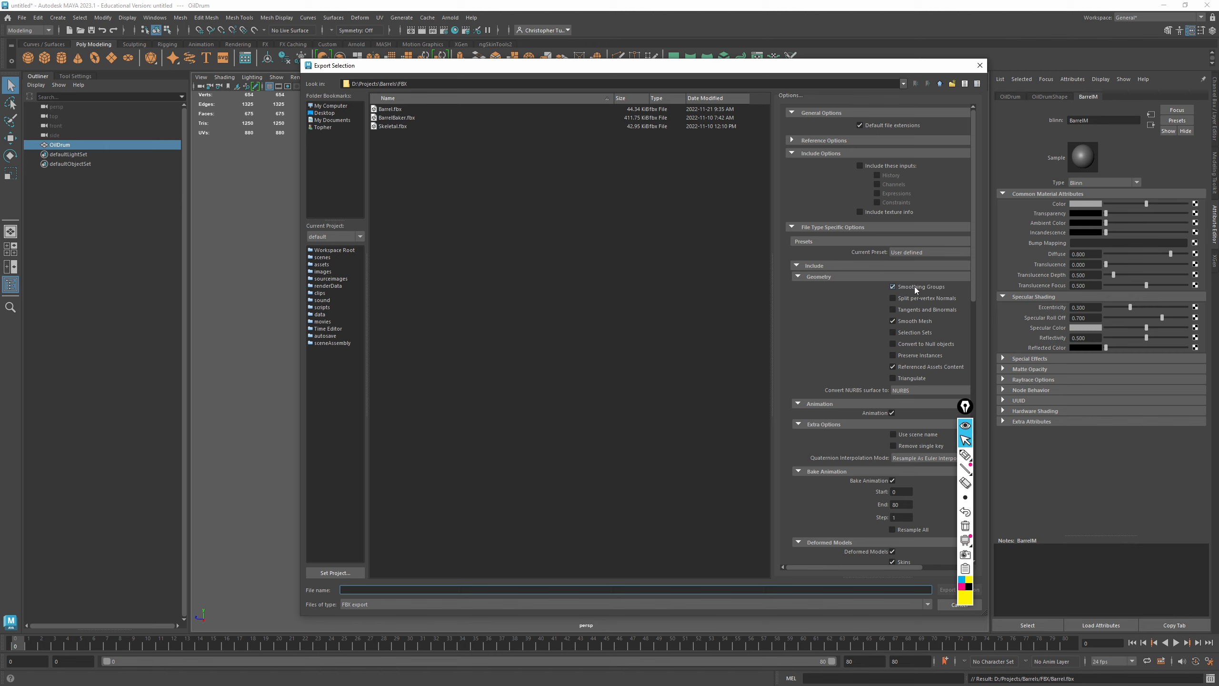
scroll(916, 290, down, 3)
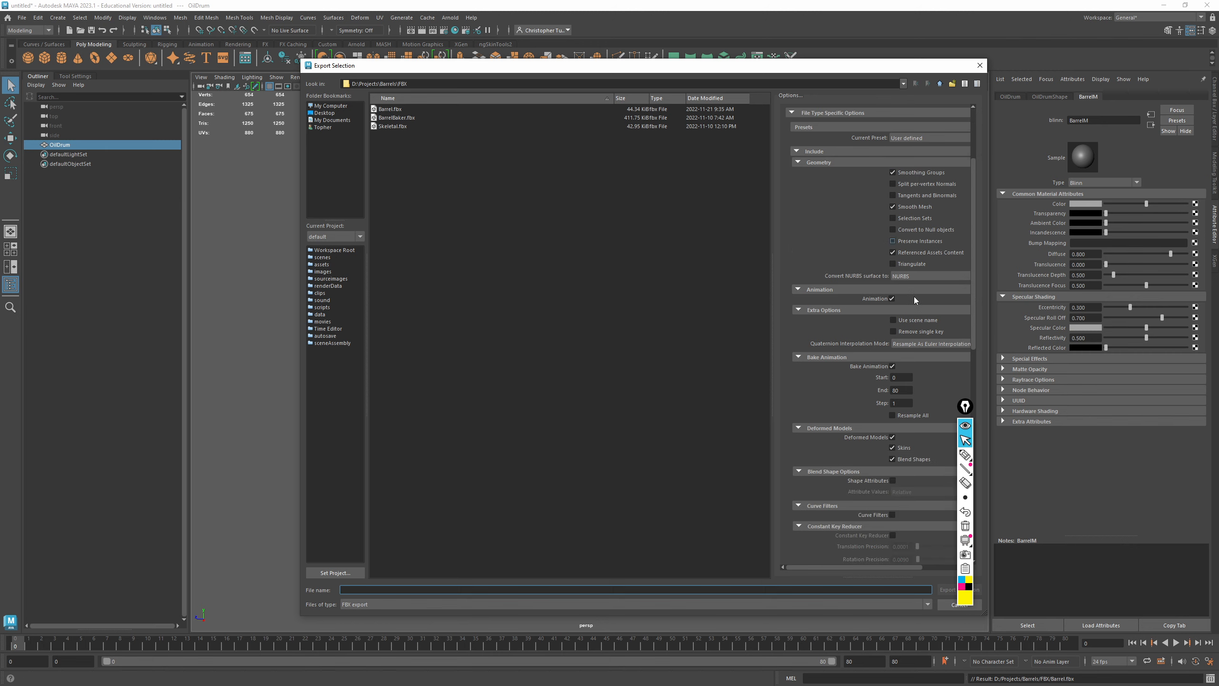
scroll(915, 297, down, 7)
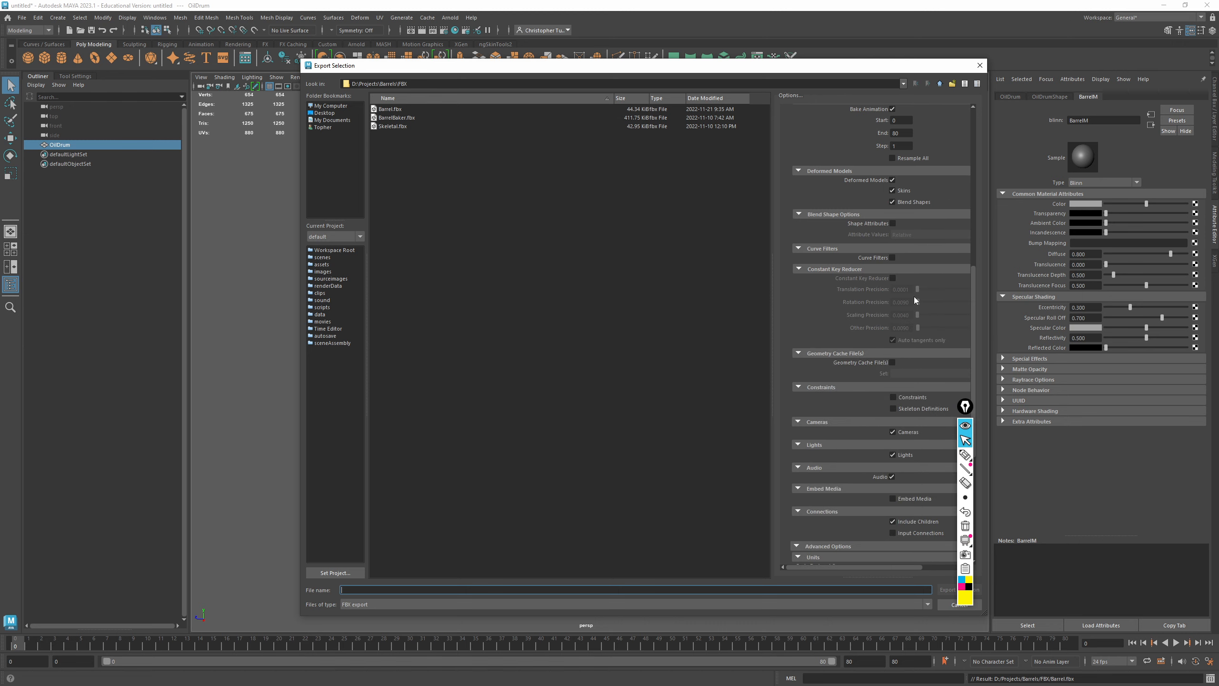
scroll(914, 296, down, 6)
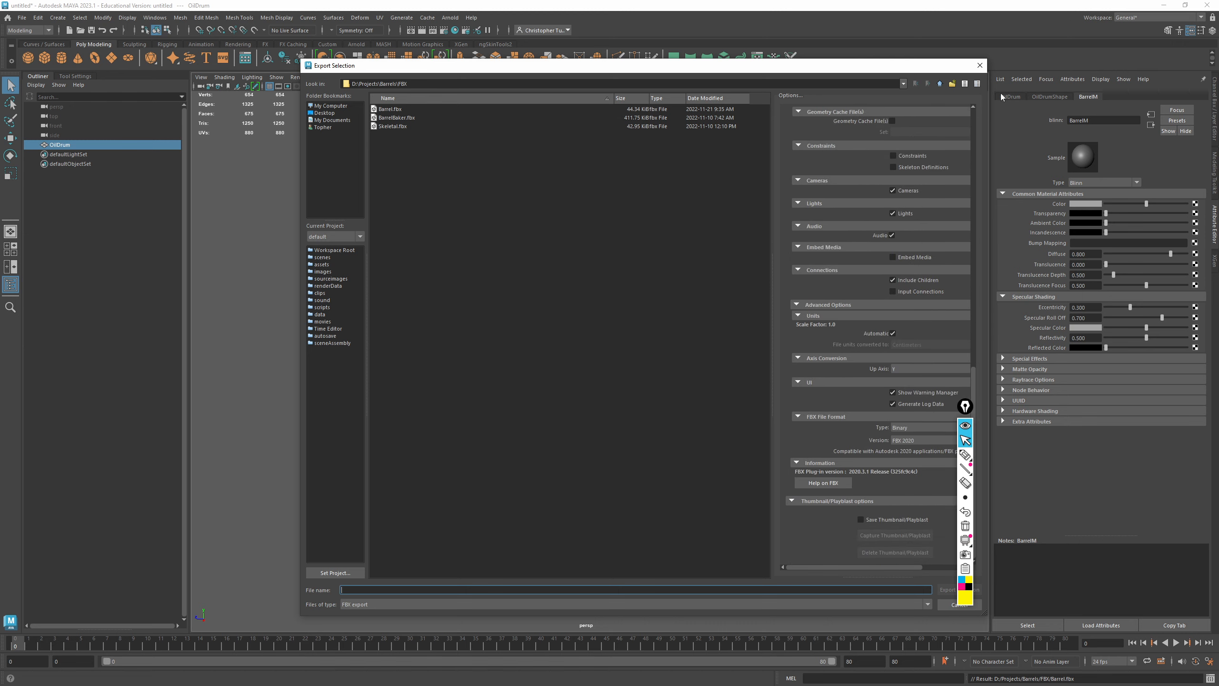
key(Escape)
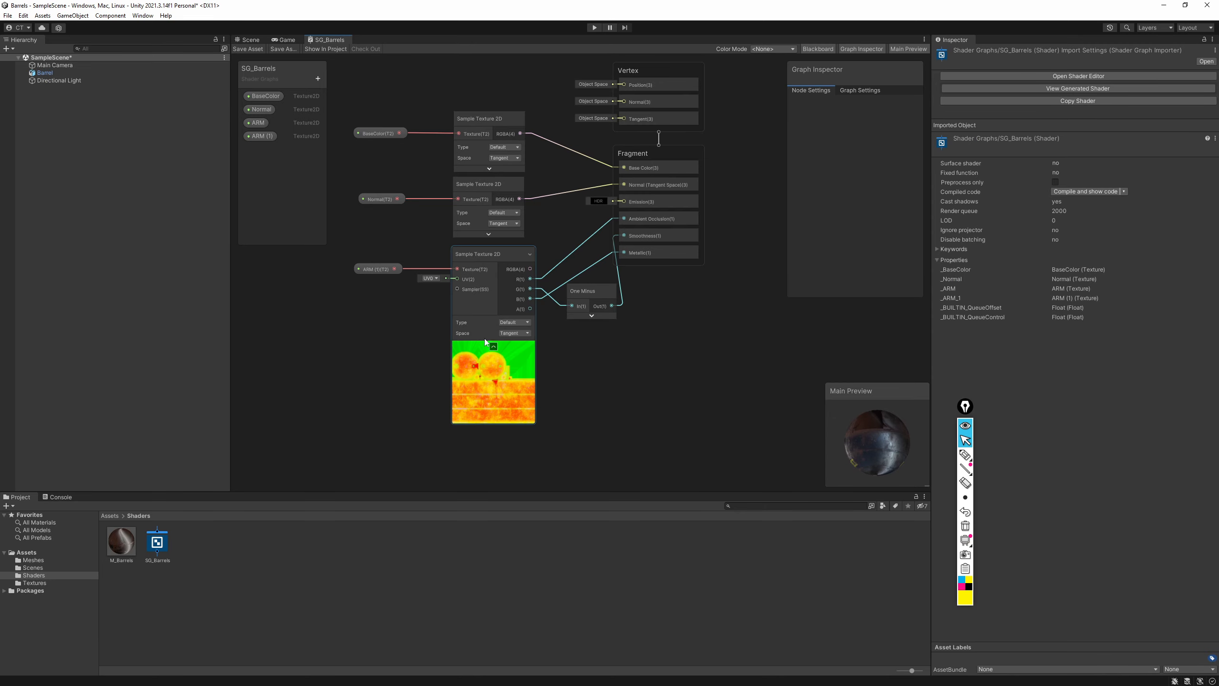
Back in Unity, collapse the ARM sample's preview and examine the barrel in the scene from several angles and distances
click(493, 346)
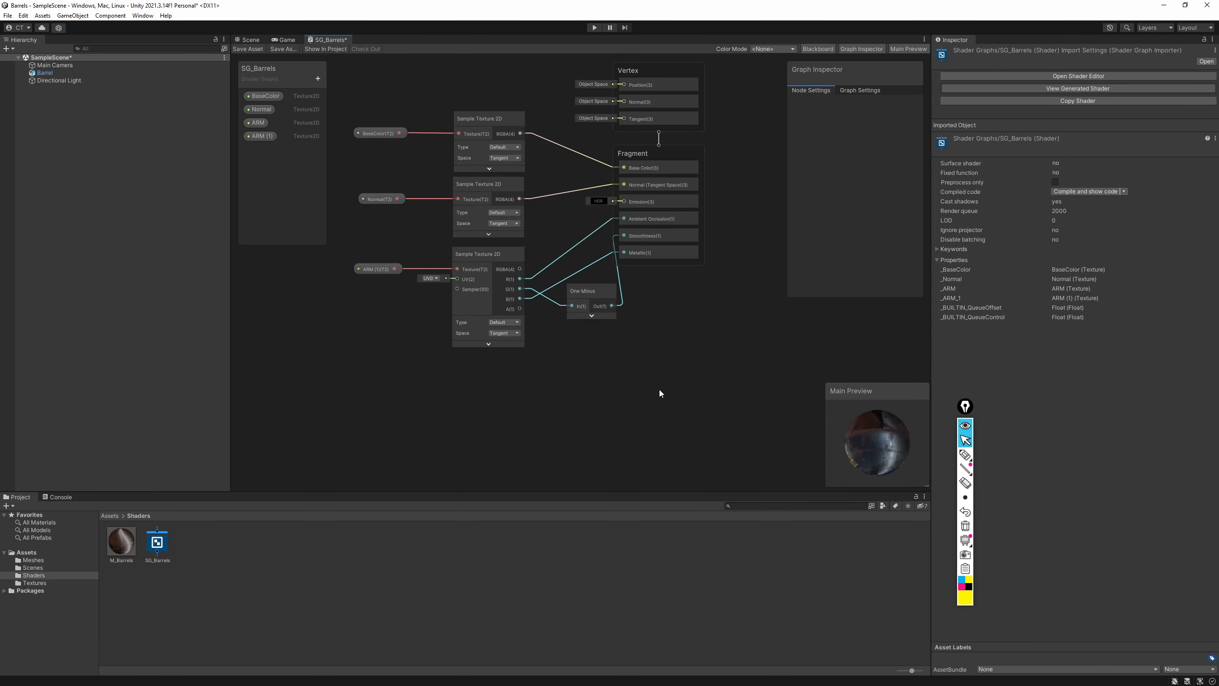
click(250, 39)
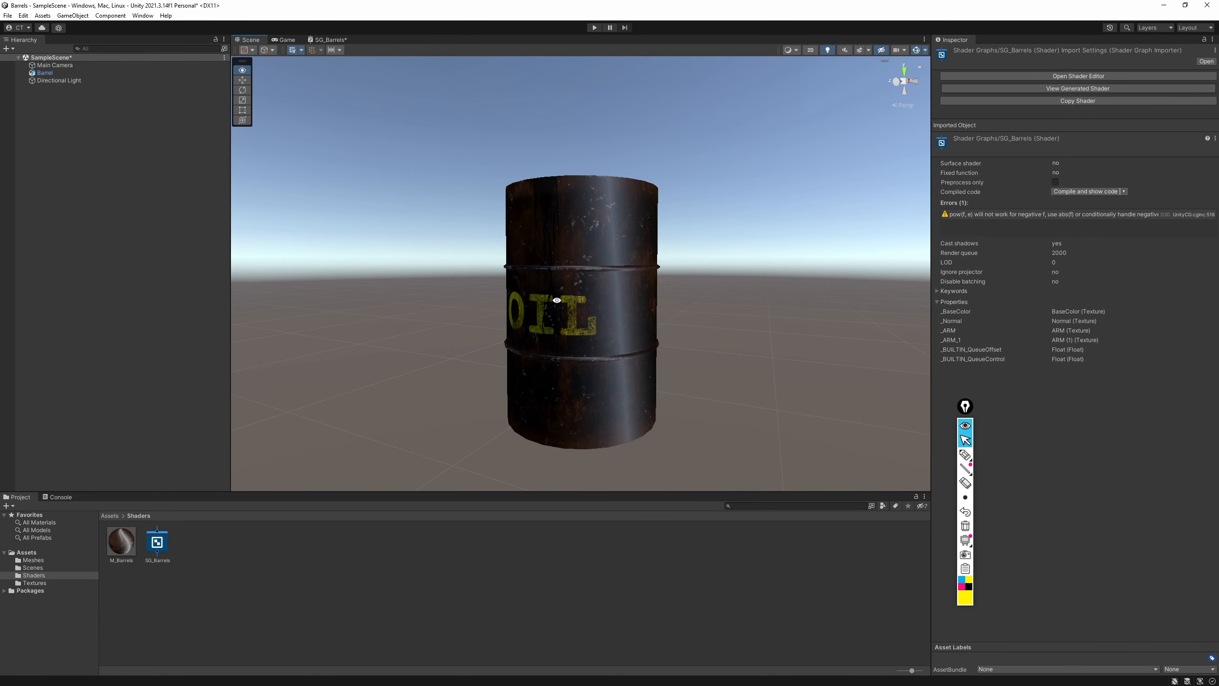
alt+drag(558, 300, 573, 201)
scroll(740, 333, up, 8)
scroll(626, 348, down, 5)
scroll(552, 297, down, 4)
scroll(641, 227, up, 6)
alt+drag(641, 227, 697, 355)
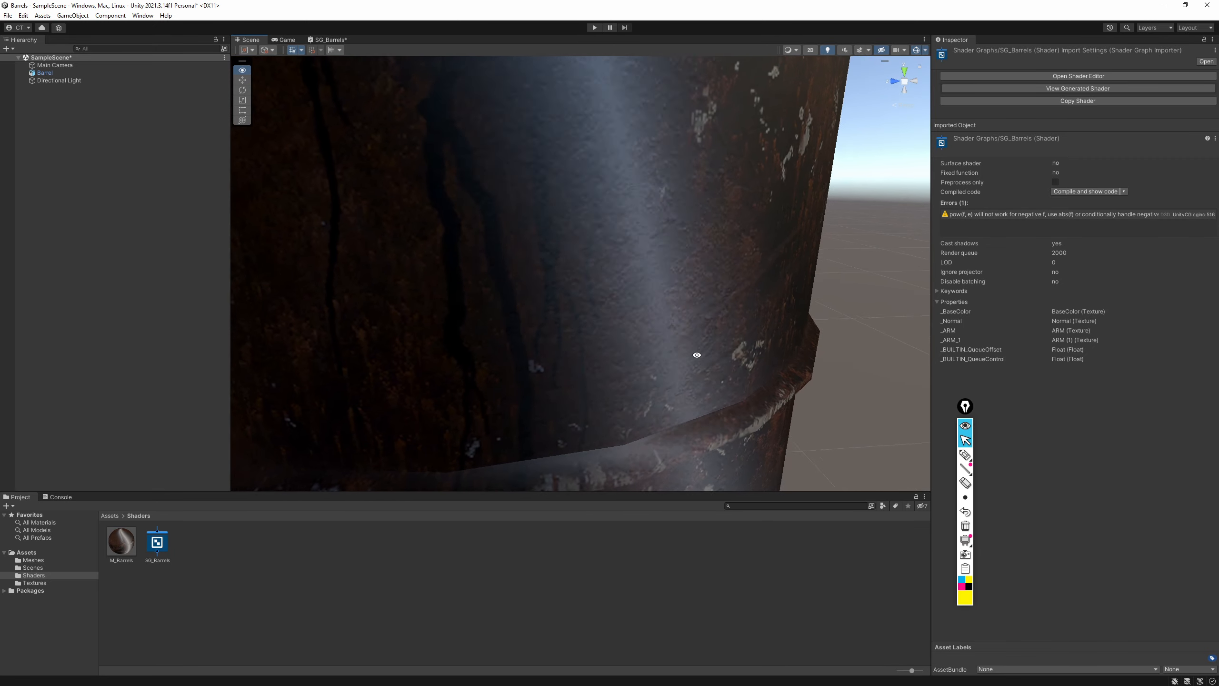
key(f)
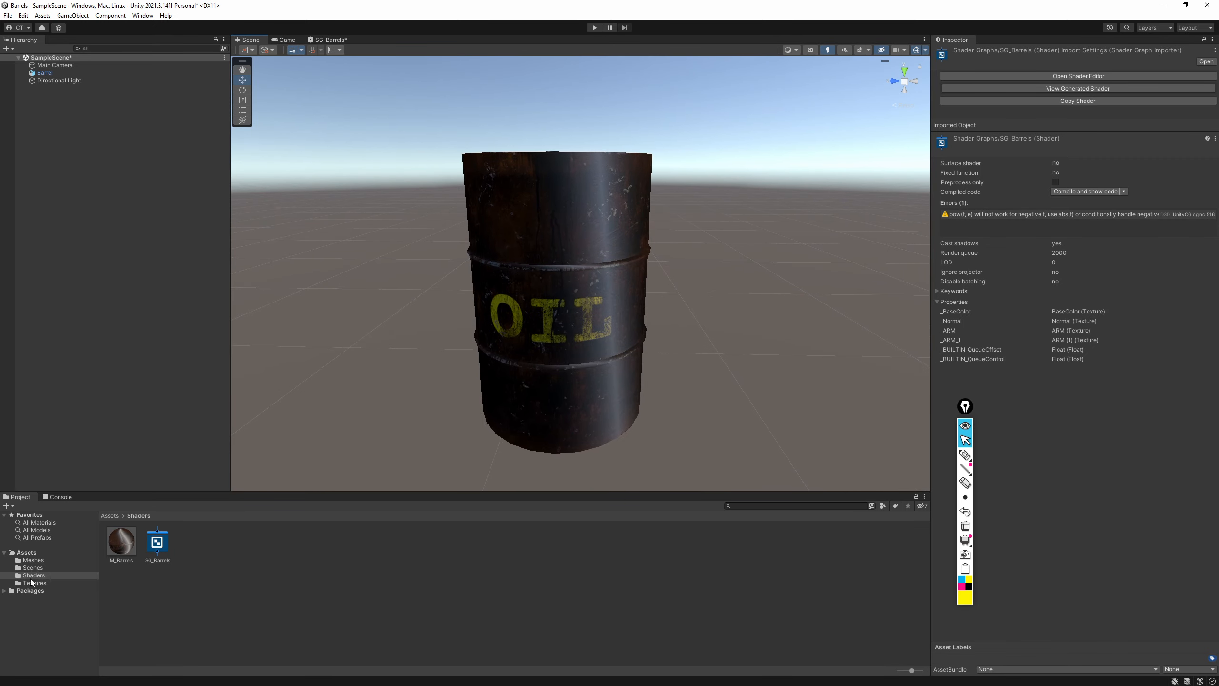
Try the Default texture type on the Barrel1N texture, apply it, and examine the barrel's shading in the scene
click(33, 582)
click(194, 541)
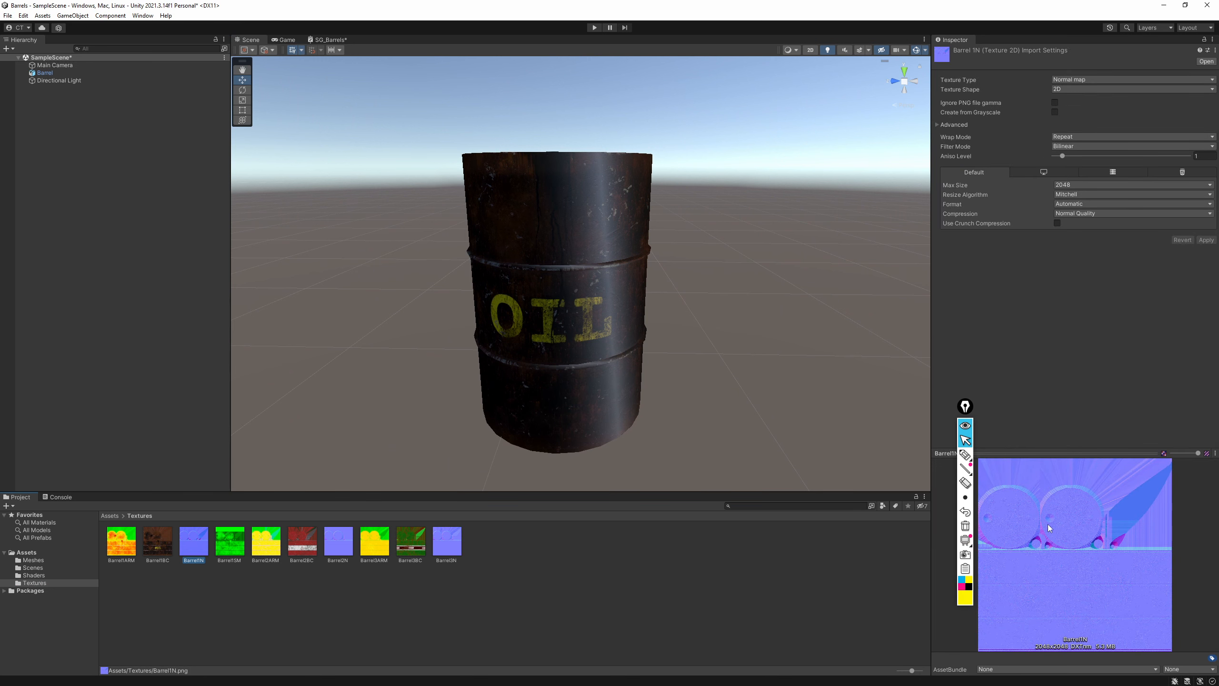
drag(965, 405, 952, 250)
click(1074, 80)
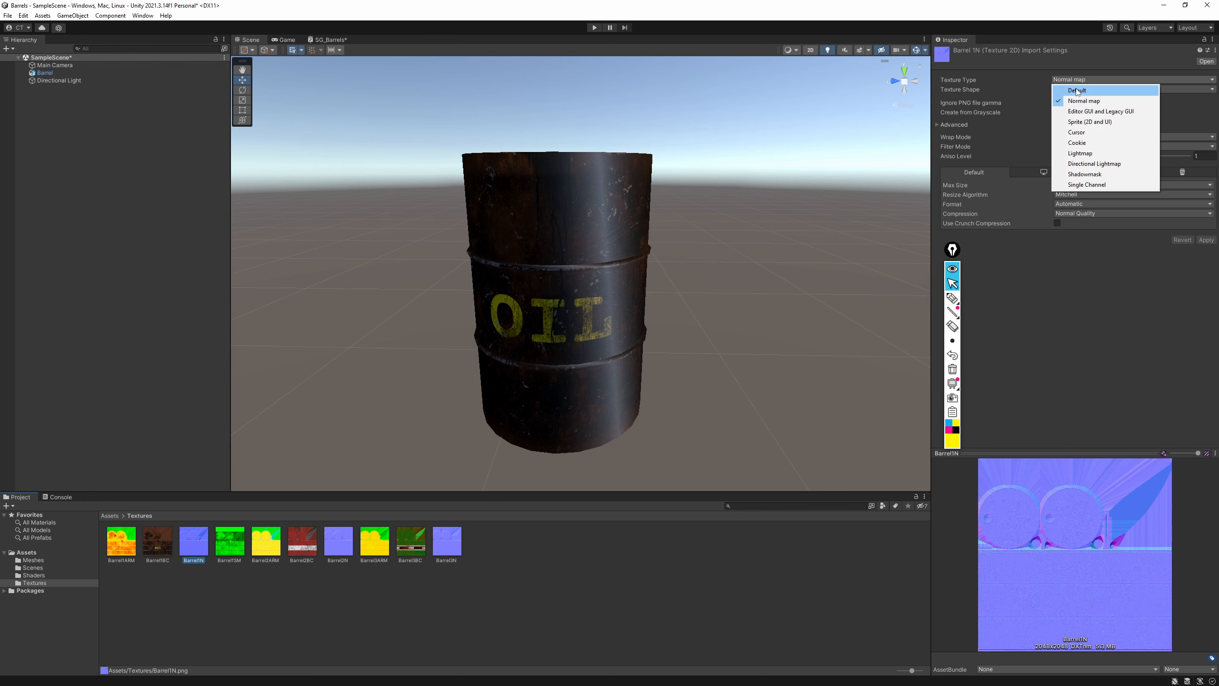
click(1075, 87)
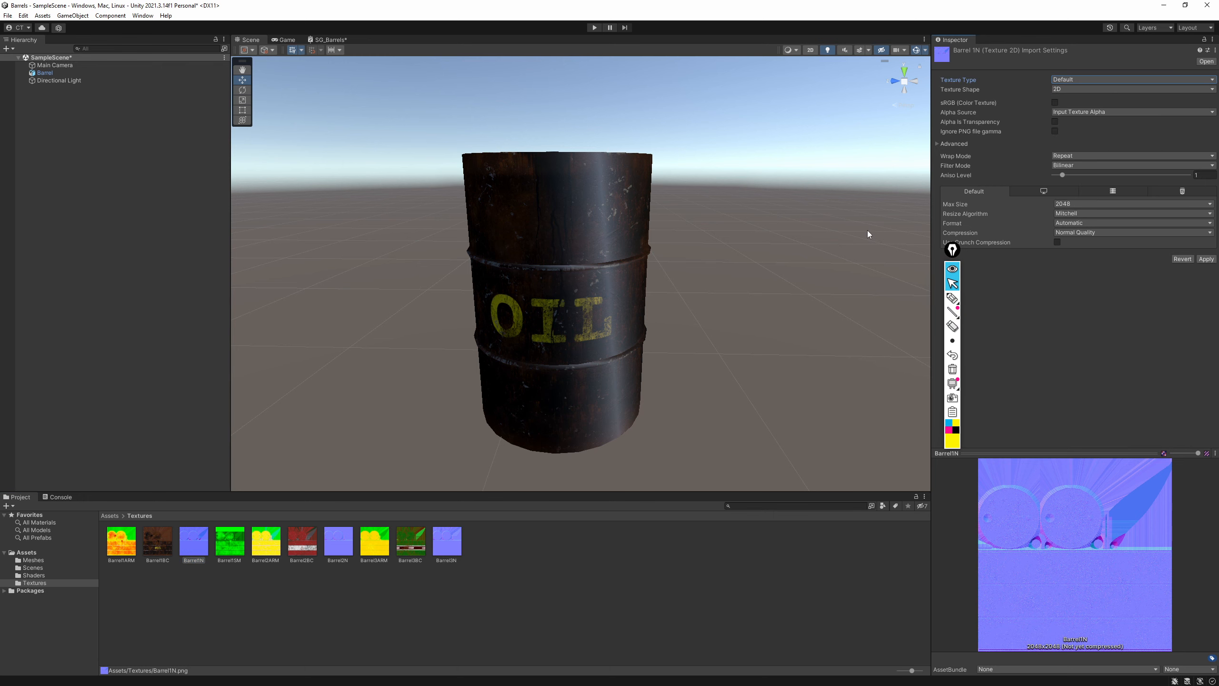
click(1206, 259)
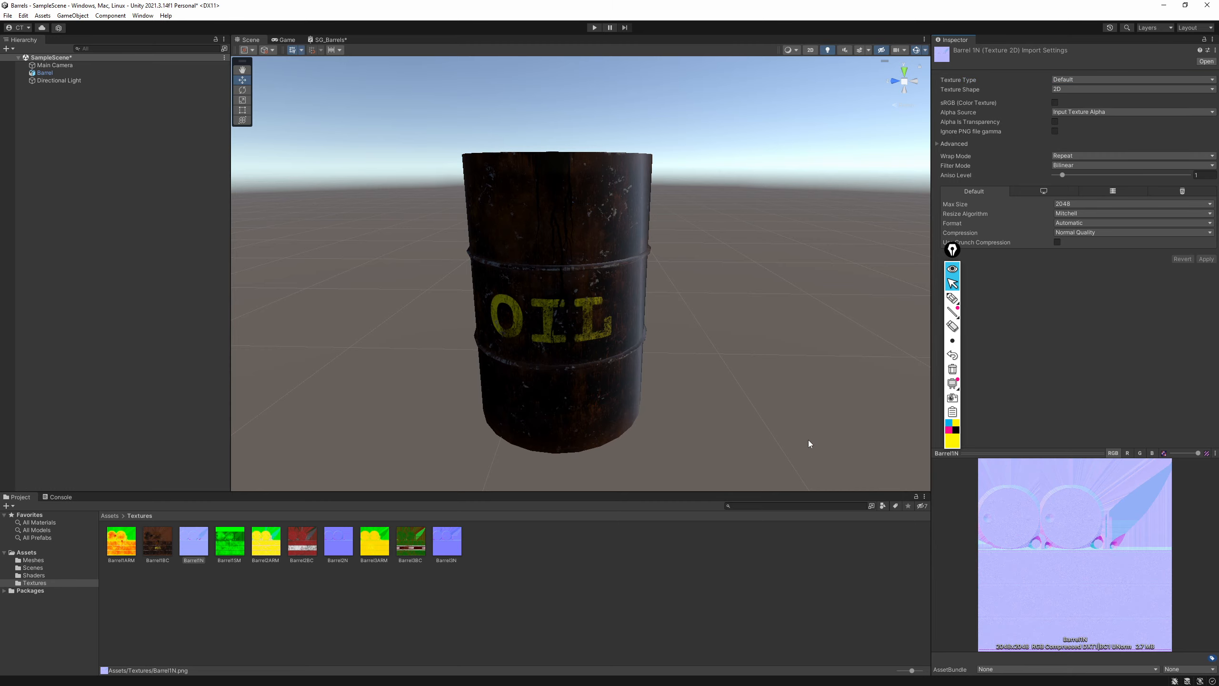
alt+drag(664, 326, 898, 356)
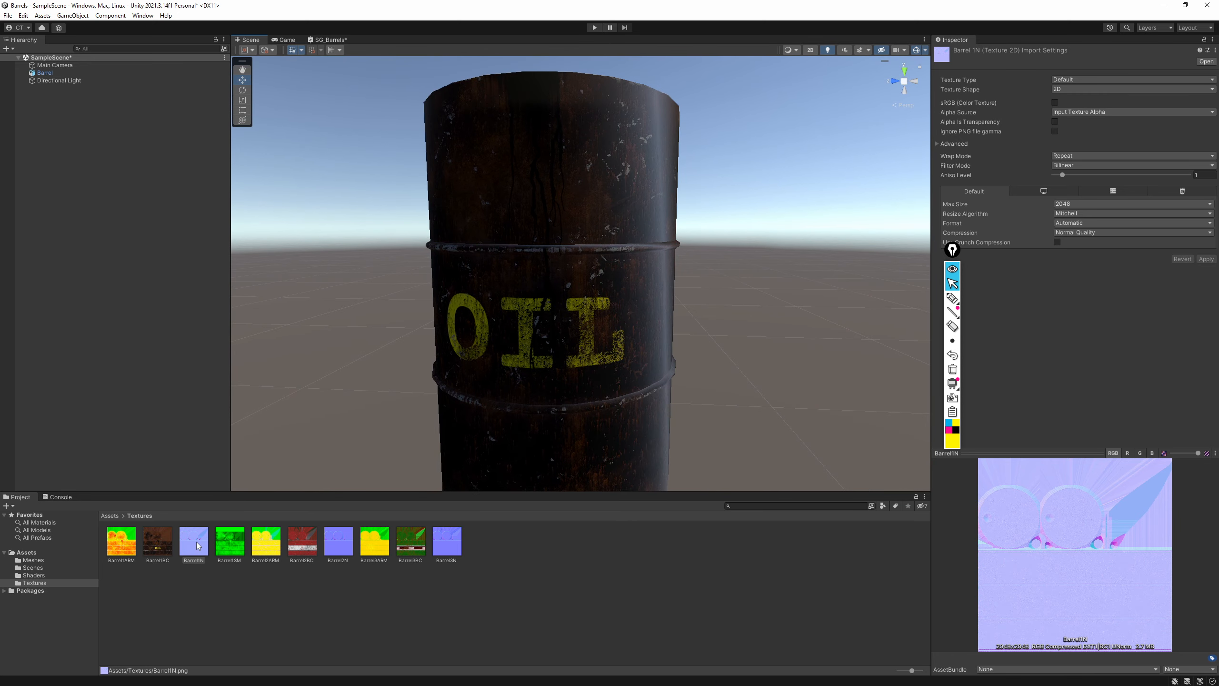
Set the Barrel1N texture type back to Normal map and apply the import settings
click(1090, 80)
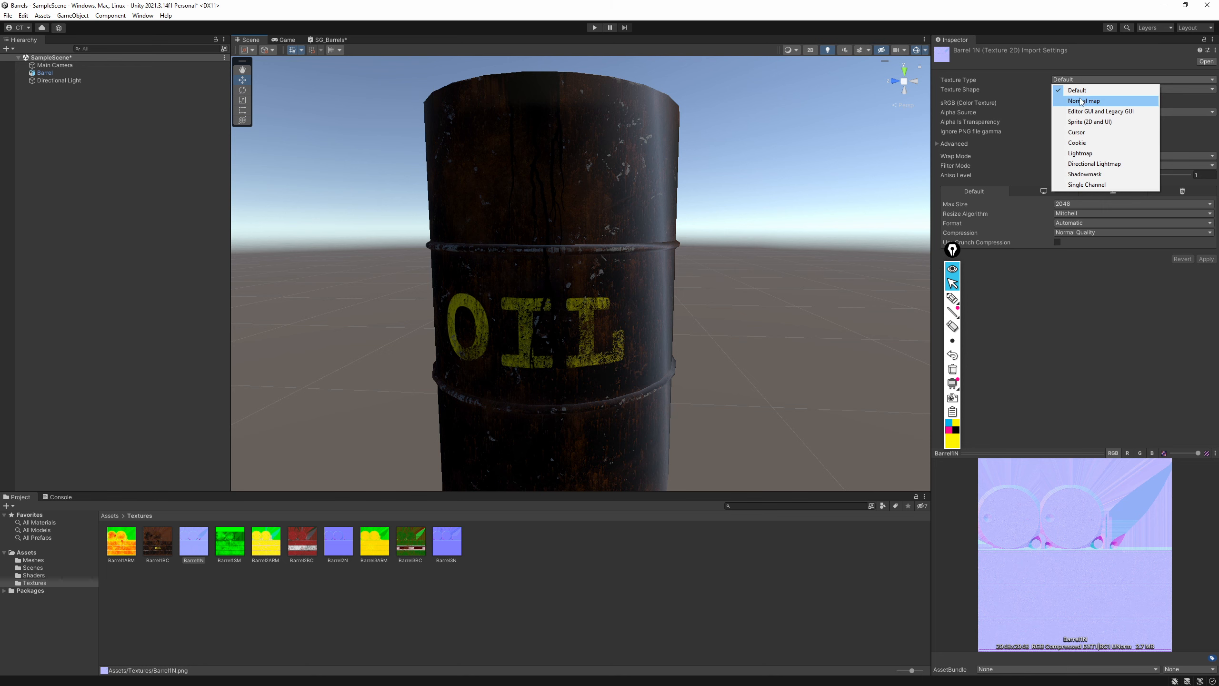
click(1081, 100)
click(1206, 240)
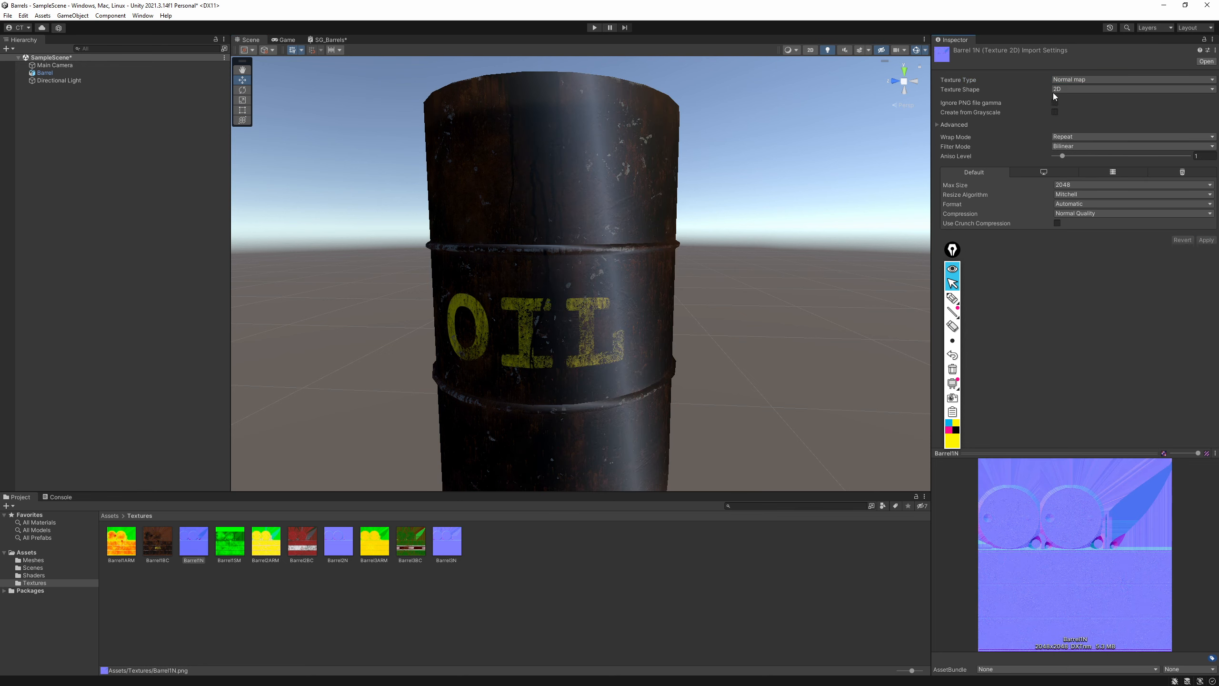
Review Barrel1N's shape, advanced and format import options and its source image, and inspect the barrel's surface up close
click(1059, 89)
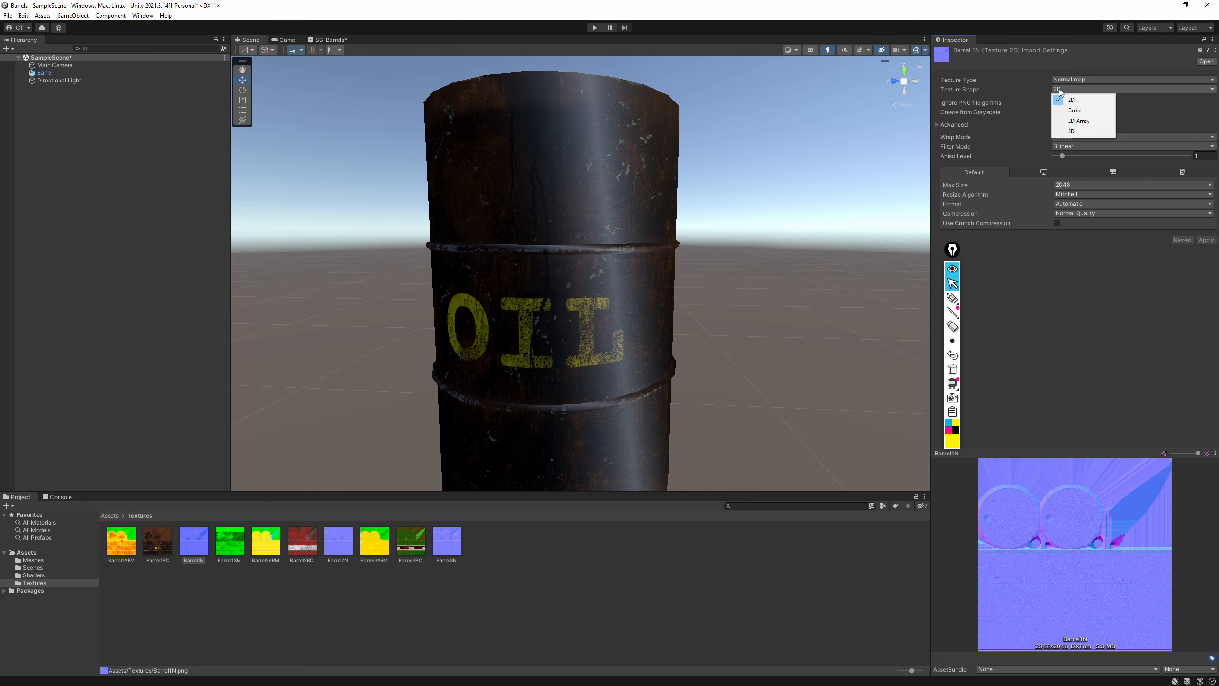
click(995, 108)
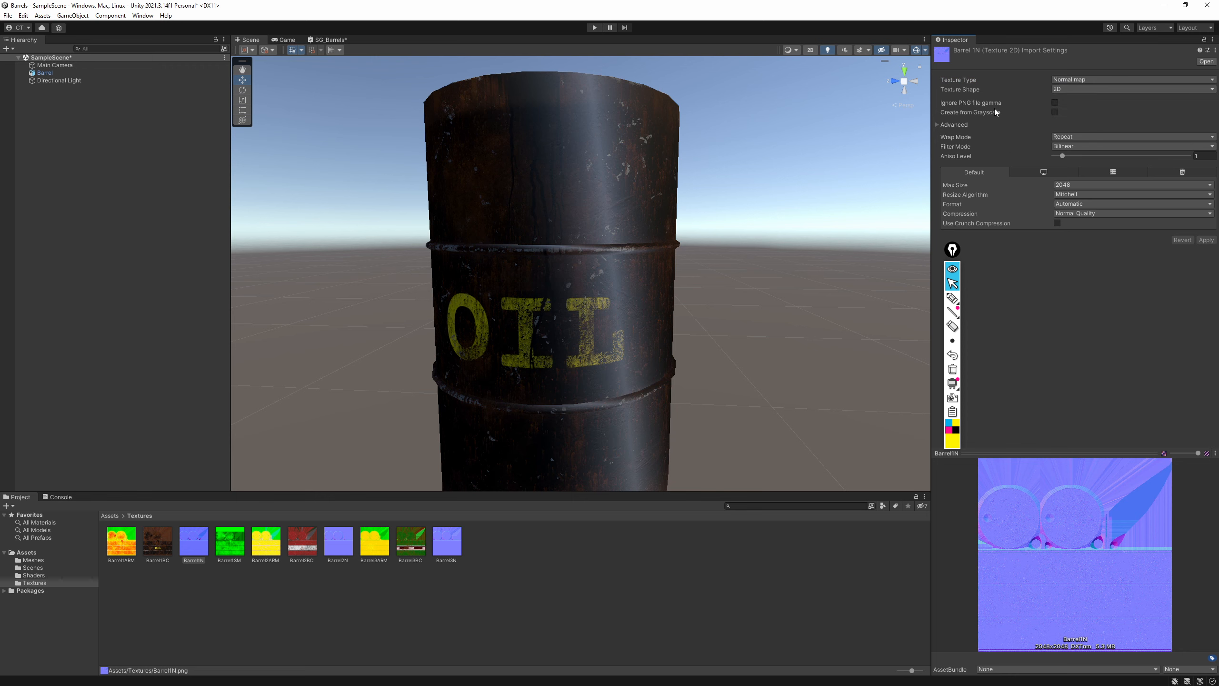
click(937, 126)
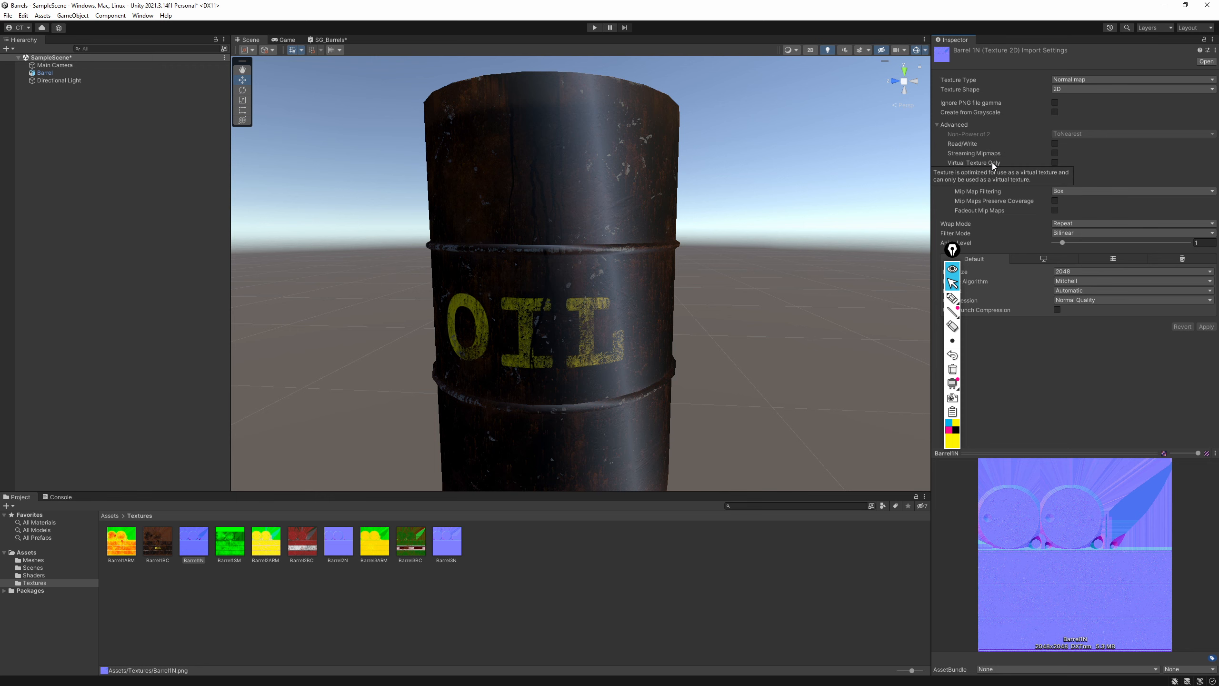
drag(953, 250, 919, 287)
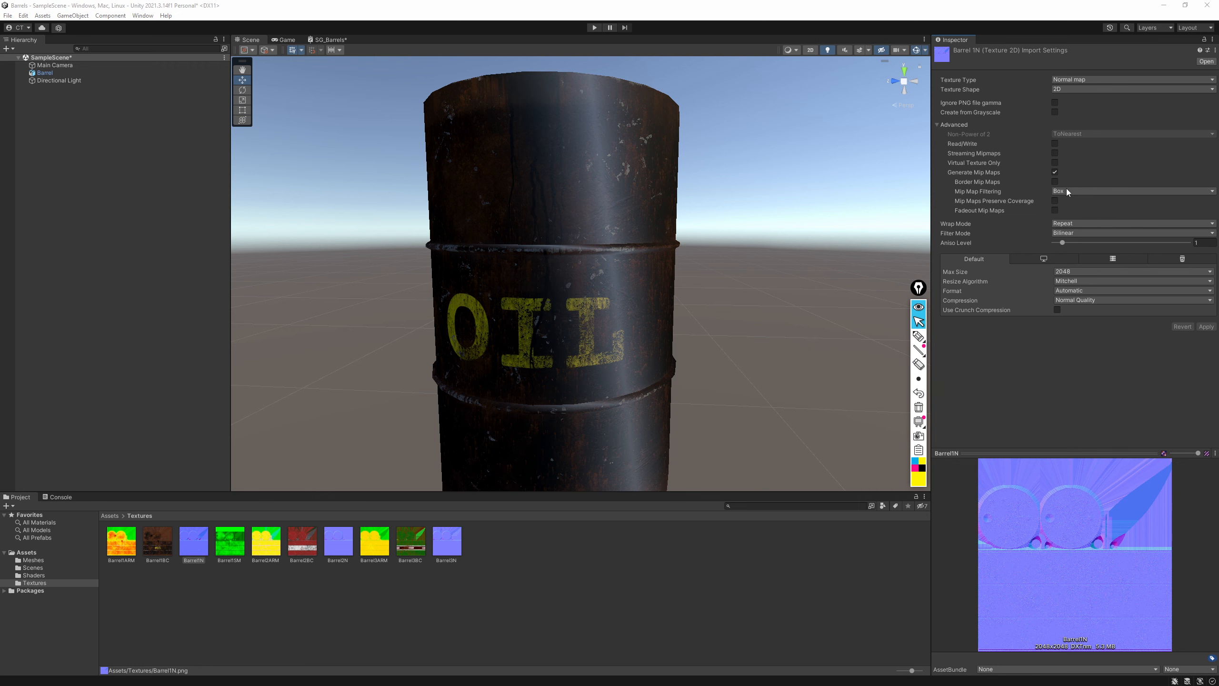
click(1078, 291)
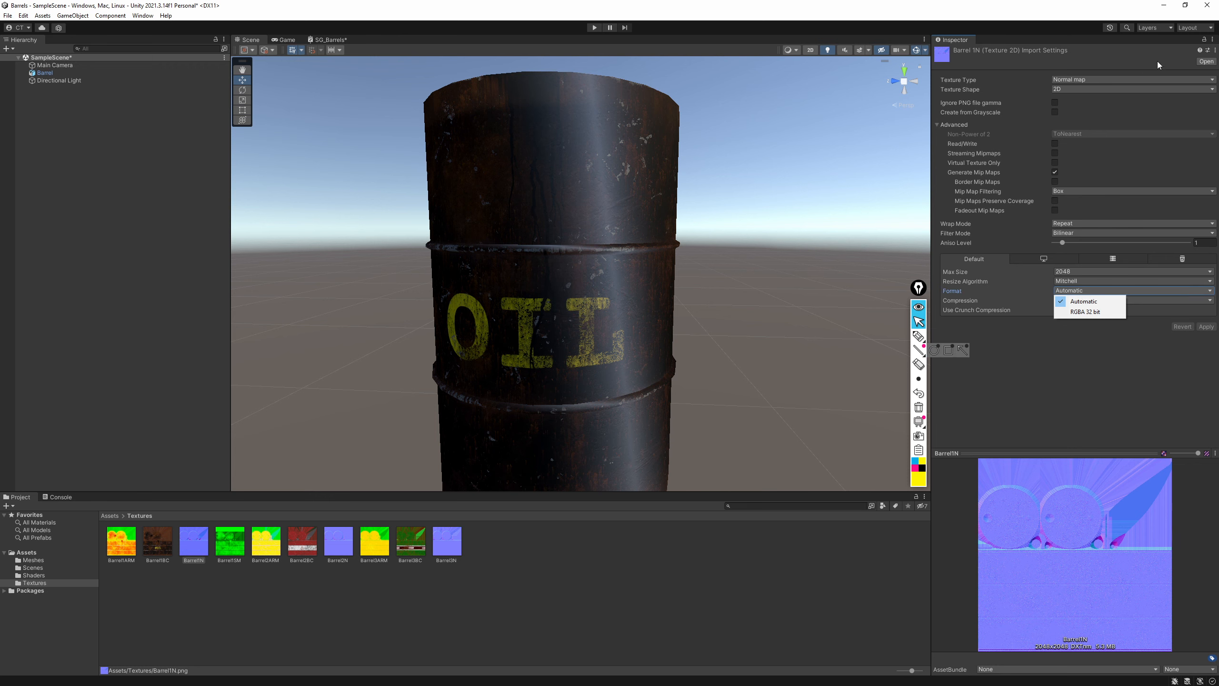
click(1204, 62)
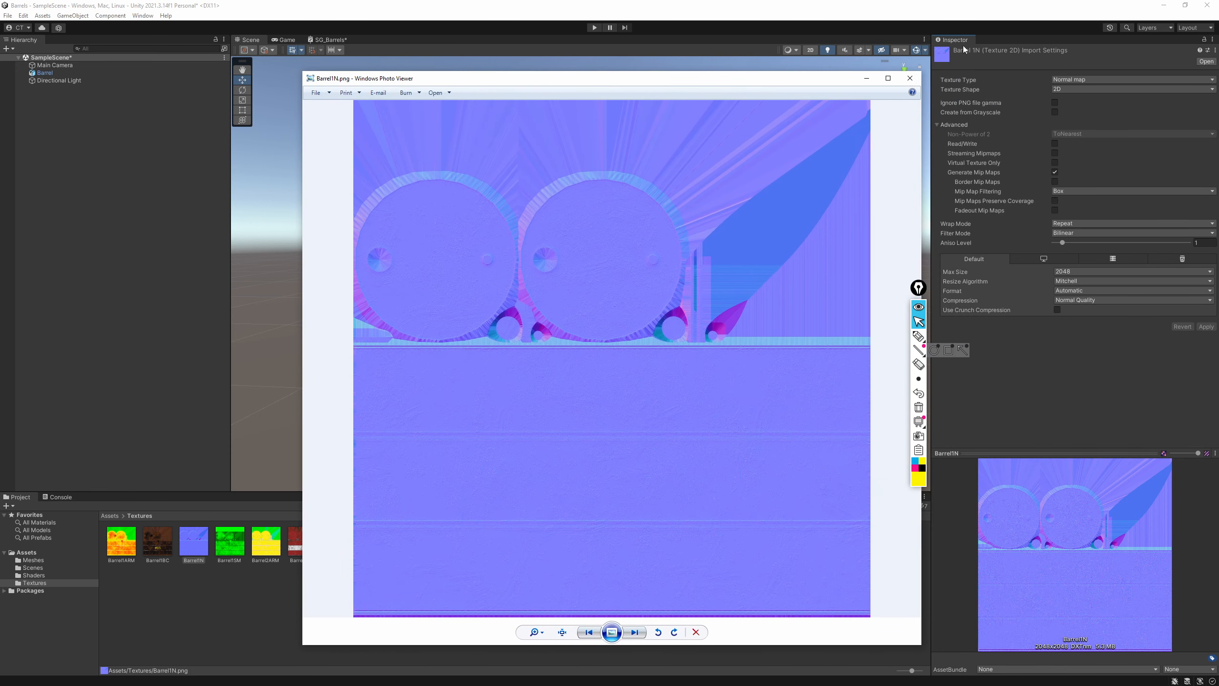
click(910, 78)
alt+drag(589, 333, 587, 127)
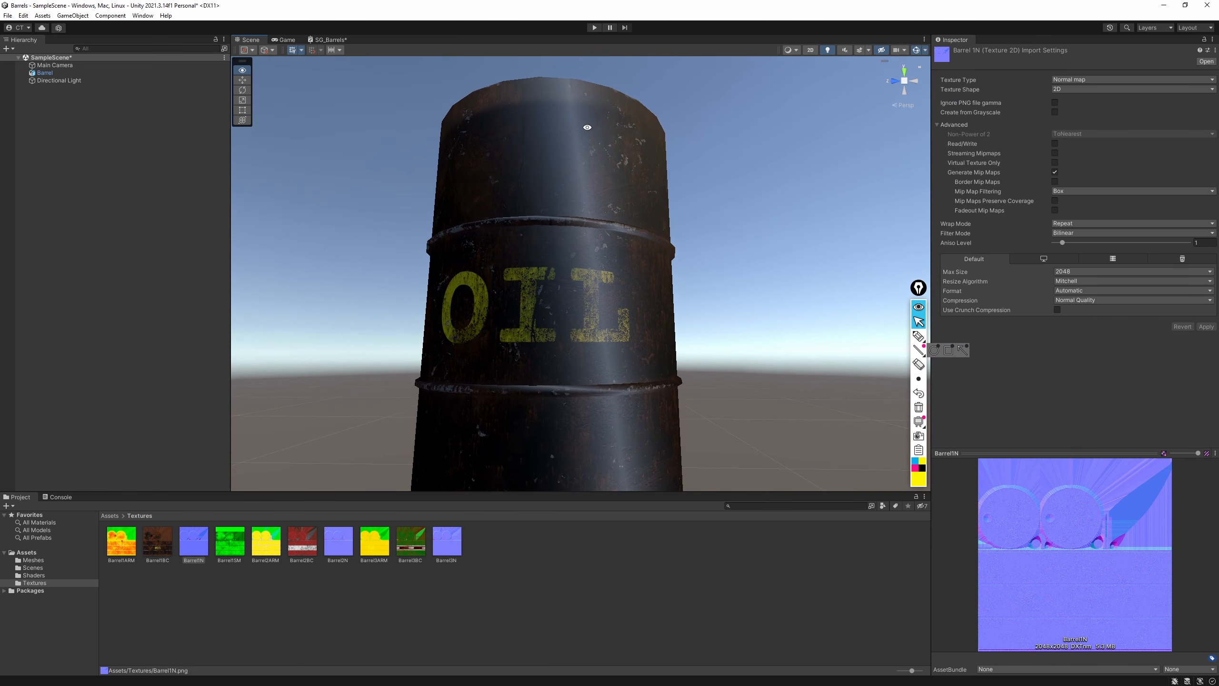
alt+drag(574, 86, 582, 234)
scroll(582, 234, up, 5)
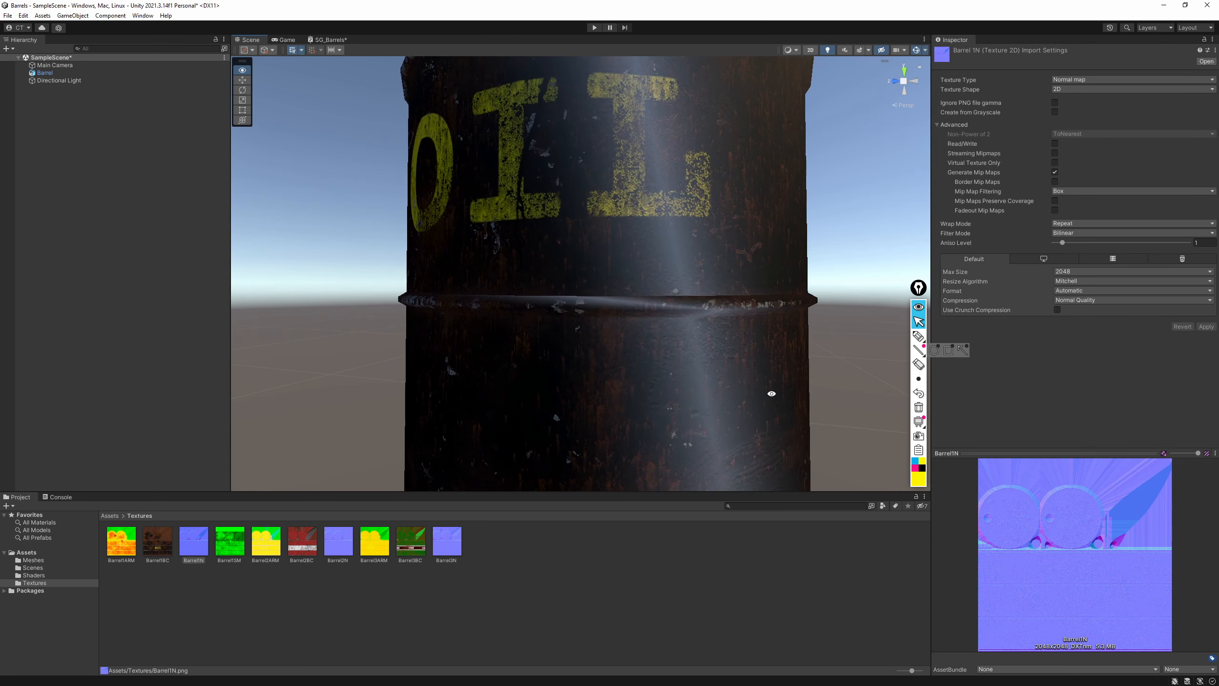
alt+drag(771, 393, 716, 190)
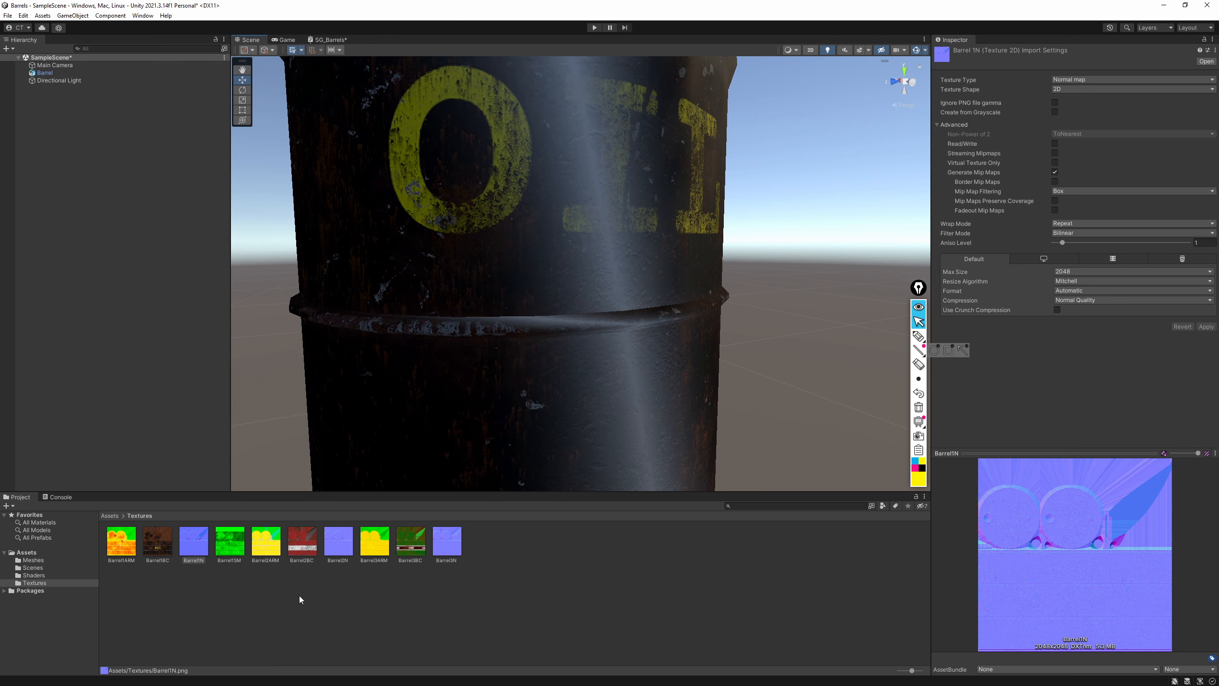
View the Barrel1ARM source image and check its available texture types without changing the setting
double_click(122, 541)
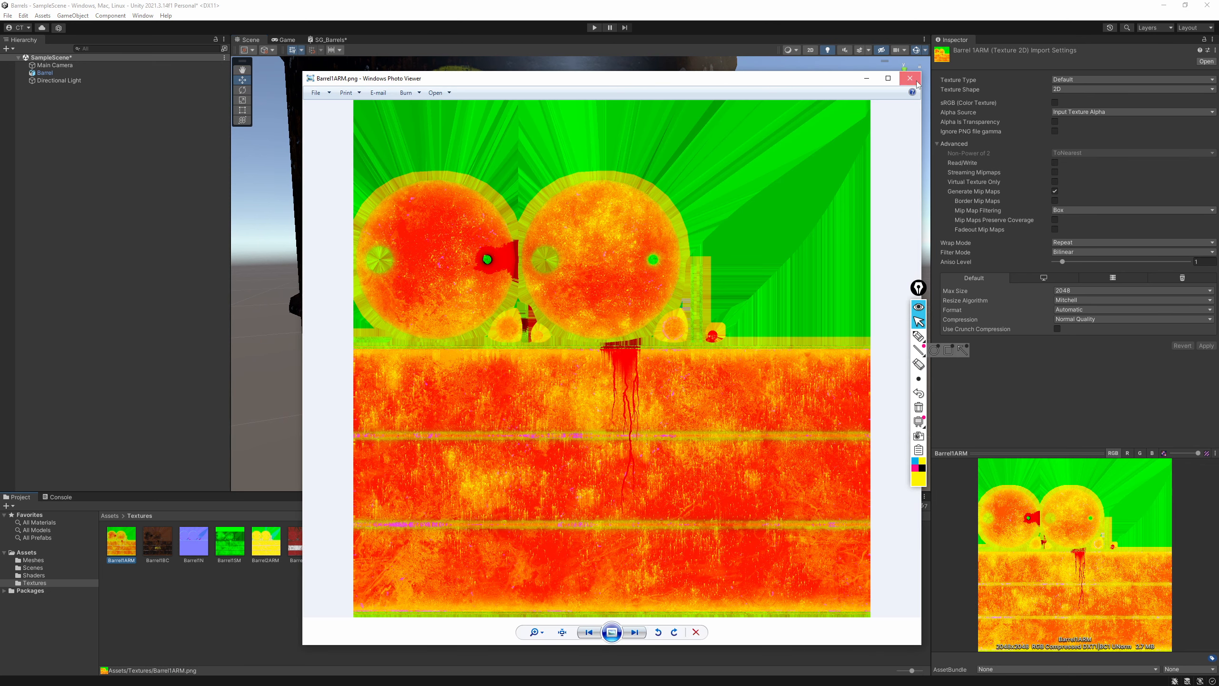
click(909, 78)
click(1069, 78)
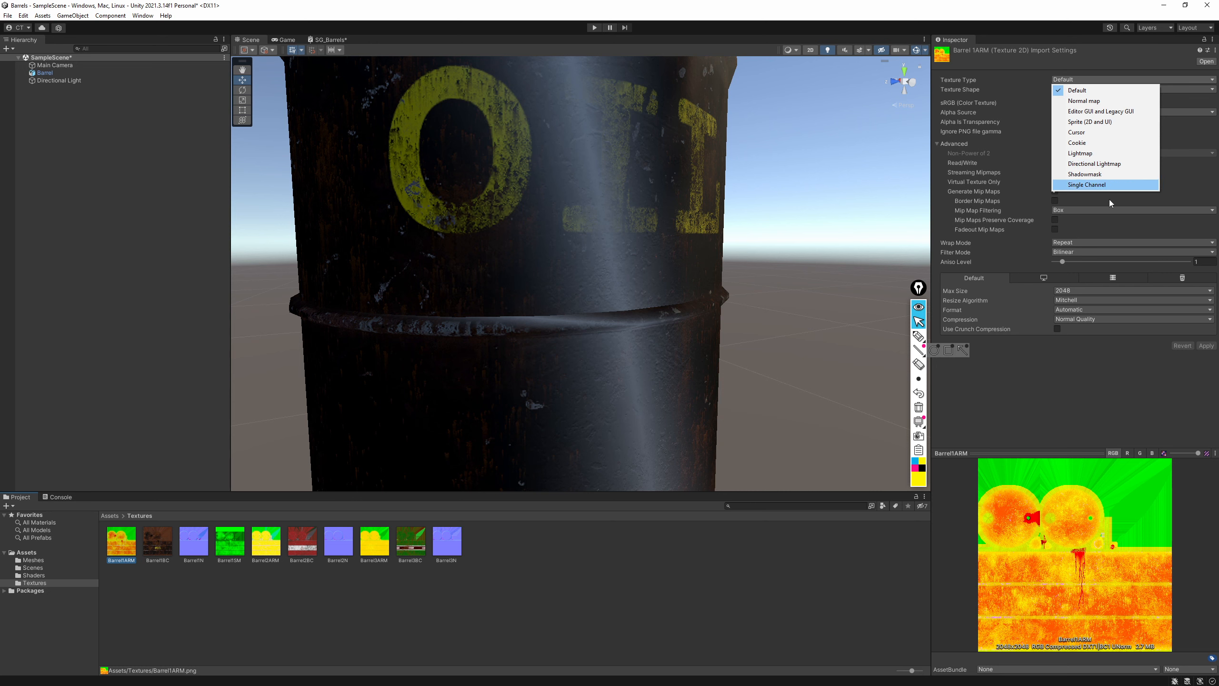
click(1028, 387)
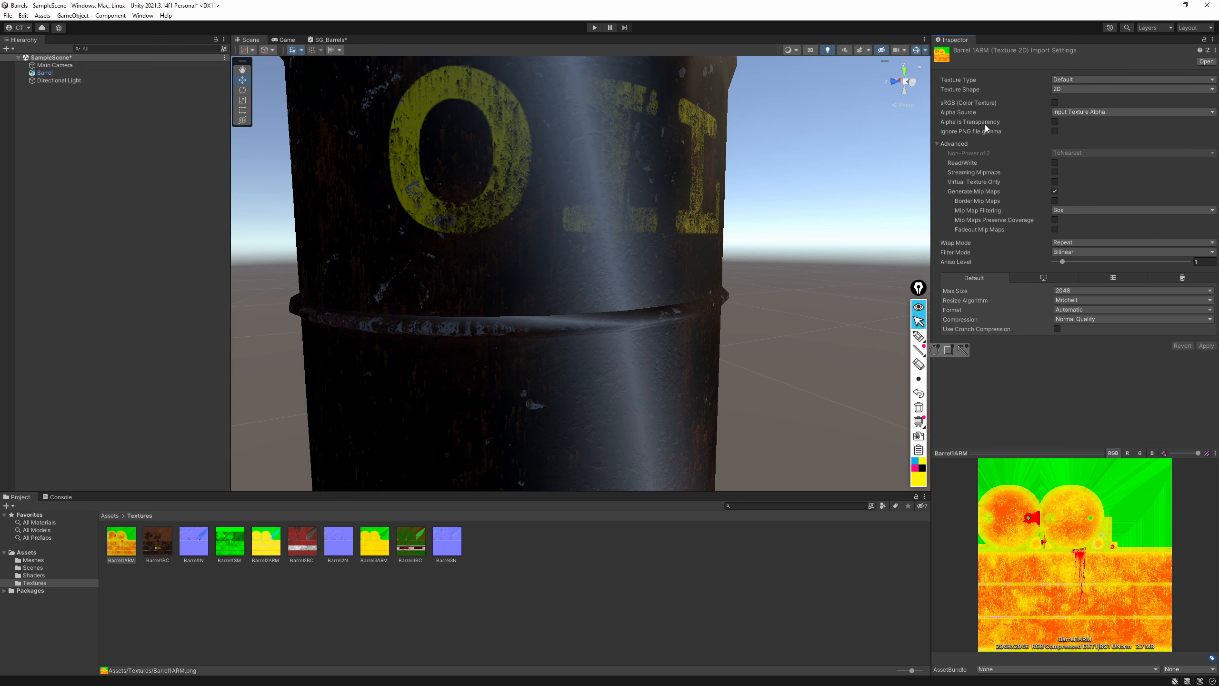
key(alt)
In the SG_Barrels graph, disconnect the Fragment's Smoothness, Metallic and Normal inputs and set the normal texture sample's type to Normal
click(329, 40)
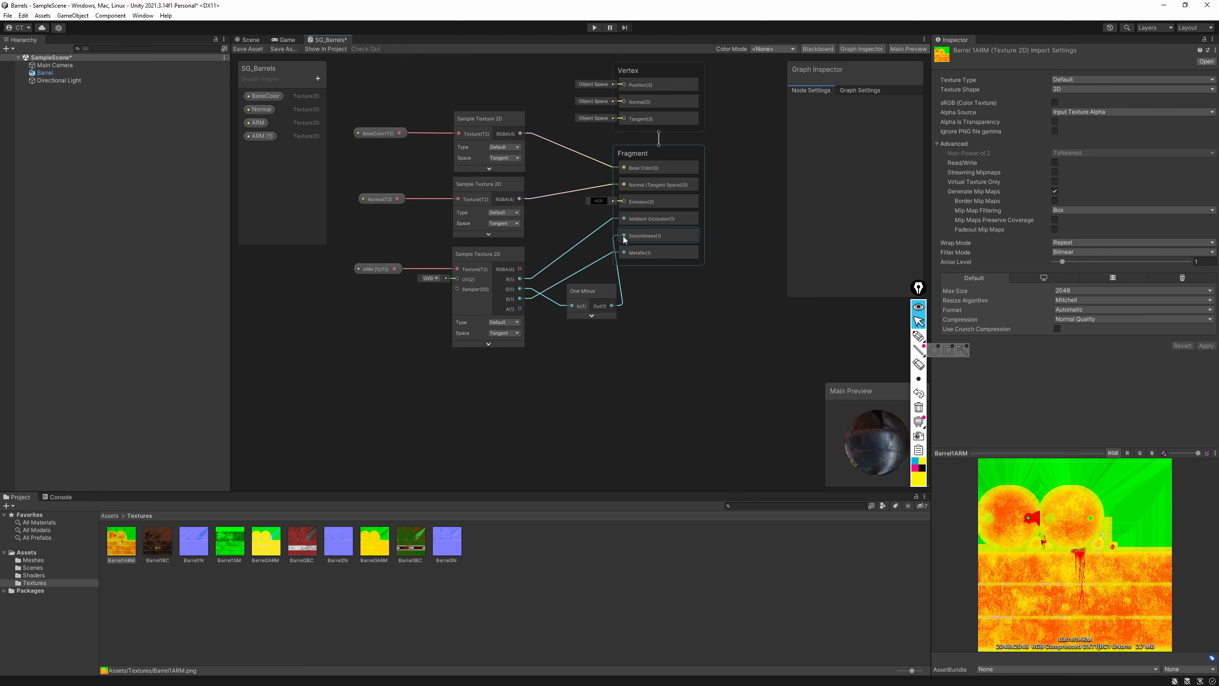
drag(619, 238, 651, 322)
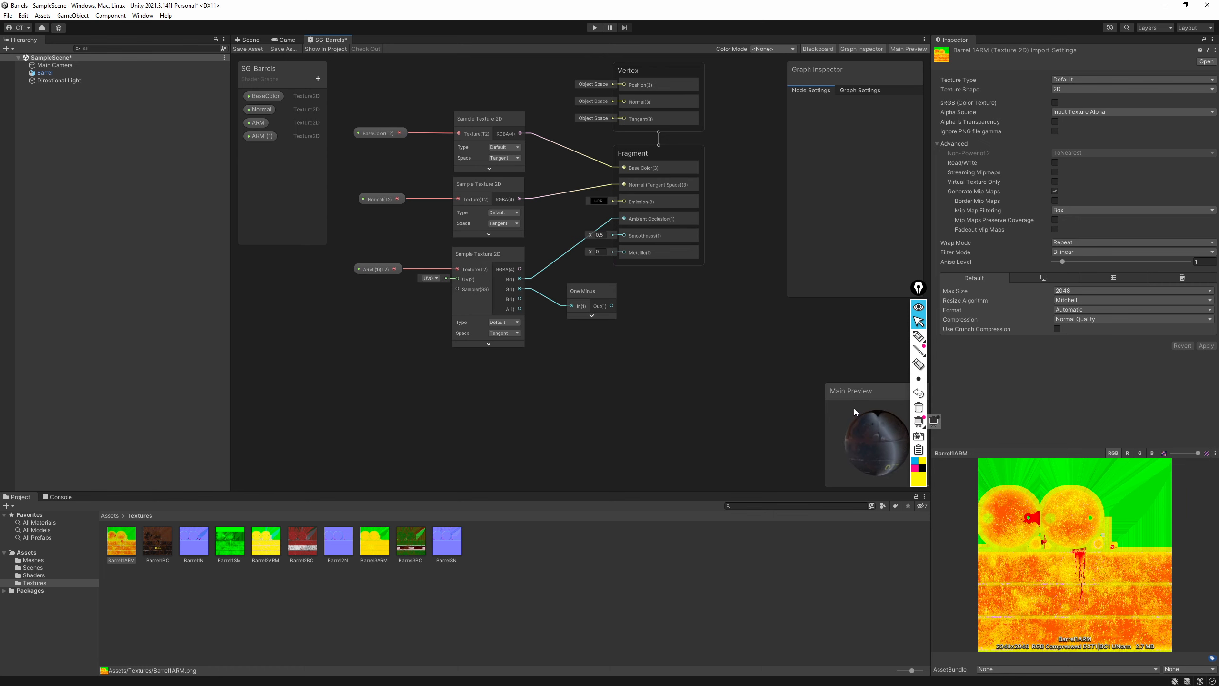
click(602, 187)
key(Delete)
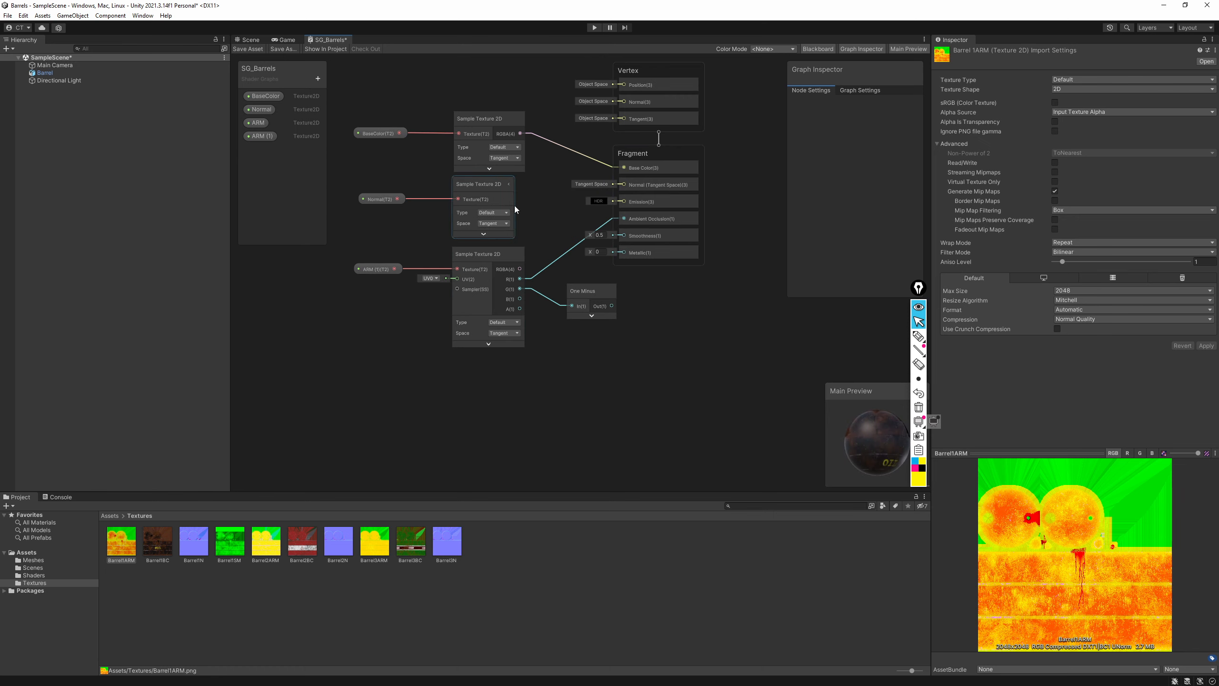
click(501, 213)
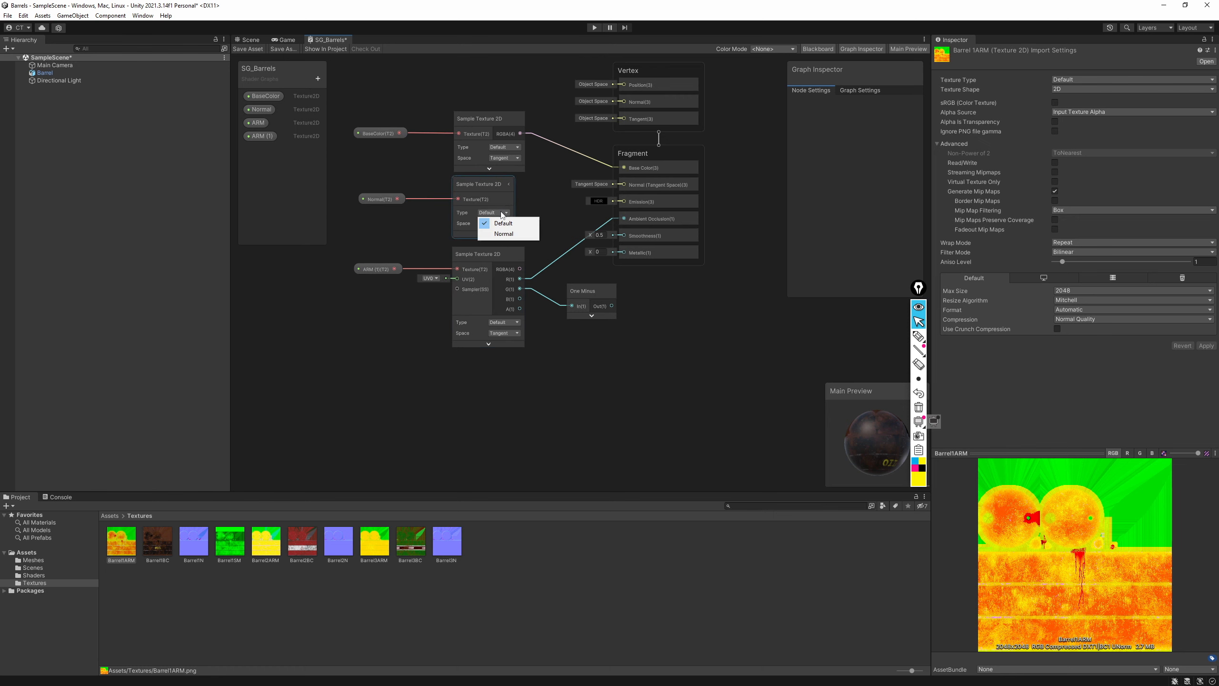
click(506, 235)
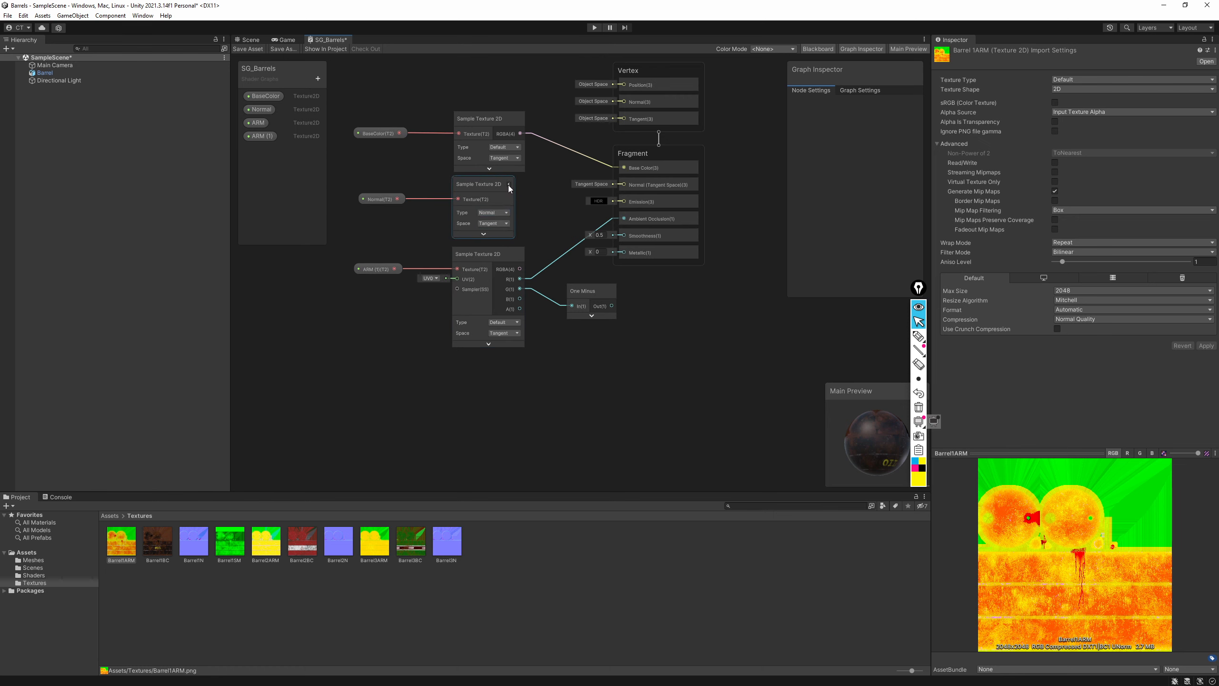
Connect the normal sample's RGBA output to the Fragment's Emission input and delete that connection
click(509, 184)
drag(522, 198, 626, 205)
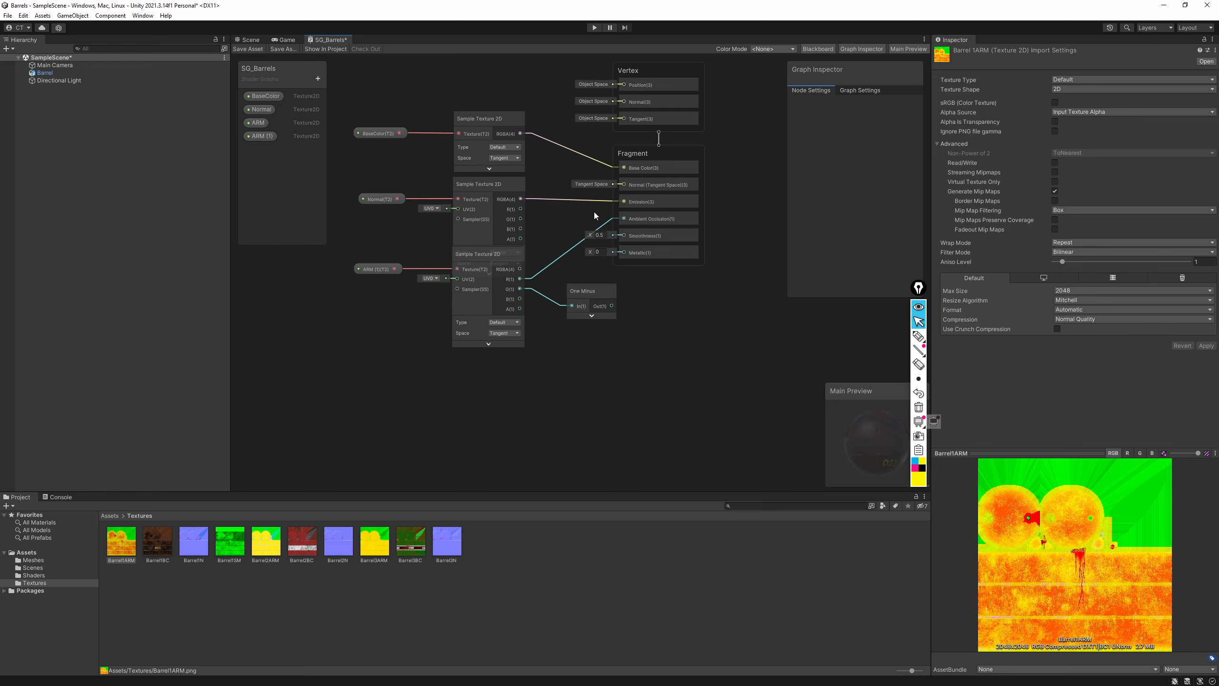
click(520, 184)
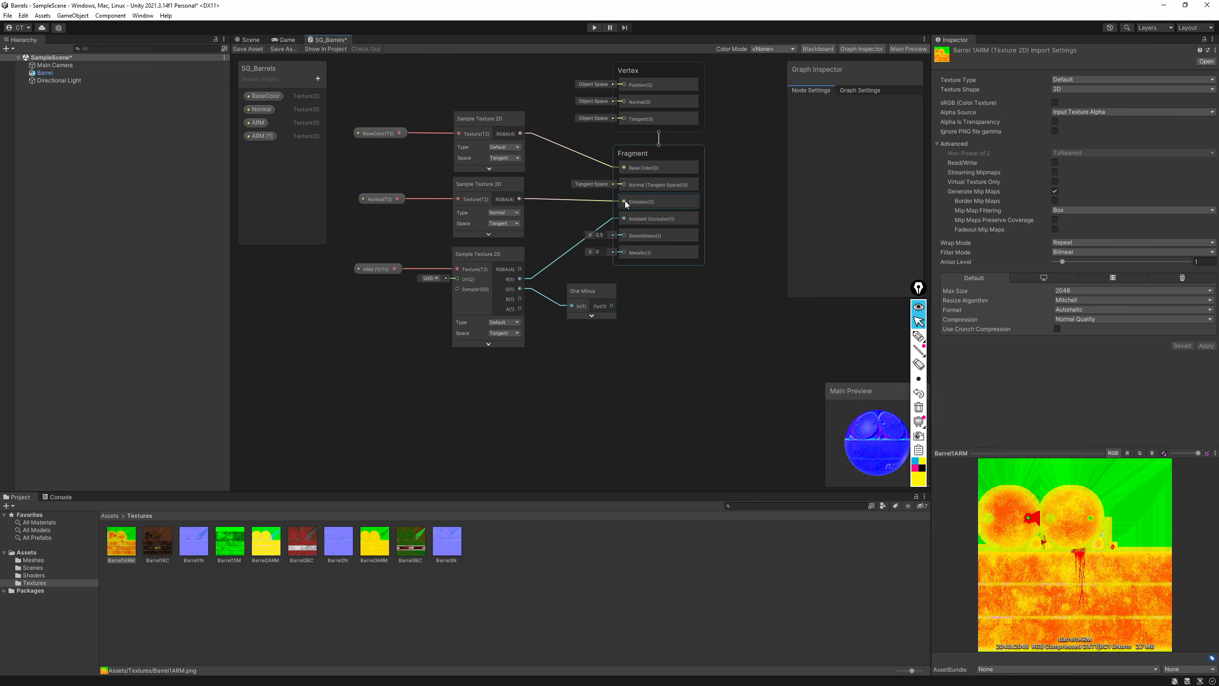
click(646, 202)
click(598, 202)
key(Delete)
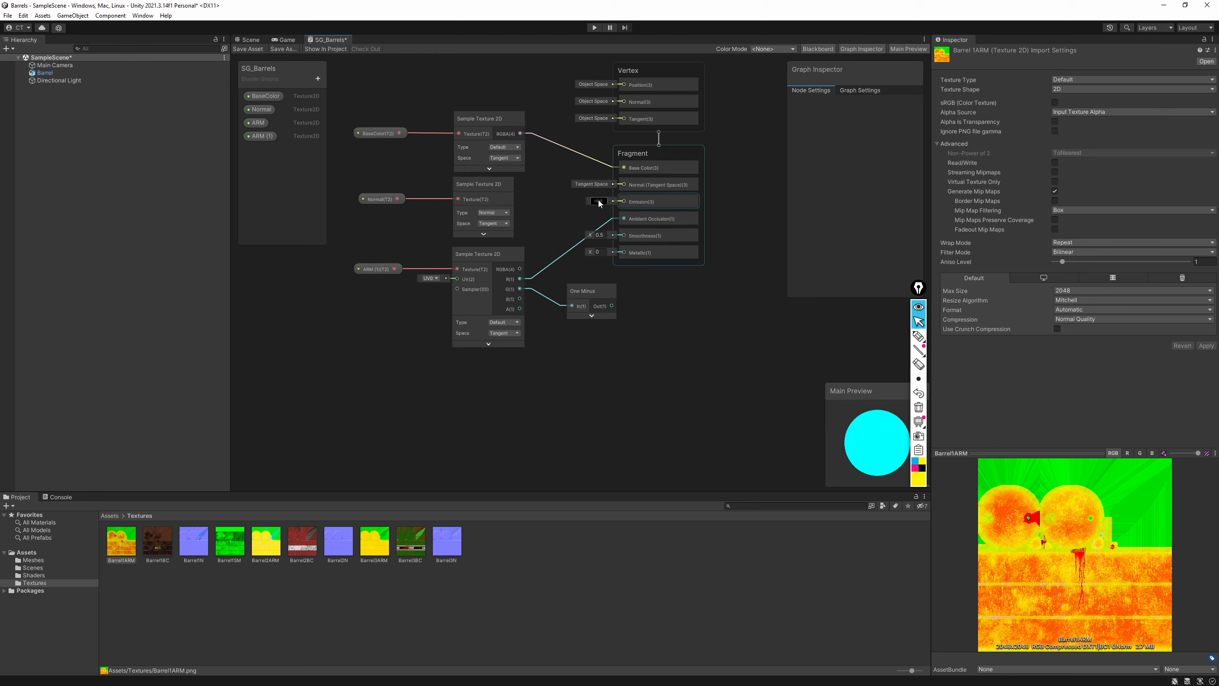
Connect the normal sample's RGBA to Normal (Tangent Space), One Minus to Smoothness and the ARM sample's B to Metallic, and save the graph
drag(520, 198, 624, 184)
click(520, 183)
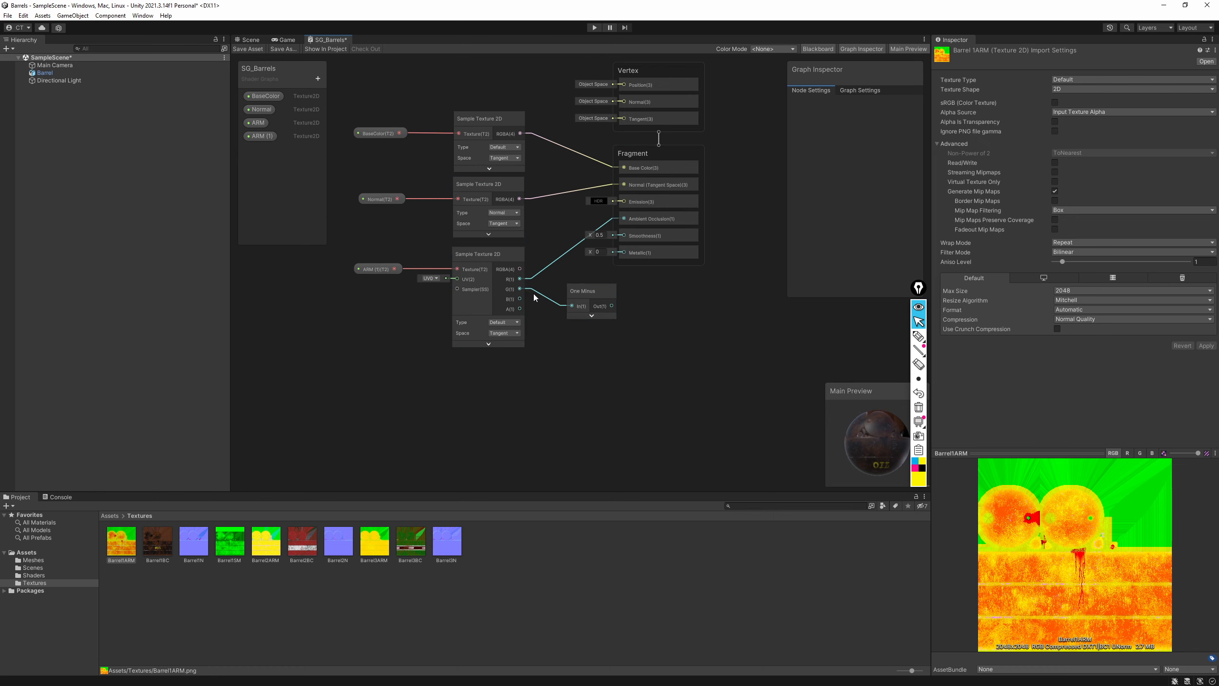
drag(611, 306, 624, 236)
drag(520, 298, 624, 252)
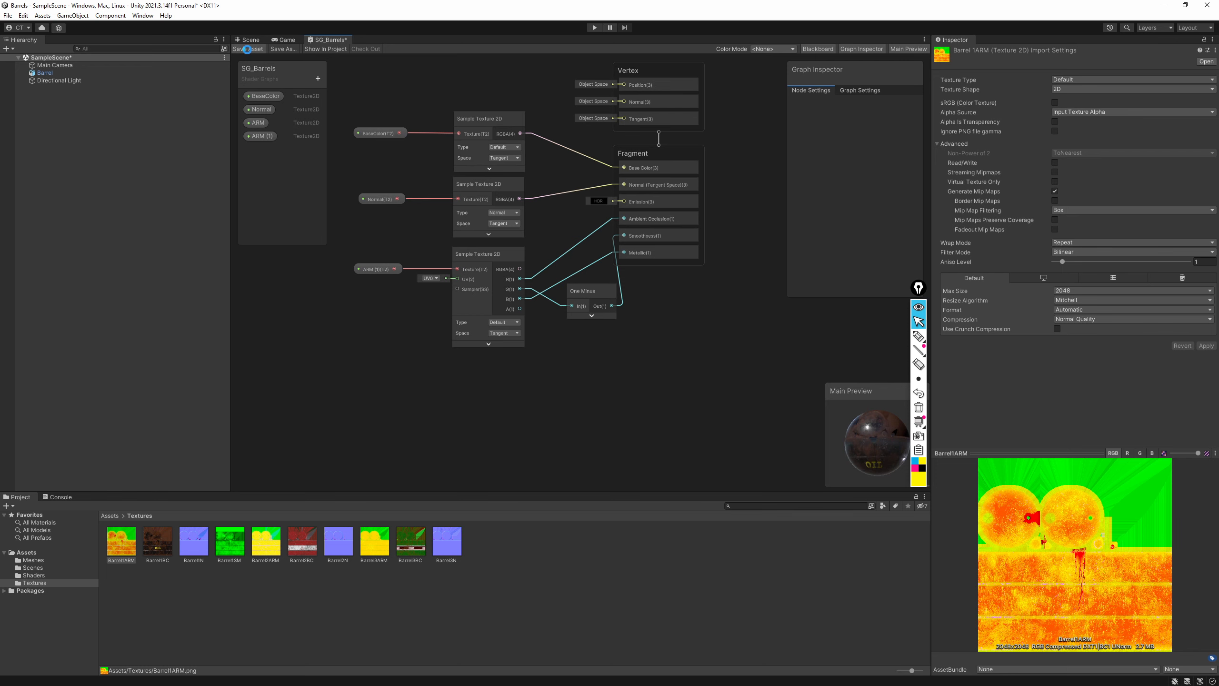
click(248, 49)
Return to the scene and examine the barrel's updated material from several angles and distances
click(248, 40)
alt+drag(662, 289, 489, 274)
scroll(658, 269, down, 6)
alt+drag(659, 239, 712, 275)
scroll(686, 262, up, 3)
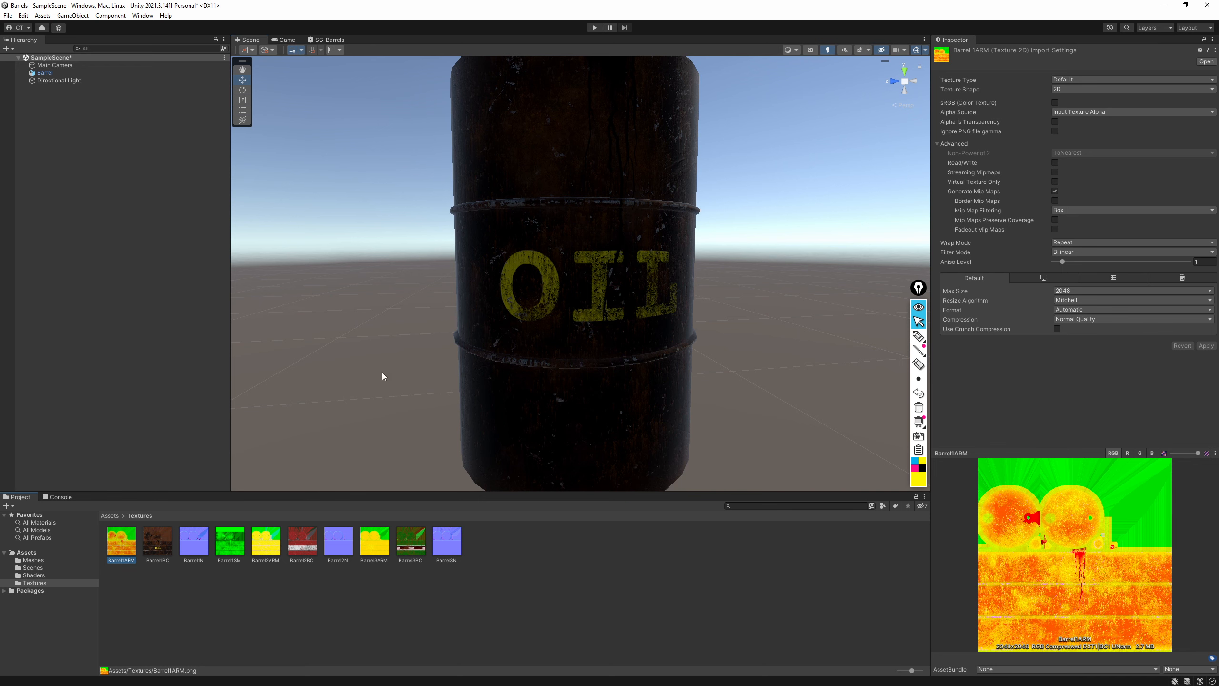
scroll(618, 243, down, 5)
alt+drag(618, 242, 981, 228)
scroll(613, 262, up, 5)
right_drag(643, 353, 552, 317)
drag(537, 303, 364, 255)
alt+drag(553, 280, 531, 316)
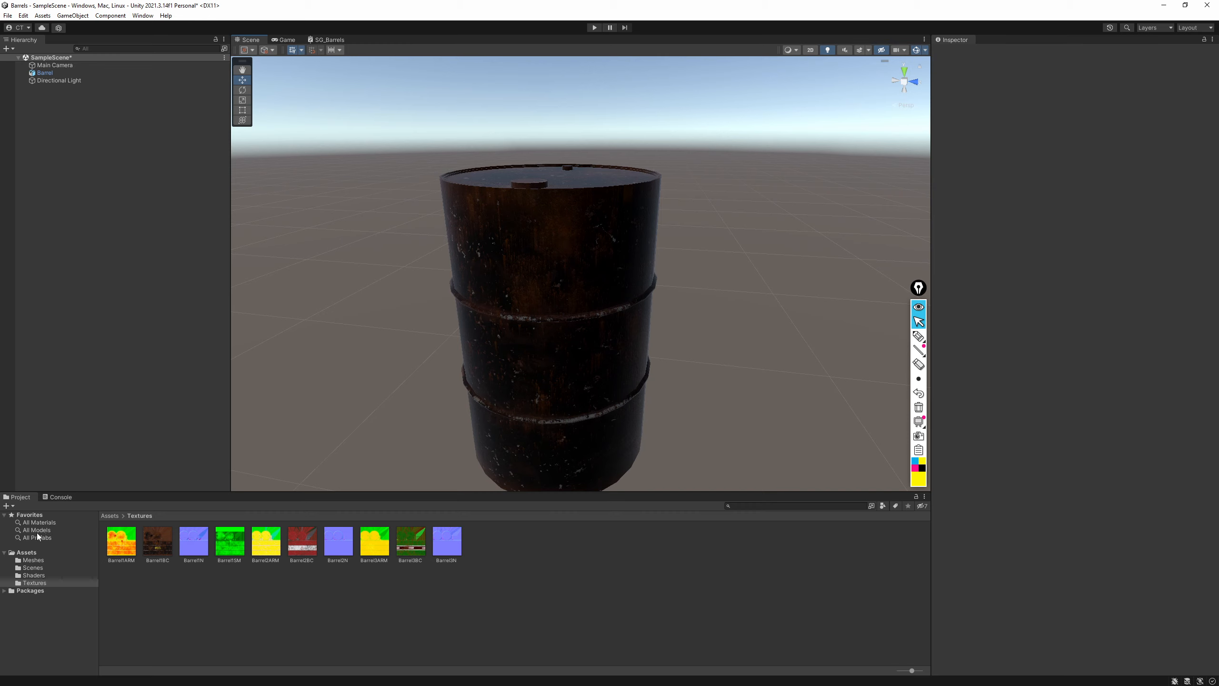
Browse the project's mesh and shader assets and select the M_Barrels material in the Shaders folder to inspect it
click(33, 561)
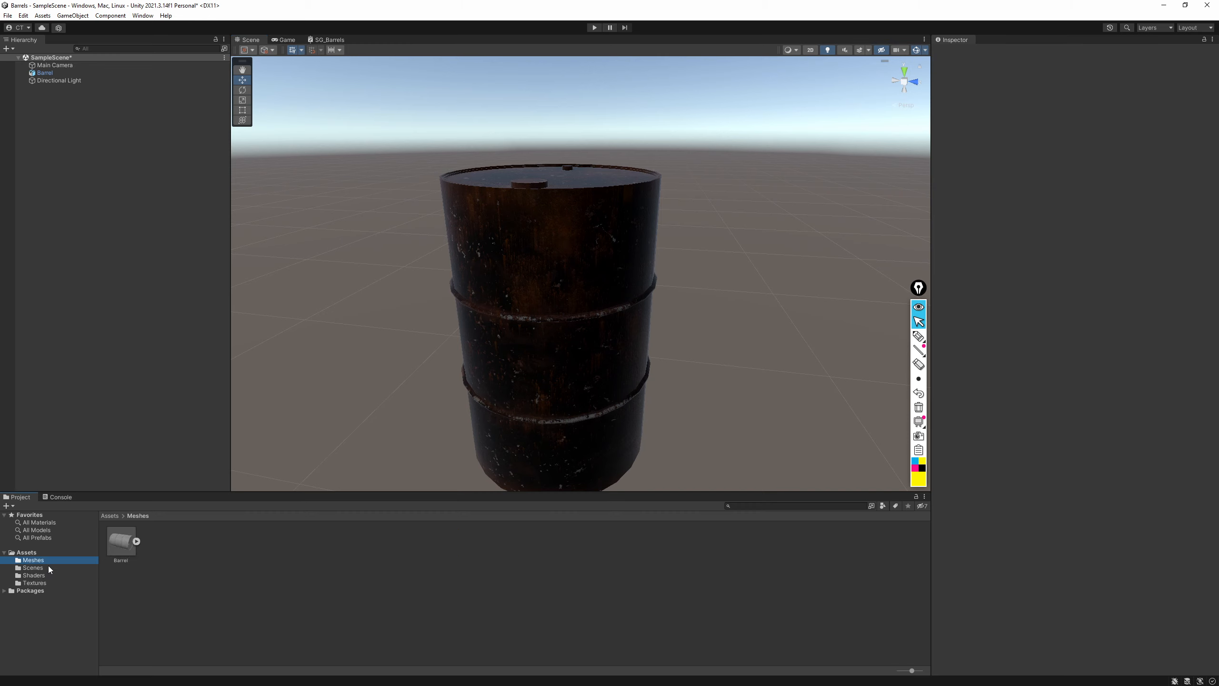
click(34, 574)
click(124, 544)
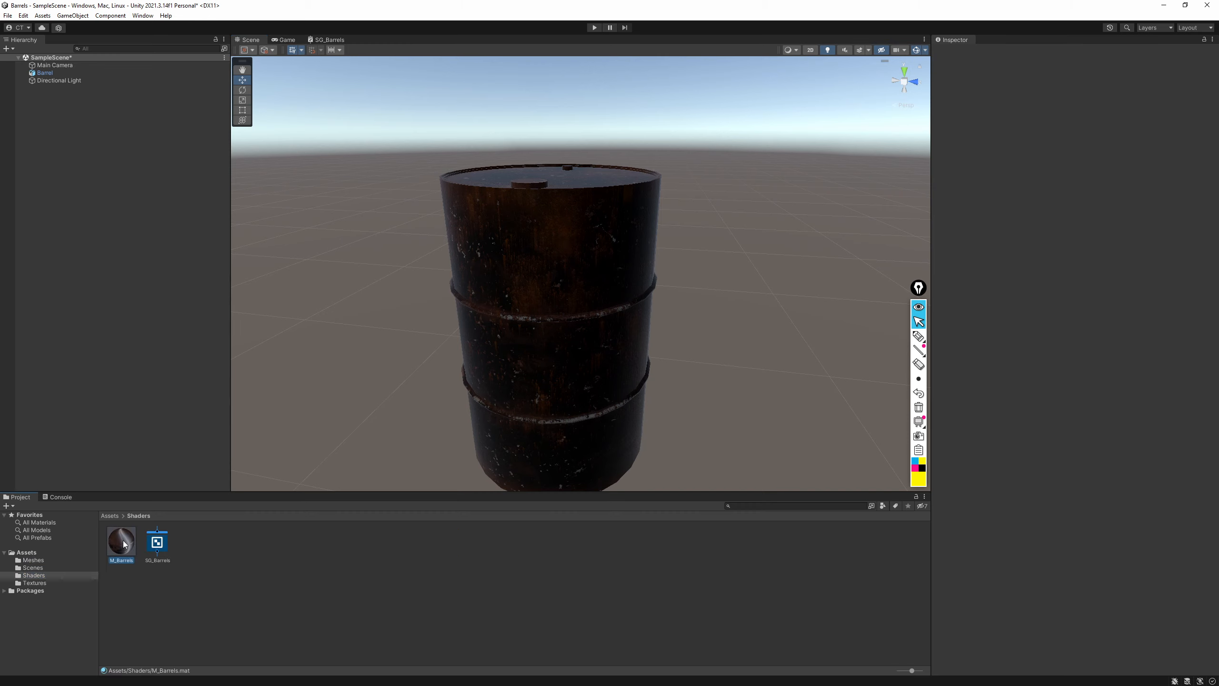
drag(1059, 544, 38, 514)
click(21, 532)
drag(1014, 588, 737, 476)
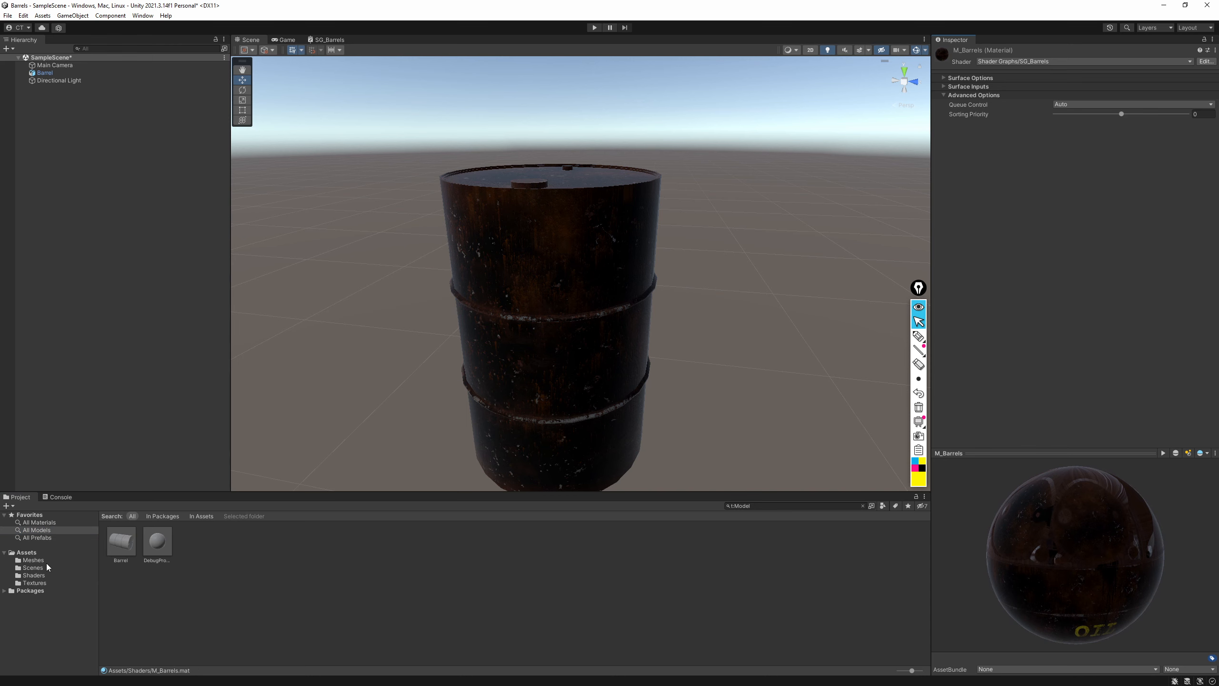
click(35, 575)
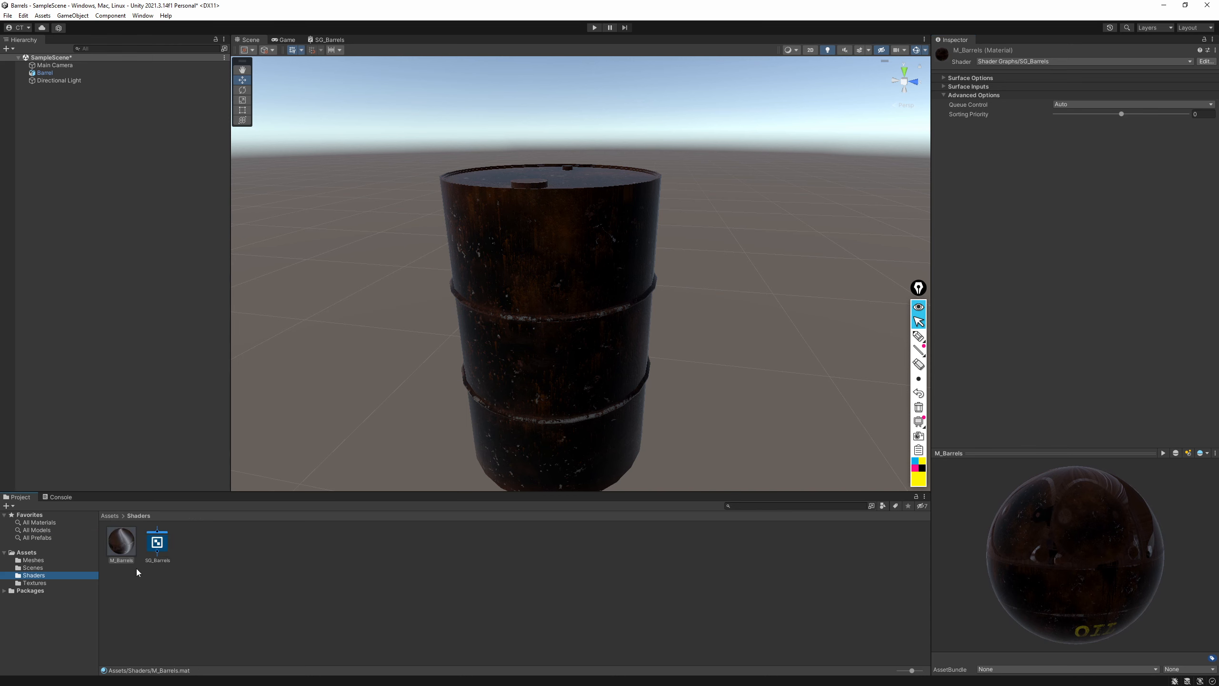
Open the SG_Barrels graph and spread out the ARM (1) property, its texture sample and the One Minus node
double_click(158, 543)
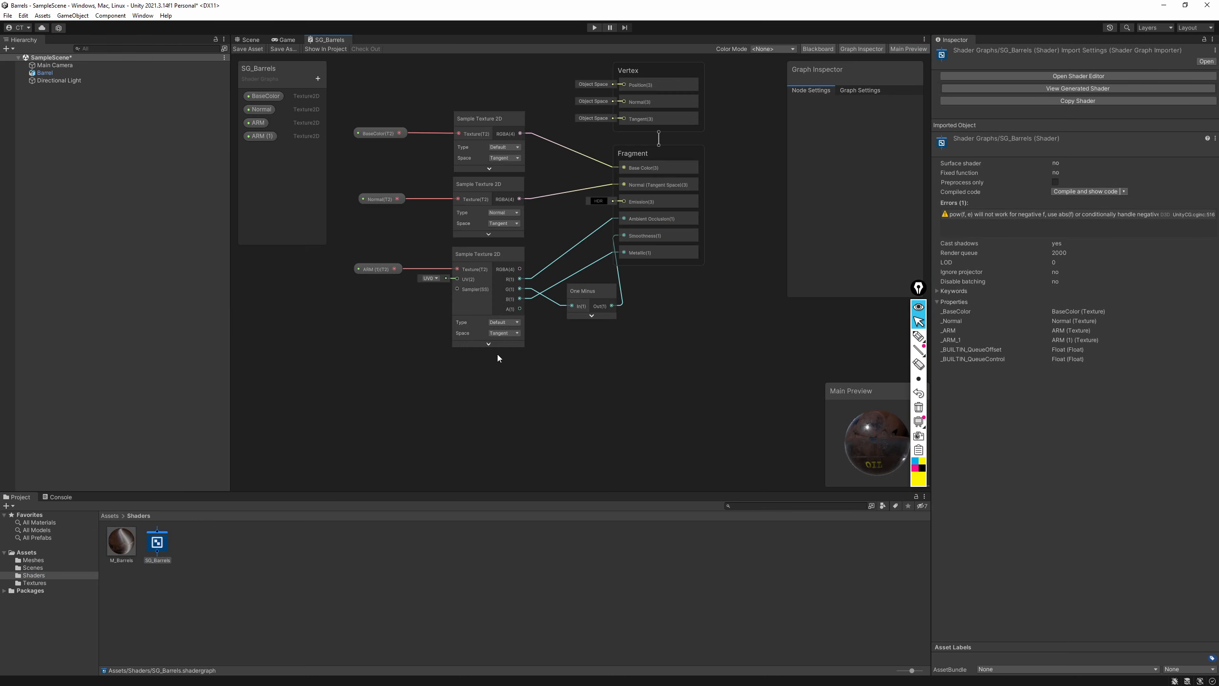
middle_drag(570, 380, 674, 393)
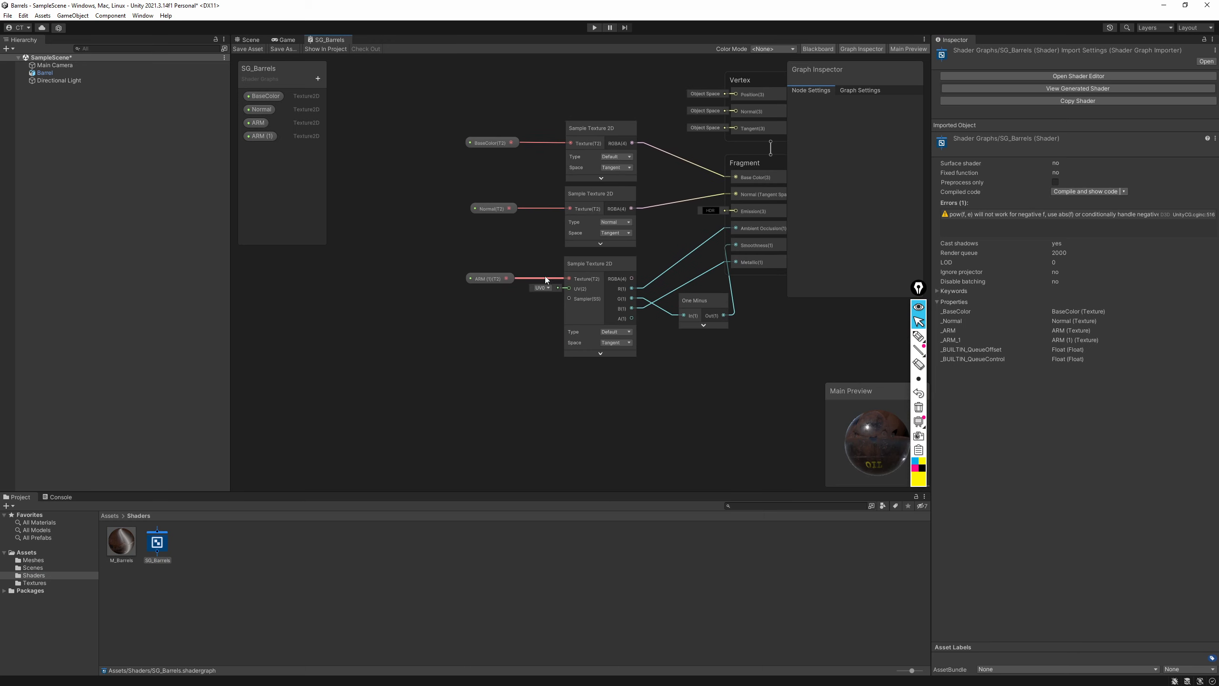
drag(607, 317, 608, 316)
drag(610, 264, 469, 266)
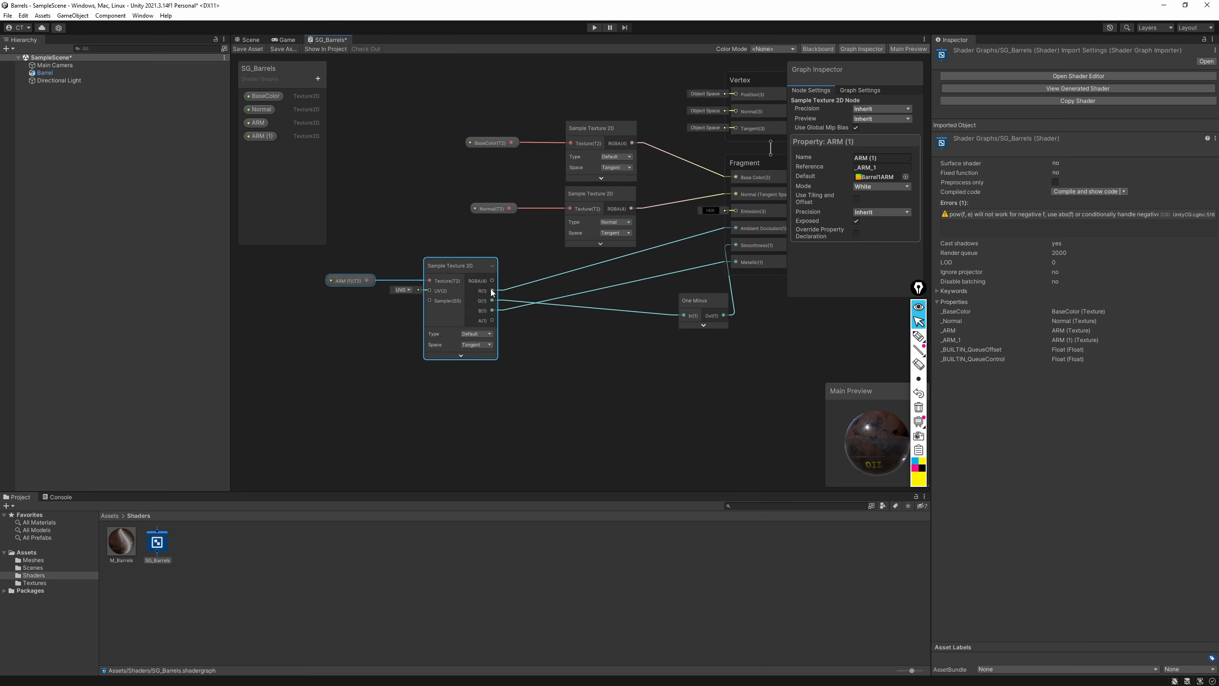
drag(692, 299, 606, 312)
click(347, 281)
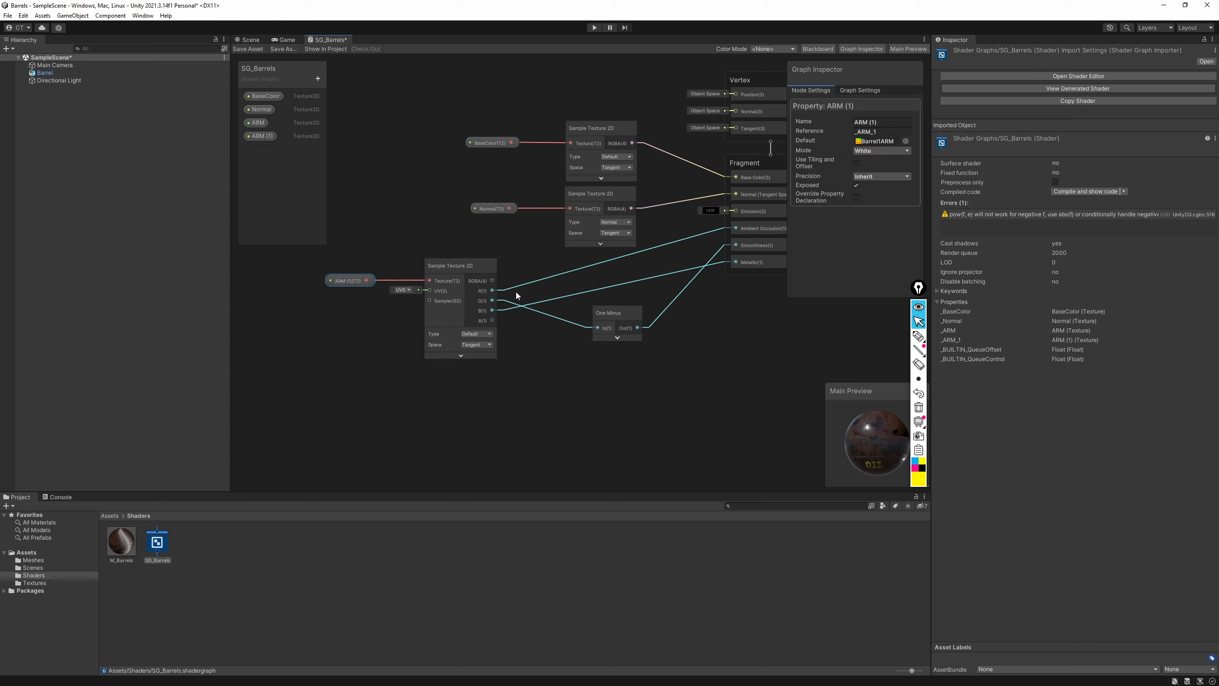
Expand the ARM sample node's preview, set its Space to Object, check the main preview sphere and save the graph
click(486, 335)
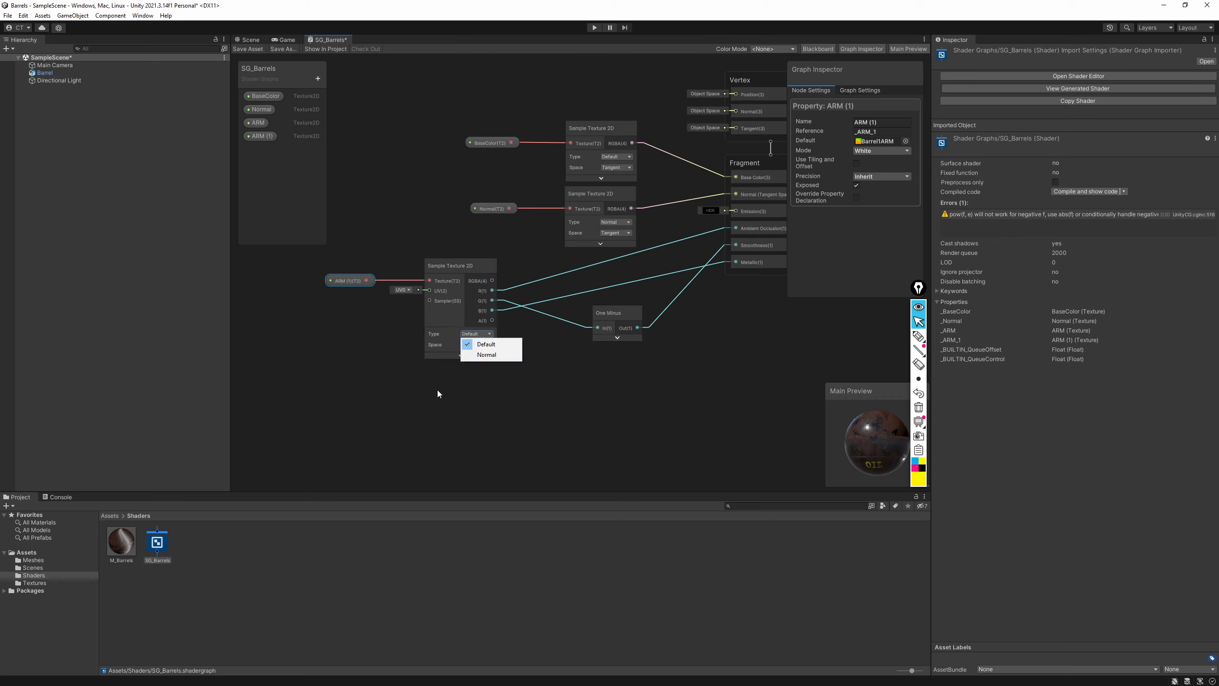
click(431, 358)
click(460, 357)
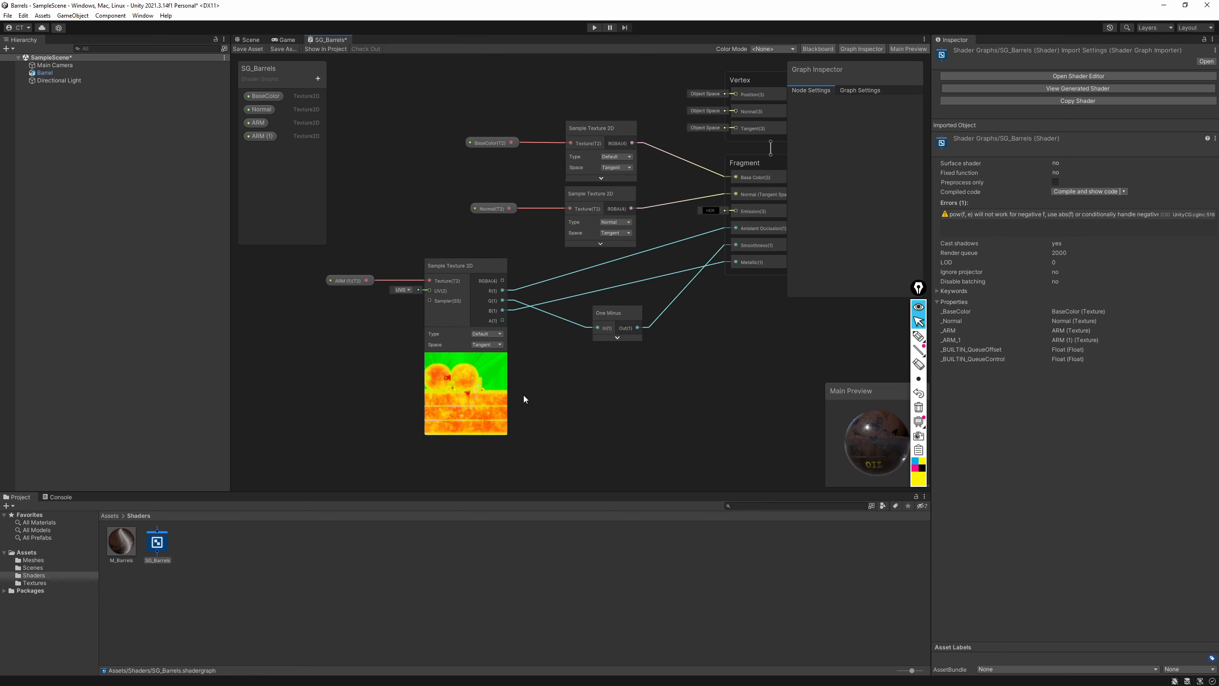
click(498, 346)
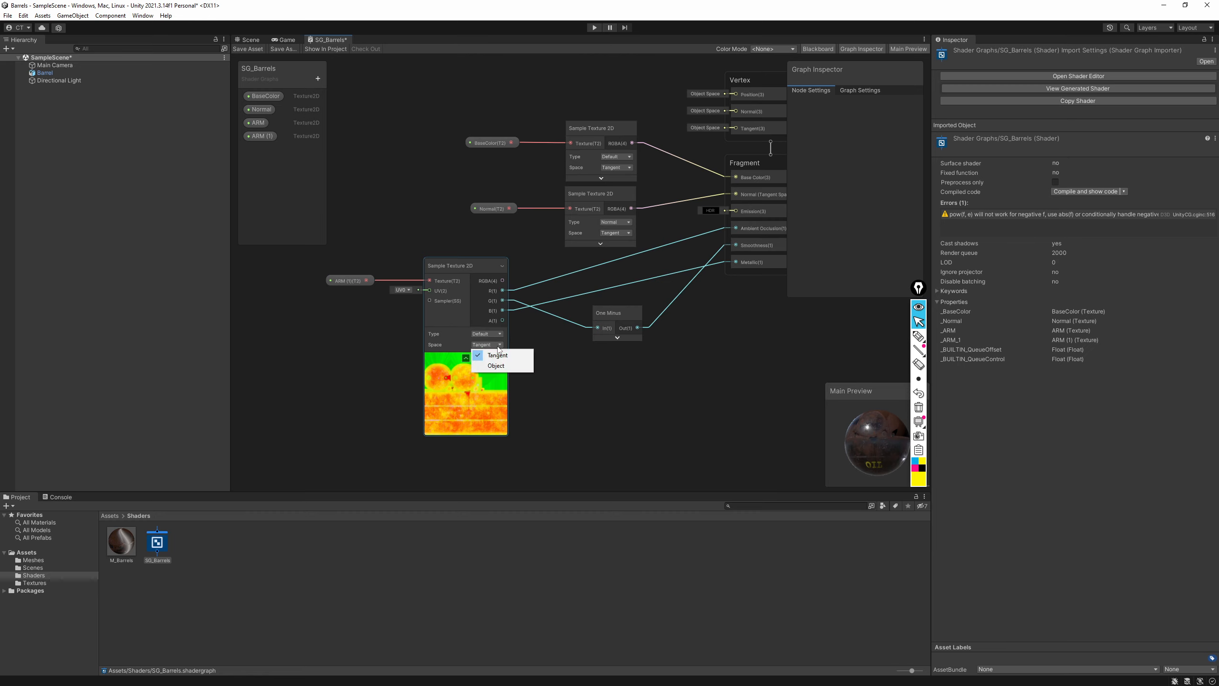
click(496, 365)
click(487, 344)
click(883, 449)
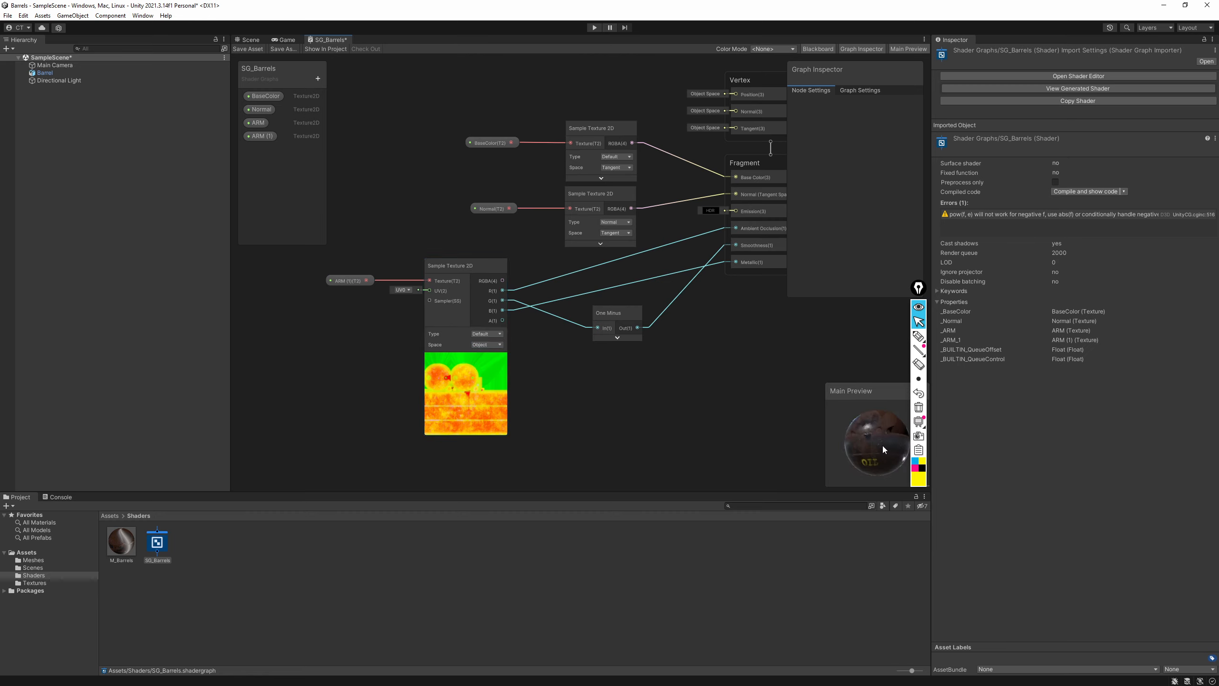
drag(870, 458, 889, 424)
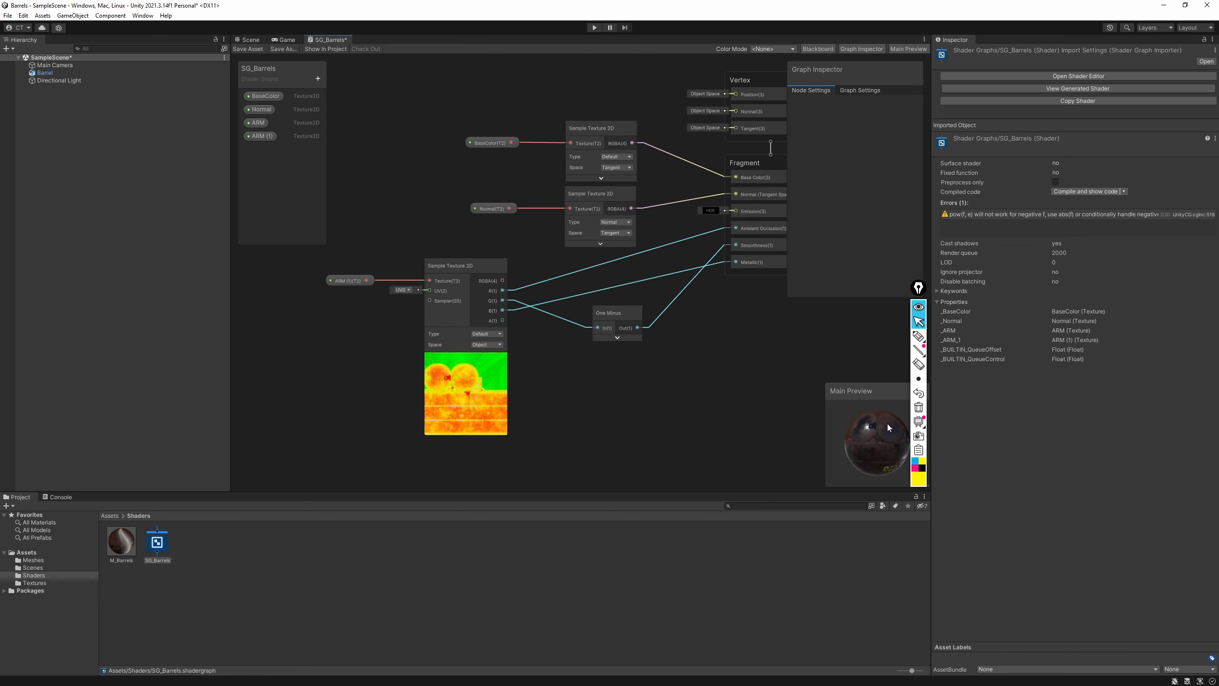
click(256, 49)
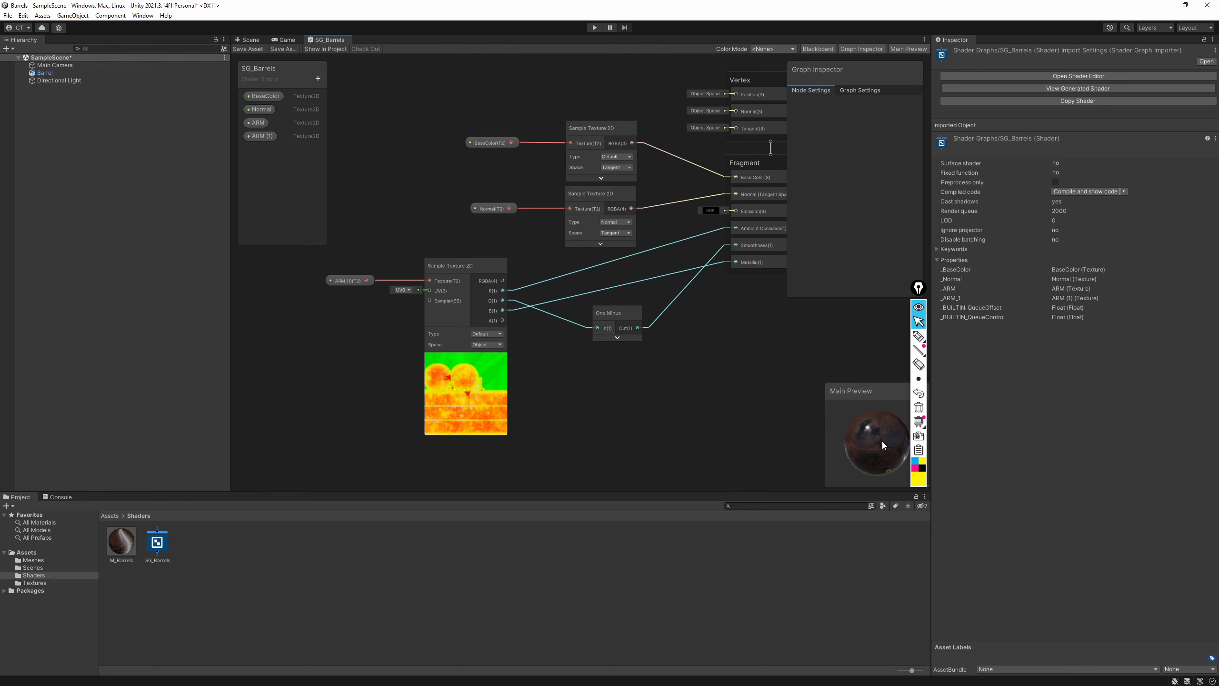
Return to the scene, select the M_Barrels material and expand its Surface Options and Surface Inputs to inspect the texture slots
click(256, 41)
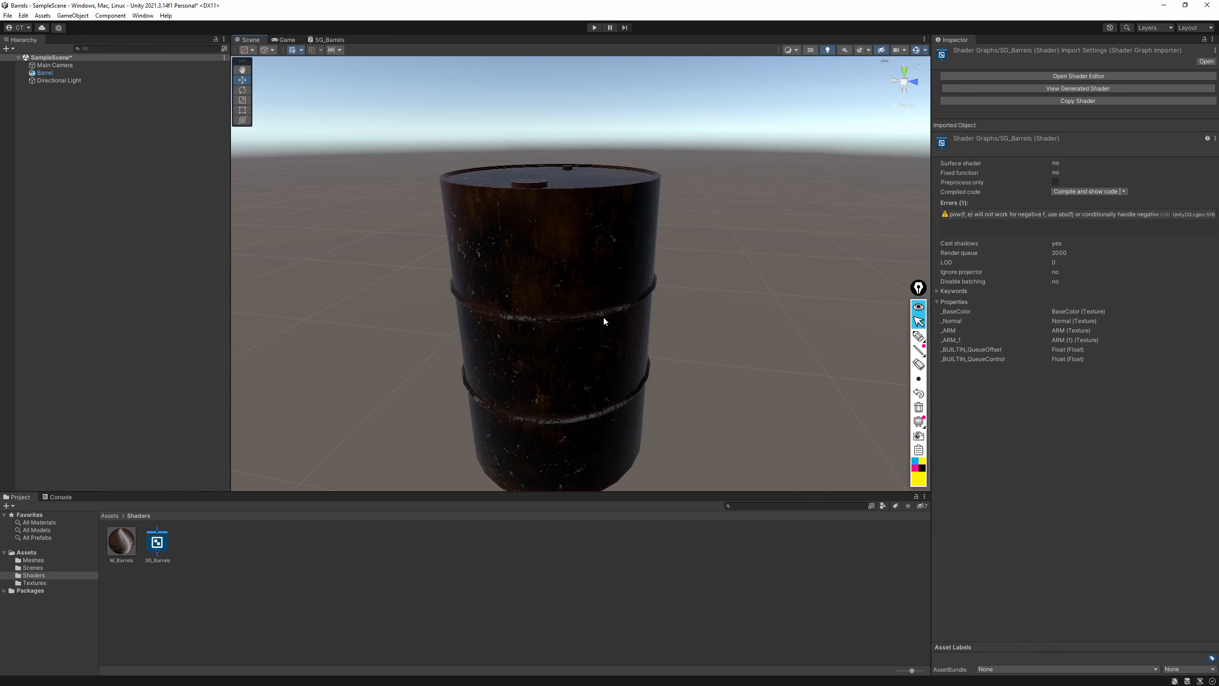
click(122, 541)
drag(1022, 557, 1114, 544)
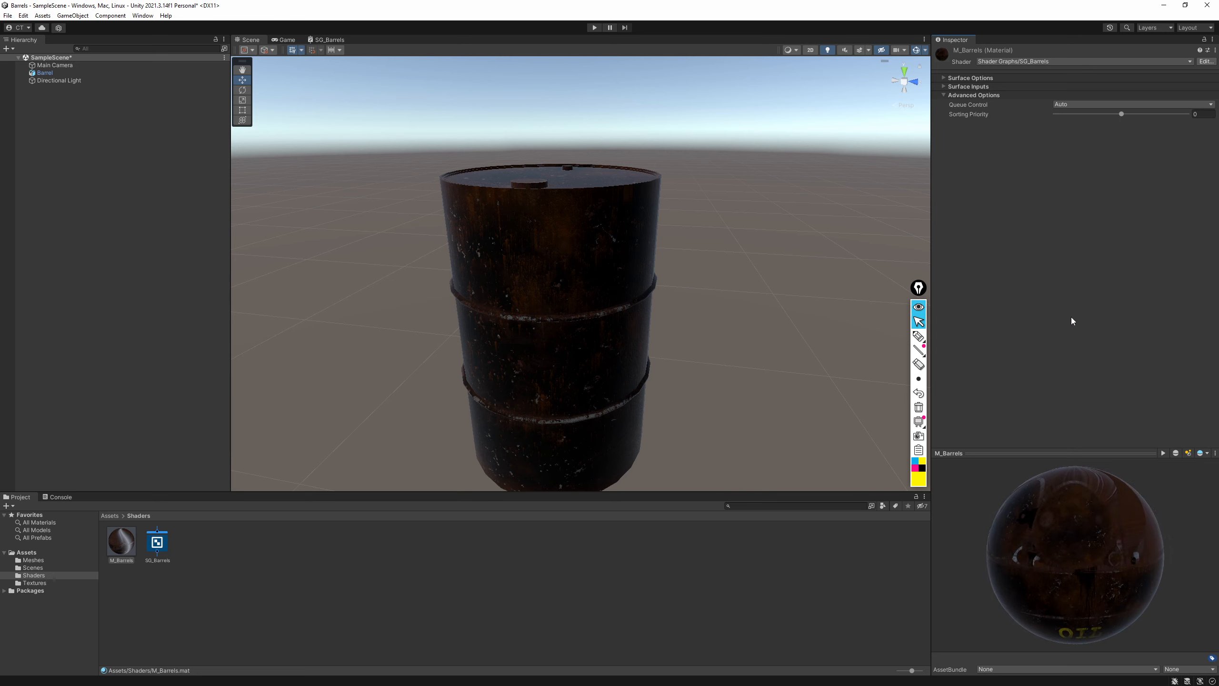
click(942, 77)
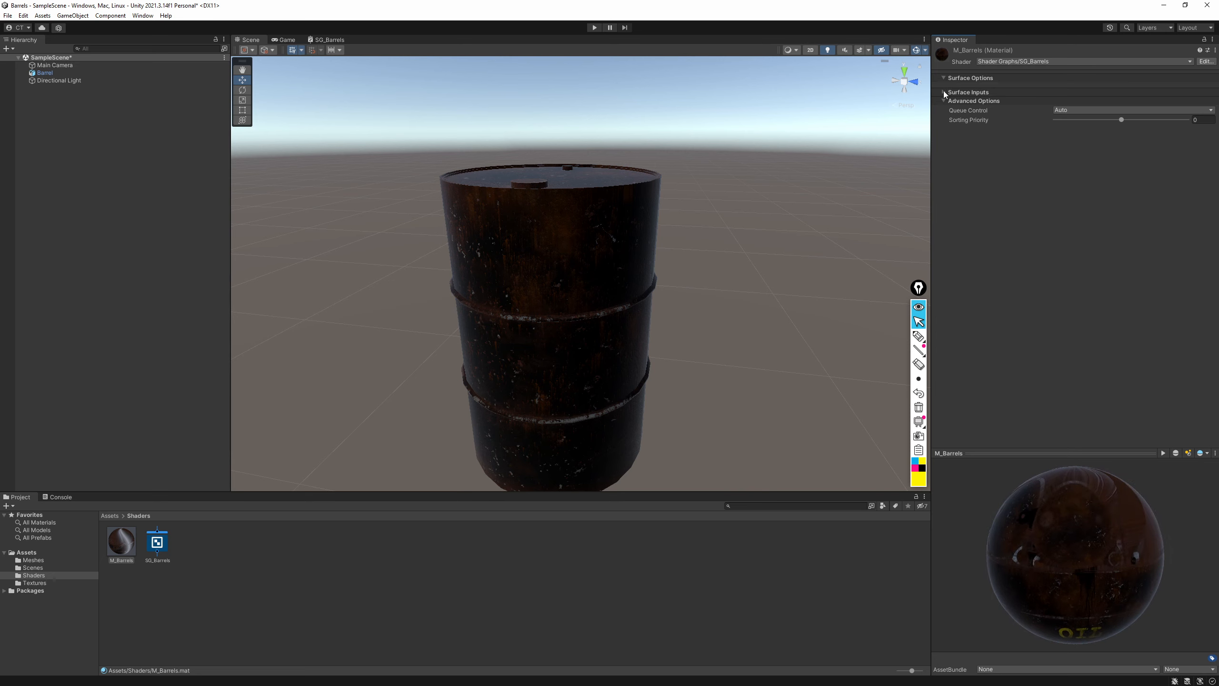
click(943, 92)
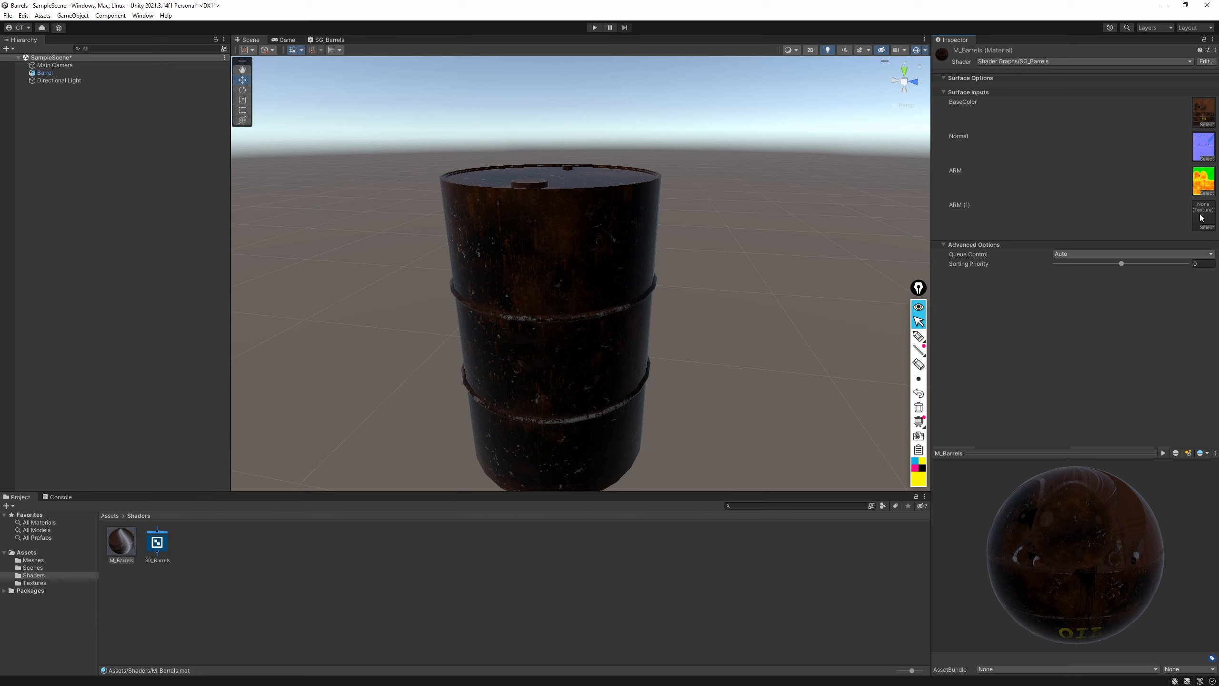
Add the ARM property to the SG_Barrels graph and connect it to the ARM sample's Texture input
click(328, 40)
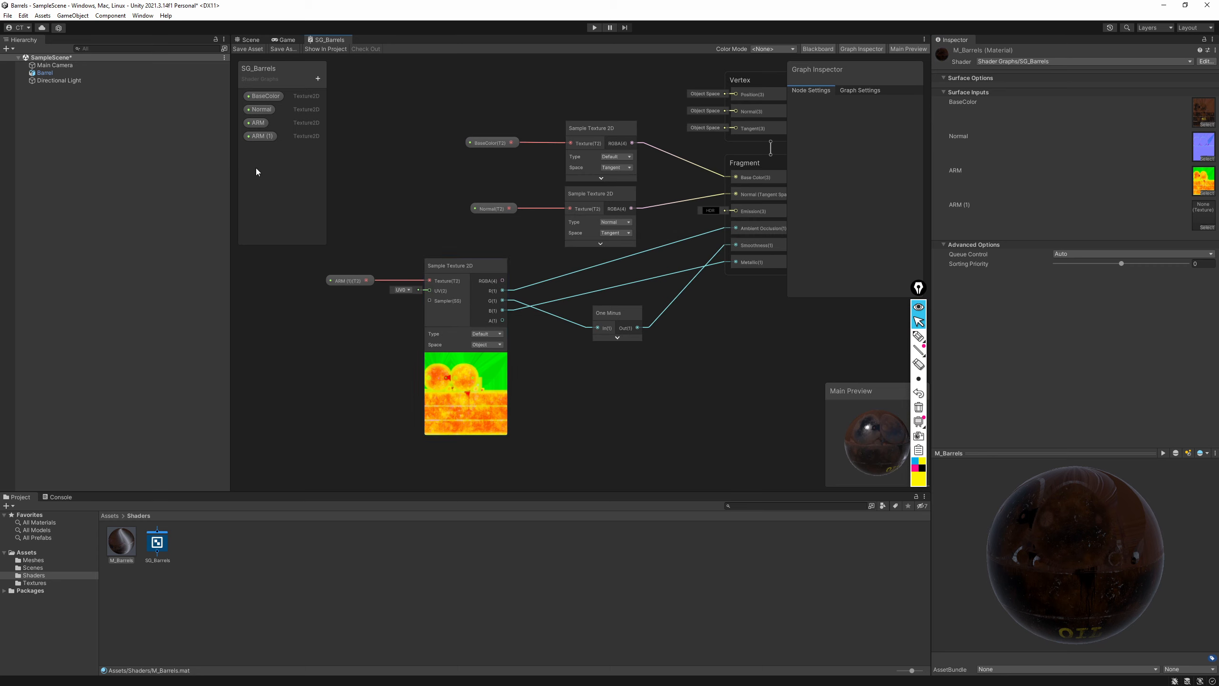
click(265, 137)
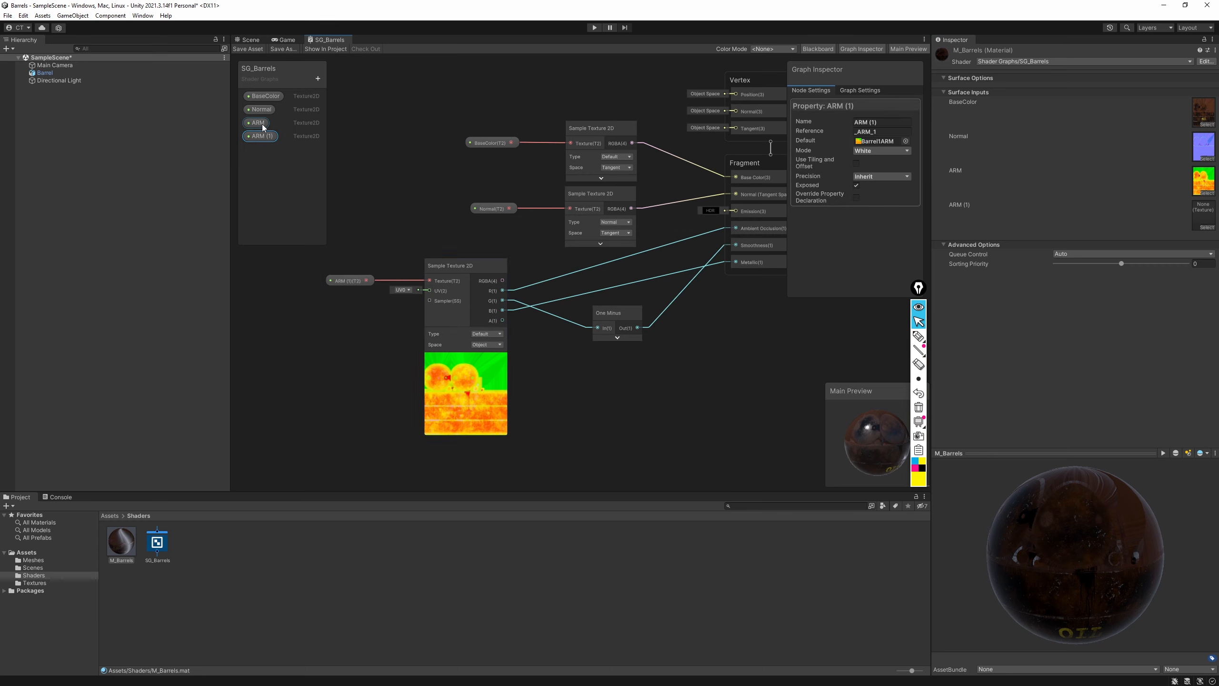
drag(263, 128, 429, 280)
Delete the duplicate ARM (1) property and its leftover texture asset node, reposition the ARM property node and save the graph
click(346, 281)
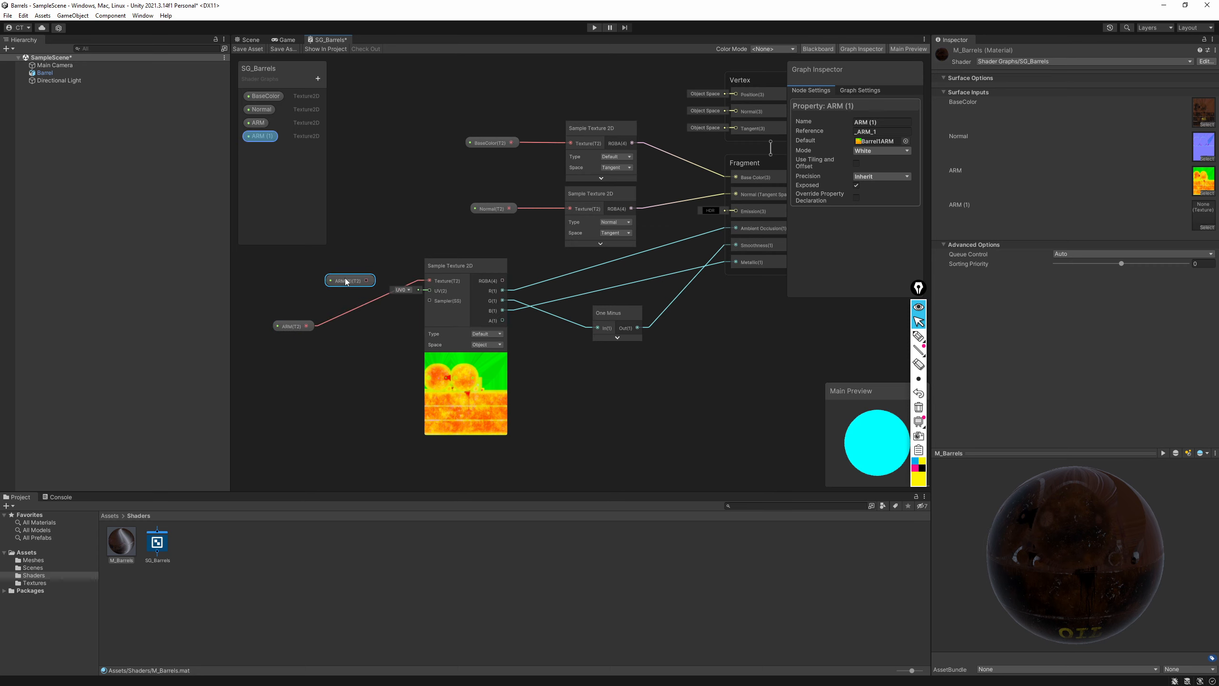
click(259, 136)
key(Delete)
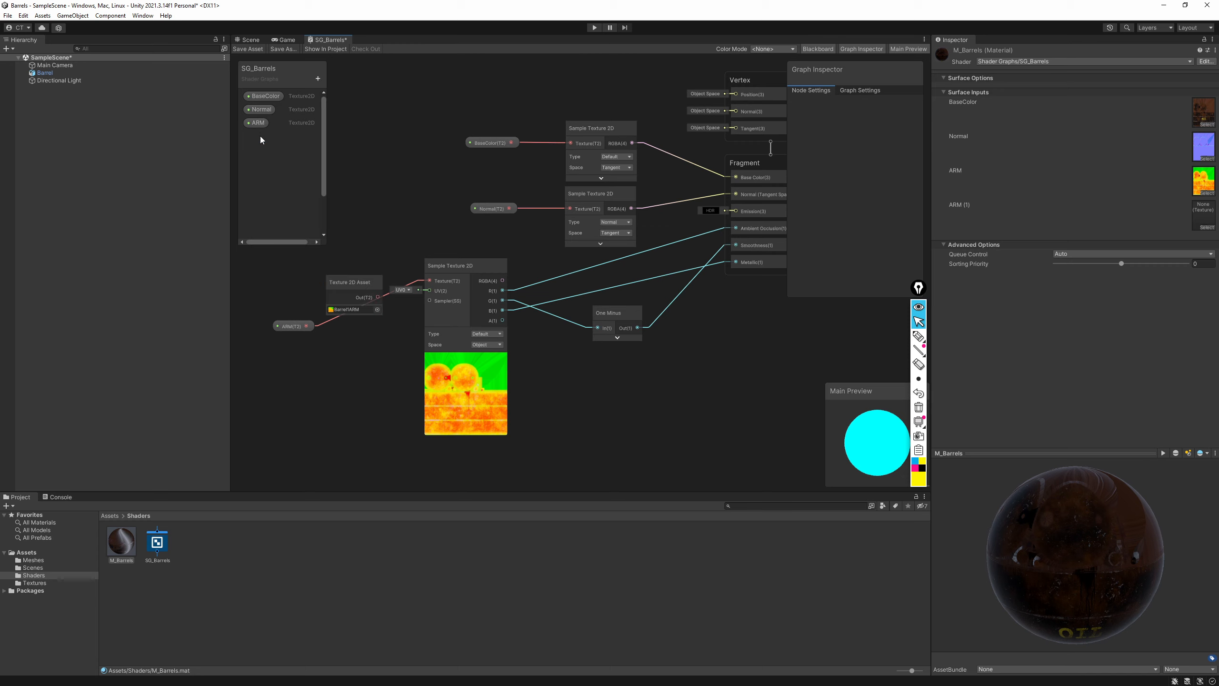
click(360, 284)
key(Delete)
drag(290, 327, 347, 288)
click(246, 48)
Return to the scene and examine the barrel and the M_Barrels material preview from several angles and distances
click(248, 40)
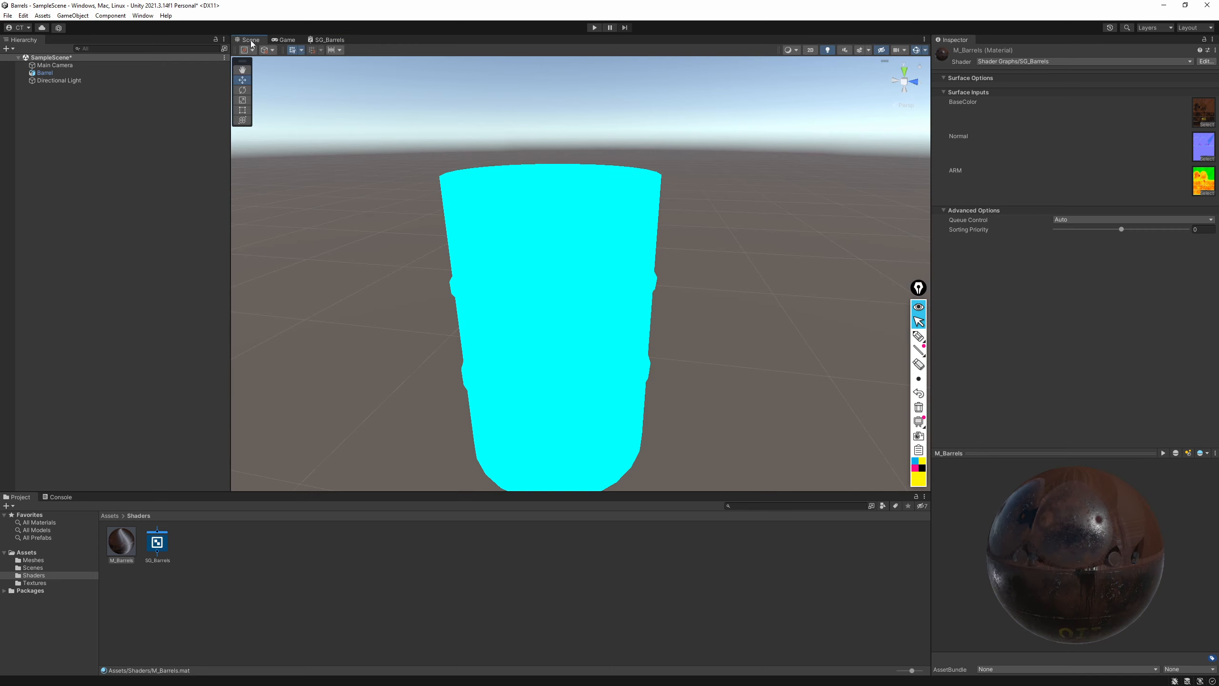
alt+drag(636, 335, 475, 268)
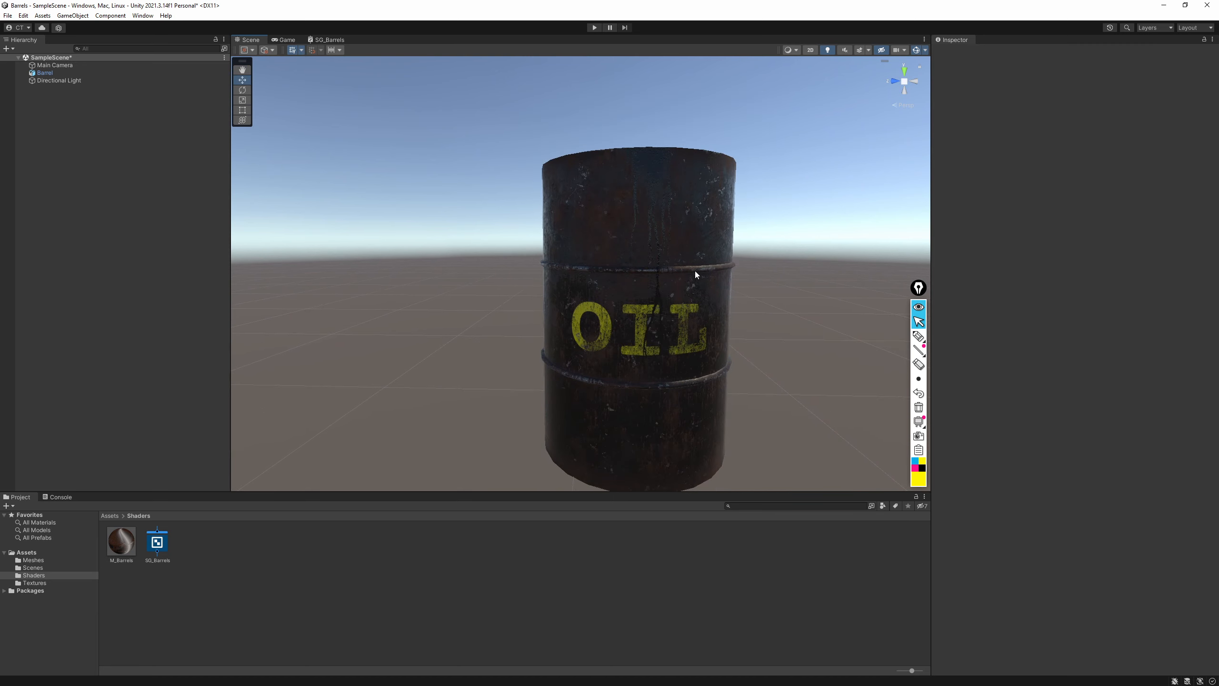
click(695, 271)
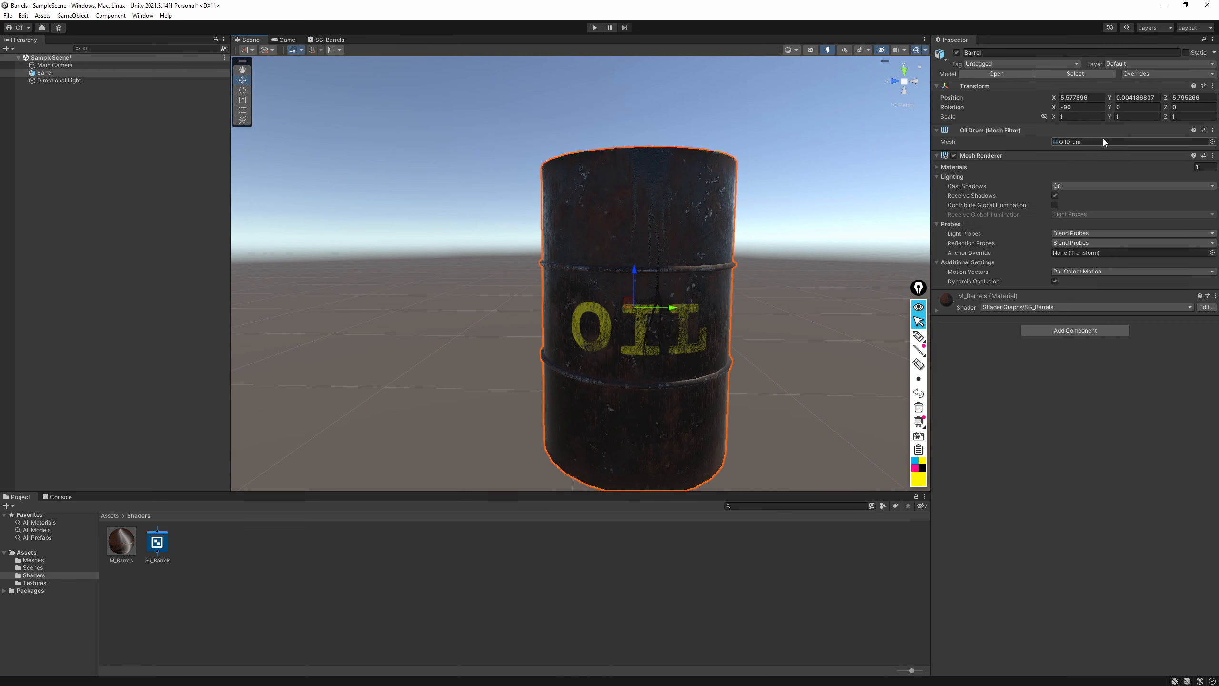
click(128, 541)
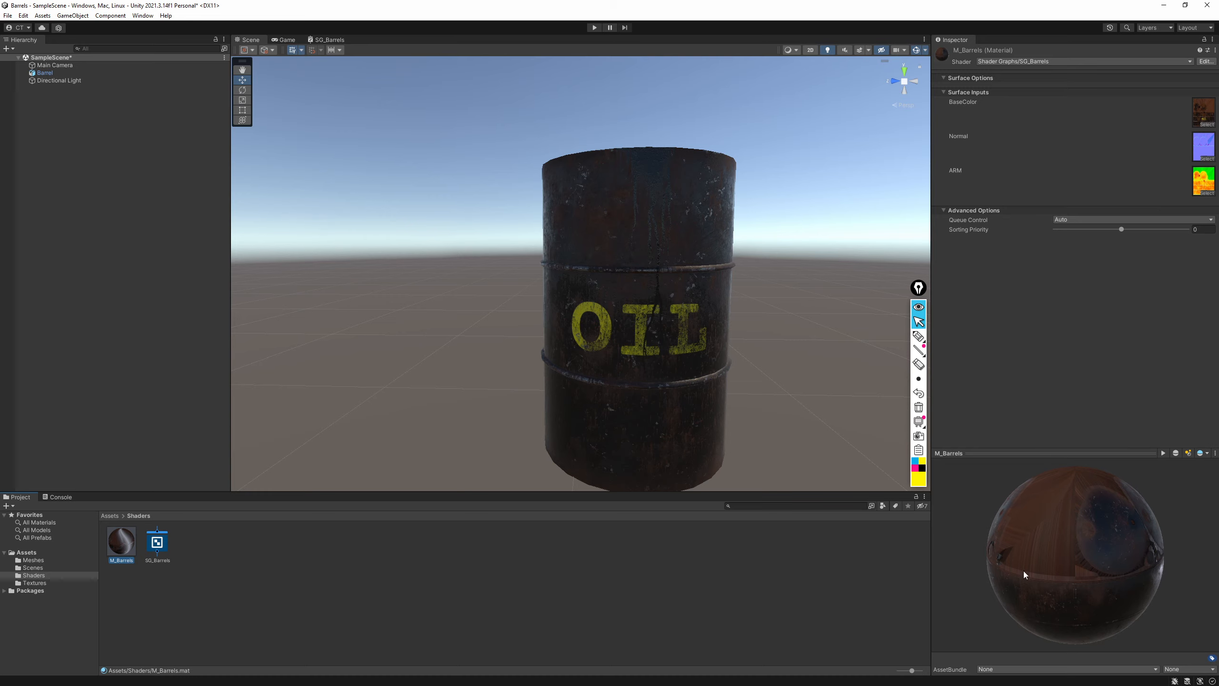
drag(1024, 575, 991, 541)
alt+drag(560, 297, 724, 174)
alt+right_drag(724, 175, 633, 180)
alt+drag(633, 180, 672, 288)
alt+right_drag(672, 288, 700, 279)
alt+drag(700, 279, 716, 259)
alt+right_drag(716, 259, 667, 231)
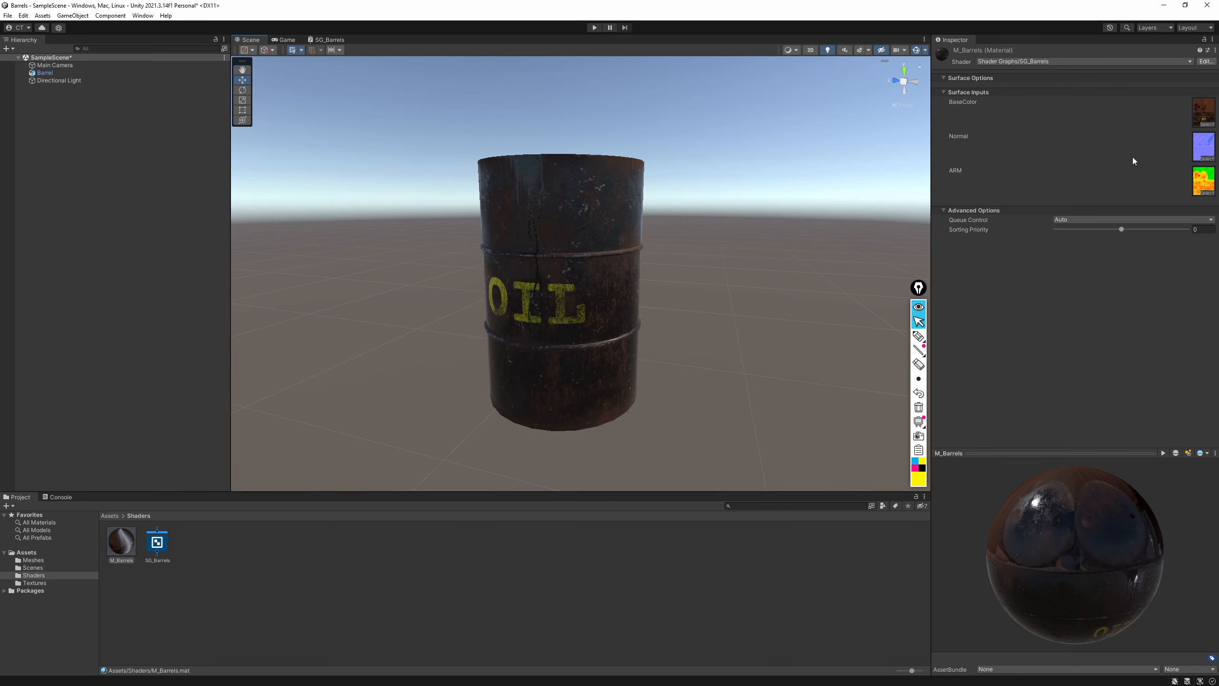
Try Barrel2BC as M_Barrels' BaseColor, replace it with Barrel3BC, and assign Barrel3N to Normal and Barrel3ARM to ARM
click(1202, 113)
drag(300, 540, 1204, 116)
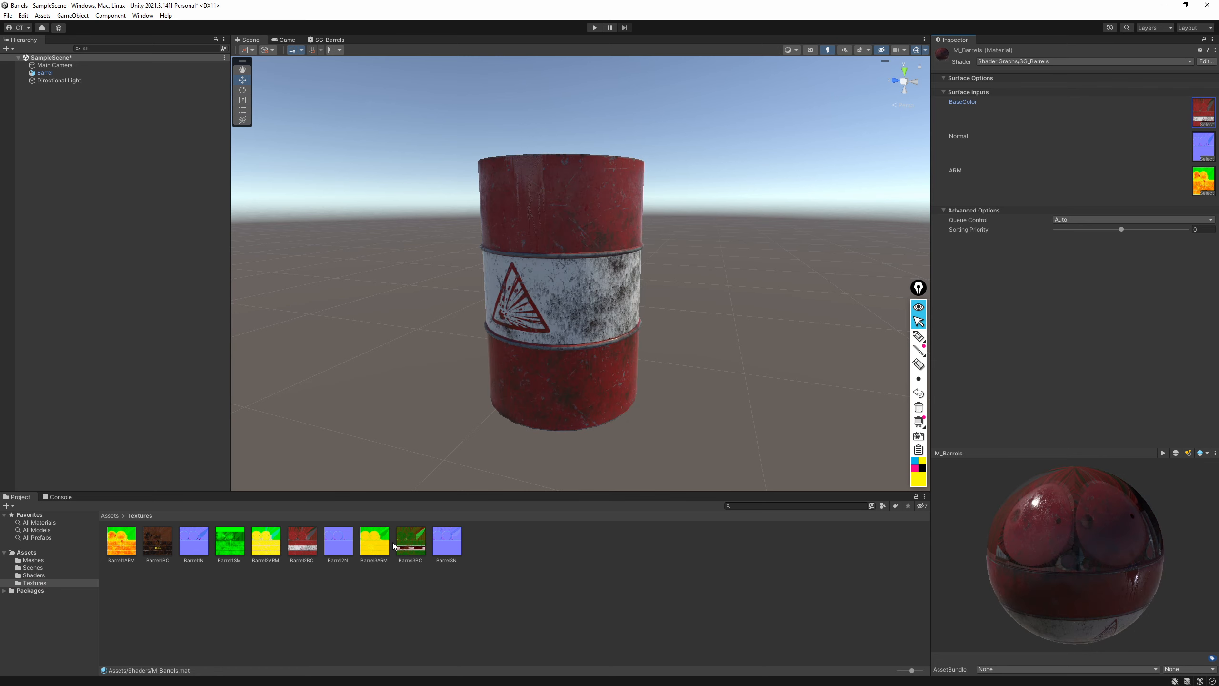
drag(408, 541, 1203, 114)
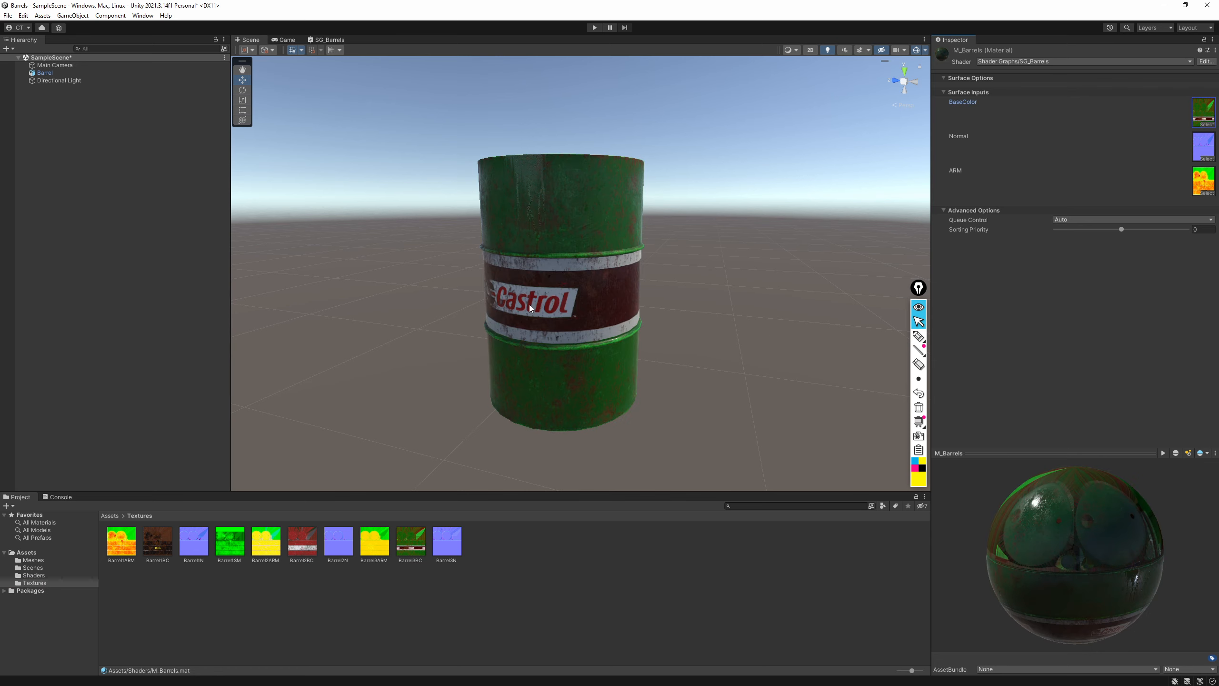
alt+drag(496, 198, 594, 233)
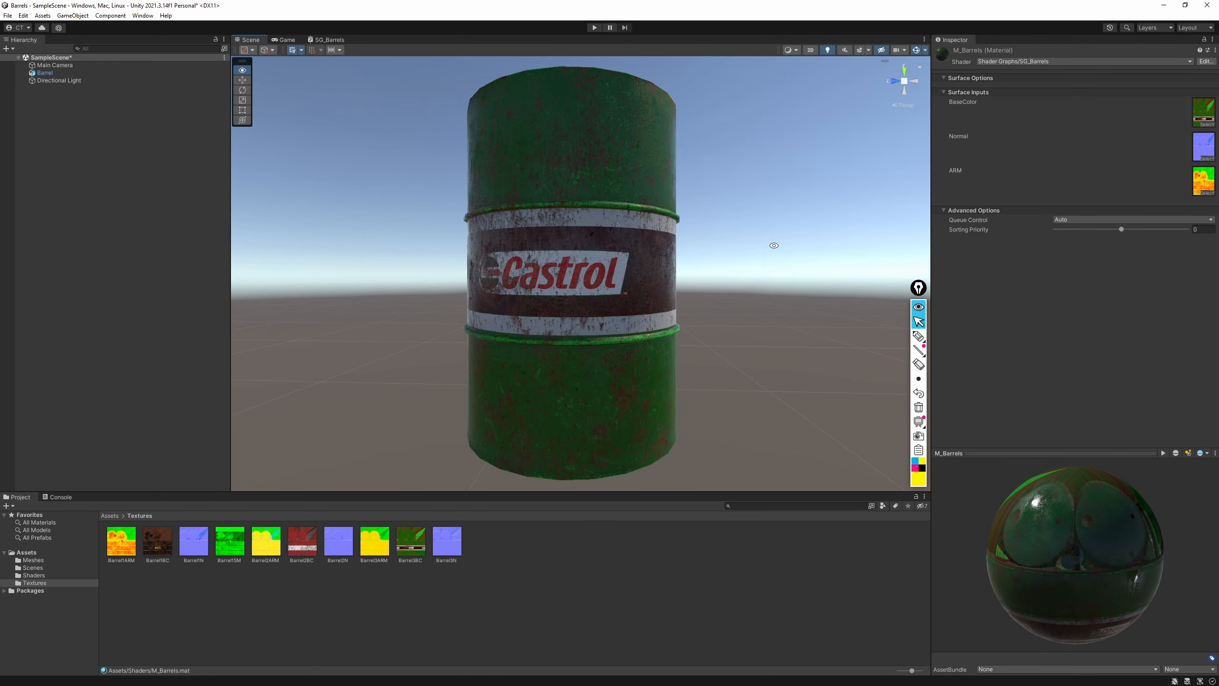
drag(447, 553, 1201, 153)
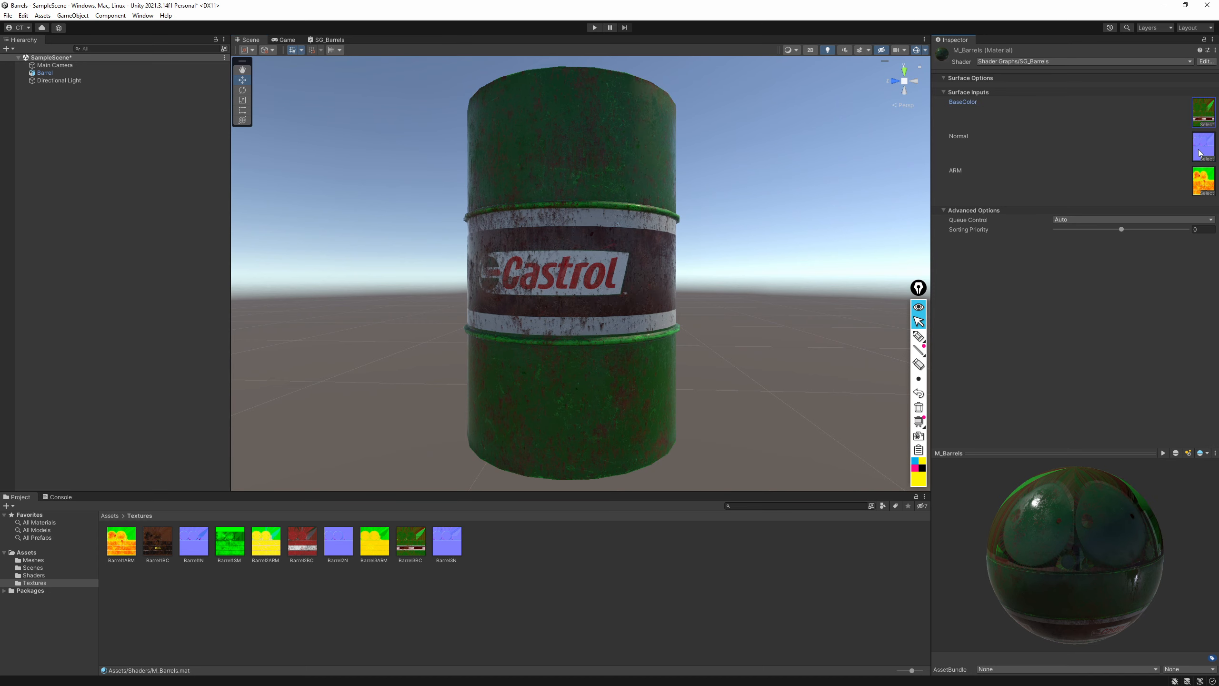
drag(388, 551, 1201, 181)
alt+drag(612, 207, 365, 288)
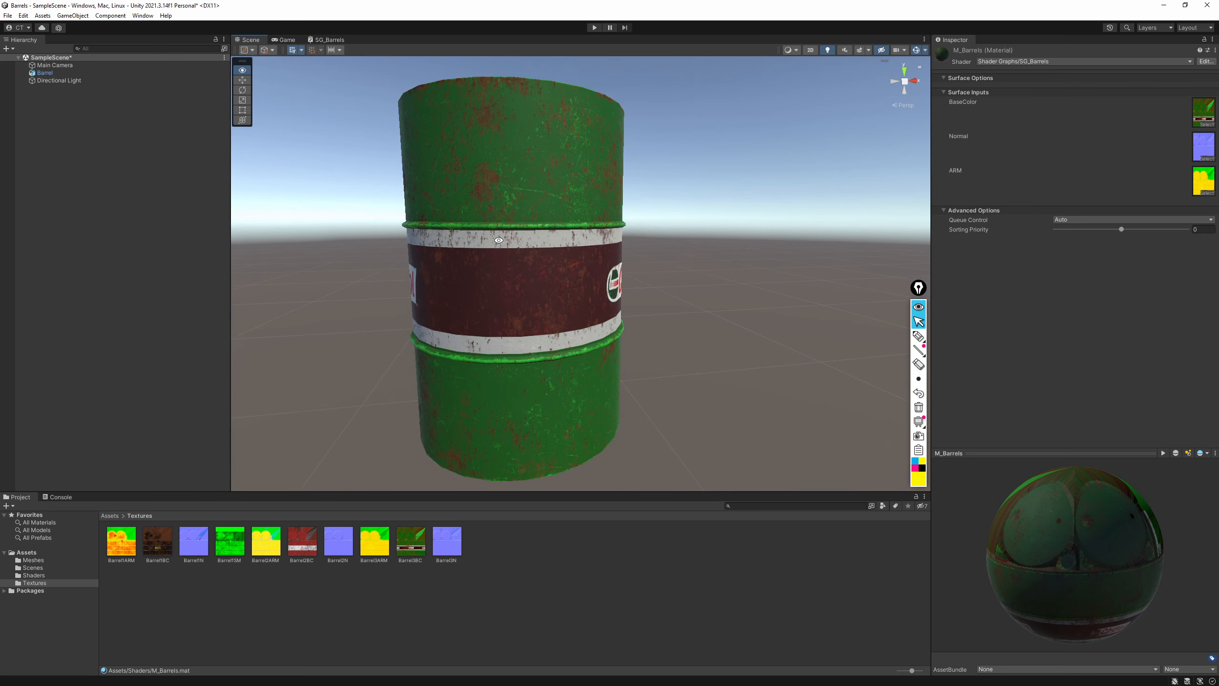
Assign Barrel2BC, Barrel2N and Barrel2ARM to M_Barrels' BaseColor, Normal and ARM inputs and examine the barrel's lid and side
drag(302, 541, 1203, 113)
drag(339, 540, 1200, 150)
drag(281, 536, 1187, 185)
alt+drag(619, 212, 749, 390)
scroll(748, 390, down, 15)
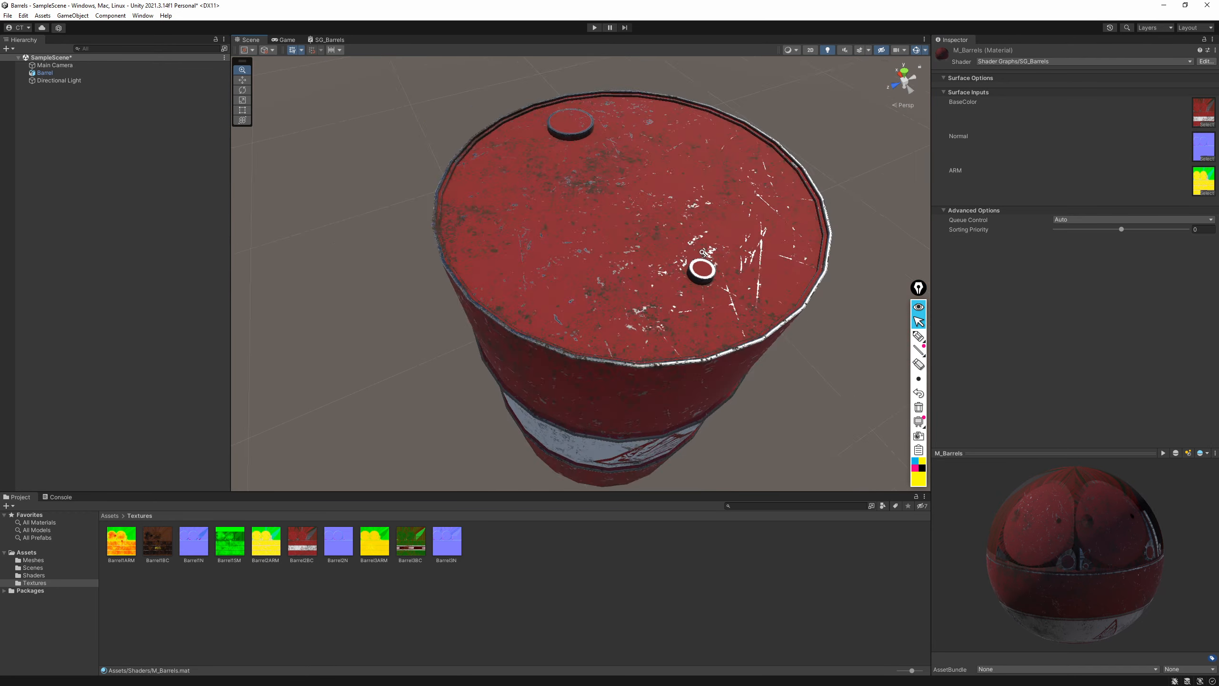
alt+drag(653, 264, 659, 202)
scroll(658, 202, up, 2)
middle_drag(658, 201, 639, 124)
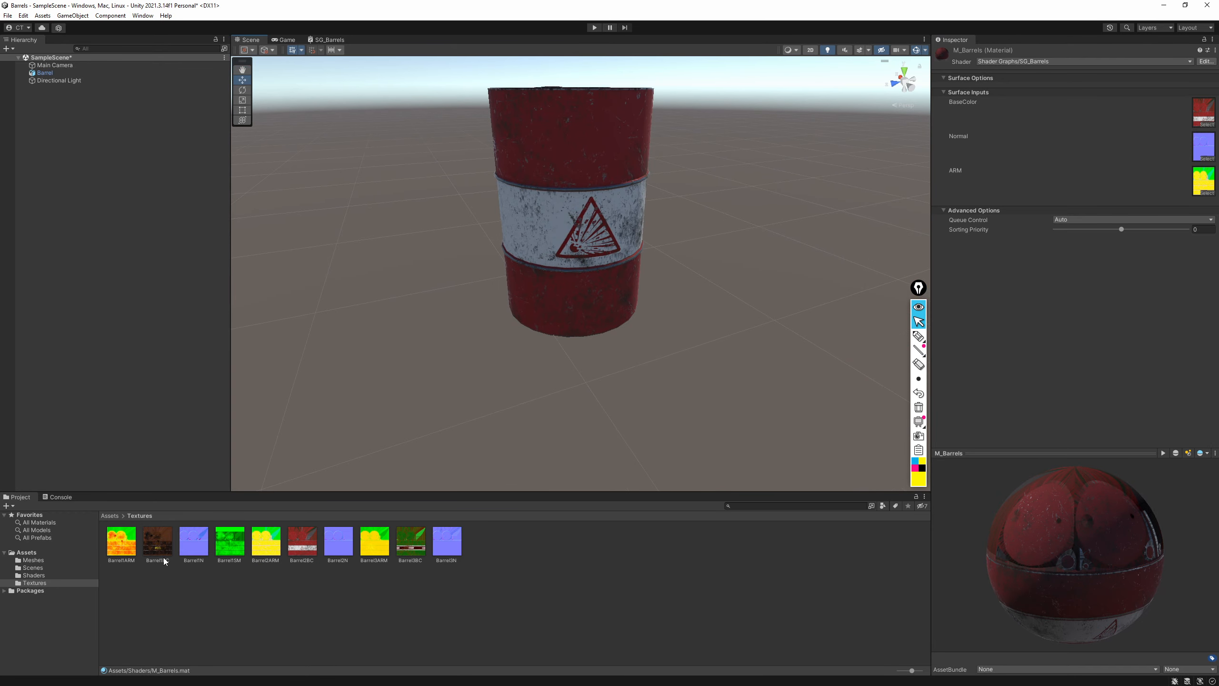
Assign Barrel1BC, Barrel1N and Barrel1ARM to M_Barrels' BaseColor, Normal and ARM inputs and view the barrel
drag(913, 251, 1191, 113)
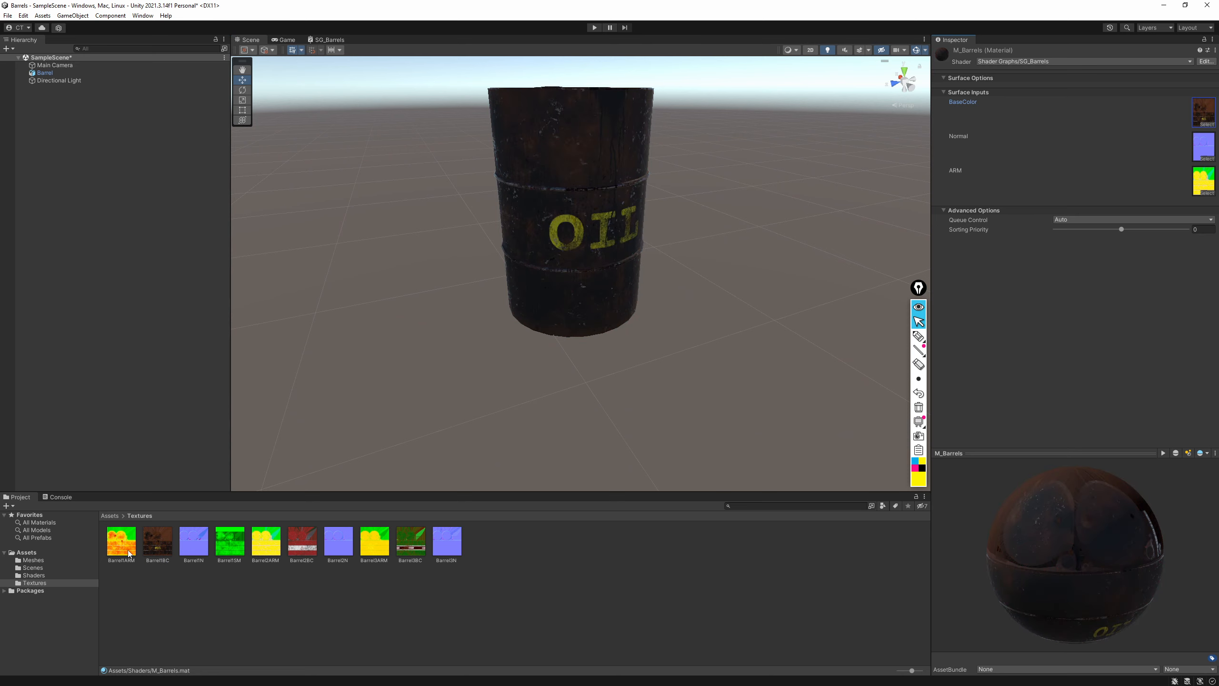
mouse_move(193, 540)
mouse_down()
mouse_move(1200, 113)
mouse_move(1195, 154)
mouse_move(1202, 147)
mouse_up()
drag(121, 540, 1203, 182)
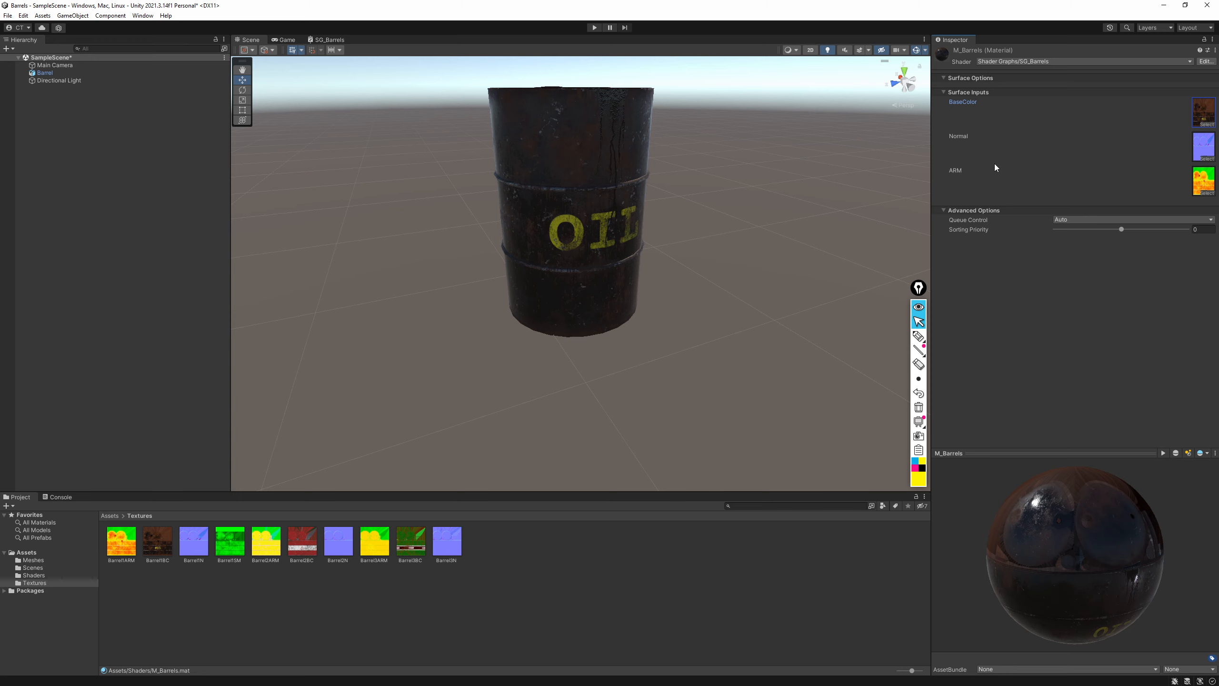
alt+drag(670, 194, 612, 202)
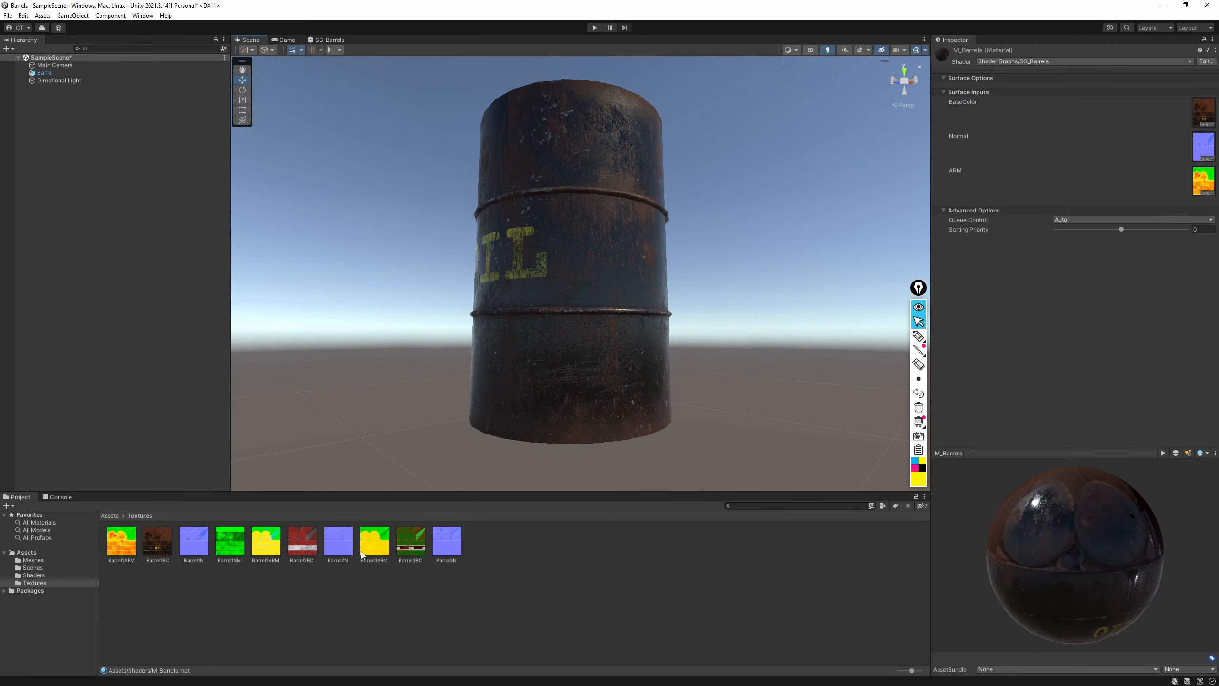
Review the Barrel mesh's material import settings and the materials available for its BarrelM remap slot, leaving the assignment as is
click(34, 560)
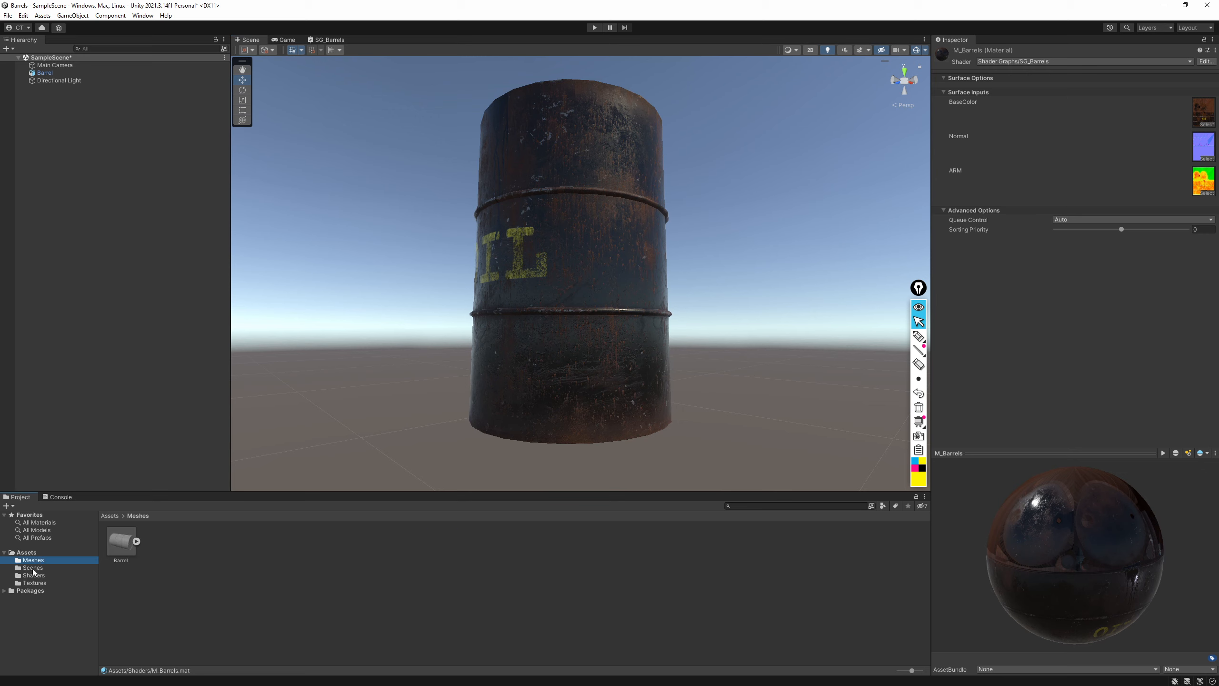
click(136, 541)
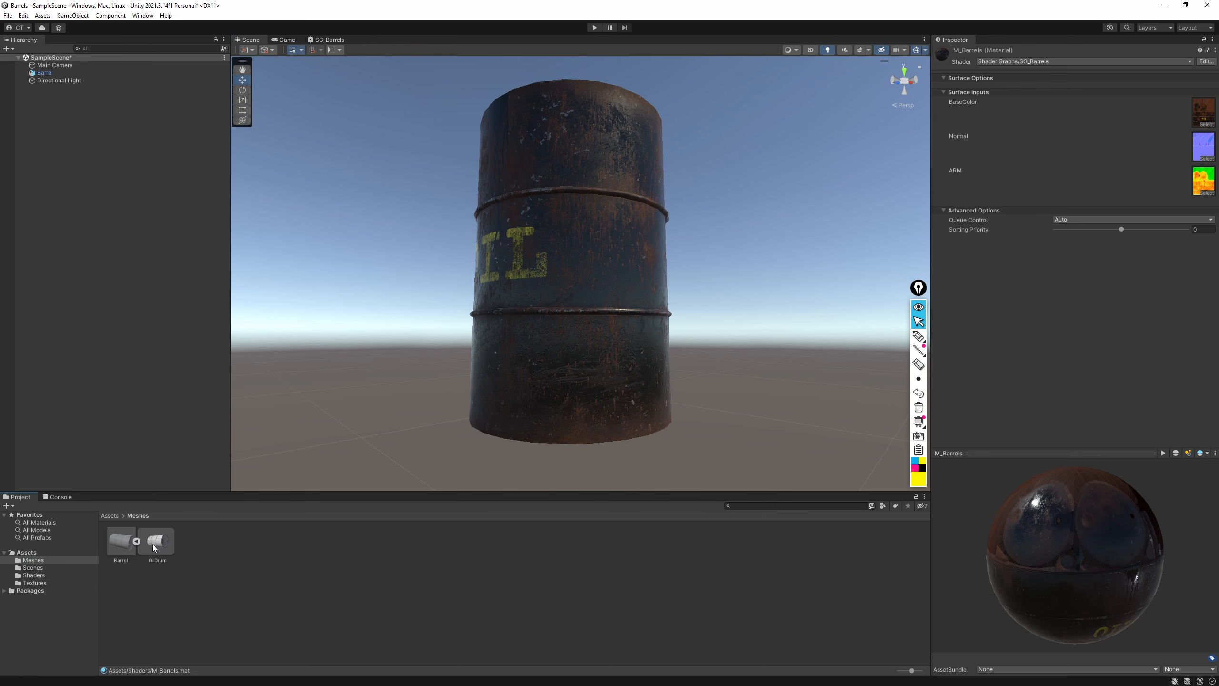
click(115, 539)
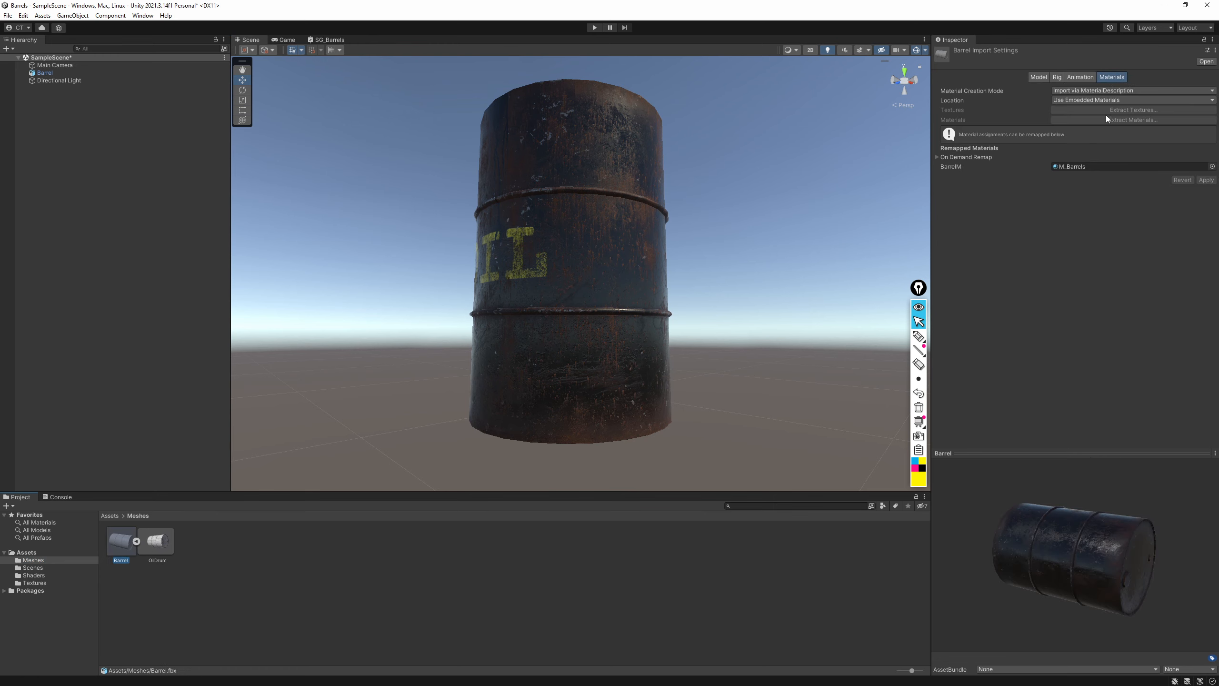
click(1212, 166)
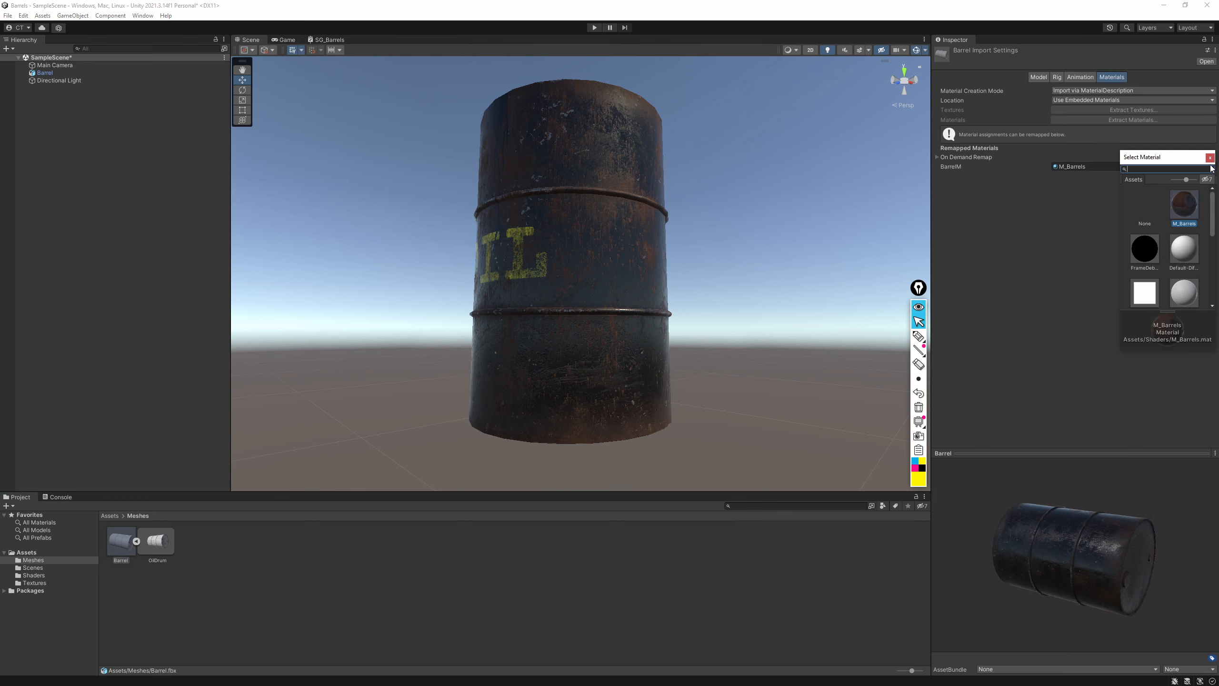
click(1210, 158)
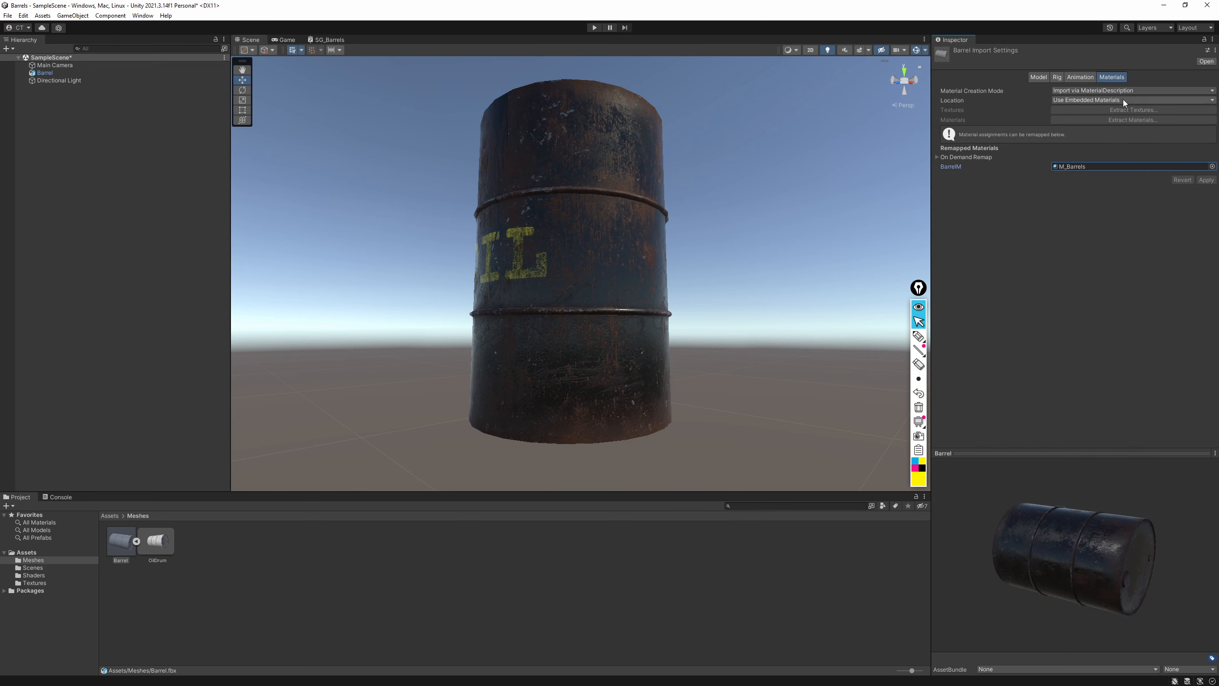
Open the SG_Barrels shader graph, move the One Minus node slightly up towards the Fragment block, and save the asset
click(42, 568)
click(67, 575)
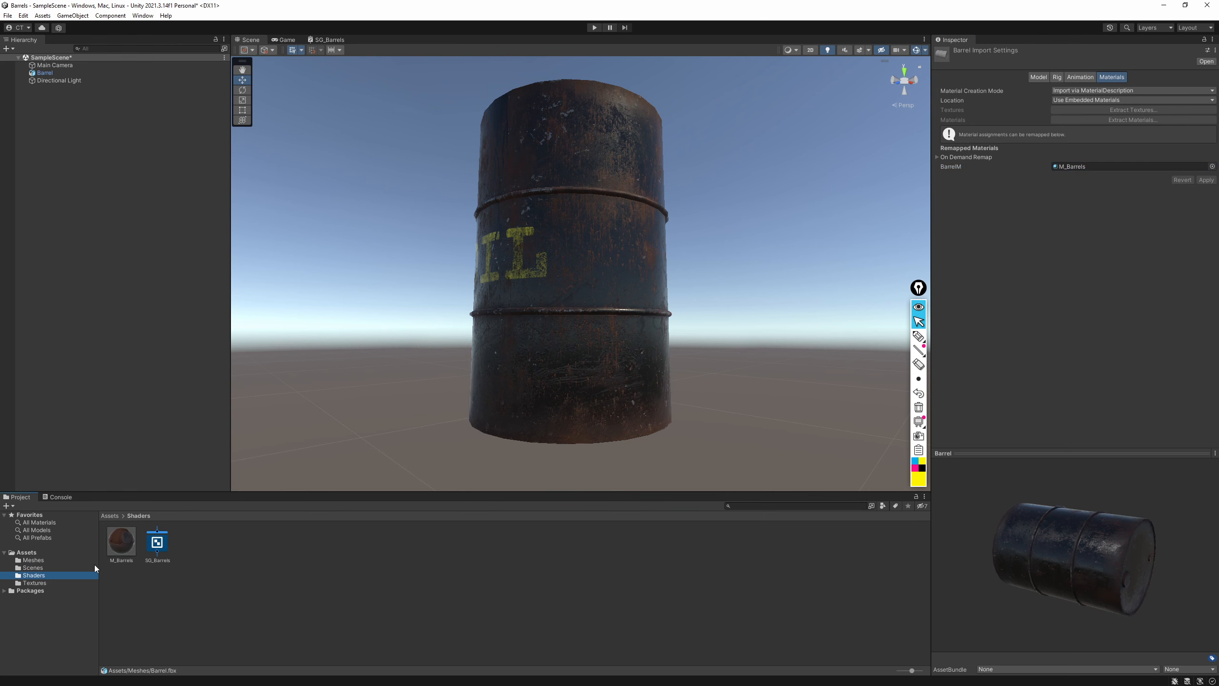
double_click(163, 545)
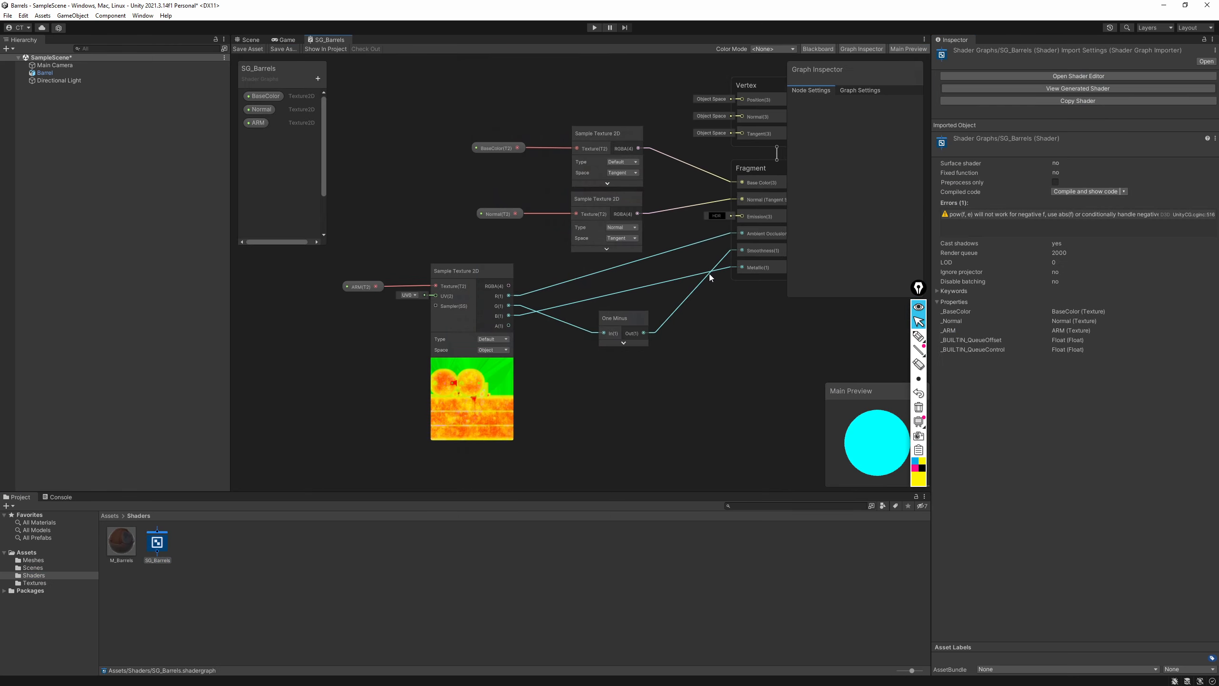
middle_drag(708, 274, 636, 291)
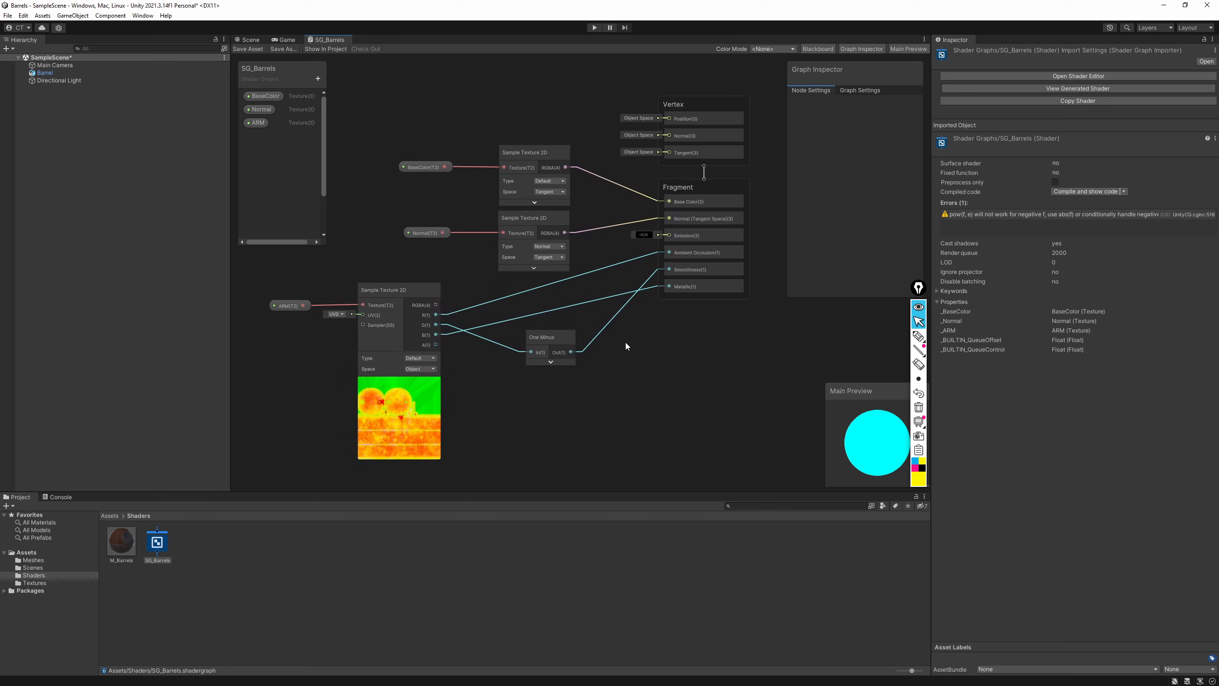
drag(562, 337, 577, 328)
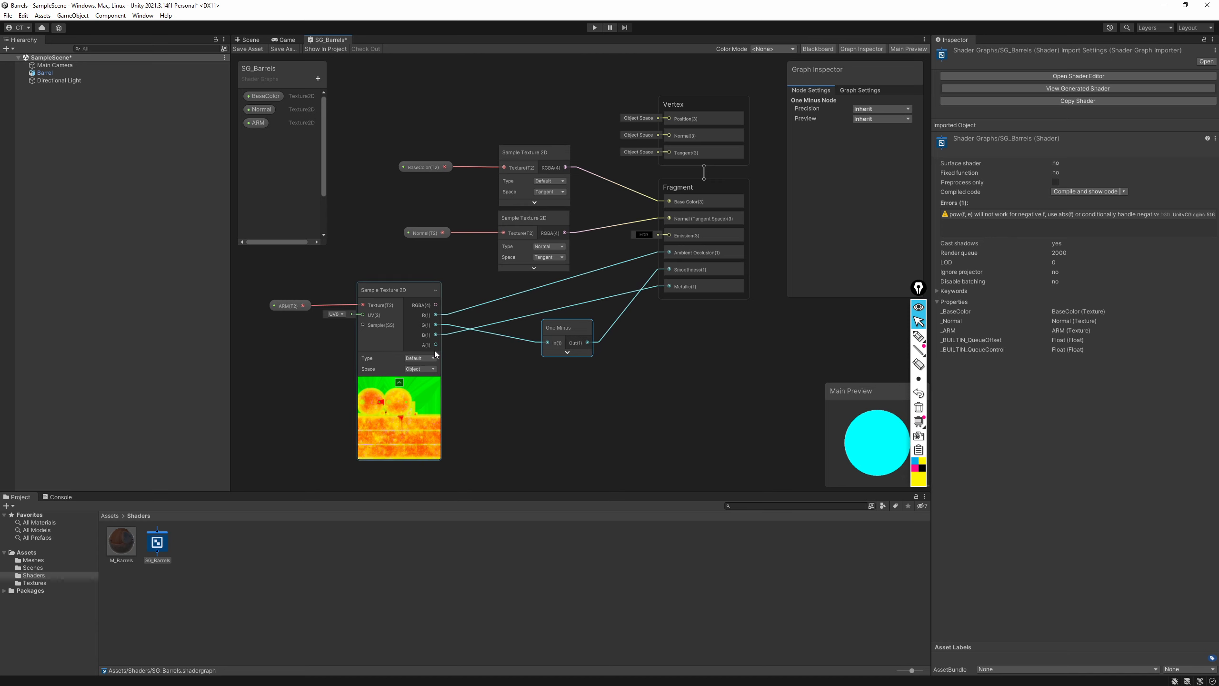
click(249, 49)
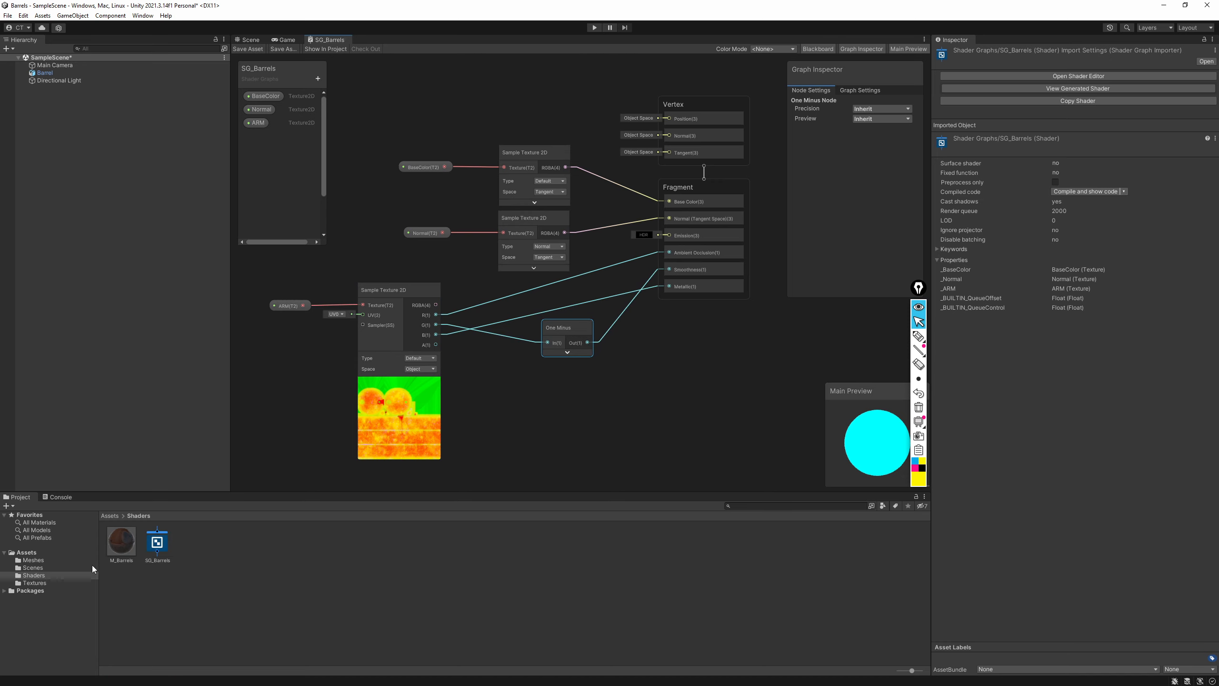
Review the import settings of the Barrel1ARM and Barrel1N textures, checking the sRGB option and the texture type
click(31, 583)
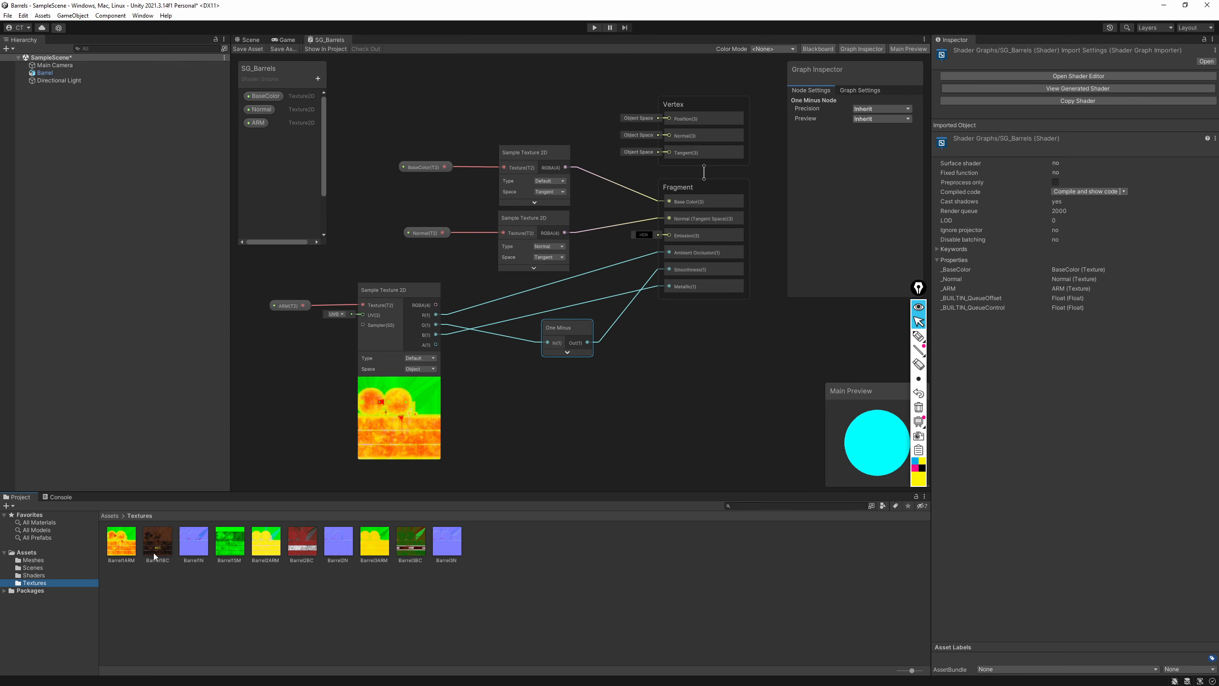
click(120, 545)
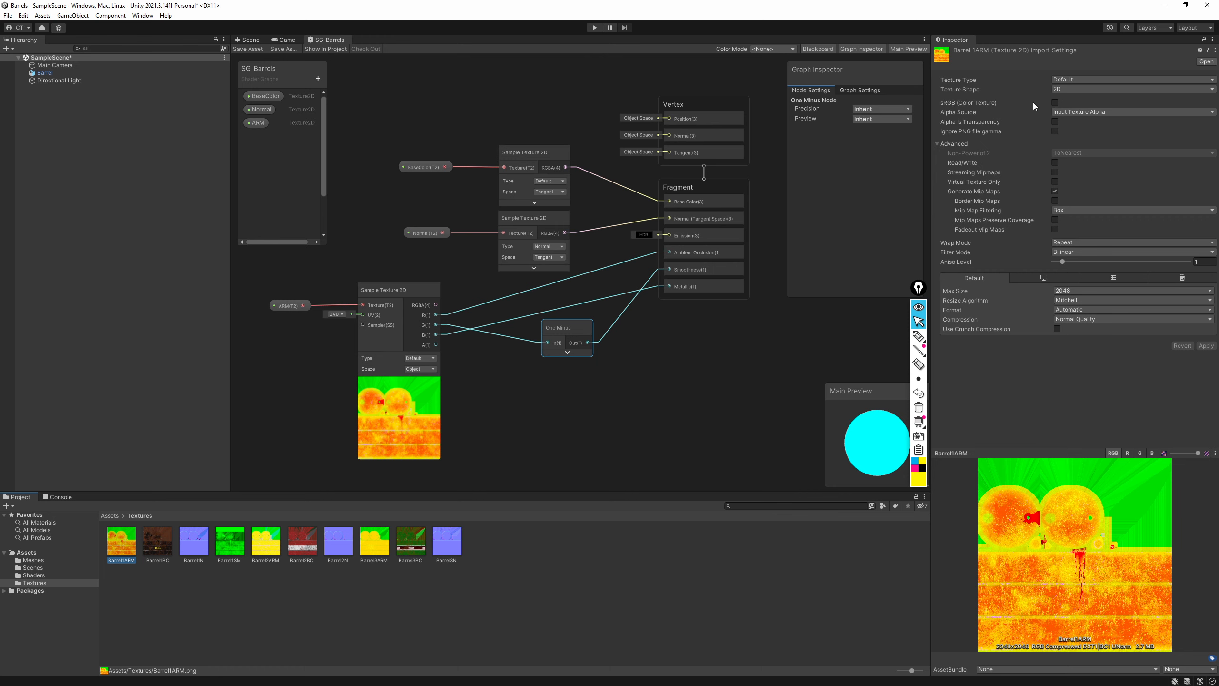
click(199, 545)
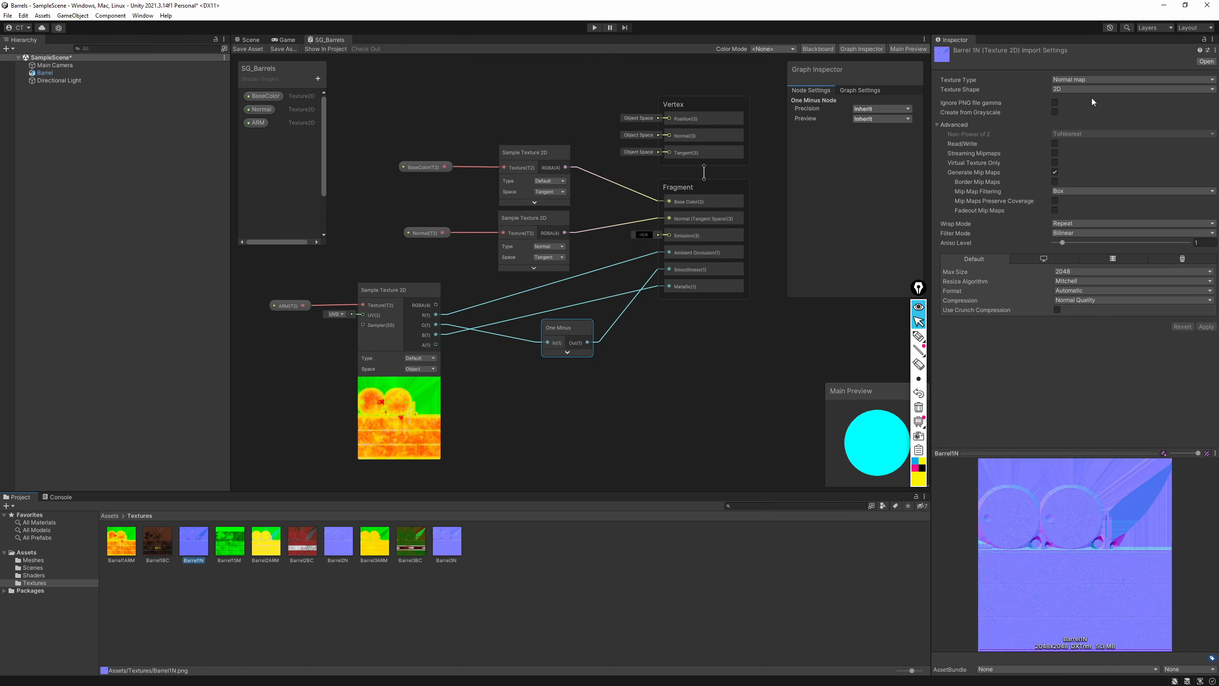
click(875, 432)
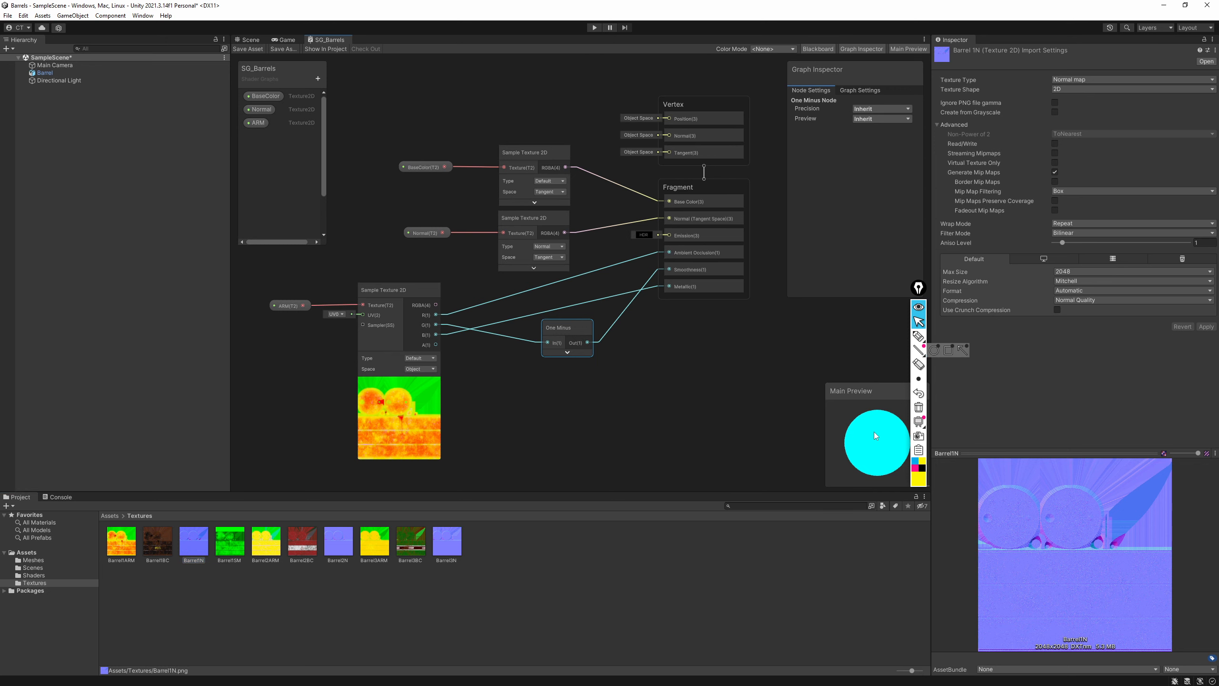
Return to the scene and examine the barrel's side with the OIL lettering
click(271, 41)
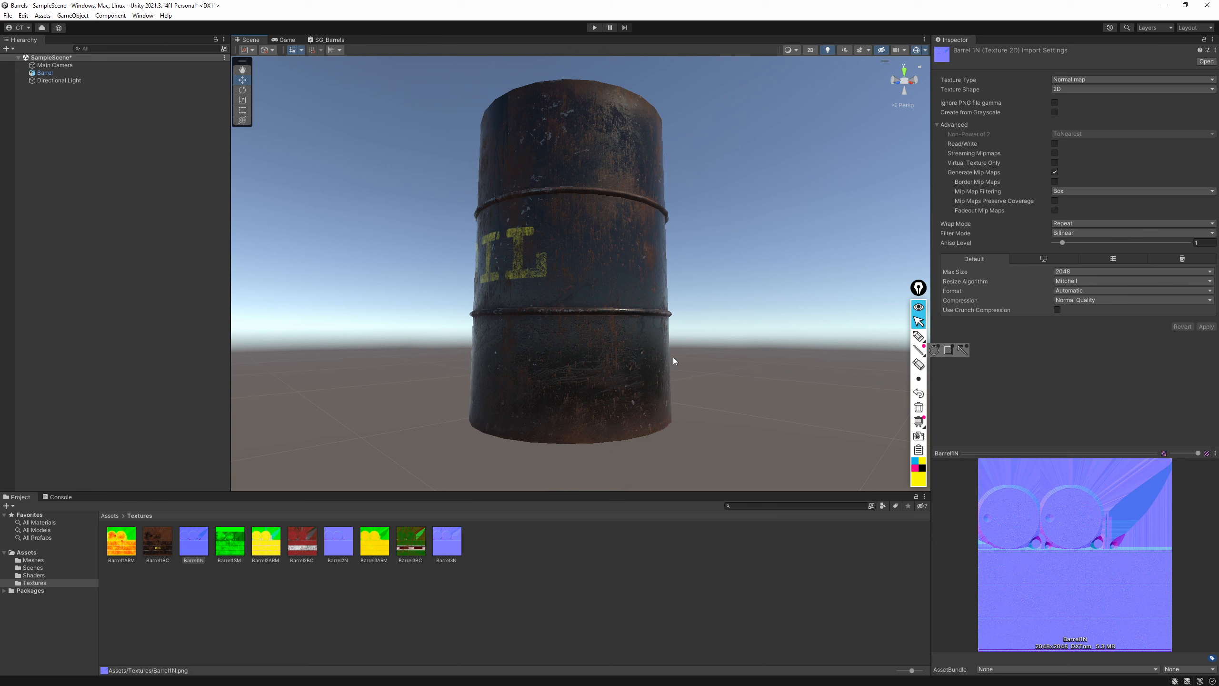
alt+drag(646, 195, 735, 206)
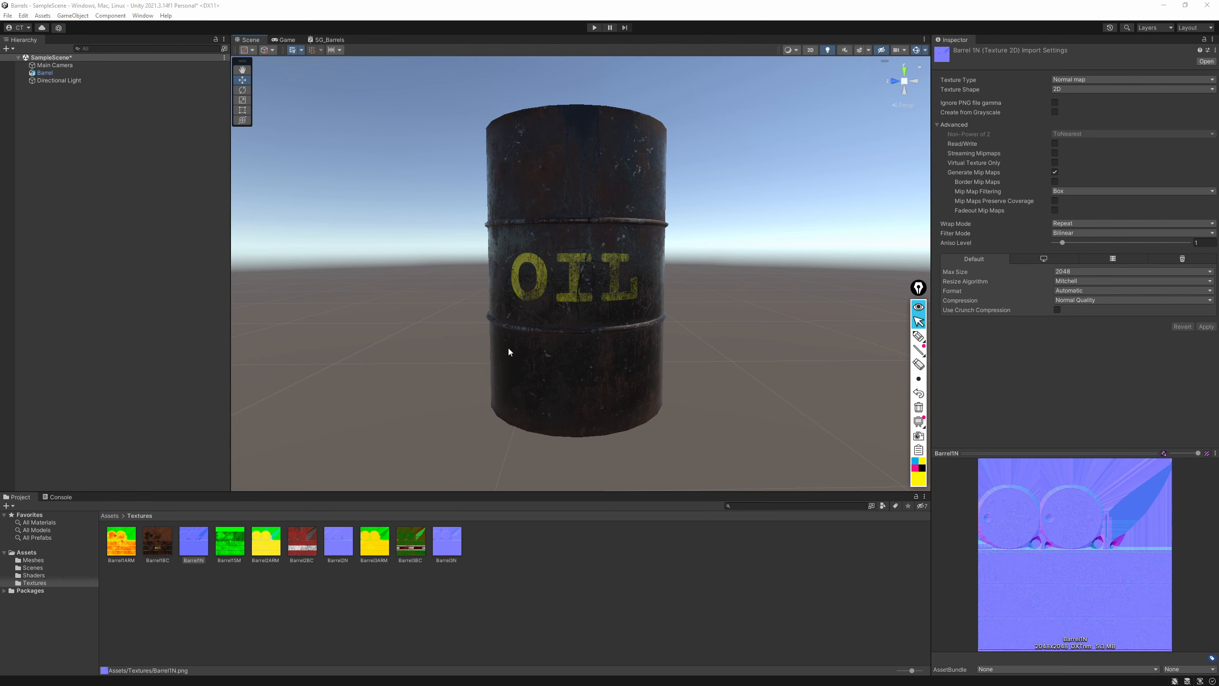
mouse_move(676, 246)
alt+mouse_down()
mouse_move(451, 246)
mouse_move(678, 242)
mouse_move(665, 259)
alt+mouse_up()
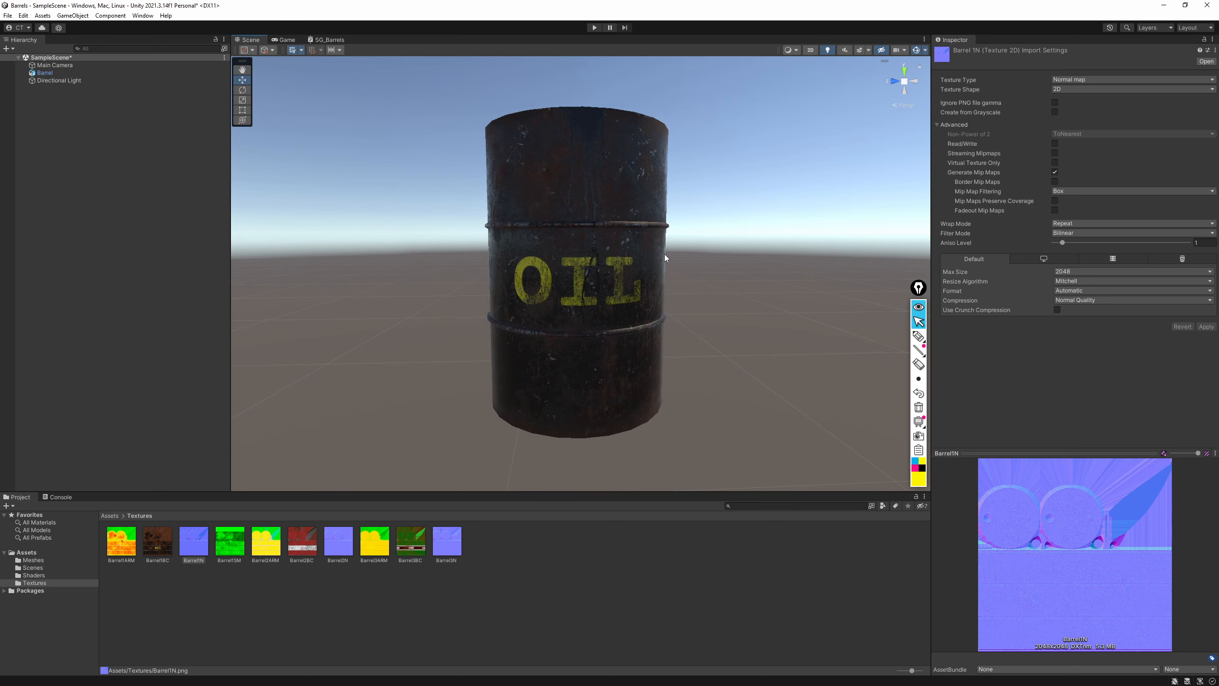